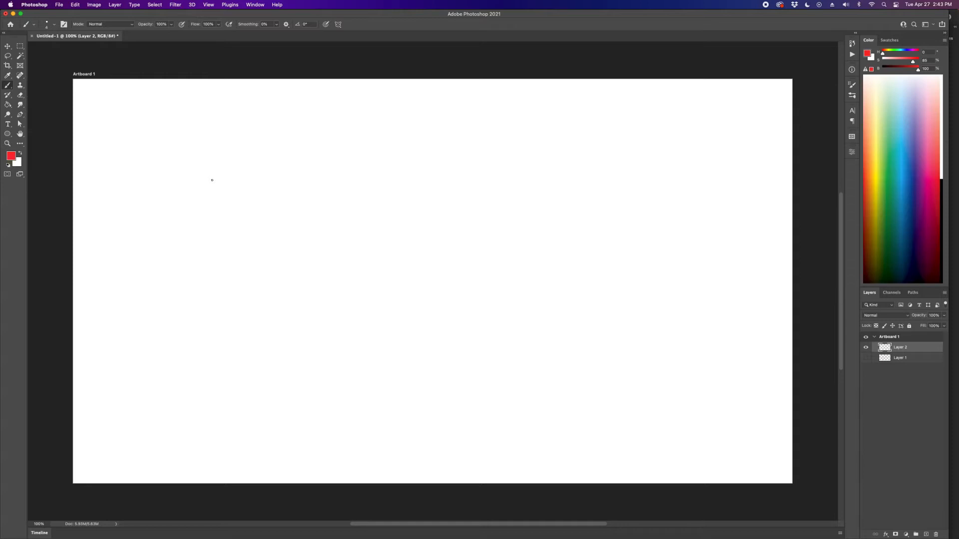
pyautogui.moveTo(280, 206)
pyautogui.mouseDown()
pyautogui.moveTo(287, 233)
pyautogui.moveTo(306, 213)
pyautogui.mouseUp()
pyautogui.moveTo(274, 188)
pyautogui.mouseDown()
pyautogui.moveTo(286, 239)
pyautogui.moveTo(490, 212)
pyautogui.mouseUp()
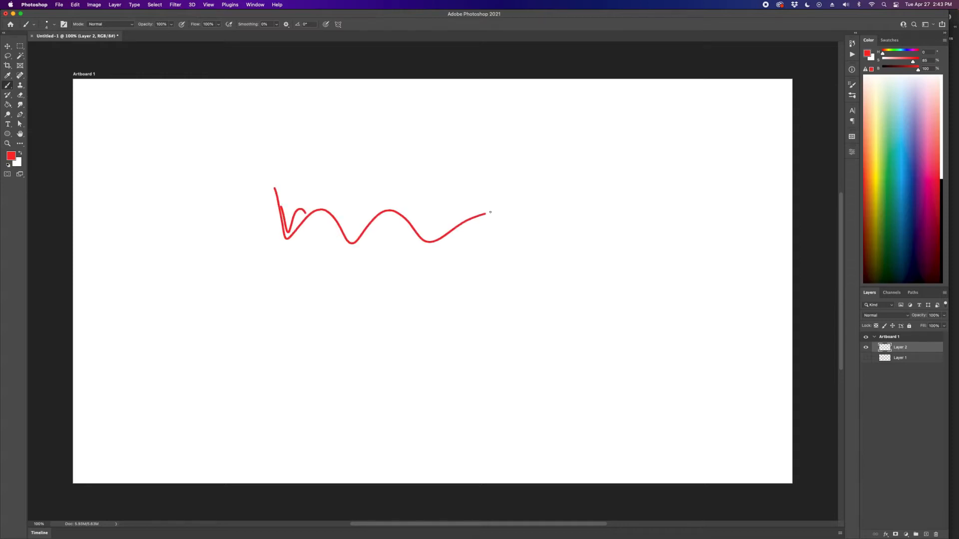
pyautogui.press('super+z')
pyautogui.press('super+z')
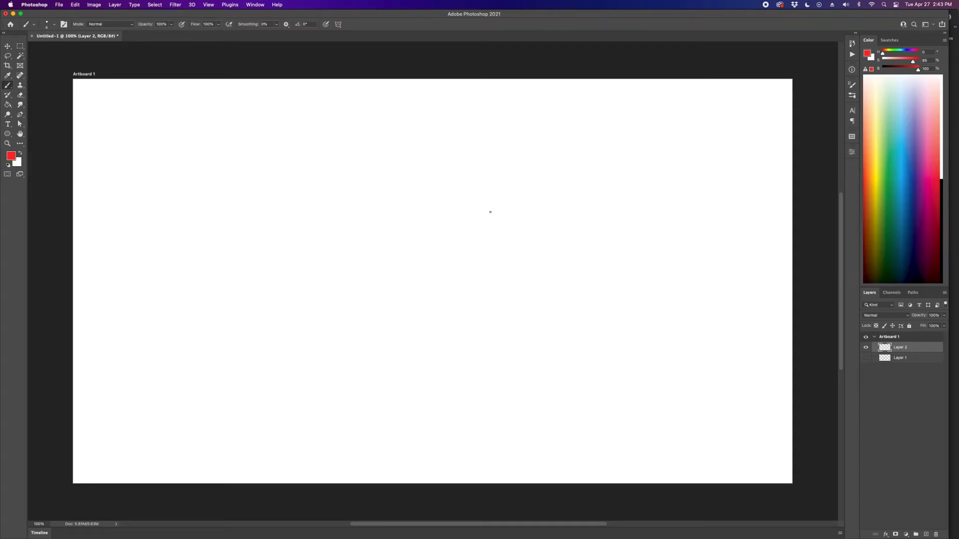
# Handwrite "Animation" in red near the canvas's upper edge as the first item of a dashed list
pyautogui.moveTo(189, 127)
pyautogui.mouseDown()
pyautogui.moveTo(197, 102)
pyautogui.moveTo(204, 127)
pyautogui.moveTo(200, 118)
pyautogui.moveTo(241, 123)
pyautogui.mouseUp()
pyautogui.moveTo(252, 116); pyautogui.dragTo(258, 129)
pyautogui.moveTo(259, 99)
pyautogui.mouseDown()
pyautogui.moveTo(264, 127)
pyautogui.moveTo(265, 114)
pyautogui.mouseUp()
pyautogui.moveTo(270, 113)
pyautogui.mouseDown()
pyautogui.moveTo(271, 125)
pyautogui.moveTo(278, 109)
pyautogui.mouseUp()
pyautogui.moveTo(288, 124); pyautogui.dragTo(299, 122)
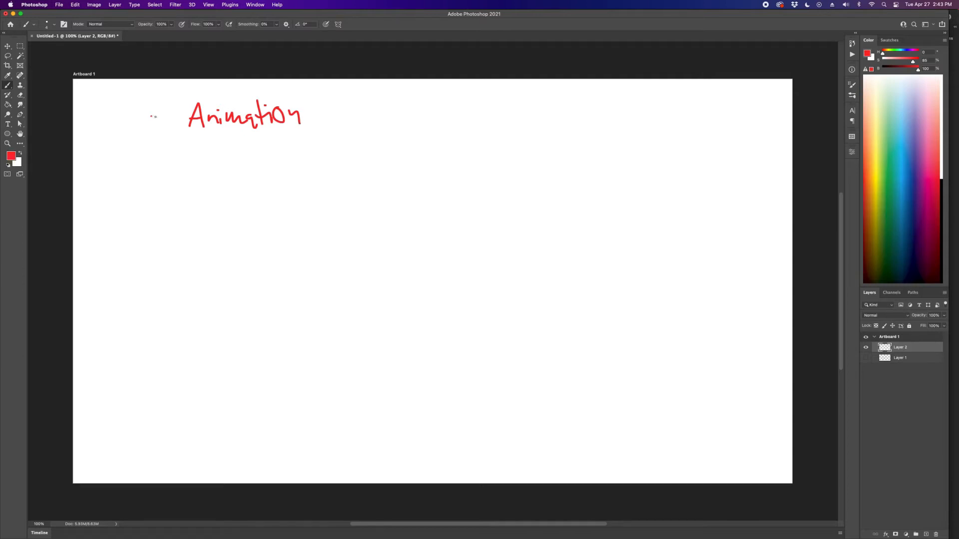
pyautogui.moveTo(155, 117); pyautogui.dragTo(160, 117)
# Handwrite "Rig (Duik connector)" in red as the second dashed list item below "Animation"
pyautogui.moveTo(148, 155); pyautogui.dragTo(159, 156)
pyautogui.moveTo(193, 145)
pyautogui.mouseDown()
pyautogui.moveTo(193, 166)
pyautogui.moveTo(218, 158)
pyautogui.moveTo(208, 172)
pyautogui.mouseUp()
pyautogui.moveTo(259, 146)
pyautogui.mouseDown()
pyautogui.moveTo(256, 166)
pyautogui.moveTo(284, 162)
pyautogui.mouseUp()
pyautogui.moveTo(288, 155)
pyautogui.mouseDown()
pyautogui.moveTo(294, 167)
pyautogui.moveTo(324, 161)
pyautogui.moveTo(334, 147)
pyautogui.moveTo(352, 160)
pyautogui.moveTo(392, 157)
pyautogui.moveTo(399, 147)
pyautogui.mouseUp()
pyautogui.moveTo(406, 148)
pyautogui.mouseDown()
pyautogui.moveTo(412, 140)
pyautogui.moveTo(395, 141)
pyautogui.moveTo(414, 161)
pyautogui.mouseUp()
# Handwrite "Masking (Alpha mattes)" in red as the third dashed list item
pyautogui.moveTo(147, 201); pyautogui.dragTo(222, 207)
pyautogui.moveTo(230, 193); pyautogui.dragTo(222, 211)
pyautogui.moveTo(235, 188); pyautogui.dragTo(255, 199)
pyautogui.moveTo(258, 199)
pyautogui.mouseDown()
pyautogui.moveTo(270, 212)
pyautogui.moveTo(251, 221)
pyautogui.mouseUp()
pyautogui.moveTo(294, 183); pyautogui.dragTo(290, 210)
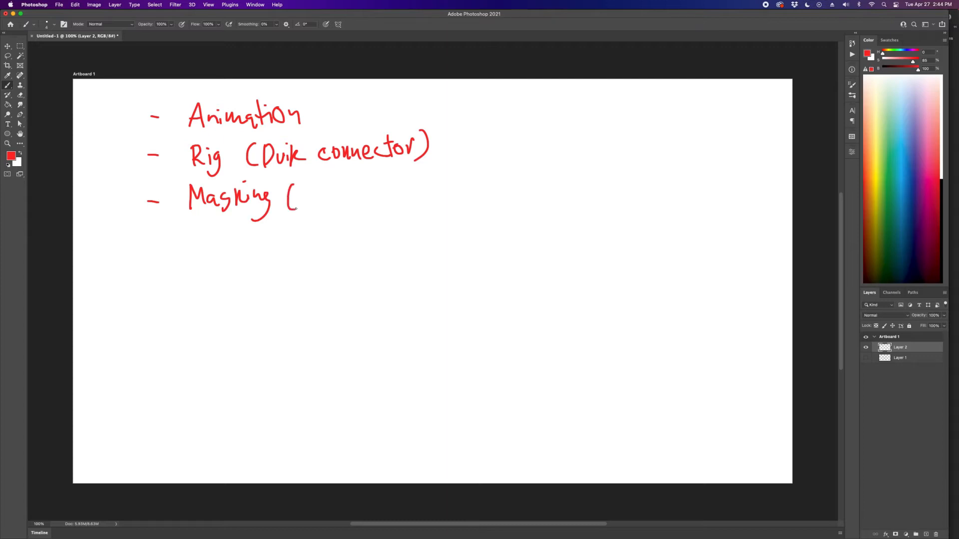
pyautogui.moveTo(304, 185)
pyautogui.mouseDown()
pyautogui.moveTo(298, 205)
pyautogui.moveTo(311, 205)
pyautogui.mouseUp()
pyautogui.moveTo(301, 199); pyautogui.dragTo(314, 205)
pyautogui.moveTo(319, 197)
pyautogui.mouseDown()
pyautogui.moveTo(320, 213)
pyautogui.moveTo(321, 199)
pyautogui.moveTo(329, 202)
pyautogui.mouseUp()
pyautogui.moveTo(330, 198); pyautogui.dragTo(381, 202)
pyautogui.moveTo(385, 181); pyautogui.dragTo(387, 204)
pyautogui.moveTo(380, 191); pyautogui.dragTo(392, 190)
pyautogui.moveTo(397, 178)
pyautogui.mouseDown()
pyautogui.moveTo(398, 203)
pyautogui.moveTo(408, 190)
pyautogui.mouseUp()
pyautogui.moveTo(404, 199); pyautogui.dragTo(428, 205)
# Handwrite "(set matte)" in red on the line below "(Alpha mattes)"
pyautogui.moveTo(295, 217)
pyautogui.mouseDown()
pyautogui.moveTo(295, 237)
pyautogui.moveTo(328, 235)
pyautogui.mouseUp()
pyautogui.moveTo(322, 222); pyautogui.dragTo(391, 235)
pyautogui.moveTo(383, 226)
pyautogui.mouseDown()
pyautogui.moveTo(400, 234)
pyautogui.moveTo(410, 220)
pyautogui.mouseUp()
pyautogui.moveTo(406, 226); pyautogui.dragTo(420, 241)
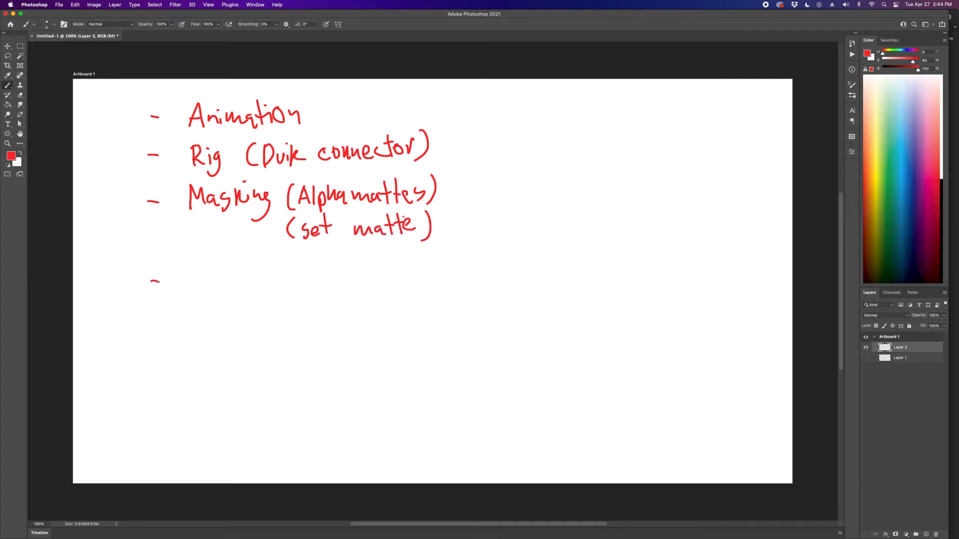
# Handwrite "Rig tour" in red as the fourth dashed list item
pyautogui.moveTo(195, 265); pyautogui.dragTo(198, 292)
pyautogui.moveTo(194, 266)
pyautogui.mouseDown()
pyautogui.moveTo(209, 267)
pyautogui.moveTo(215, 288)
pyautogui.mouseUp()
pyautogui.moveTo(218, 276); pyautogui.dragTo(221, 300)
pyautogui.click(218, 266)
pyautogui.moveTo(269, 254); pyautogui.dragTo(269, 285)
pyautogui.moveTo(266, 270); pyautogui.dragTo(278, 266)
pyautogui.moveTo(283, 268)
pyautogui.mouseDown()
pyautogui.moveTo(297, 280)
pyautogui.moveTo(312, 263)
pyautogui.mouseUp()
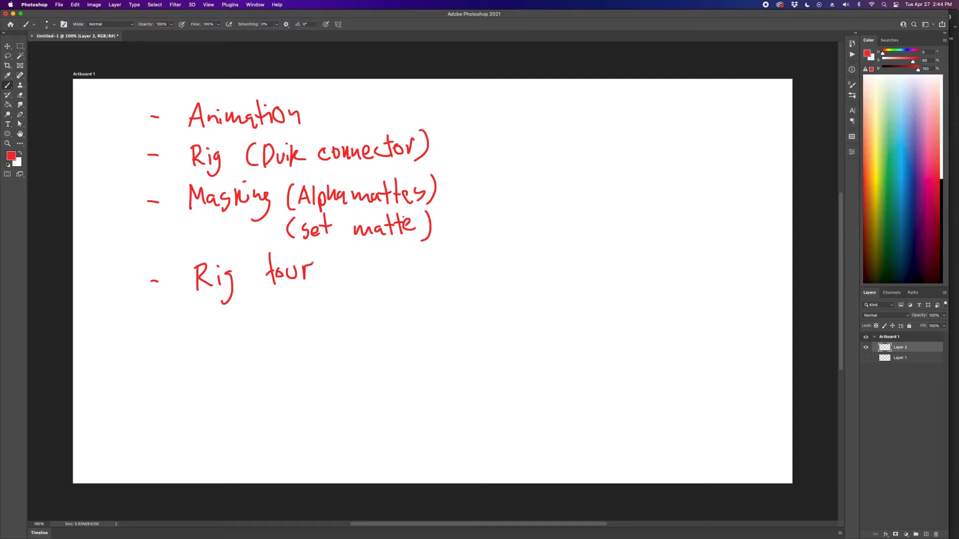
# Underline the four list items Animation, Rig, Masking and Rig tour with red strokes
pyautogui.moveTo(192, 129); pyautogui.dragTo(232, 131)
pyautogui.moveTo(195, 168); pyautogui.dragTo(211, 172)
pyautogui.moveTo(201, 219); pyautogui.dragTo(230, 224)
pyautogui.moveTo(195, 296); pyautogui.dragTo(241, 298)
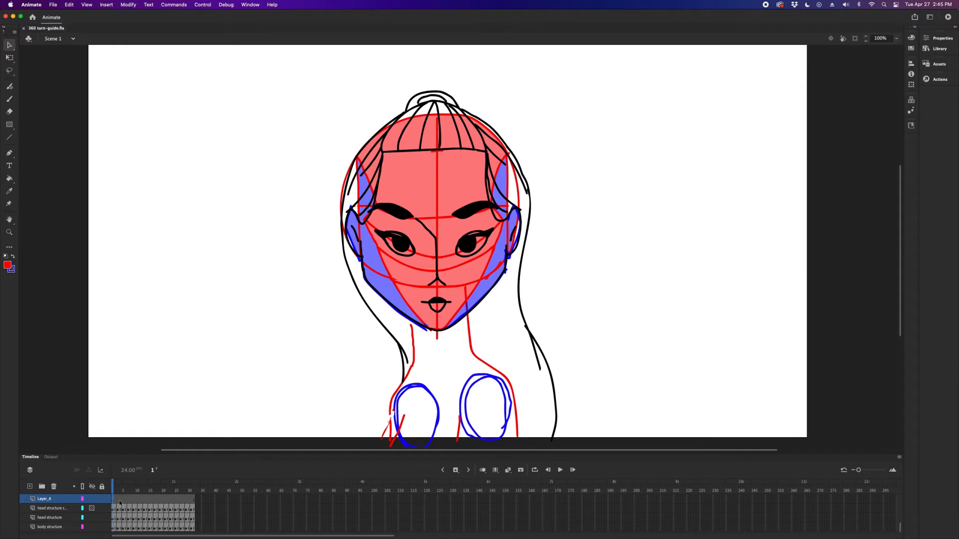
# Preview the first frames of the head turn in 360 turn-guide.fla and return to frame 1
pyautogui.moveTo(119, 502)
pyautogui.mouseDown()
pyautogui.moveTo(199, 500)
pyautogui.moveTo(123, 503)
pyautogui.mouseUp()
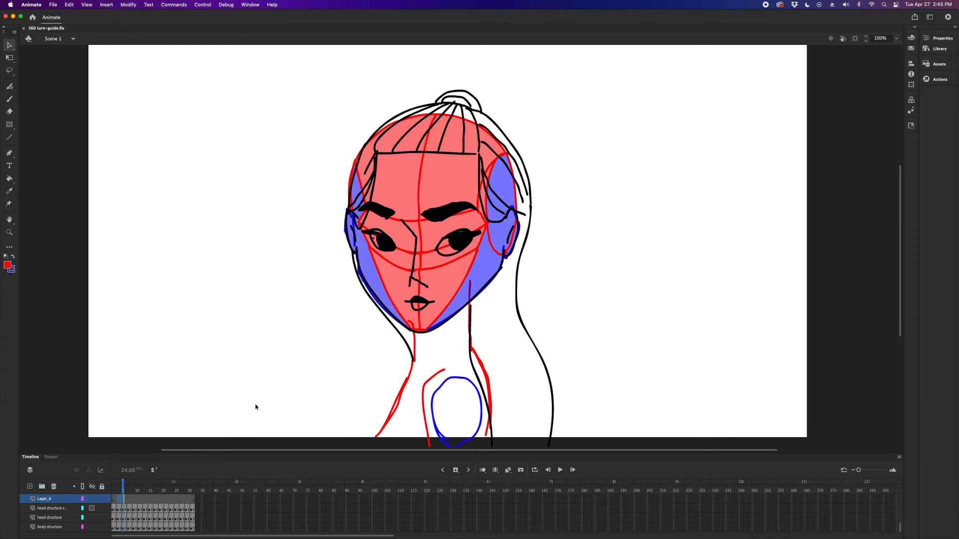
pyautogui.click(112, 499)
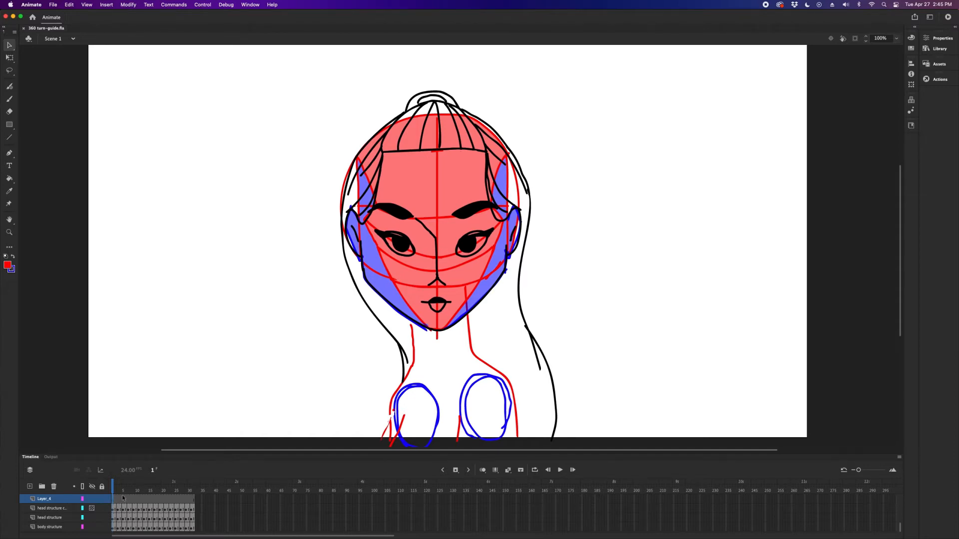
pyautogui.moveTo(120, 501); pyautogui.dragTo(112, 501)
# Sketch a red three-dimensional cube with the brush on Layer_4, in the empty area beside the head
pyautogui.press('b')
pyautogui.moveTo(159, 144); pyautogui.dragTo(148, 198)
pyautogui.hotkey('ctrl', 'z')
pyautogui.moveTo(150, 144)
pyautogui.mouseDown()
pyautogui.moveTo(155, 180)
pyautogui.moveTo(187, 142)
pyautogui.moveTo(223, 140)
pyautogui.moveTo(225, 228)
pyautogui.mouseUp()
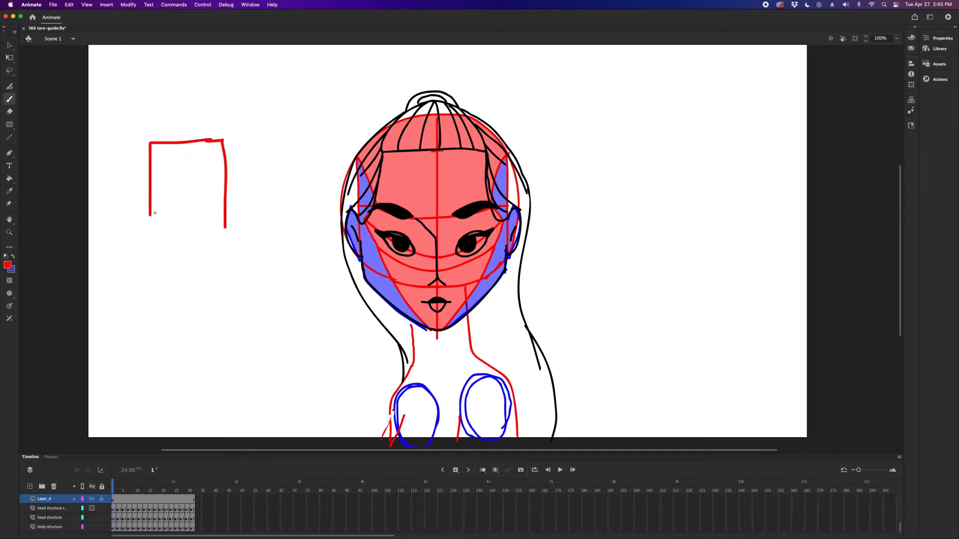
pyautogui.moveTo(149, 216); pyautogui.dragTo(239, 214)
pyautogui.moveTo(222, 141)
pyautogui.mouseDown()
pyautogui.moveTo(262, 122)
pyautogui.moveTo(270, 194)
pyautogui.moveTo(229, 213)
pyautogui.mouseUp()
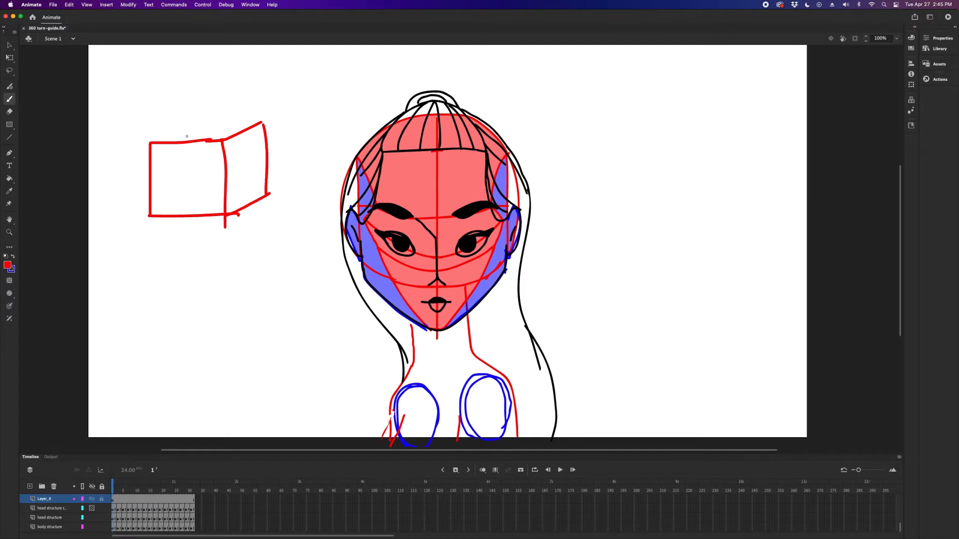
pyautogui.moveTo(151, 137)
pyautogui.mouseDown()
pyautogui.moveTo(203, 116)
pyautogui.moveTo(268, 116)
pyautogui.mouseUp()
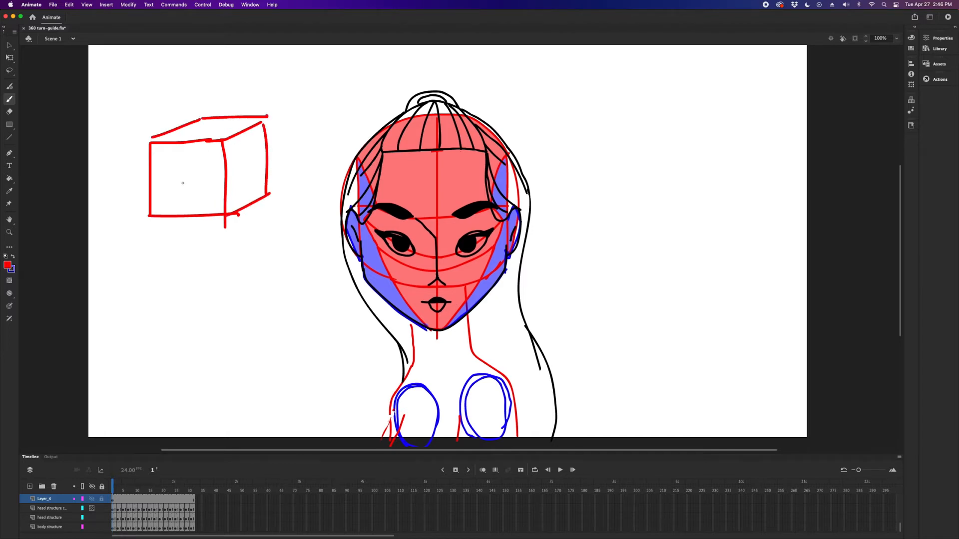
# Mark the cube's front, side and top faces in turn with red scribbles, undoing each one
pyautogui.moveTo(164, 147)
pyautogui.mouseDown()
pyautogui.moveTo(168, 173)
pyautogui.moveTo(172, 196)
pyautogui.moveTo(200, 210)
pyautogui.mouseUp()
pyautogui.press('super+z')
pyautogui.moveTo(244, 138)
pyautogui.mouseDown()
pyautogui.moveTo(227, 172)
pyautogui.moveTo(235, 192)
pyautogui.mouseUp()
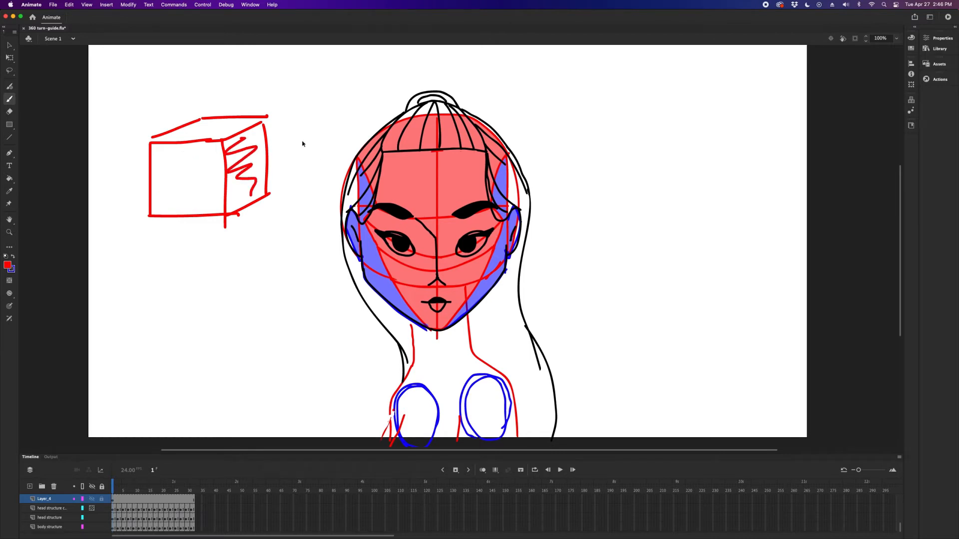
pyautogui.press('super+z')
pyautogui.moveTo(176, 139); pyautogui.dragTo(245, 130)
pyautogui.press('super+z')
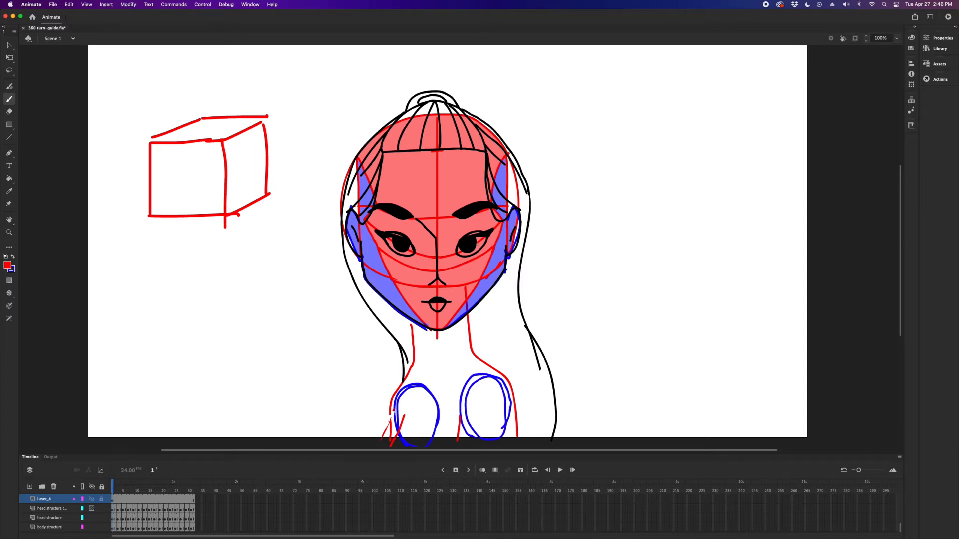
# Undo all strokes of the cube sketch on Layer_4
pyautogui.press('super+z')
pyautogui.press('super+z')
pyautogui.press('super+z')
pyautogui.press('super+z')
pyautogui.press('super+z')
pyautogui.press('super+z')
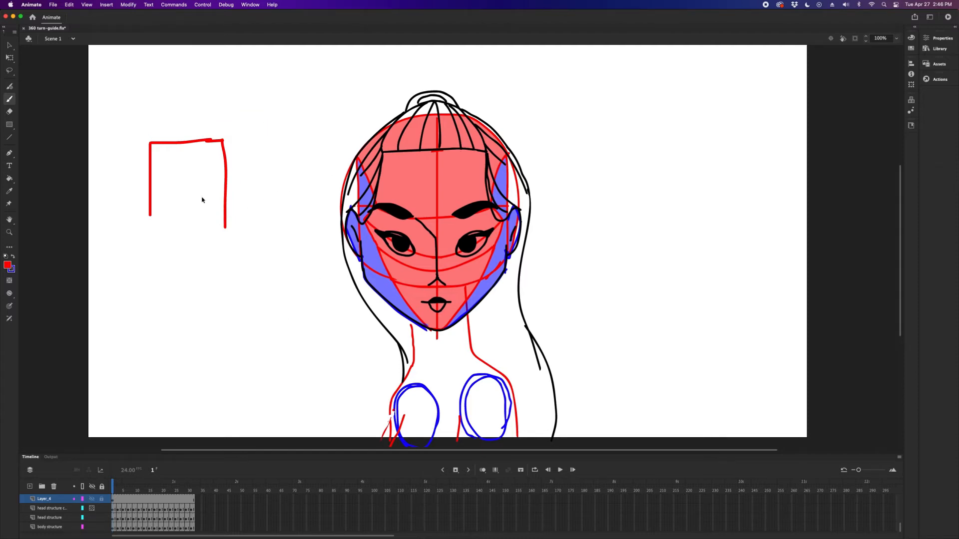
pyautogui.press('super+z')
pyautogui.press('super+z')
pyautogui.press('super+z')
# Sketch a red circle with a stroke inside it beside the head and undo both strokes
pyautogui.moveTo(171, 224)
pyautogui.mouseDown()
pyautogui.moveTo(174, 153)
pyautogui.moveTo(220, 178)
pyautogui.moveTo(171, 224)
pyautogui.mouseUp()
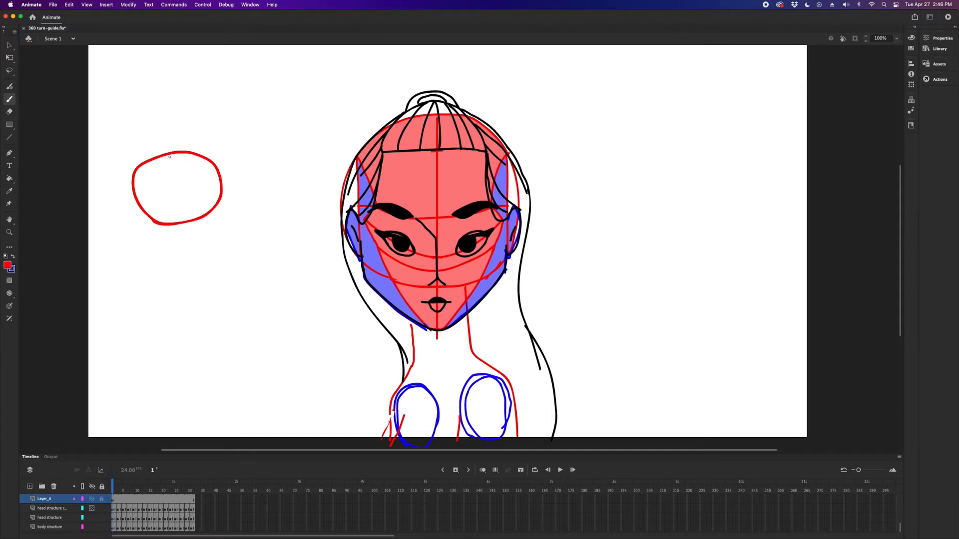
pyautogui.moveTo(169, 157)
pyautogui.mouseDown()
pyautogui.moveTo(157, 203)
pyautogui.moveTo(206, 182)
pyautogui.moveTo(196, 218)
pyautogui.mouseUp()
pyautogui.press('super+z')
pyautogui.press('super+z')
pyautogui.press('super+z')
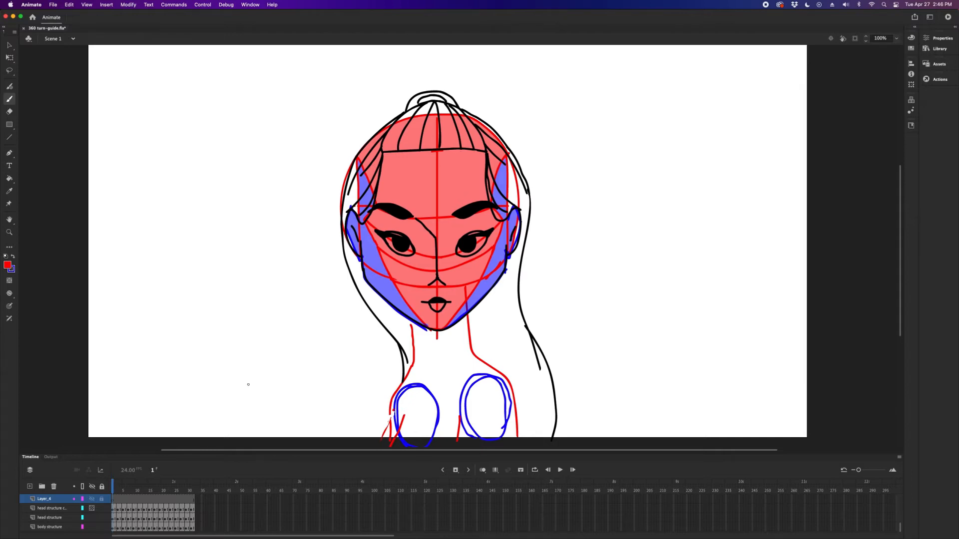
# Step through the opening frames from the front view to the three-quarter view and back to compare the face planes
pyautogui.click(116, 499)
pyautogui.press('.')
pyautogui.press('.')
pyautogui.press('.')
pyautogui.press('.')
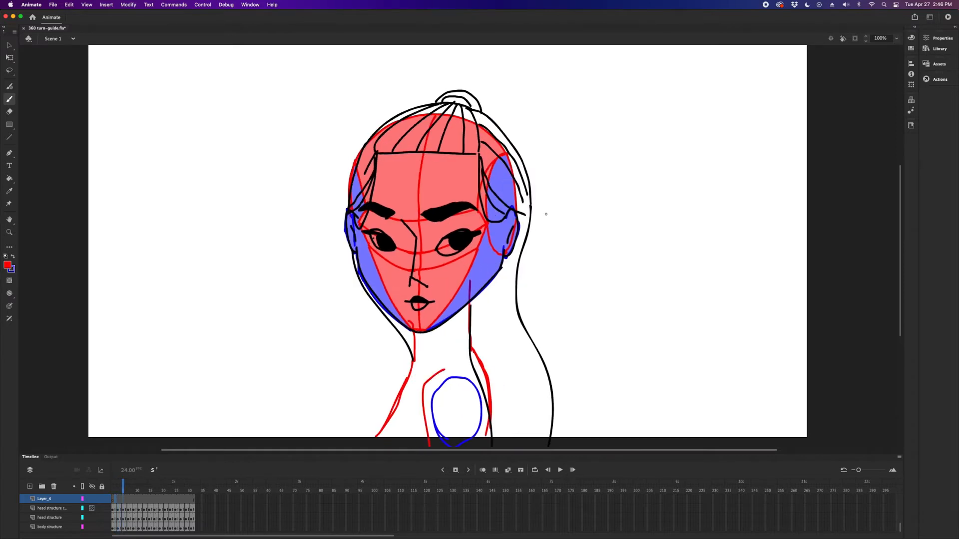
pyautogui.press('.')
pyautogui.press('.')
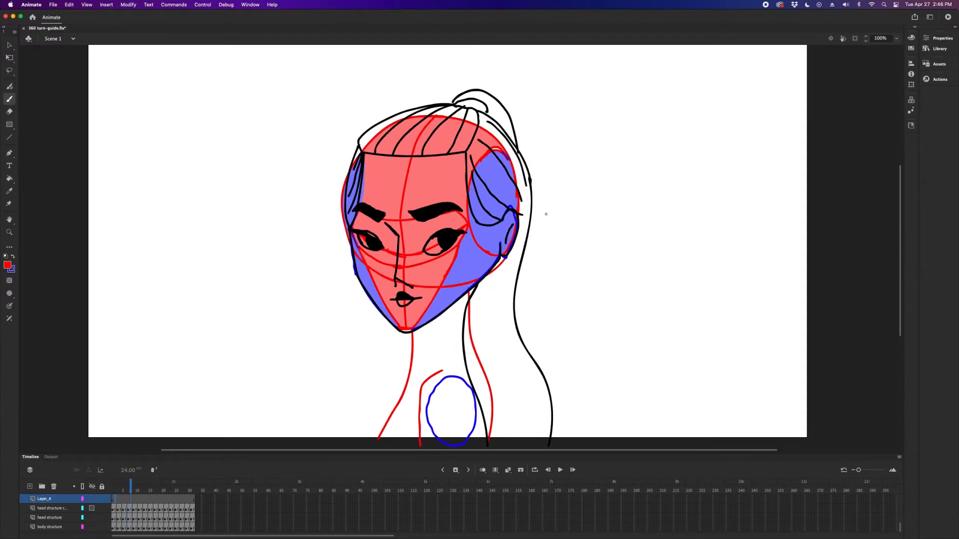
pyautogui.press('.')
pyautogui.press(',')
pyautogui.press(',')
pyautogui.press(',')
pyautogui.press(',')
pyautogui.press(',')
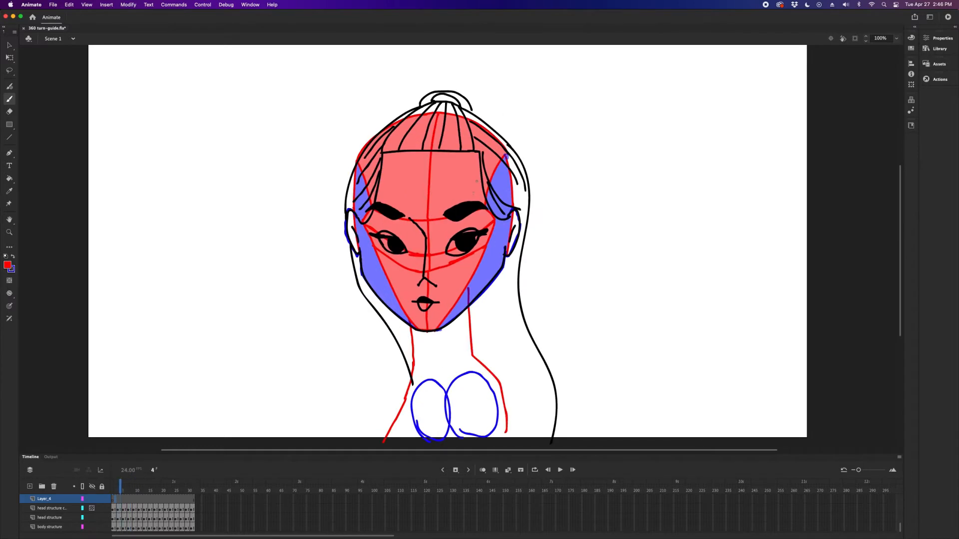
# Step from frame 4 to the profile view at frame 13, going back and forth to compare the side plane
pyautogui.press('.')
pyautogui.press('.')
pyautogui.press('.')
pyautogui.press('.')
pyautogui.press('.')
pyautogui.press('.')
pyautogui.press('.')
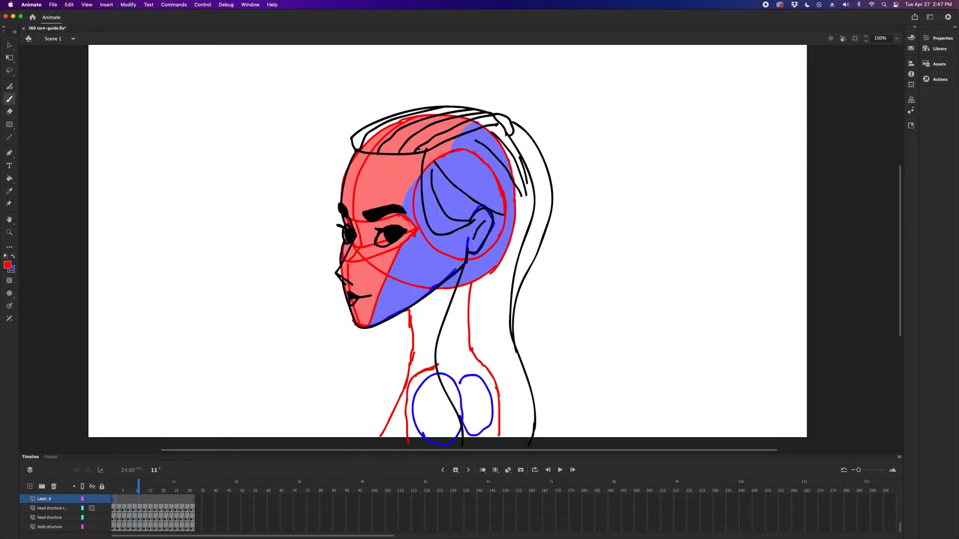
pyautogui.press(',')
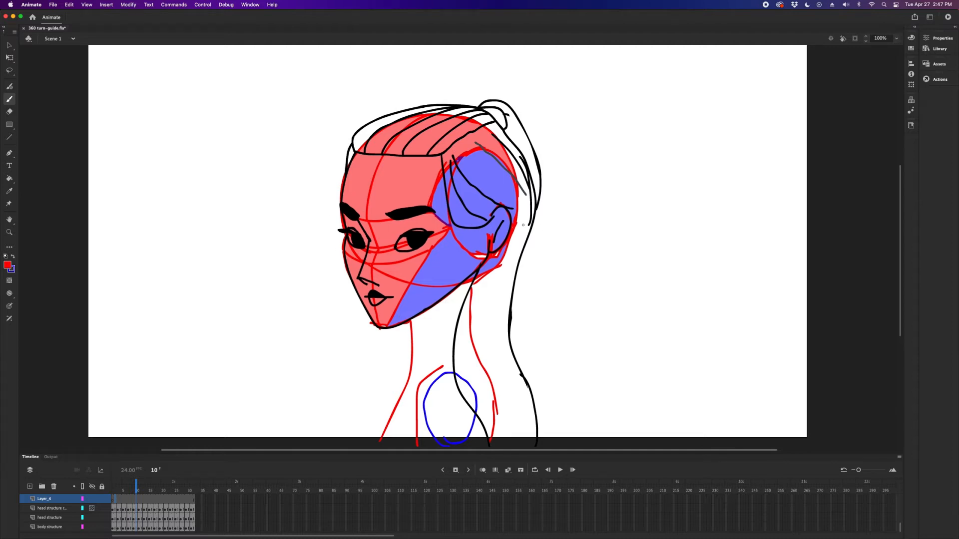
pyautogui.press('.')
pyautogui.press('.')
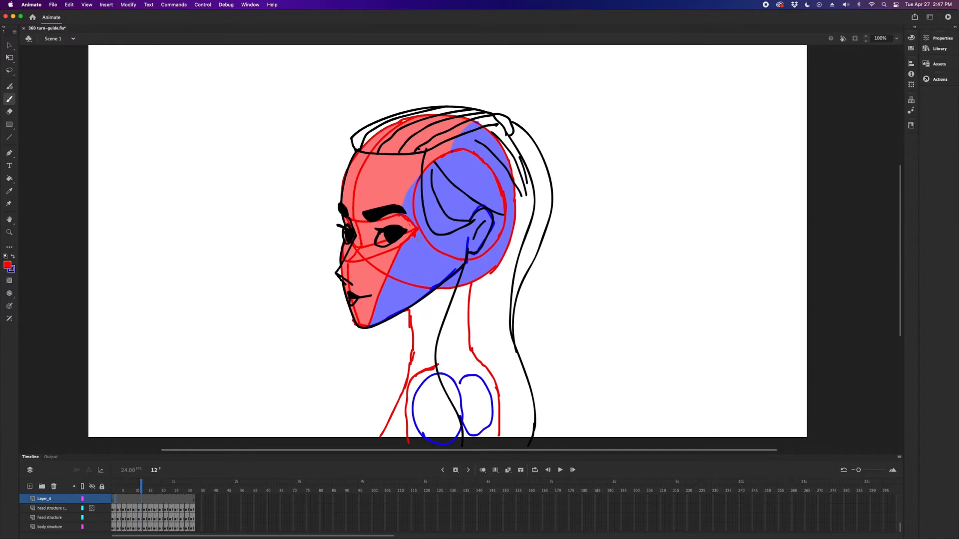
pyautogui.press('.')
pyautogui.press(',')
pyautogui.press('.')
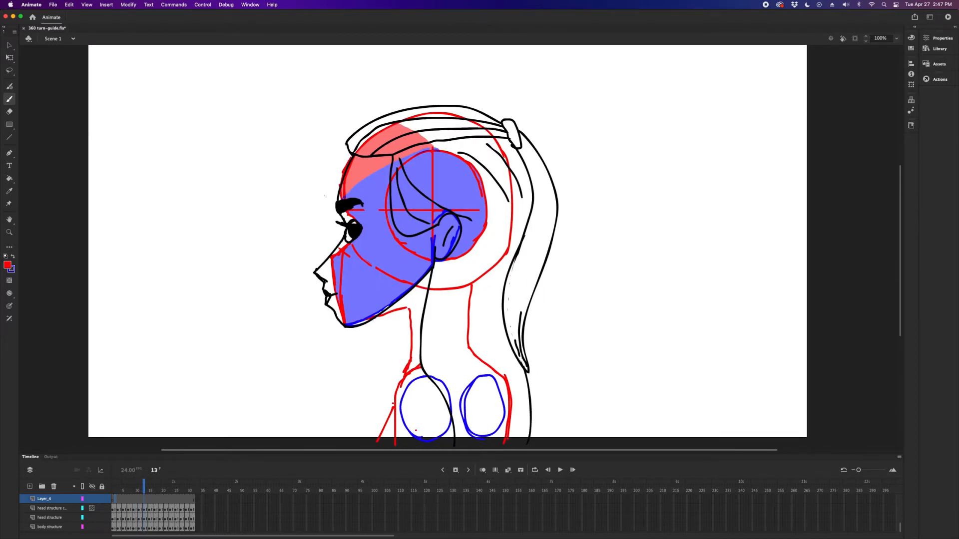
pyautogui.press(',')
# Step on from the profile view through the back view of the head to frame 19
pyautogui.press('.')
pyautogui.press('.')
pyautogui.press('.')
pyautogui.press('.')
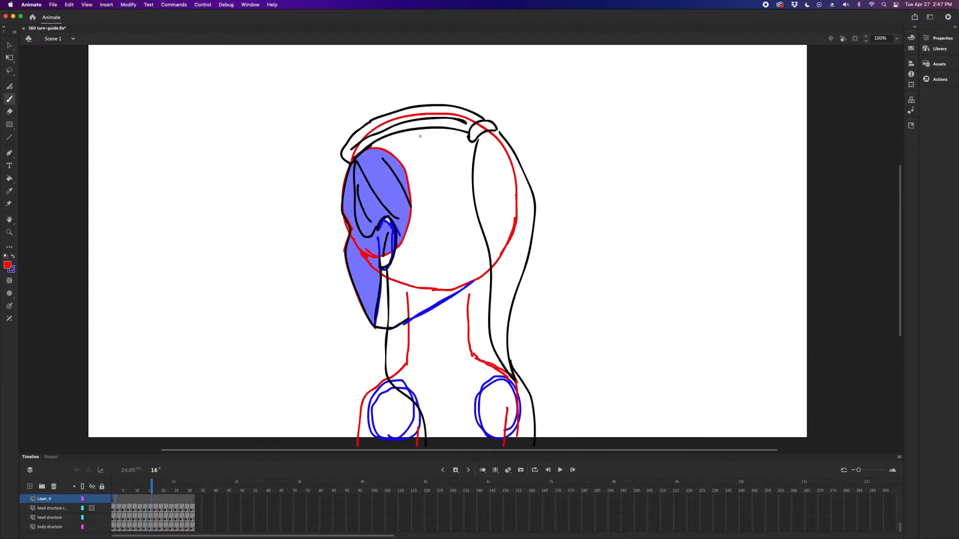
pyautogui.press('.')
pyautogui.press(',')
pyautogui.press('.')
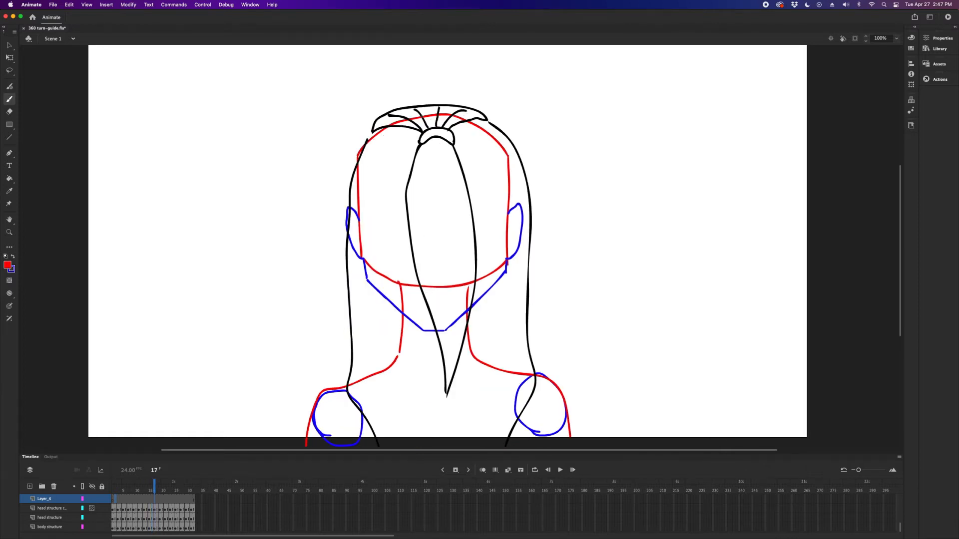
pyautogui.press('.')
pyautogui.press('.')
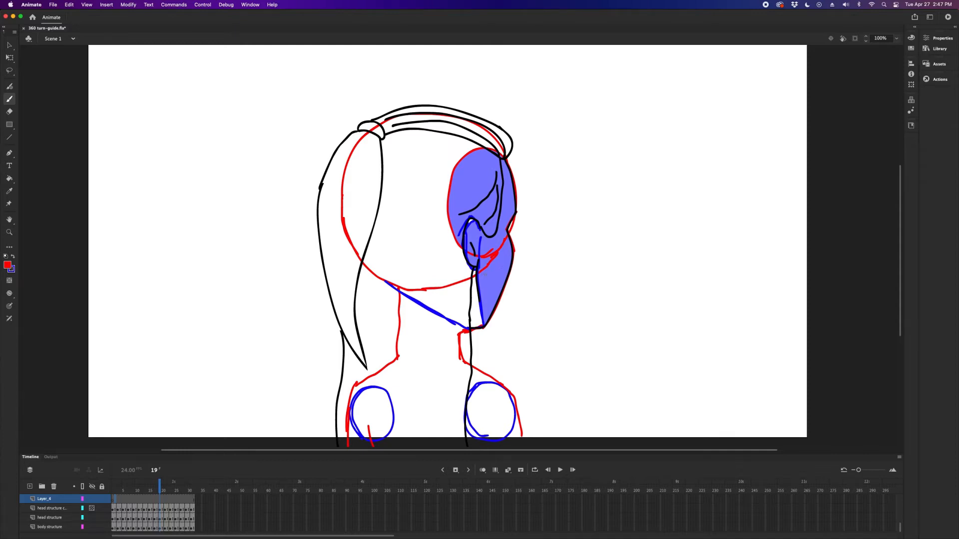
# Step from frame 19 through the opposite profile and three-quarter views to the last frame, 32
pyautogui.press('.')
pyautogui.press('.')
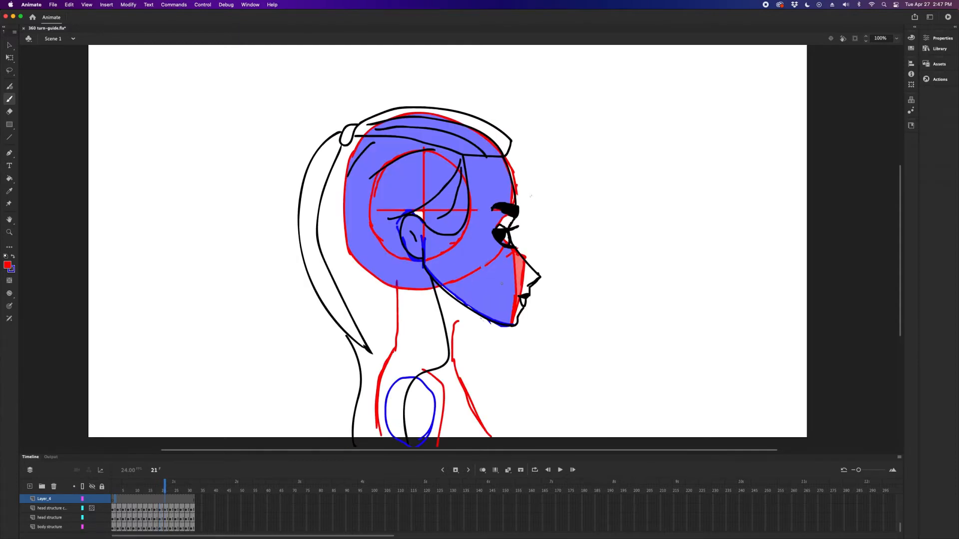
pyautogui.press('.')
pyautogui.press('.')
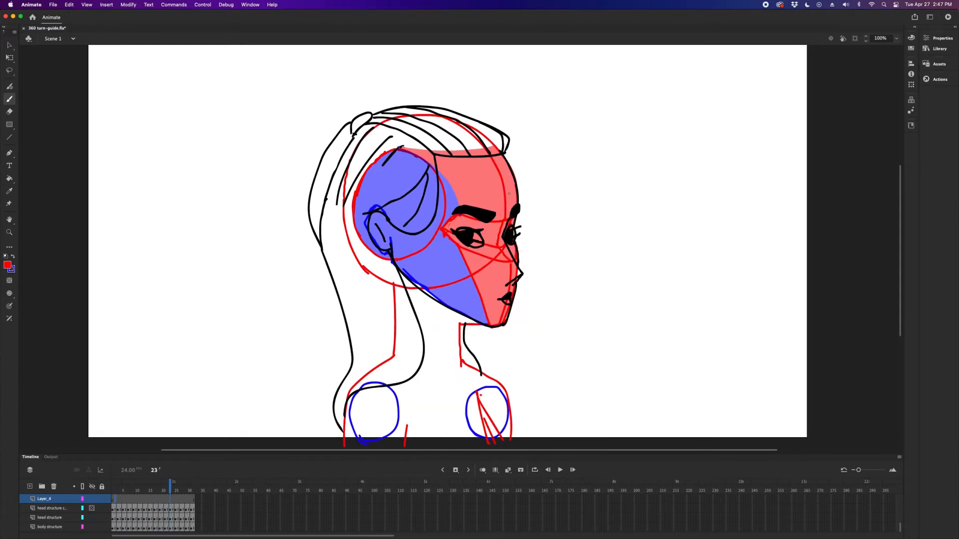
pyautogui.press('.')
pyautogui.press('.')
pyautogui.press('.')
pyautogui.press('.')
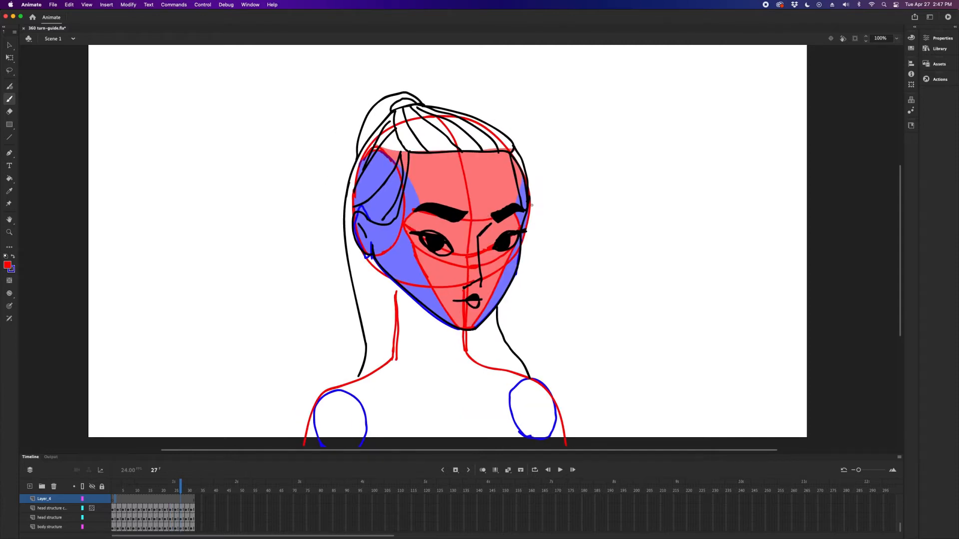
pyautogui.press('.')
pyautogui.press('.')
pyautogui.press('.')
pyautogui.press('.')
pyautogui.press('.')
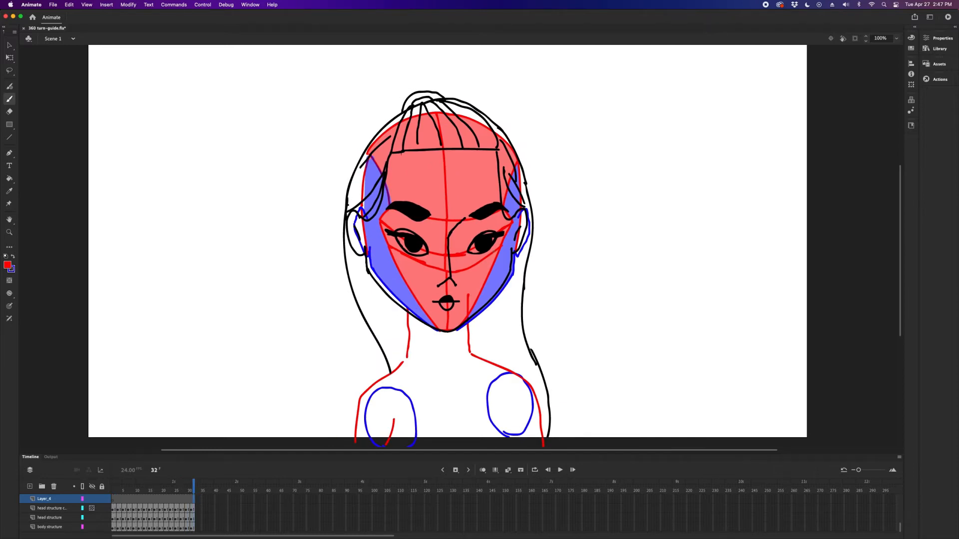
# Step backwards from frame 32 to the profile view at frame 21
pyautogui.press(',')
pyautogui.press(',')
pyautogui.press(',')
pyautogui.press(',')
pyautogui.press(',')
pyautogui.press(',')
pyautogui.press(',')
pyautogui.press(',')
pyautogui.press(',')
pyautogui.press(',')
pyautogui.press(',')
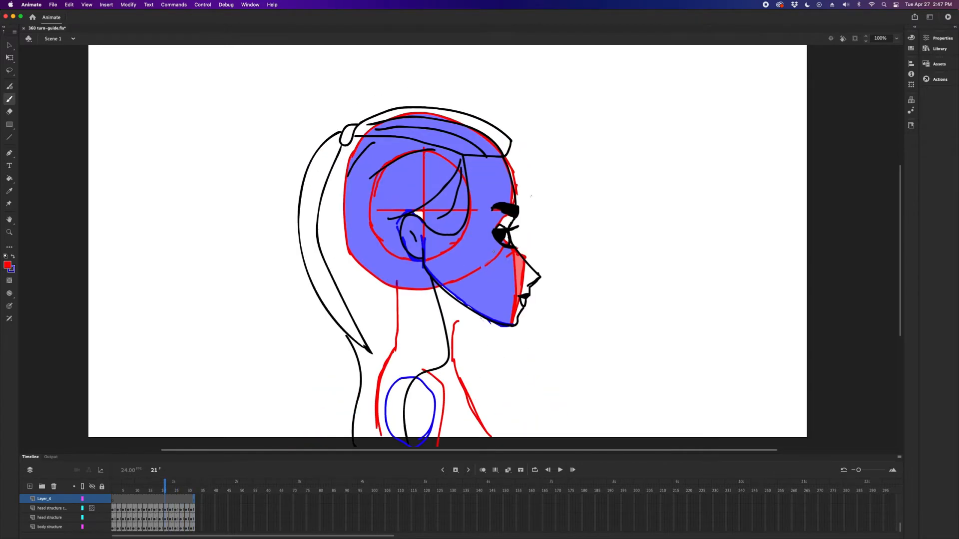
# Play the head-turn animation through to its end and return to frame 1
pyautogui.press('Return')
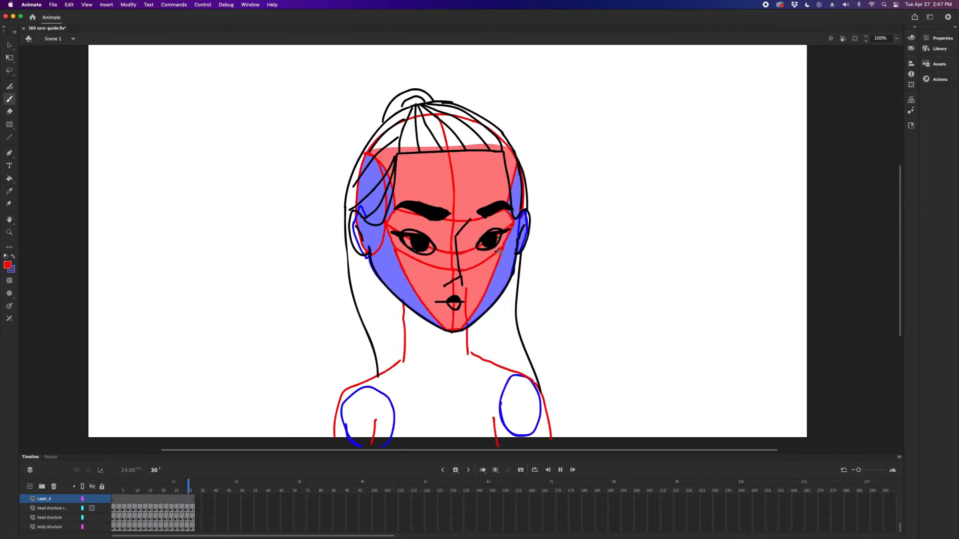
pyautogui.press('Return')
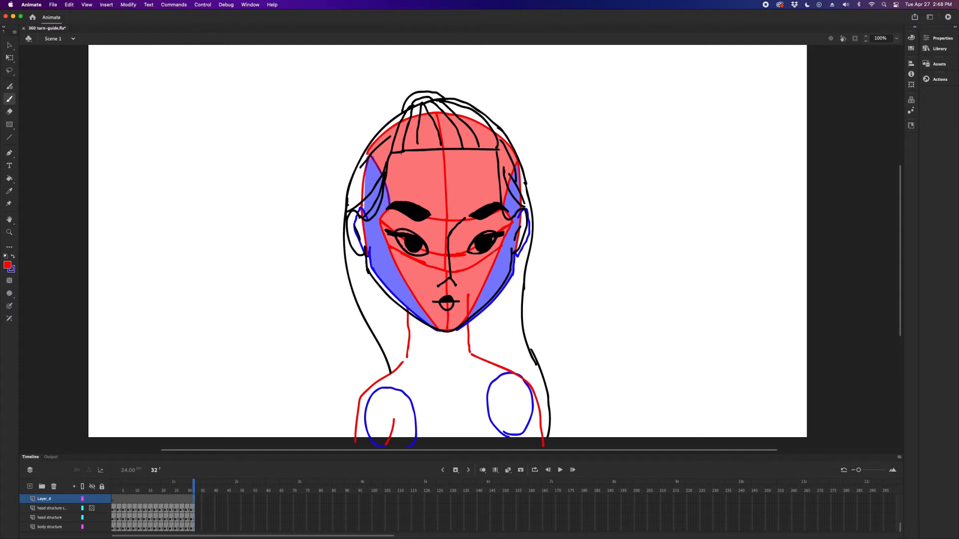
pyautogui.press('Return')
pyautogui.click(117, 504)
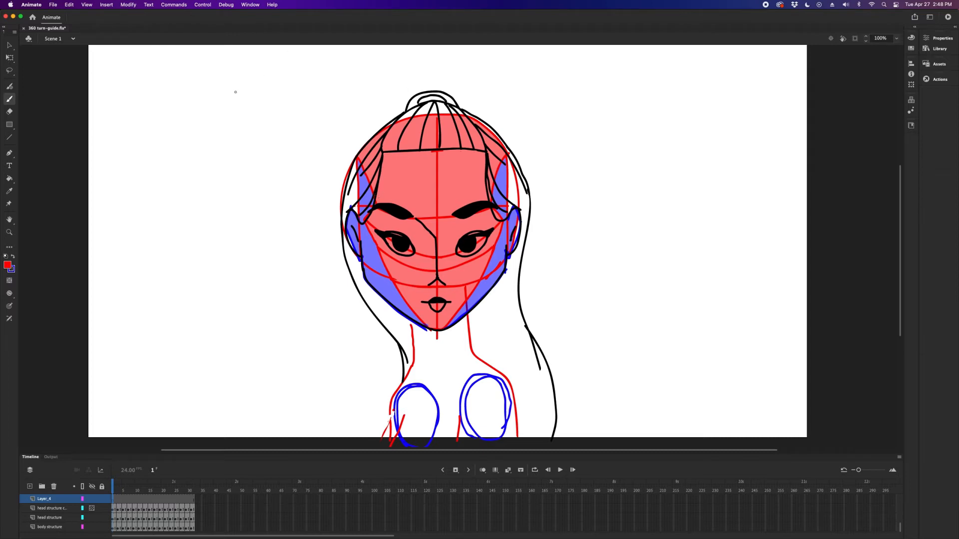
# Switch to After Effects and scrub the 360 turn-final composition from the front view to the profile at frame 13
pyautogui.press('super+Tab')
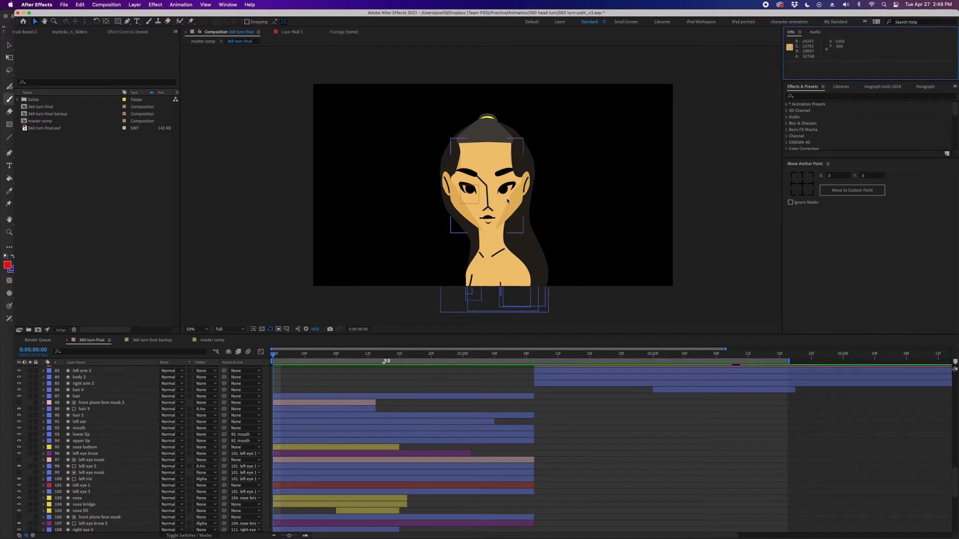
pyautogui.doubleClick(108, 14)
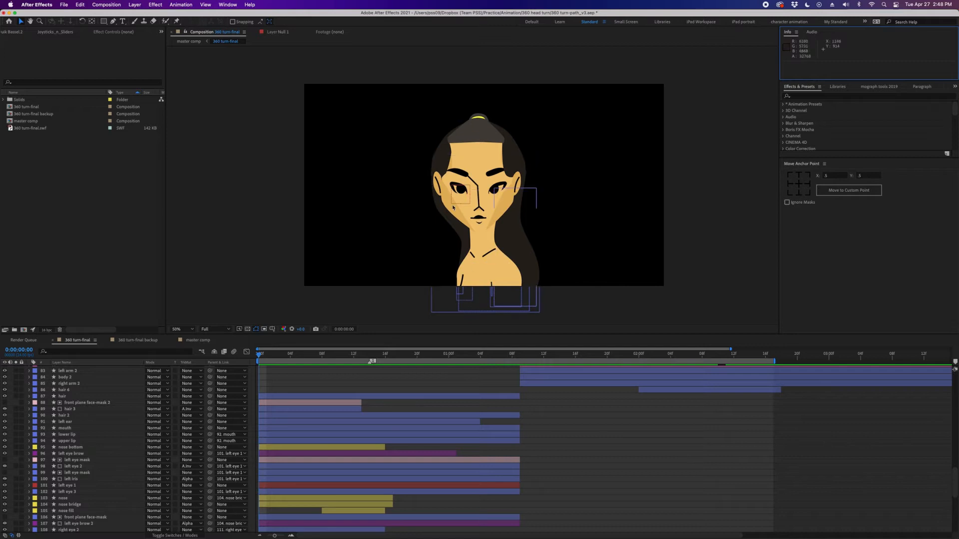
pyautogui.moveTo(291, 359)
pyautogui.mouseDown()
pyautogui.moveTo(554, 367)
pyautogui.moveTo(408, 374)
pyautogui.moveTo(370, 355)
pyautogui.moveTo(547, 355)
pyautogui.moveTo(298, 355)
pyautogui.mouseUp()
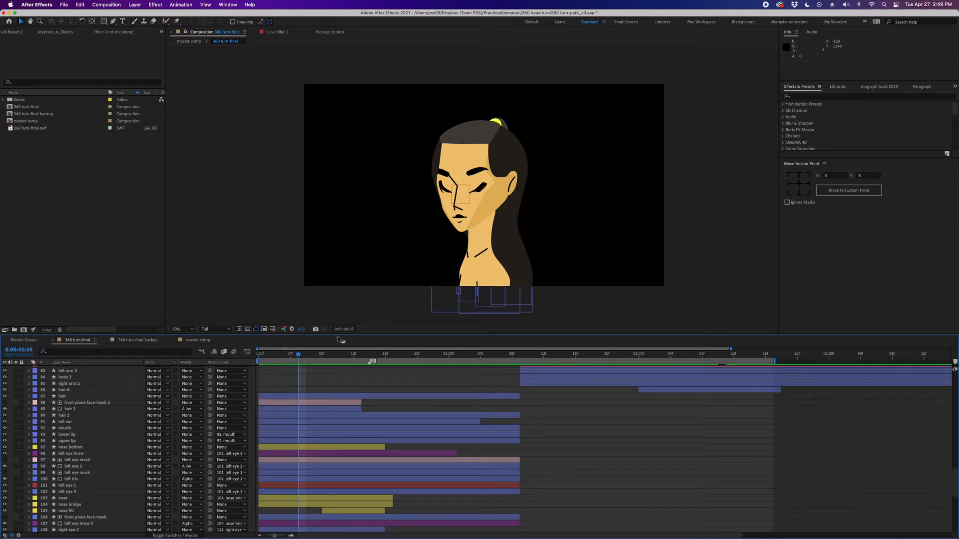
pyautogui.moveTo(336, 356); pyautogui.dragTo(357, 371)
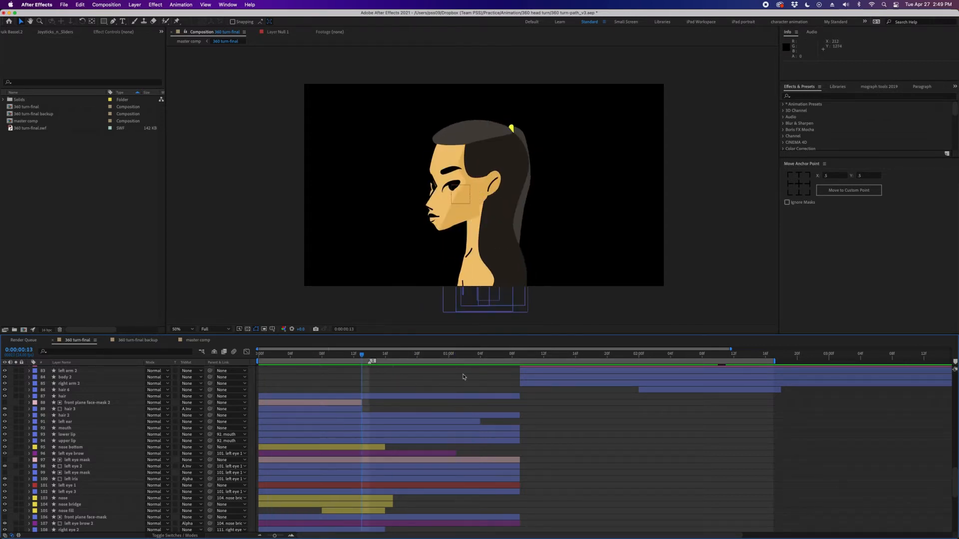
# Reveal the keyframed properties of all layers, then scrub the head turn back to frame 0
pyautogui.press('u')
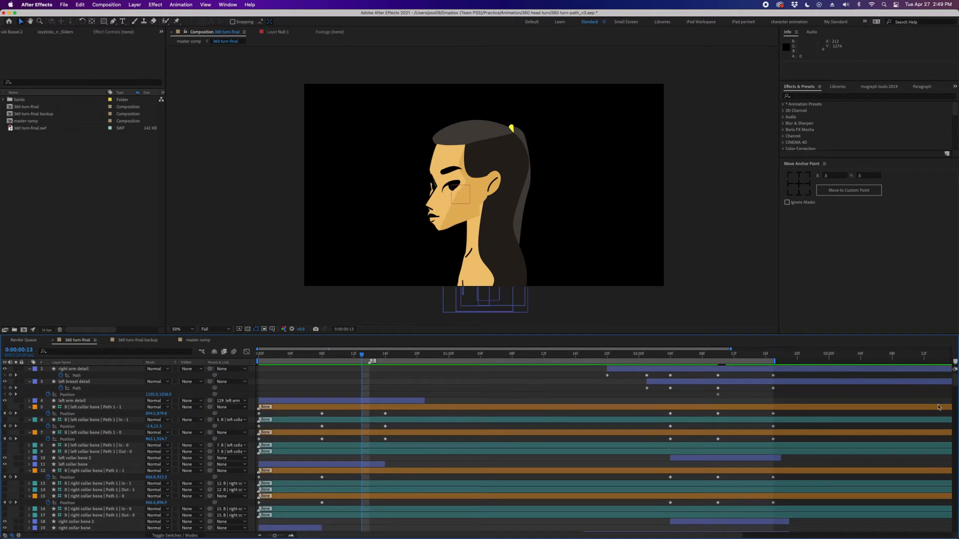
pyautogui.moveTo(954, 382); pyautogui.dragTo(948, 480)
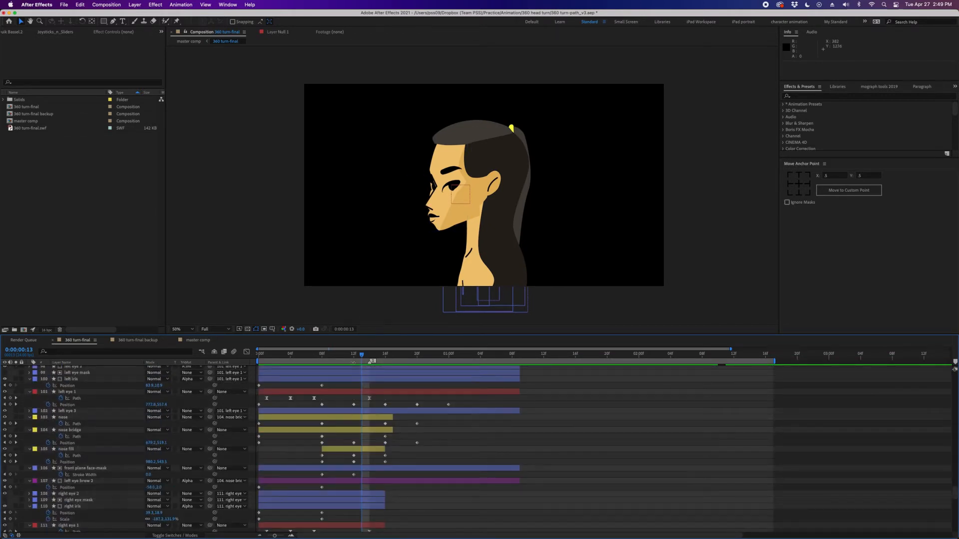
pyautogui.moveTo(335, 357); pyautogui.dragTo(362, 357)
pyautogui.moveTo(292, 356); pyautogui.dragTo(258, 356)
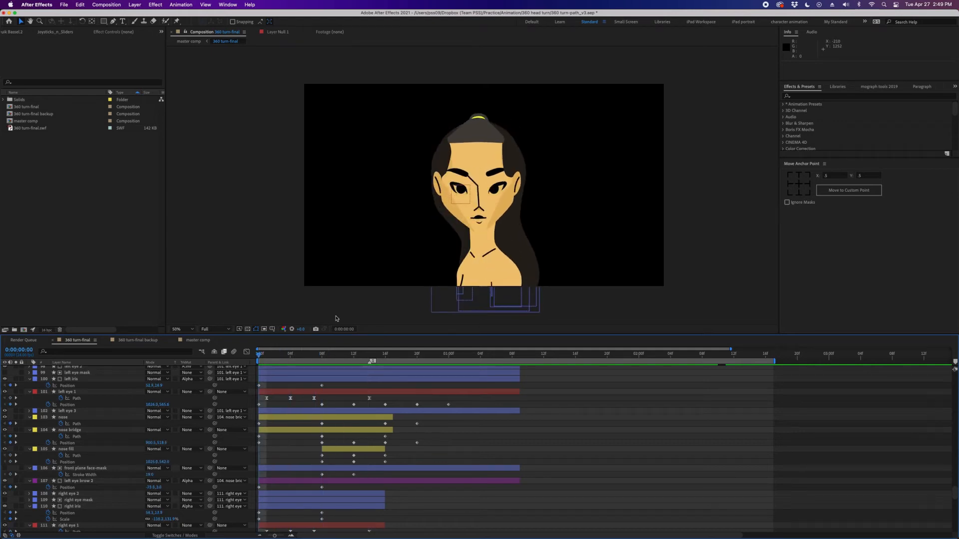
# Isolate the front plane face layer at 100% zoom, scrub it to frame 2, and show all layers again
pyautogui.click(486, 201)
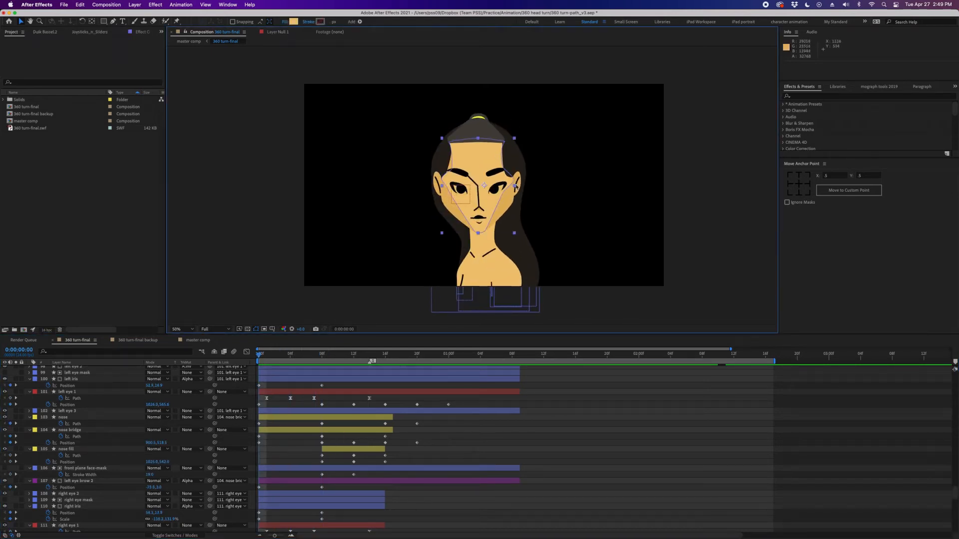
pyautogui.press('.')
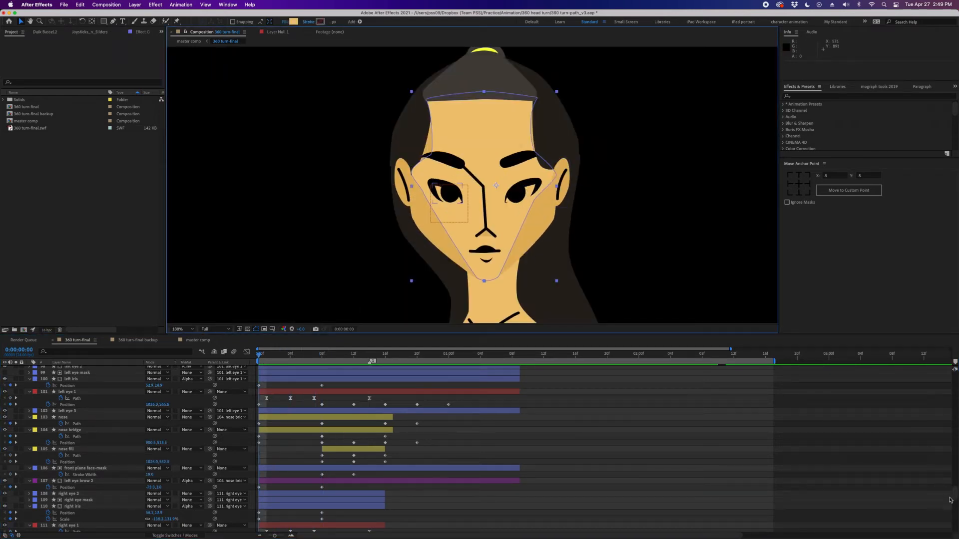
pyautogui.moveTo(951, 495); pyautogui.dragTo(539, 492)
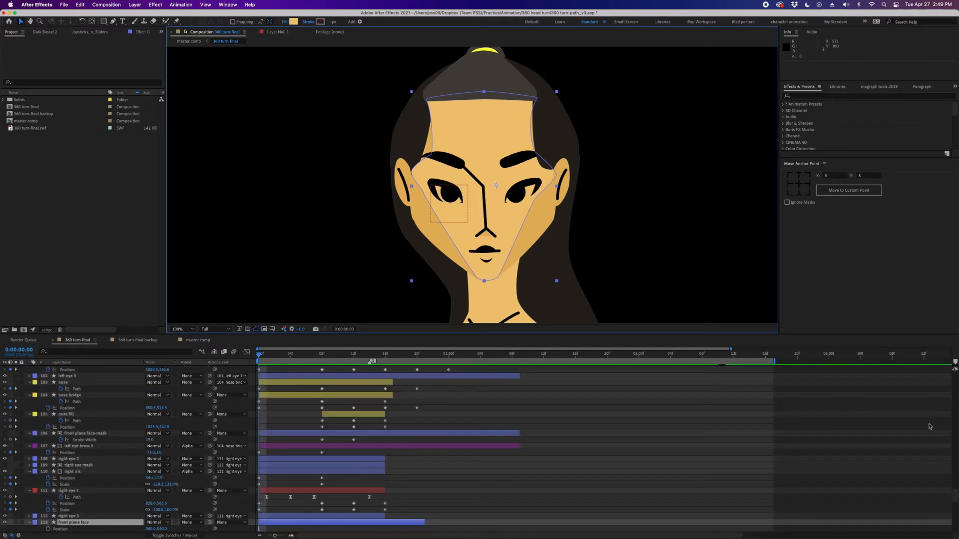
pyautogui.click(16, 522)
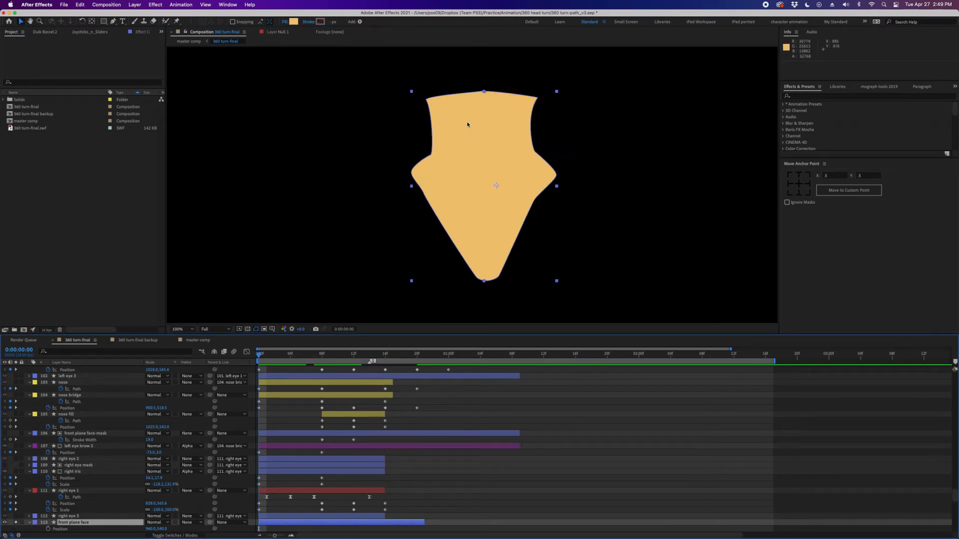
pyautogui.moveTo(275, 354)
pyautogui.mouseDown()
pyautogui.moveTo(431, 350)
pyautogui.moveTo(255, 347)
pyautogui.moveTo(380, 350)
pyautogui.moveTo(274, 352)
pyautogui.mouseUp()
pyautogui.click(17, 522)
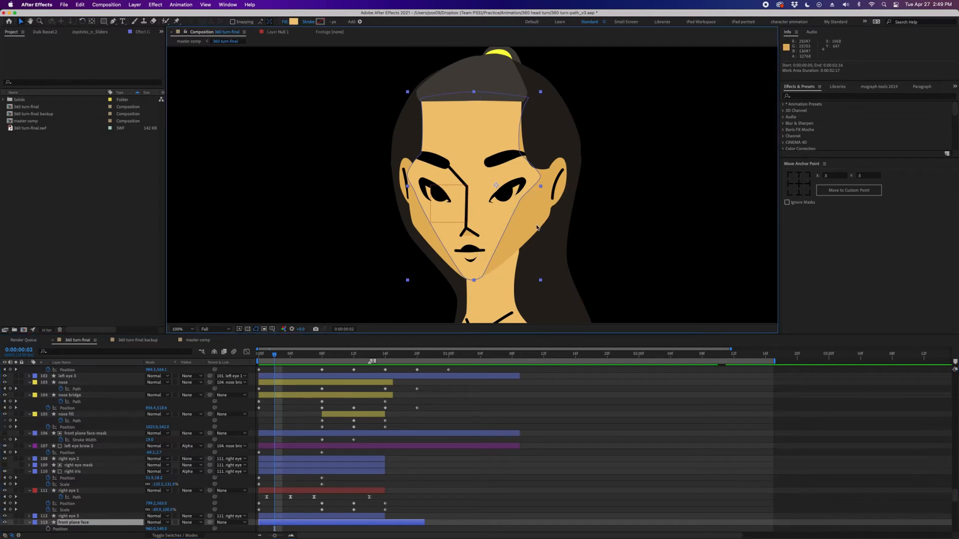
# Isolate the left side plane face layer, scrub it to frame 10, and show all layers again
pyautogui.scroll(-5, 950, 495)
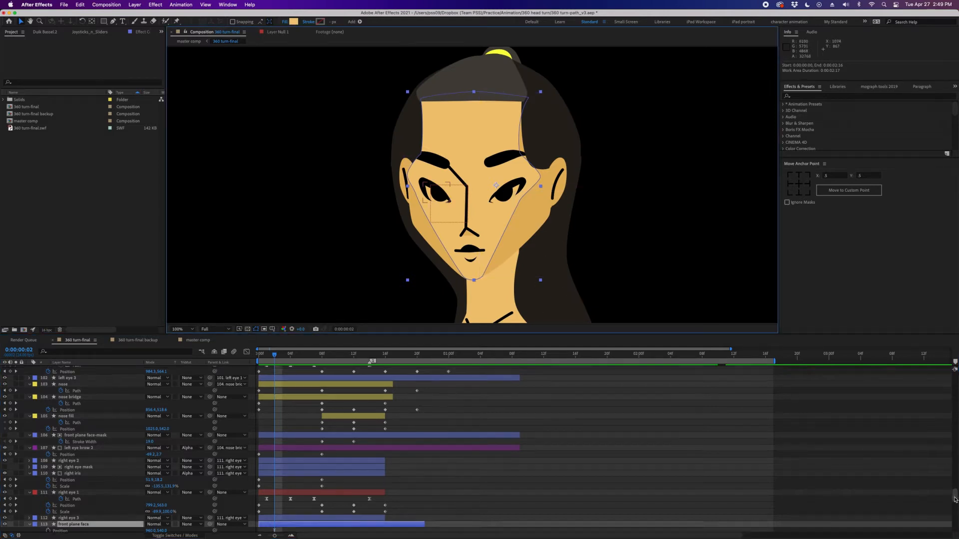
pyautogui.scroll(1, 956, 508)
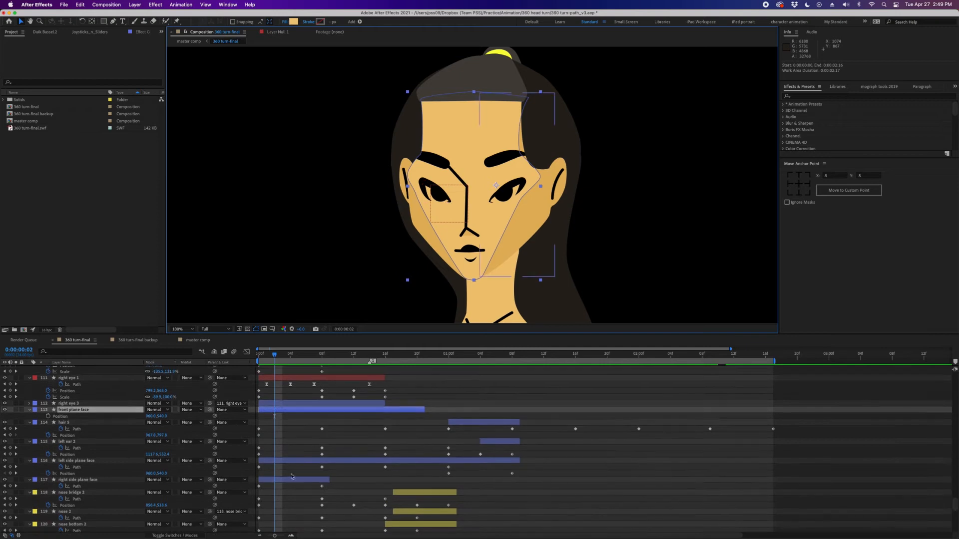
pyautogui.click(90, 461)
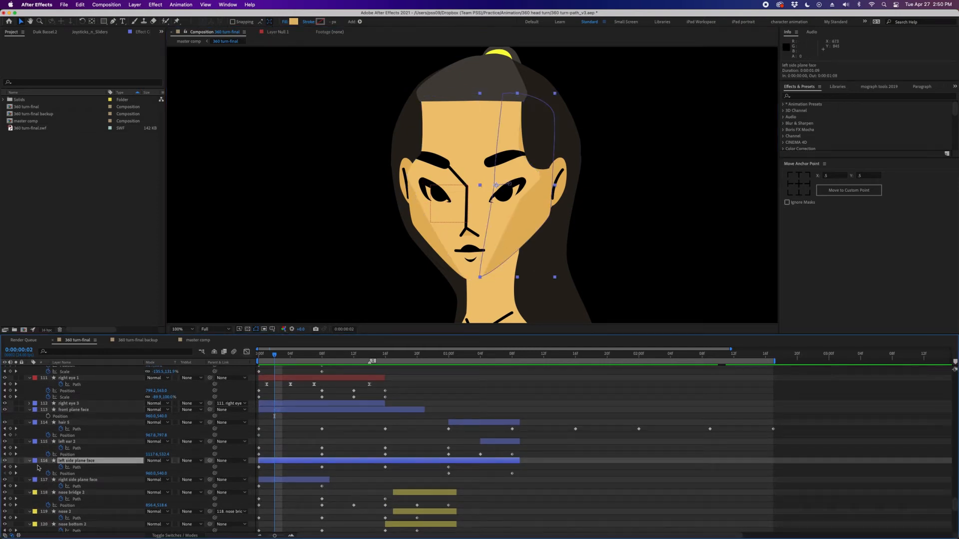
pyautogui.click(16, 461)
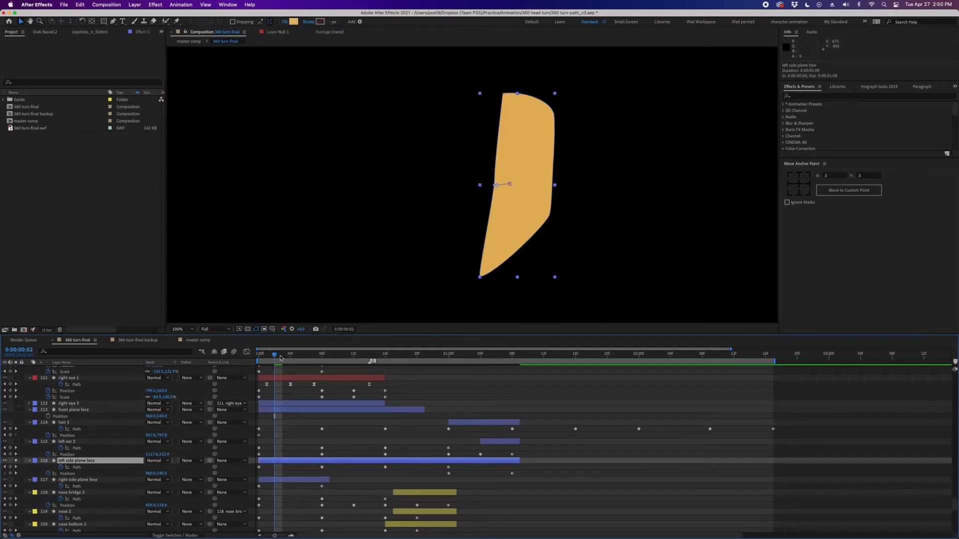
pyautogui.moveTo(281, 357); pyautogui.dragTo(336, 357)
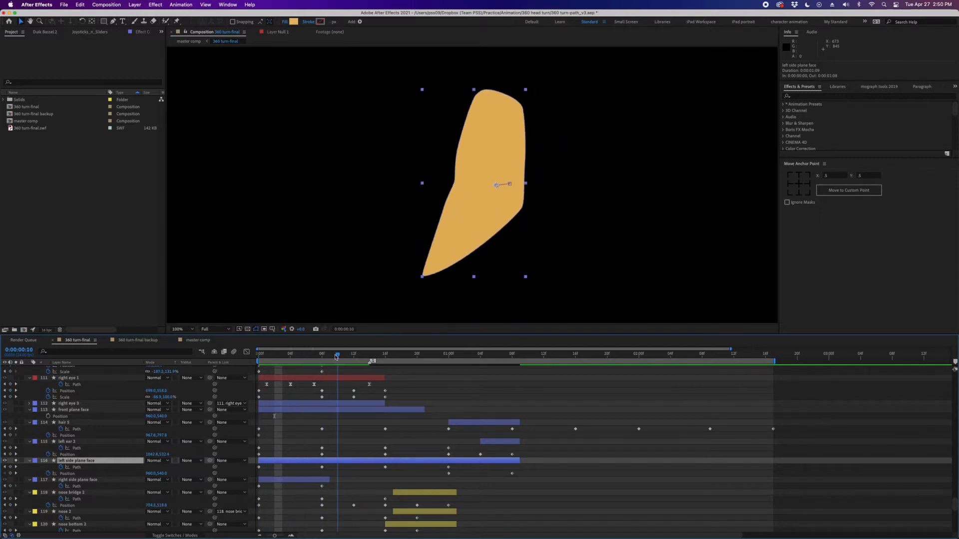
pyautogui.click(16, 461)
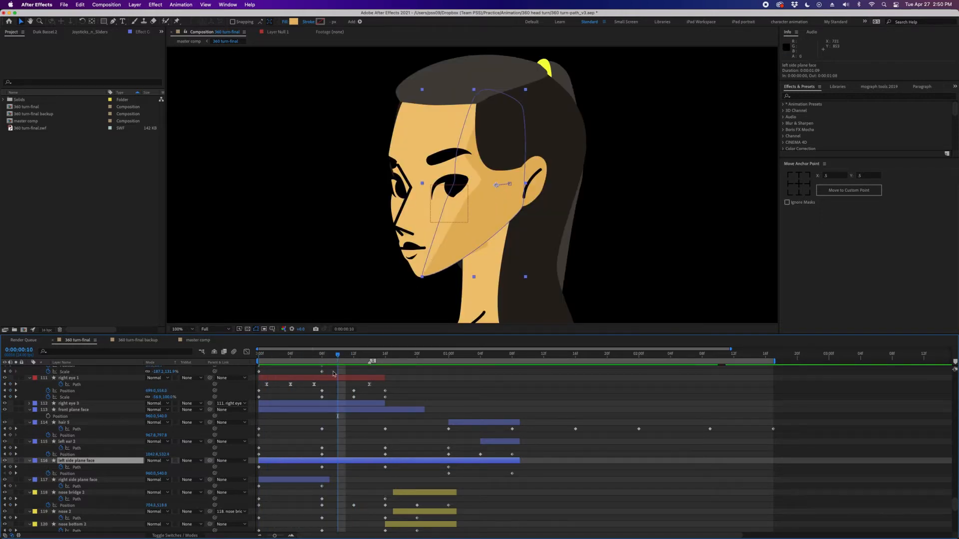
# Outline the front plane face at frame 10, scrub back to frame 0, and clear the selection
pyautogui.click(380, 290)
pyautogui.click(439, 225)
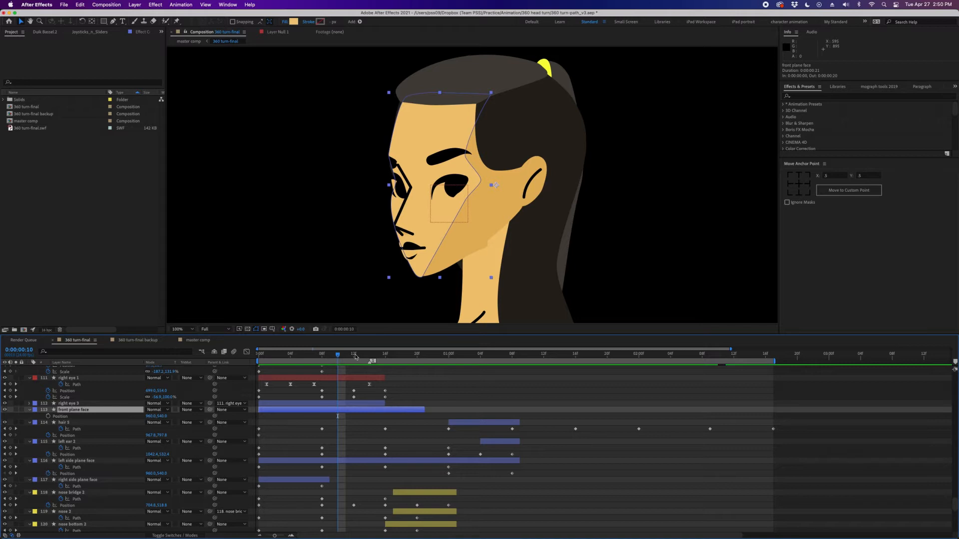
pyautogui.moveTo(357, 357); pyautogui.dragTo(258, 357)
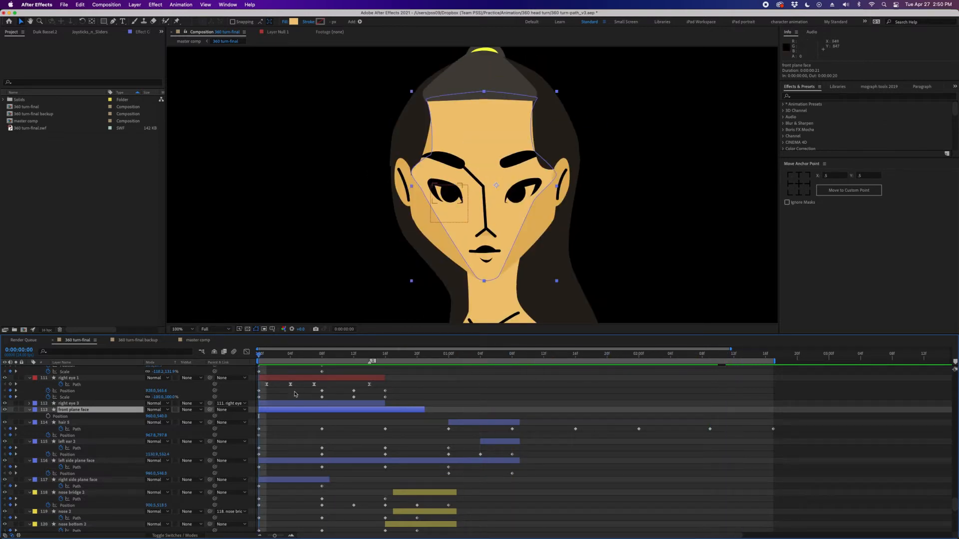
pyautogui.click(390, 305)
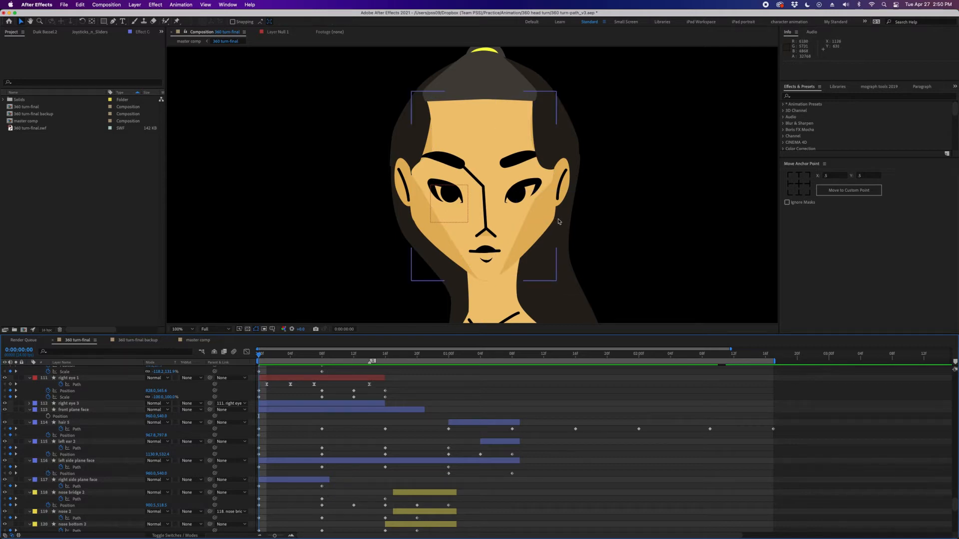
# Select the front, left side and right side face planes in turn, briefly isolating the right side plane face
pyautogui.click(559, 222)
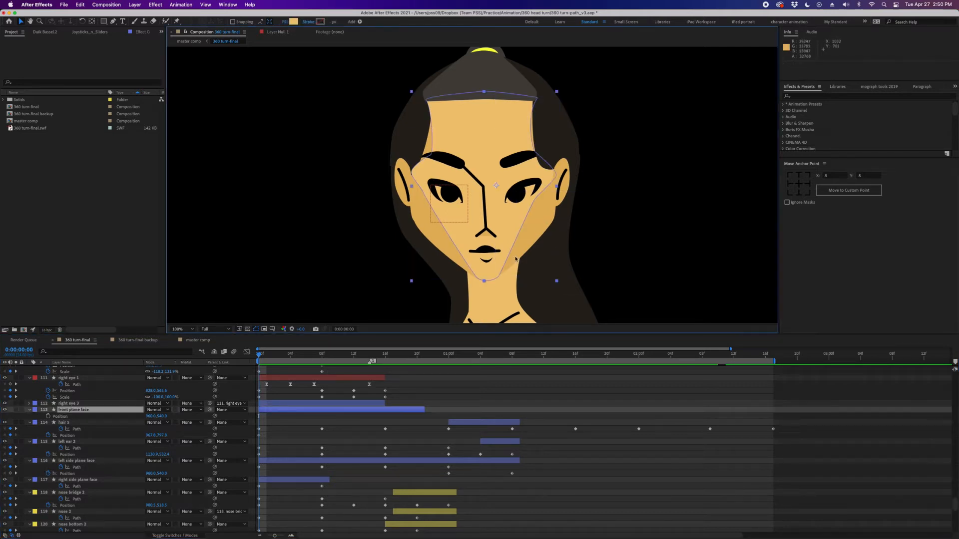
pyautogui.click(295, 461)
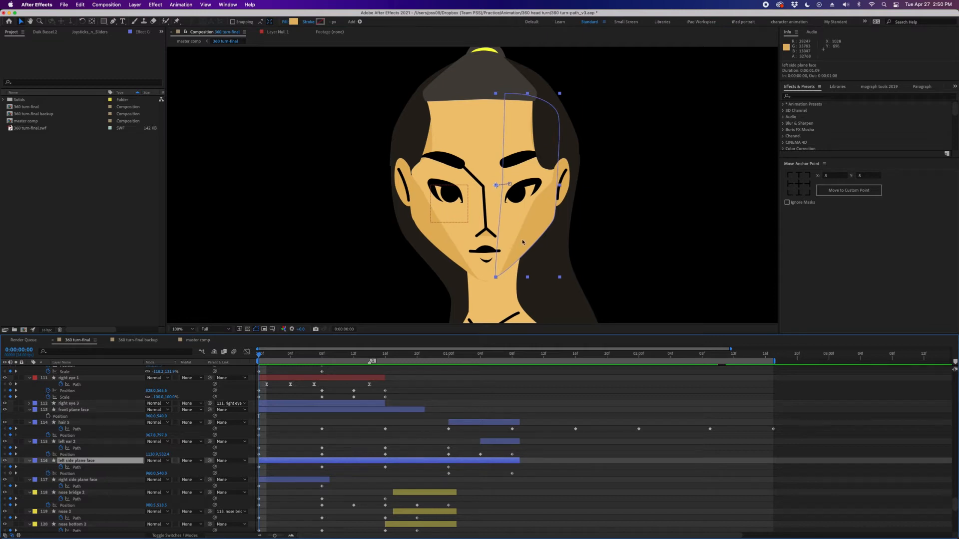
pyautogui.click(429, 240)
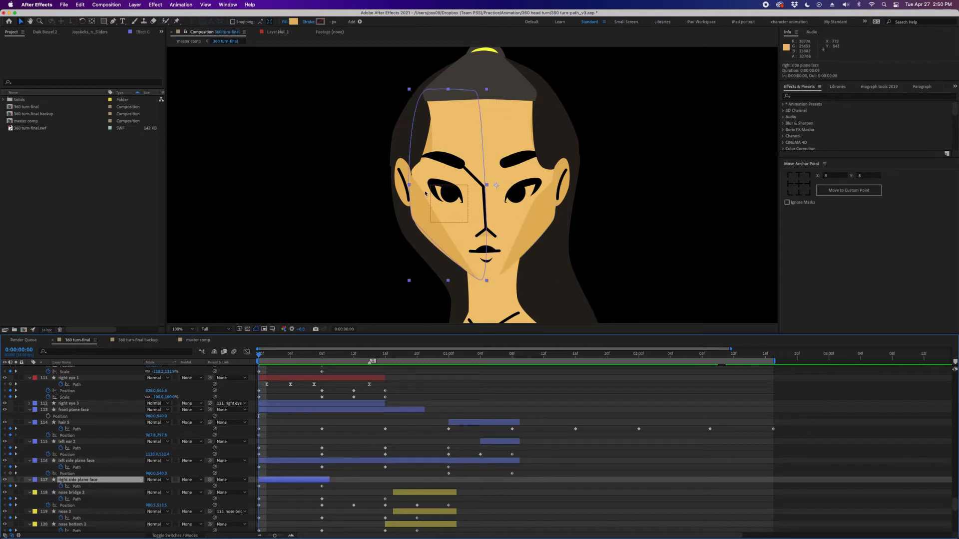
pyautogui.click(16, 480)
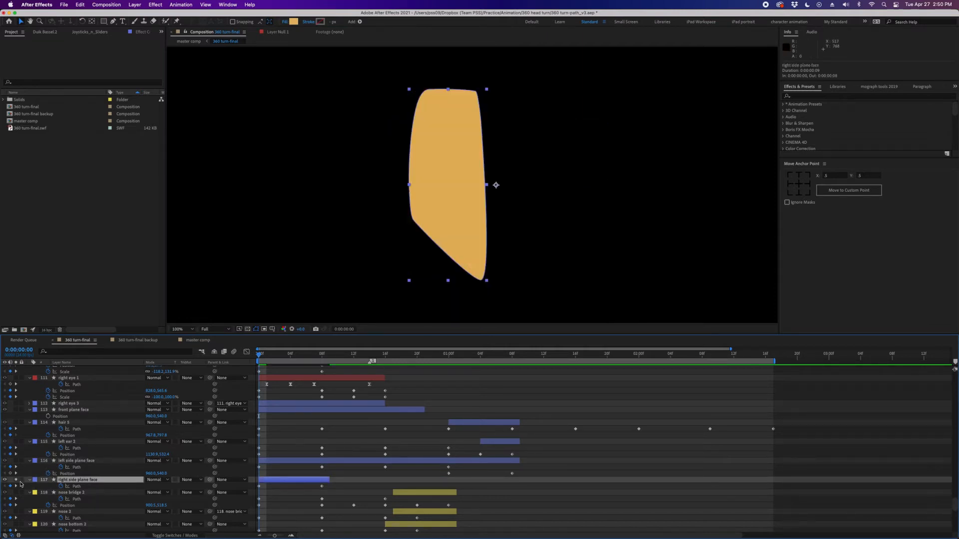
pyautogui.click(16, 481)
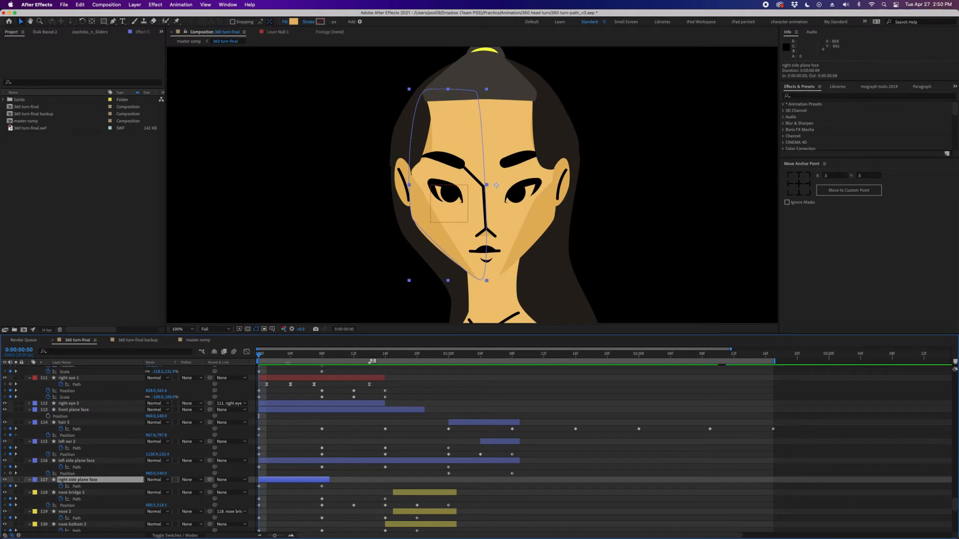
# Scrub to frame 6 to compare the right side and front face planes, then return to frame 0
pyautogui.moveTo(275, 358); pyautogui.dragTo(308, 356)
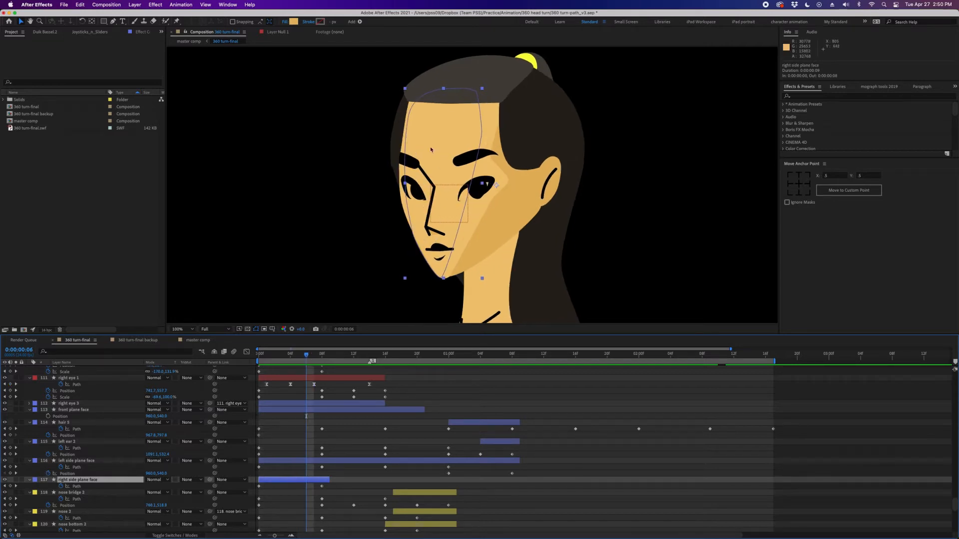
pyautogui.click(473, 110)
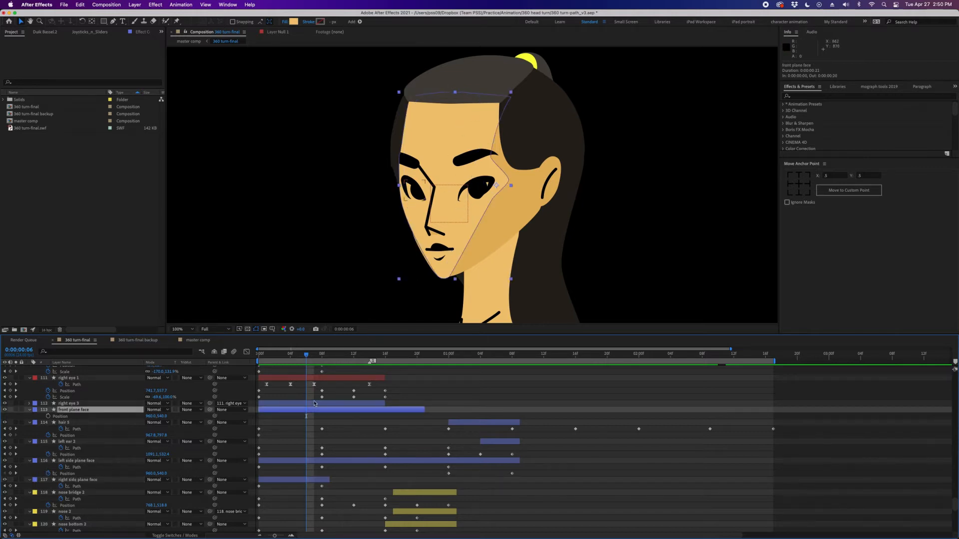
pyautogui.moveTo(320, 354); pyautogui.dragTo(253, 356)
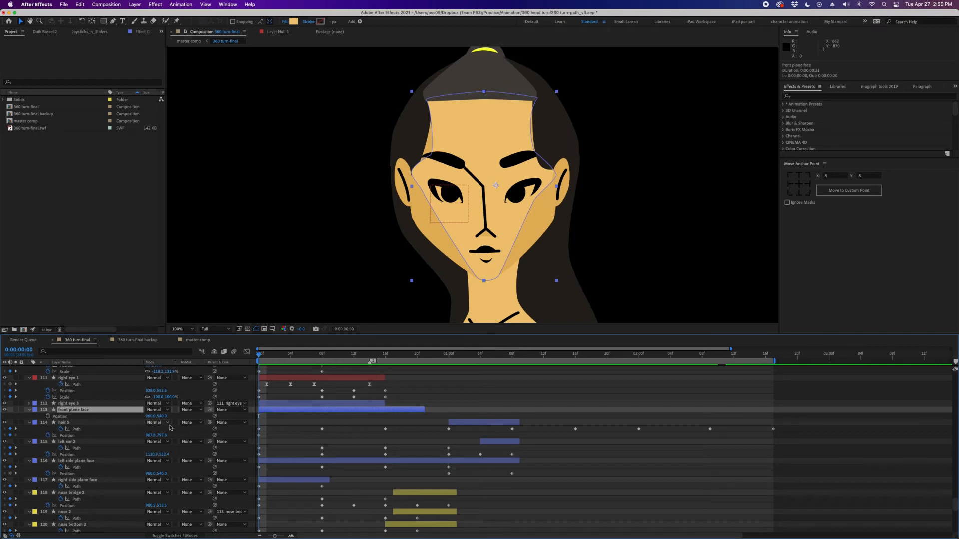
# Reveal the front plane face's Path keyframes, select the one at frame 0, and scrub the opening frames
pyautogui.press('u')
pyautogui.click(259, 416)
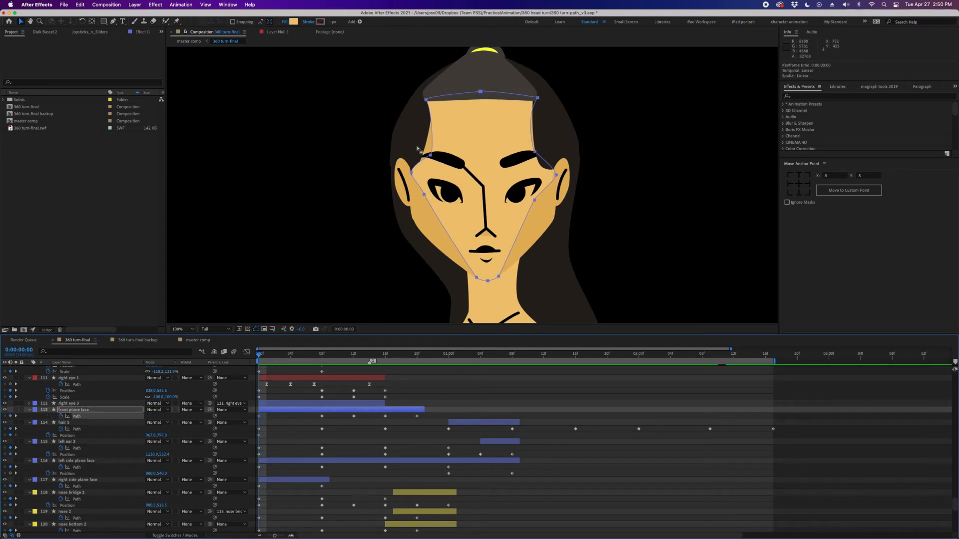
pyautogui.moveTo(273, 354); pyautogui.dragTo(252, 353)
pyautogui.click(283, 436)
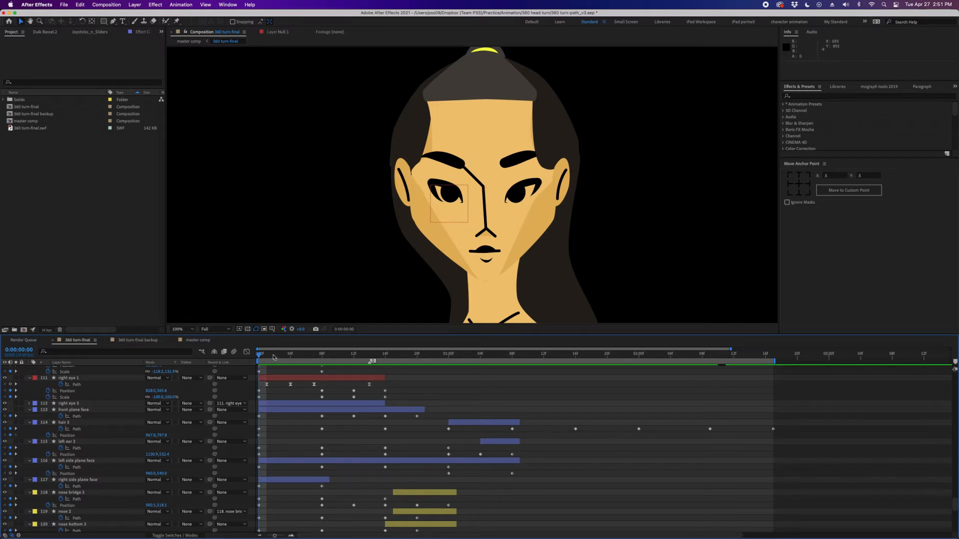
pyautogui.moveTo(273, 358)
pyautogui.mouseDown()
pyautogui.moveTo(379, 363)
pyautogui.moveTo(258, 358)
pyautogui.mouseUp()
# Open the front plane face path for point editing at 200% zoom and pick its vertex beside the eyebrow at the hairline
pyautogui.click(537, 165)
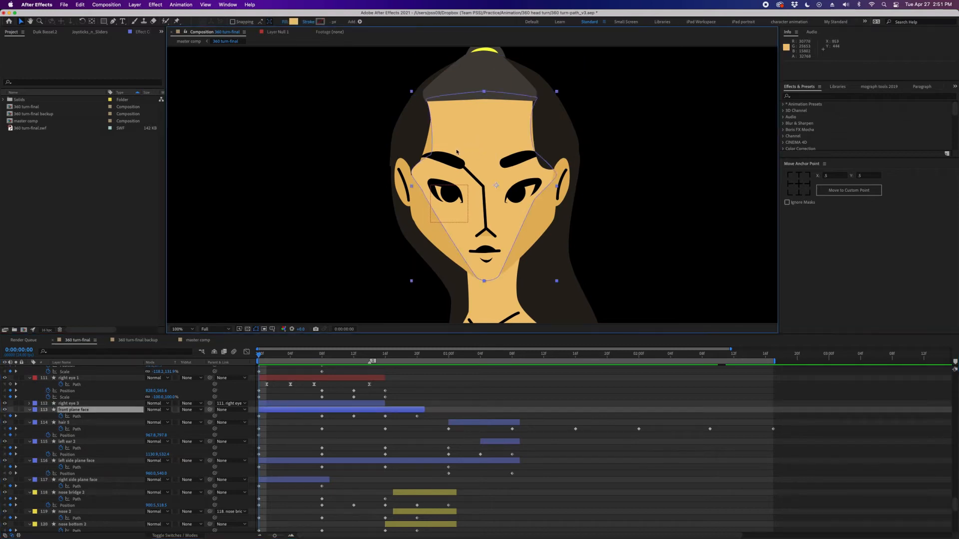
pyautogui.doubleClick(452, 150)
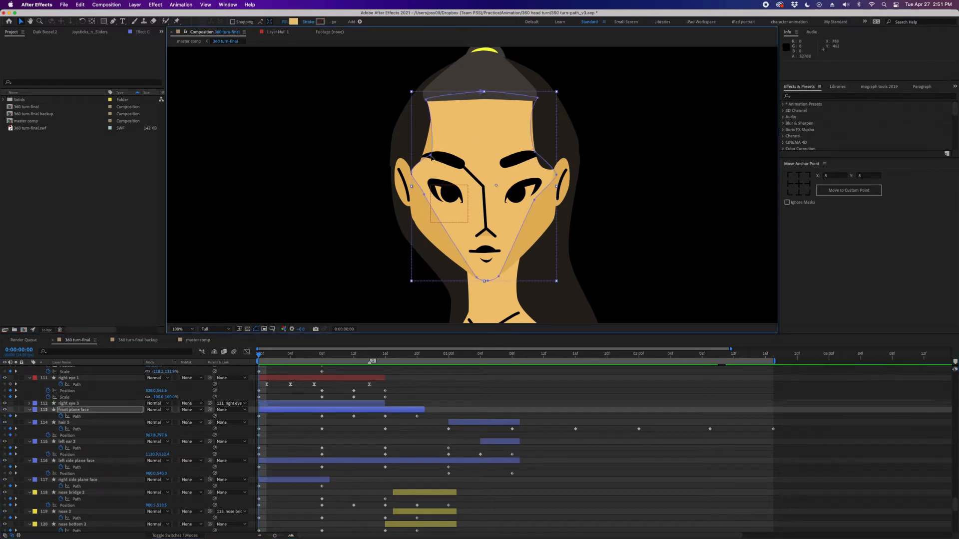
pyautogui.click(430, 157)
pyautogui.scroll(2, 434, 158)
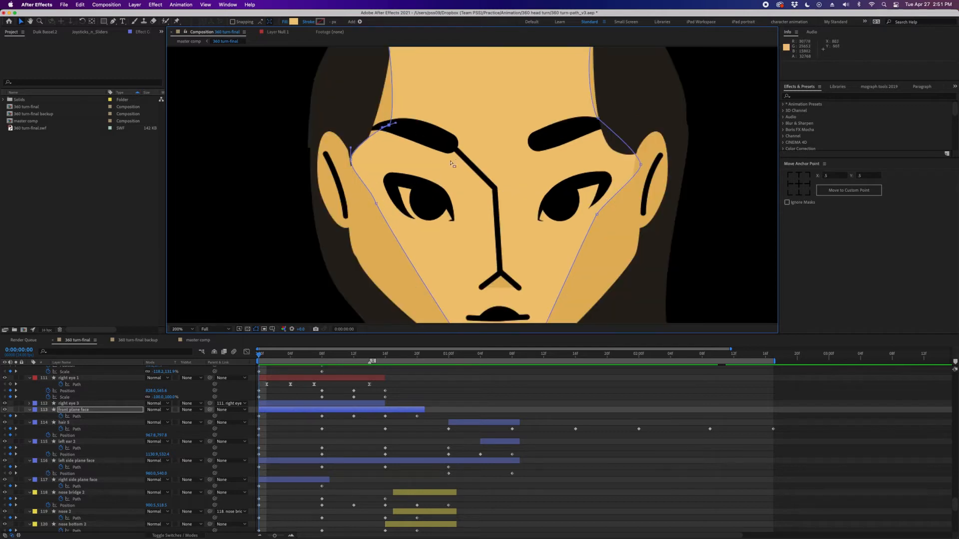
pyautogui.moveTo(396, 152); pyautogui.dragTo(396, 153)
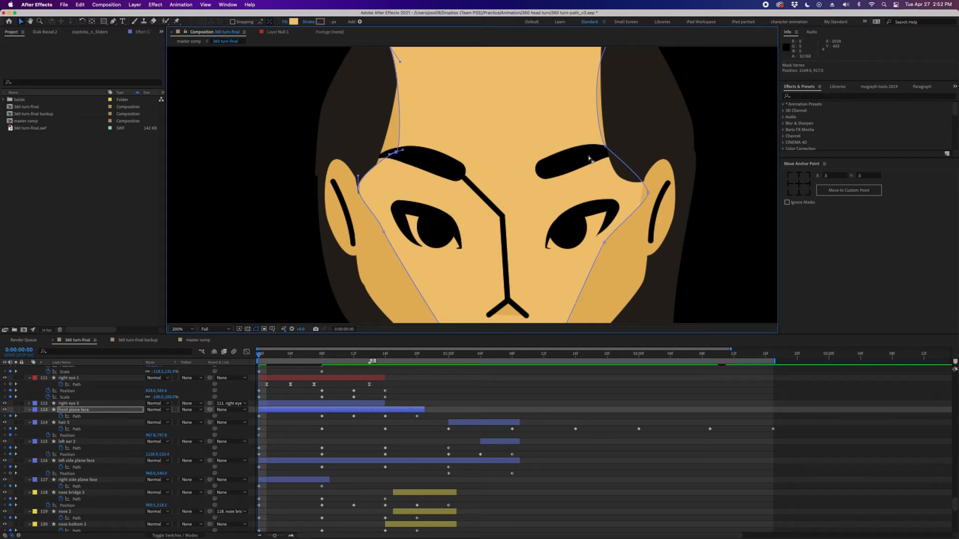
# Try nudging the front plane face's vertex beside the eyebrow at frame 0, undo the move, and deselect the layer
pyautogui.moveTo(401, 155); pyautogui.dragTo(396, 152)
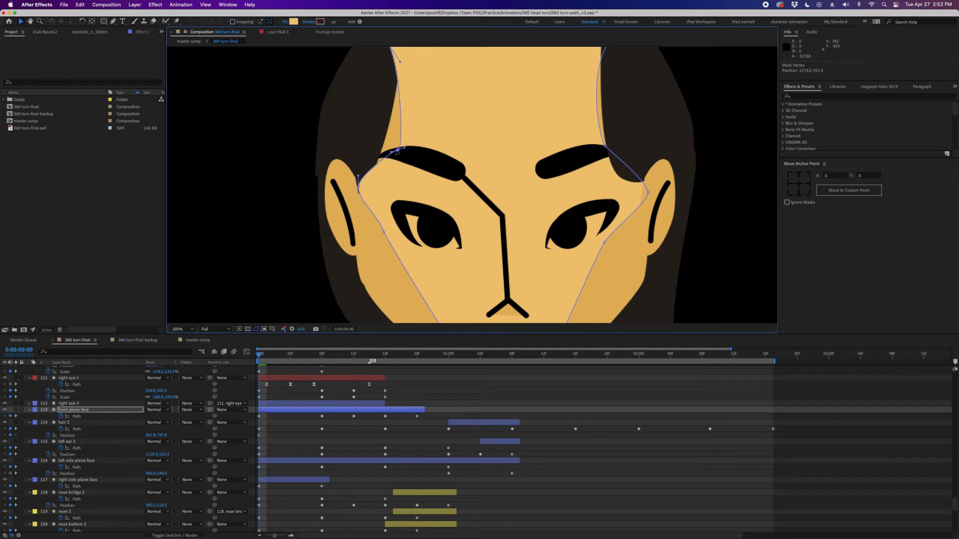
pyautogui.press('super+z')
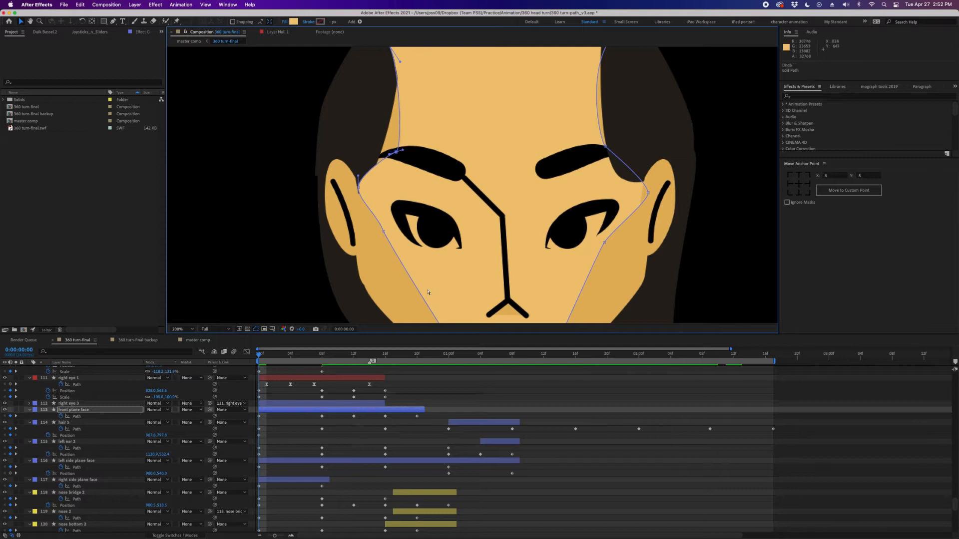
pyautogui.click(280, 419)
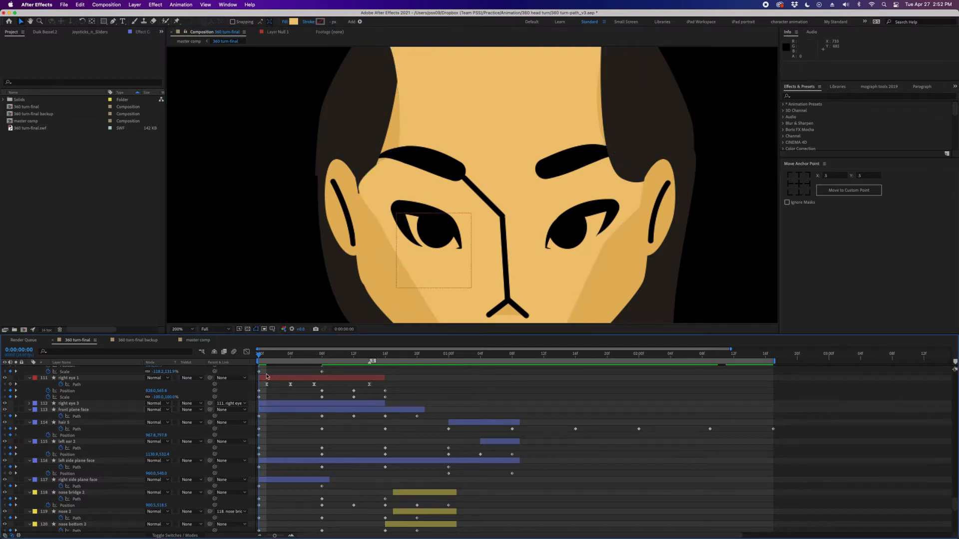
# Select the front plane face and step through the opening frames of the turn, stopping on its path keyframe at frame 8
pyautogui.click(282, 409)
pyautogui.press('pagedown')
pyautogui.press('pagedown')
pyautogui.press('pagedown')
pyautogui.press('pagedown')
pyautogui.press('pagedown')
pyautogui.press('pagedown')
pyautogui.press('pagedown')
pyautogui.press('pagedown')
pyautogui.press('pagedown')
pyautogui.press('pagedown')
pyautogui.press('pagedown')
pyautogui.press('pagedown')
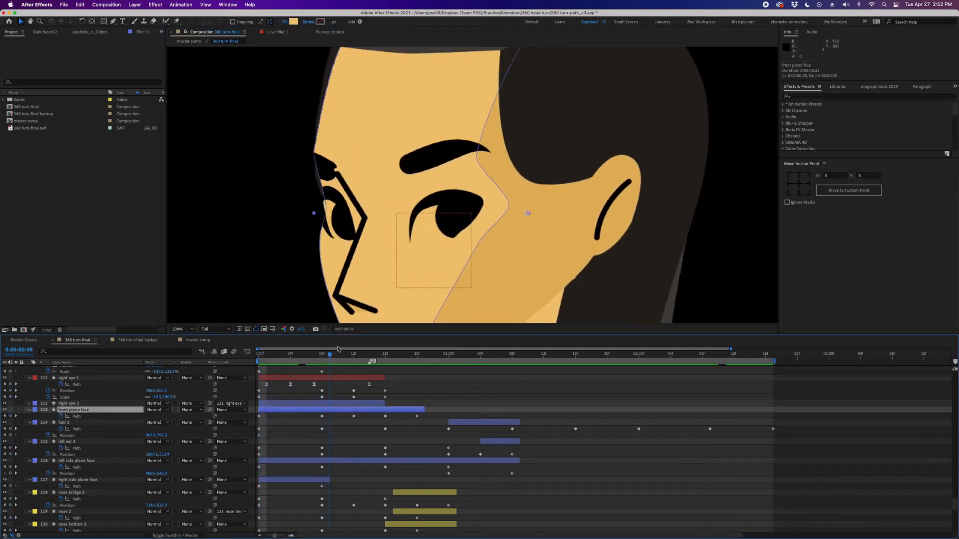
pyautogui.press('pageup')
pyautogui.press('pageup')
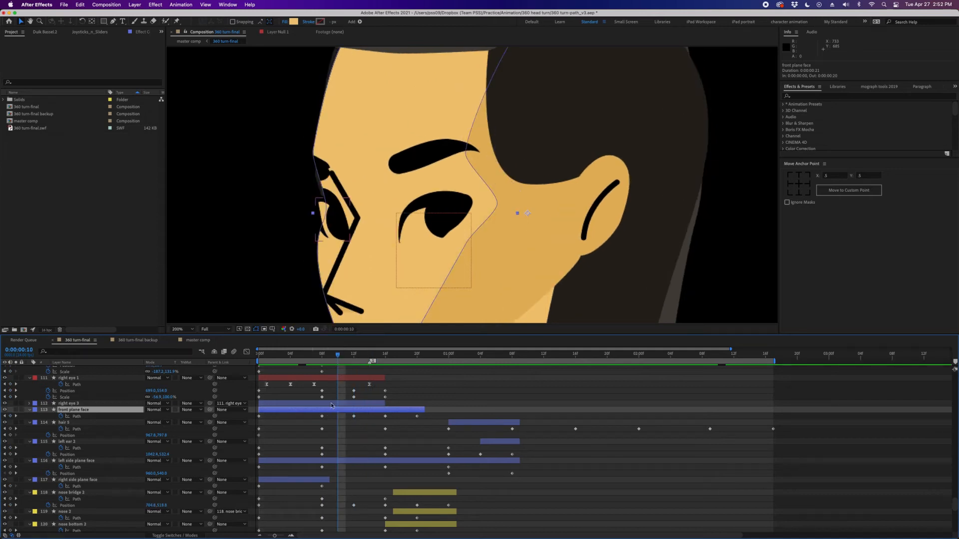
pyautogui.click(322, 358)
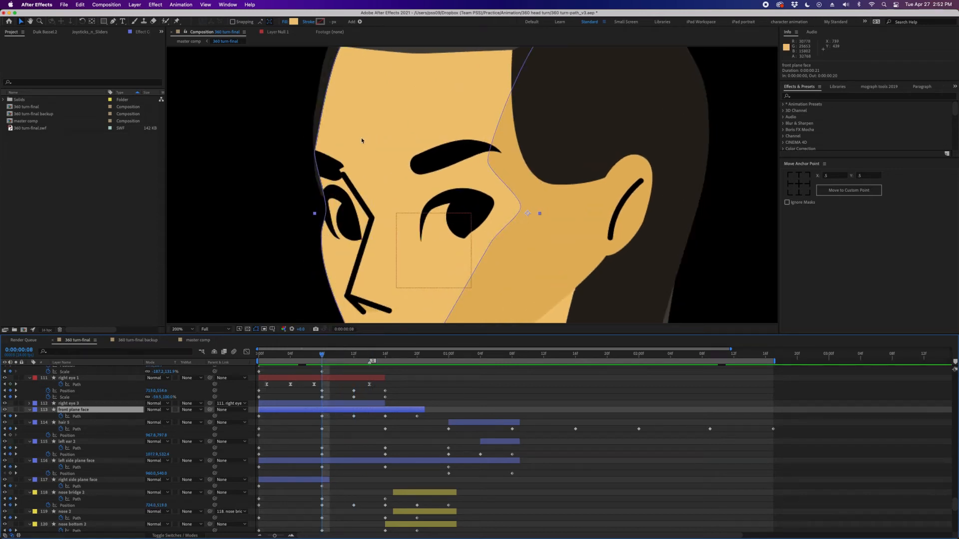
# At frame 8, try moving the front plane face's far brow vertex and reshaping the forehead edge into a rounder curve
pyautogui.click(313, 154)
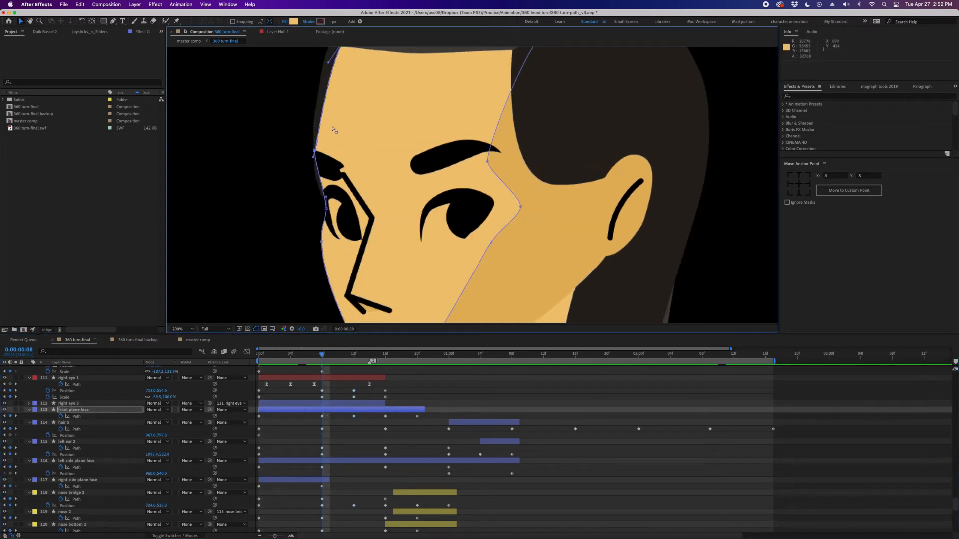
pyautogui.press(',')
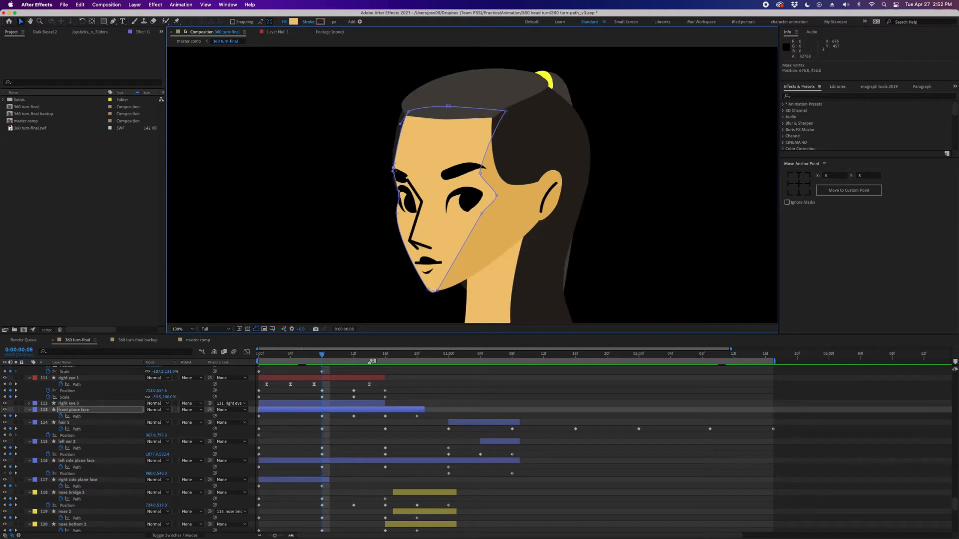
pyautogui.moveTo(393, 169); pyautogui.dragTo(400, 193)
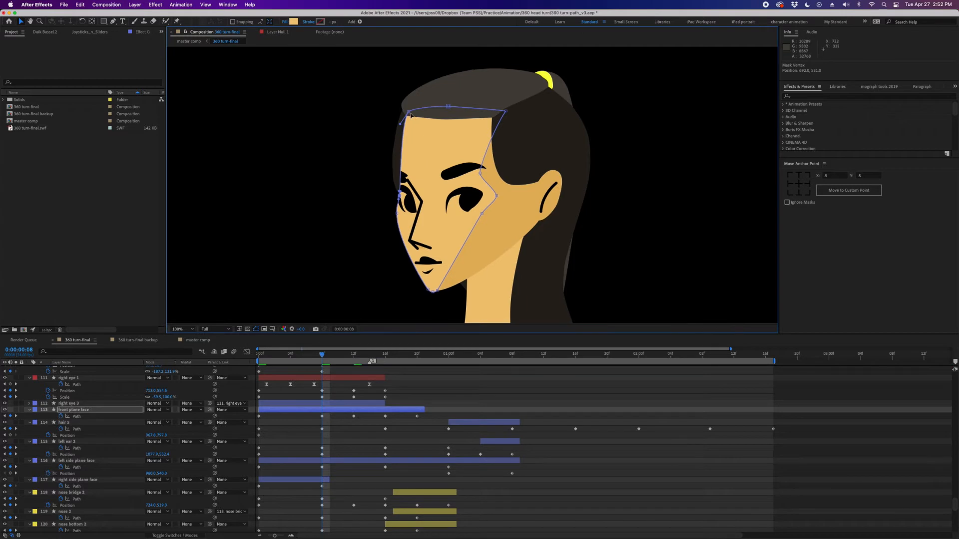
pyautogui.moveTo(404, 136)
pyautogui.mouseDown()
pyautogui.moveTo(384, 183)
pyautogui.moveTo(390, 125)
pyautogui.mouseUp()
pyautogui.moveTo(447, 105); pyautogui.dragTo(424, 102)
# Scrub the frames around the reshaped forehead, then undo the front plane face's path edits
pyautogui.moveTo(321, 356)
pyautogui.mouseDown()
pyautogui.moveTo(252, 343)
pyautogui.moveTo(314, 356)
pyautogui.mouseUp()
pyautogui.press('pagedown')
pyautogui.press('pagedown')
pyautogui.press('pagedown')
pyautogui.press('pagedown')
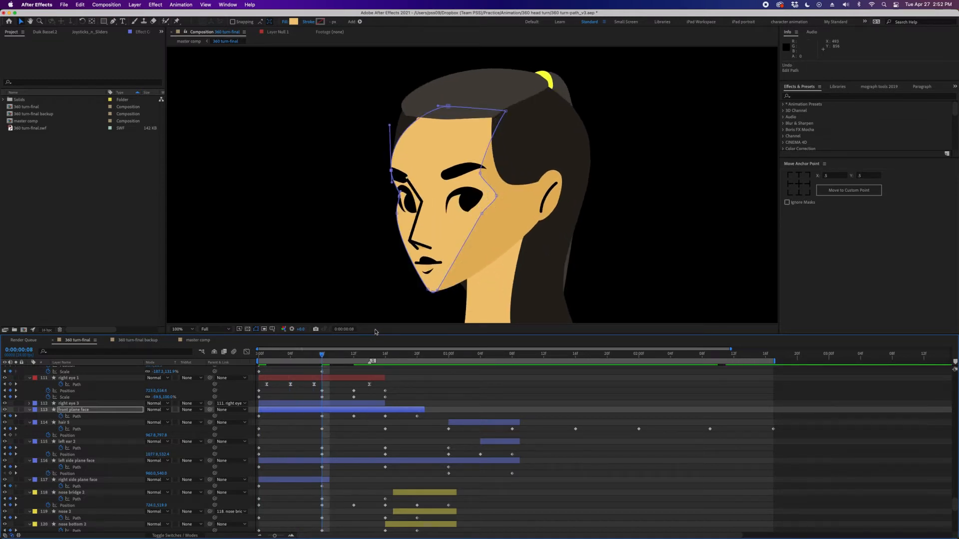
pyautogui.hotkey('ctrl', 'z')
pyautogui.hotkey('ctrl', 'z')
pyautogui.hotkey('ctrl', 'z')
pyautogui.hotkey('ctrl', 'z')
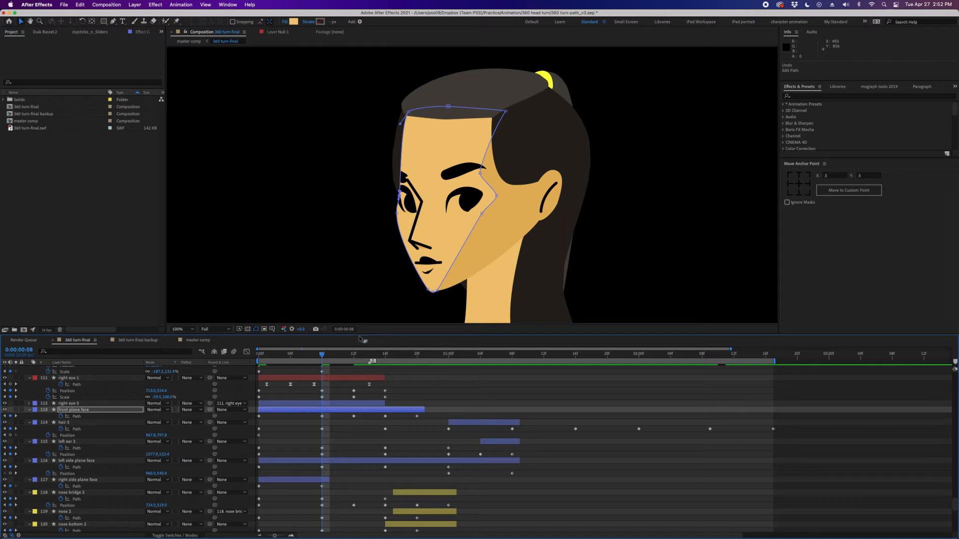
# Compare the front plane face path at frames 0 and 8, try moving its far brow vertex at frame 8, and undo the move
pyautogui.moveTo(302, 359); pyautogui.dragTo(258, 359)
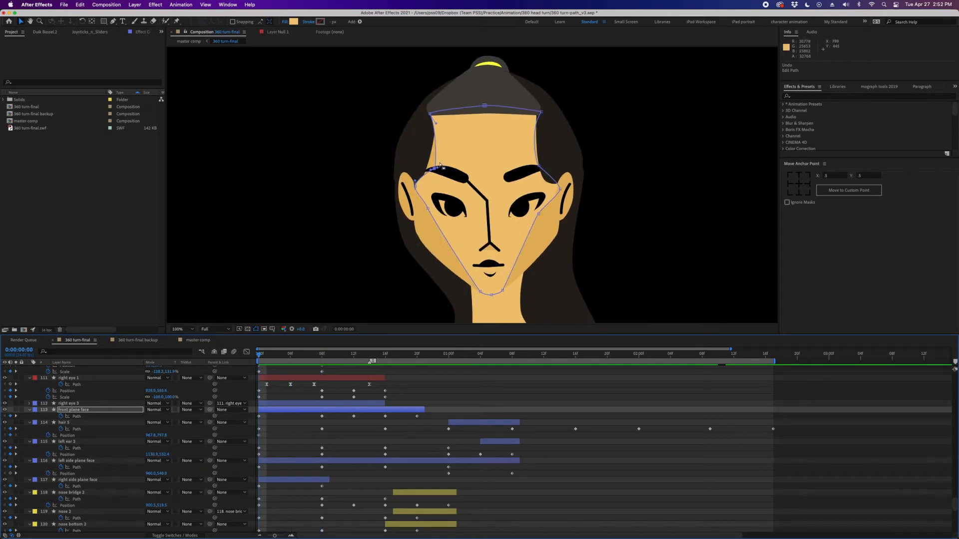
pyautogui.click(322, 359)
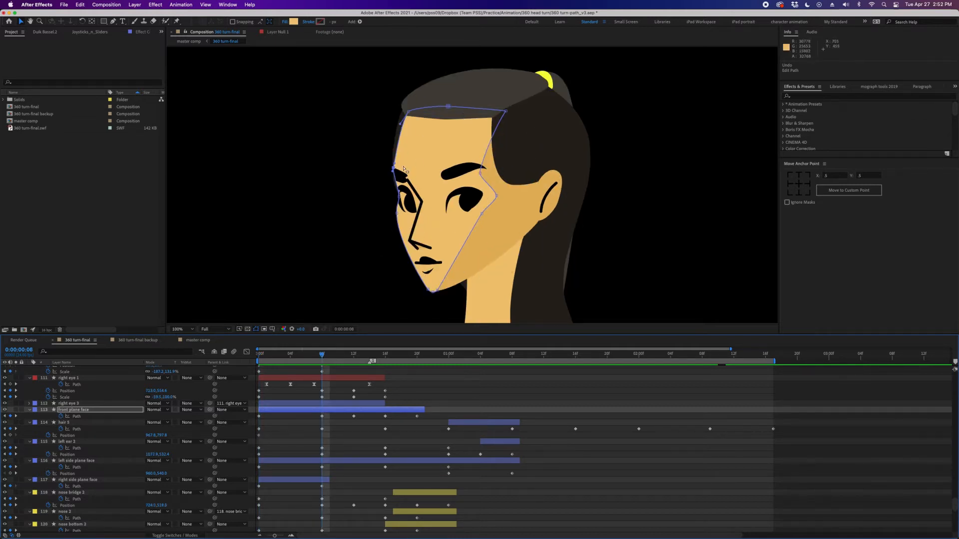
pyautogui.moveTo(395, 168); pyautogui.dragTo(391, 172)
pyautogui.press('super+z')
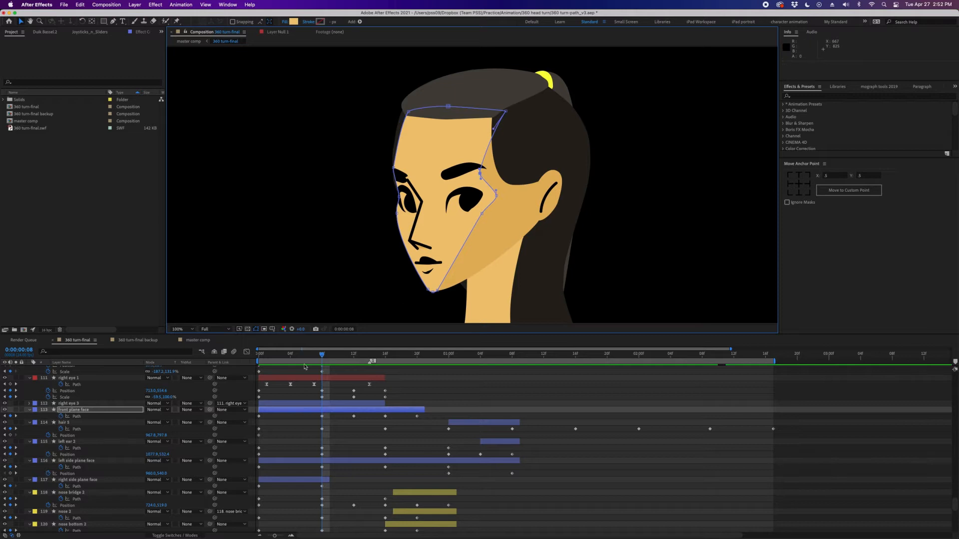
# Return to frame 0, pick the front plane face vertex beside the ear, and follow its movement to frame 8
pyautogui.moveTo(319, 356); pyautogui.dragTo(287, 339)
pyautogui.press('space')
pyautogui.press('space')
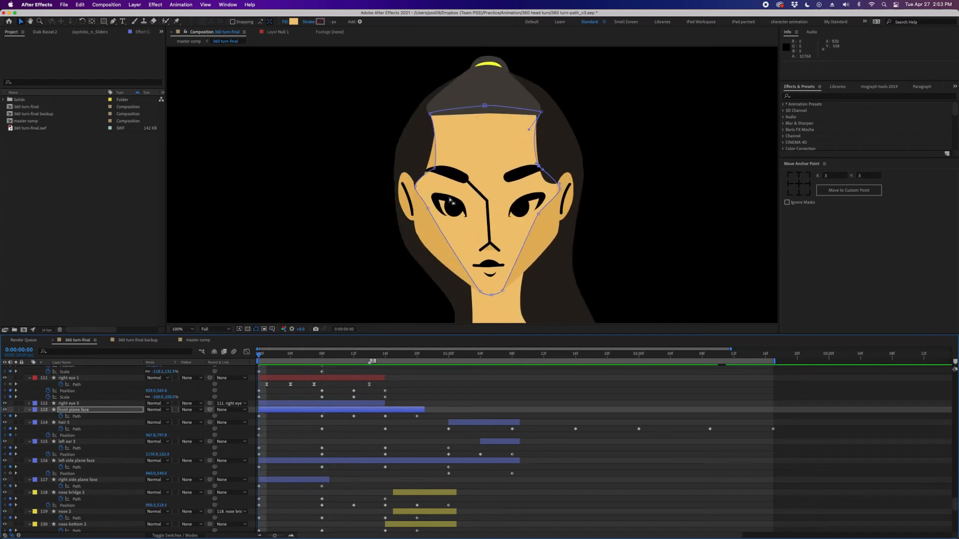
pyautogui.click(414, 188)
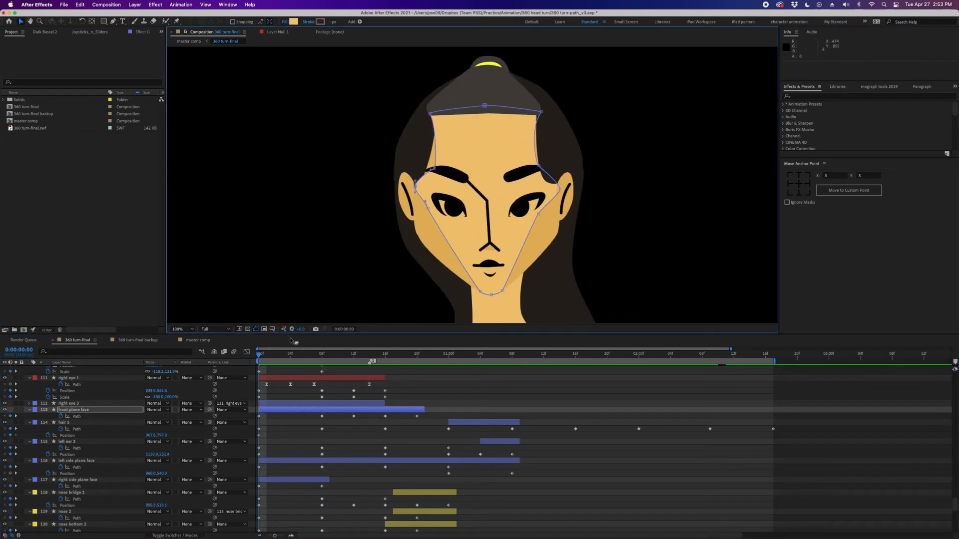
pyautogui.moveTo(270, 357); pyautogui.dragTo(321, 348)
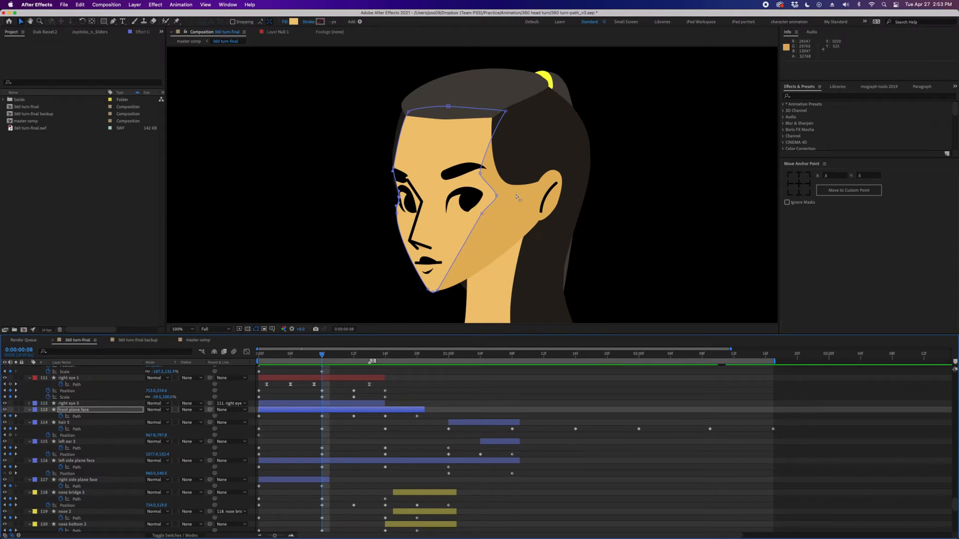
# Deselect the path, show the whole composition at 50%, preview the head turn, and return to frame 0
pyautogui.press('F2')
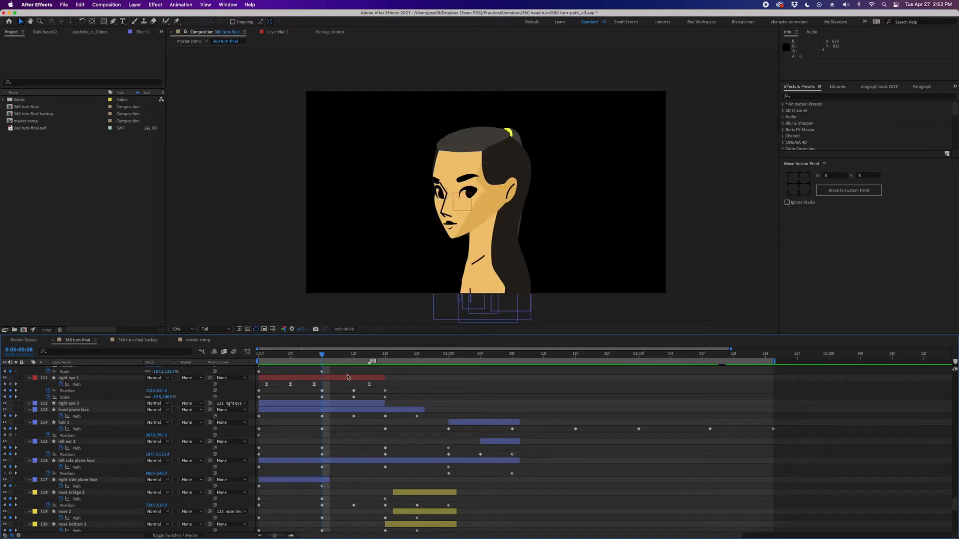
pyautogui.press('space')
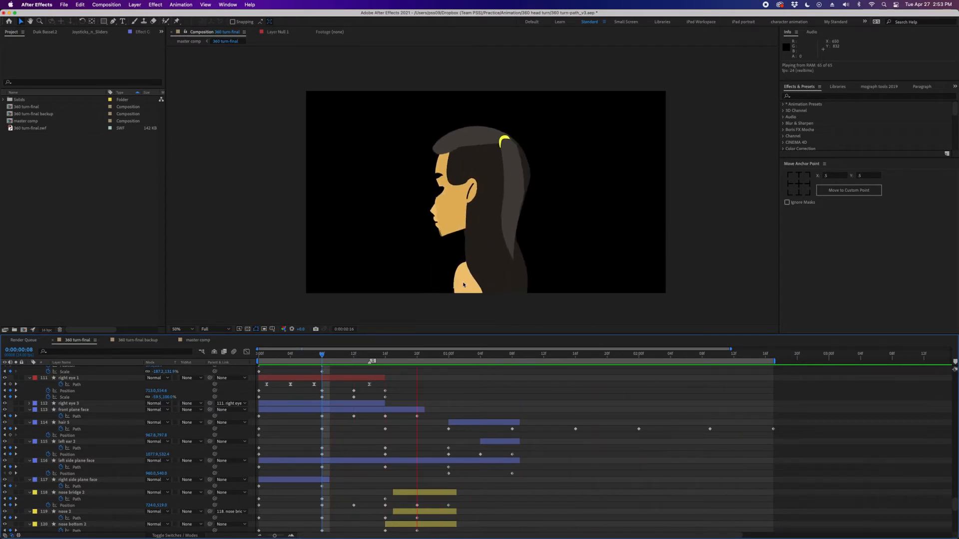
pyautogui.press('space')
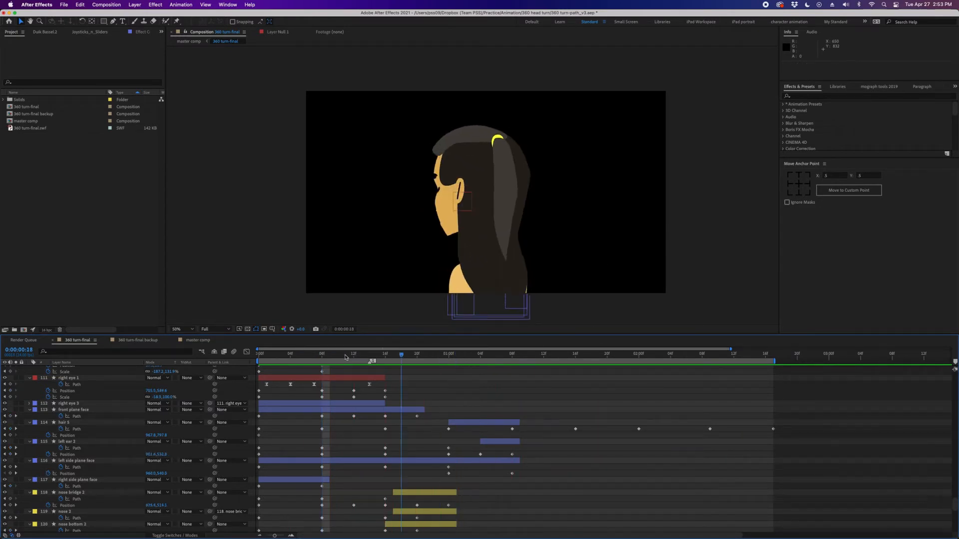
pyautogui.press('Home')
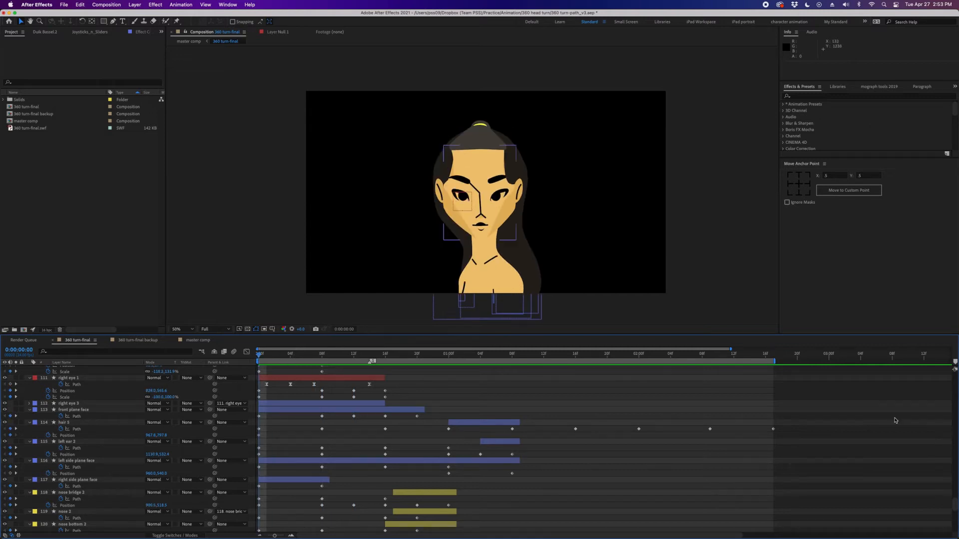
# Bring the neck, arm, body and hair layers into view and scrub from the front view to the back view at 0:00:01:09
pyautogui.moveTo(954, 504); pyautogui.dragTo(518, 460)
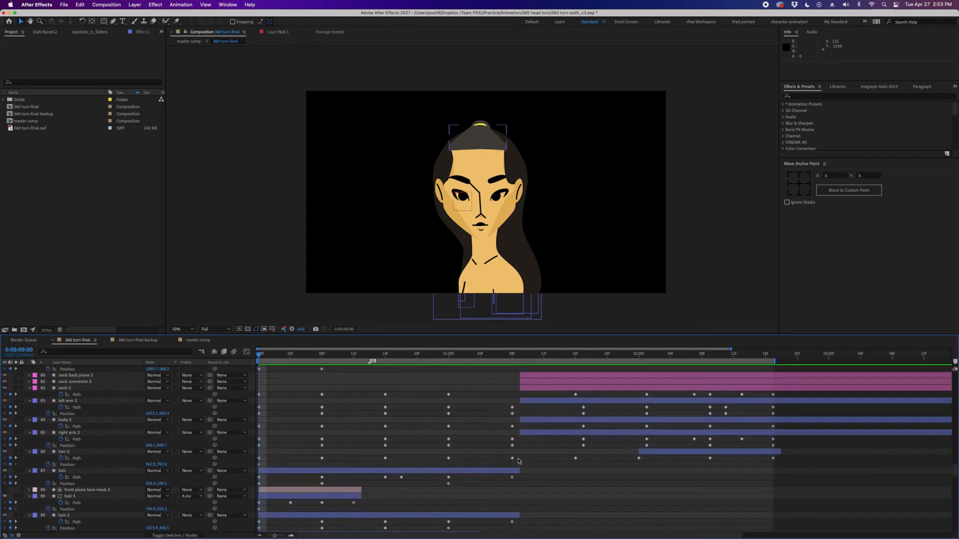
pyautogui.moveTo(509, 358)
pyautogui.mouseDown()
pyautogui.moveTo(491, 365)
pyautogui.moveTo(506, 364)
pyautogui.mouseUp()
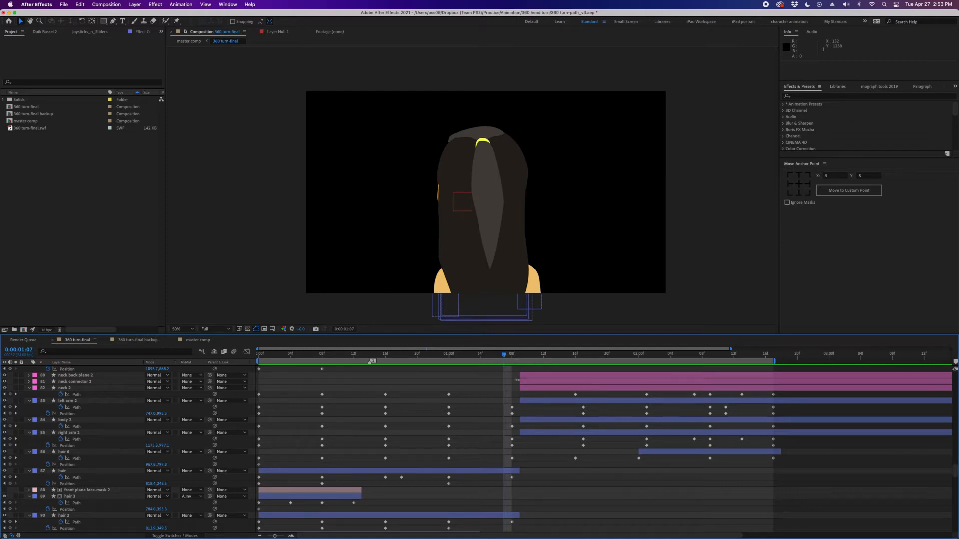
pyautogui.moveTo(510, 354); pyautogui.dragTo(257, 355)
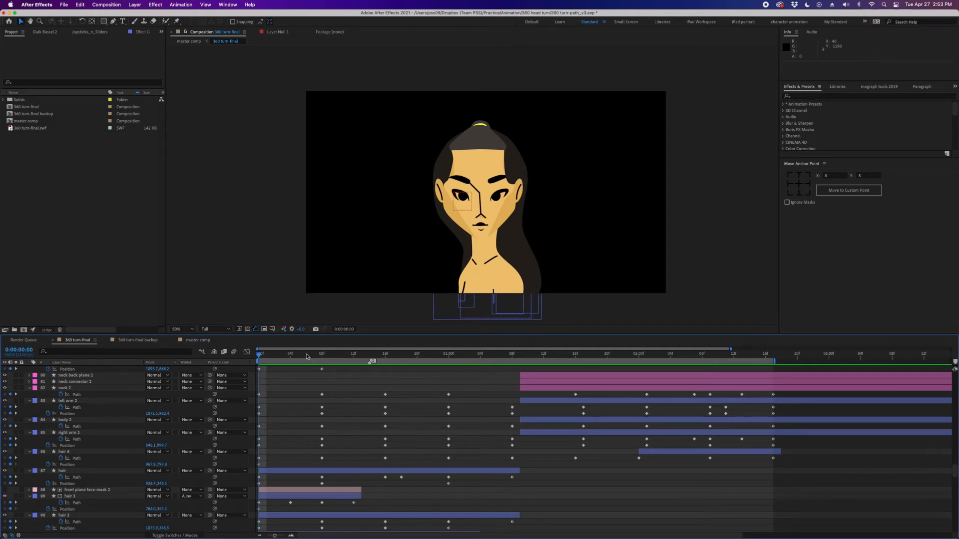
pyautogui.moveTo(307, 356); pyautogui.dragTo(251, 361)
pyautogui.moveTo(370, 358); pyautogui.dragTo(519, 355)
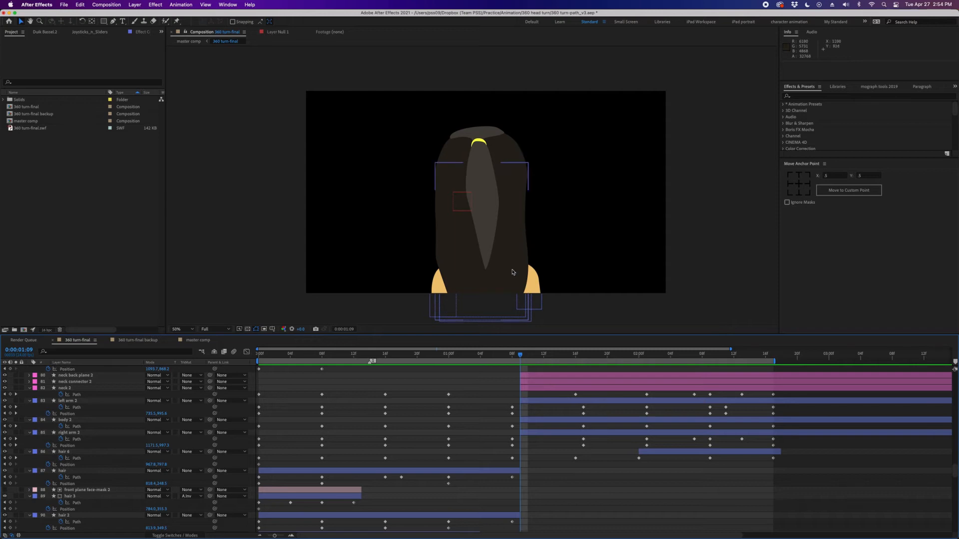
# Preview the second half of the turn to 0:00:02:09, then compare the first half with the neck layers' start at 0:00:01:09
pyautogui.press('space')
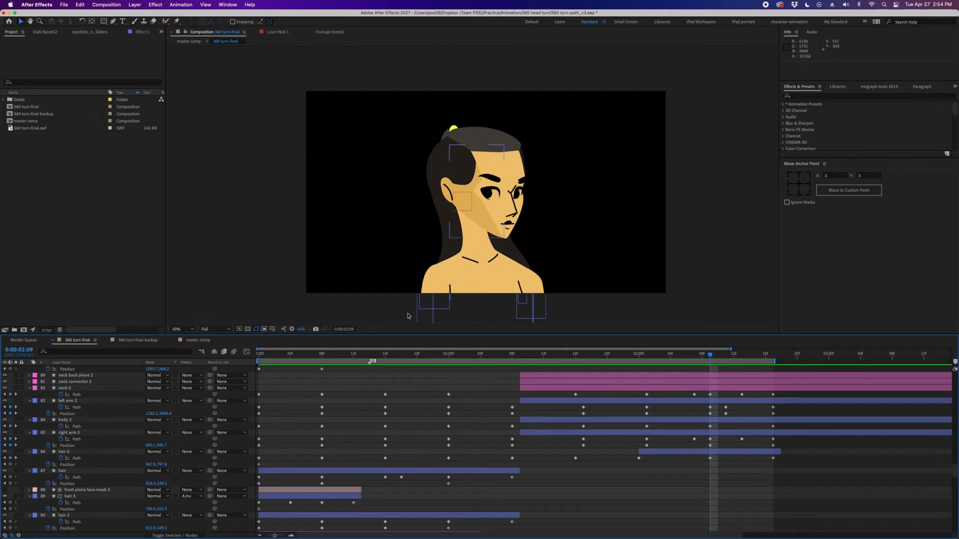
pyautogui.moveTo(299, 357); pyautogui.dragTo(330, 358)
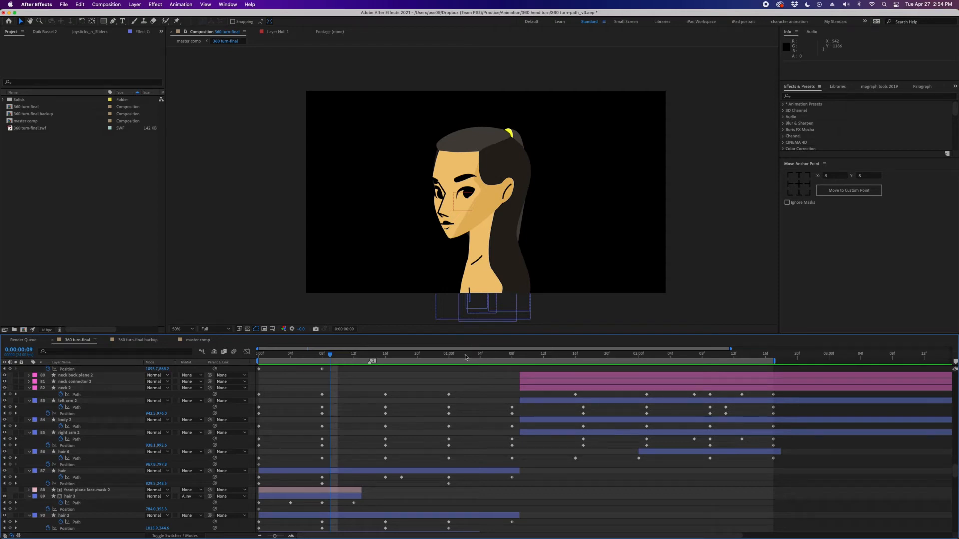
pyautogui.moveTo(508, 355); pyautogui.dragTo(521, 359)
pyautogui.click(522, 372)
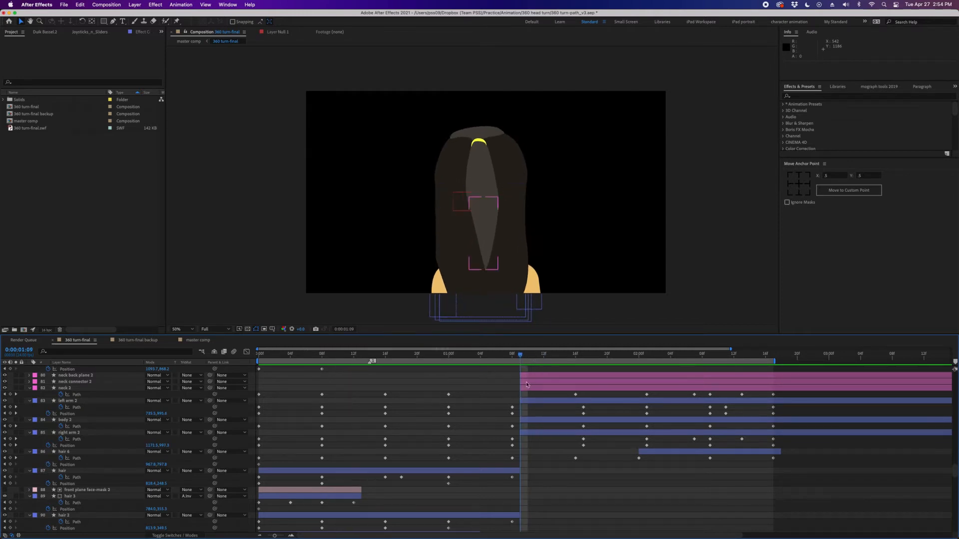
pyautogui.click(528, 387)
pyautogui.moveTo(508, 356); pyautogui.dragTo(313, 357)
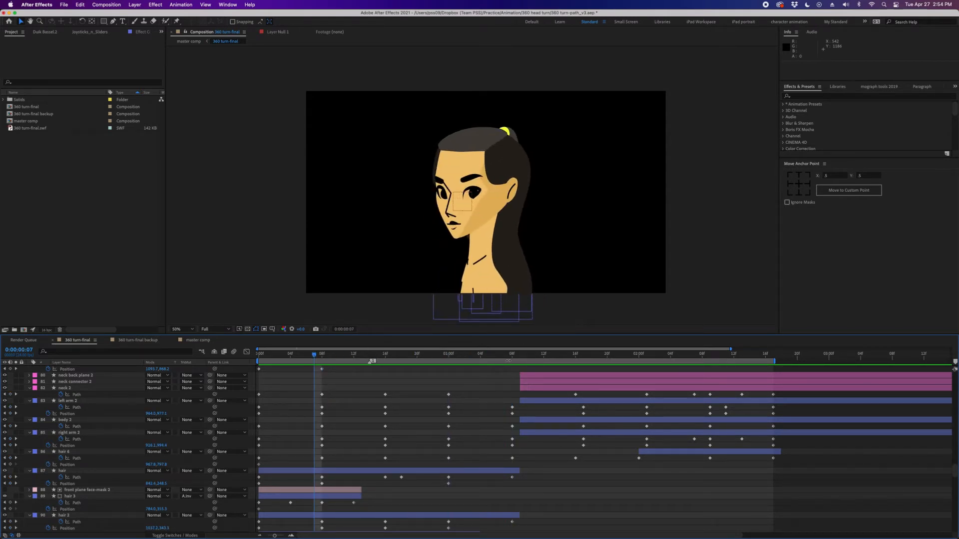
pyautogui.moveTo(510, 359); pyautogui.dragTo(517, 359)
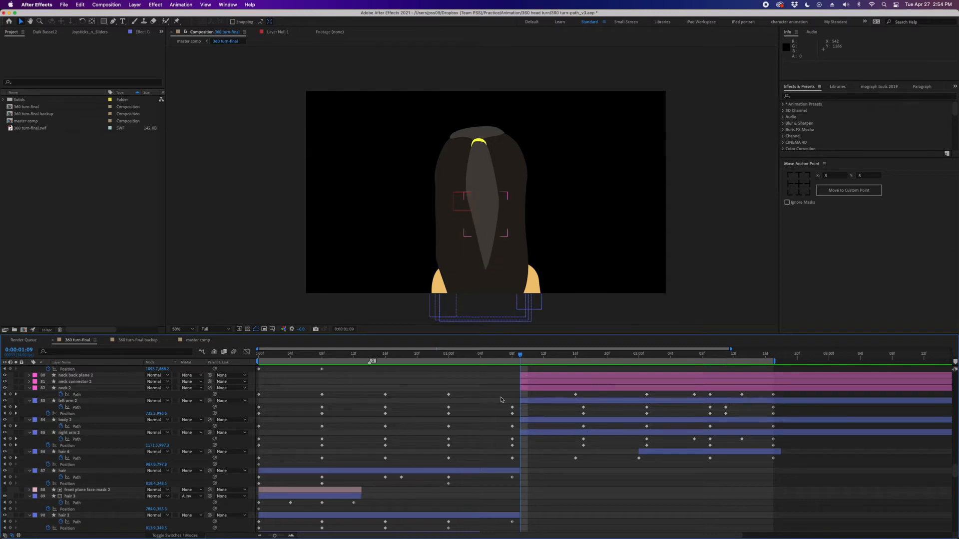
# Scrub back from the back view through the three-quarter view to frame 1 to examine the first half of the turn
pyautogui.moveTo(519, 356); pyautogui.dragTo(323, 355)
pyautogui.press('pageup')
pyautogui.press('pageup')
pyautogui.press('pageup')
pyautogui.press('pageup')
pyautogui.press('pageup')
pyautogui.press('pageup')
pyautogui.press('pageup')
pyautogui.press('pageup')
pyautogui.press('pageup')
pyautogui.press('pageup')
pyautogui.press('pageup')
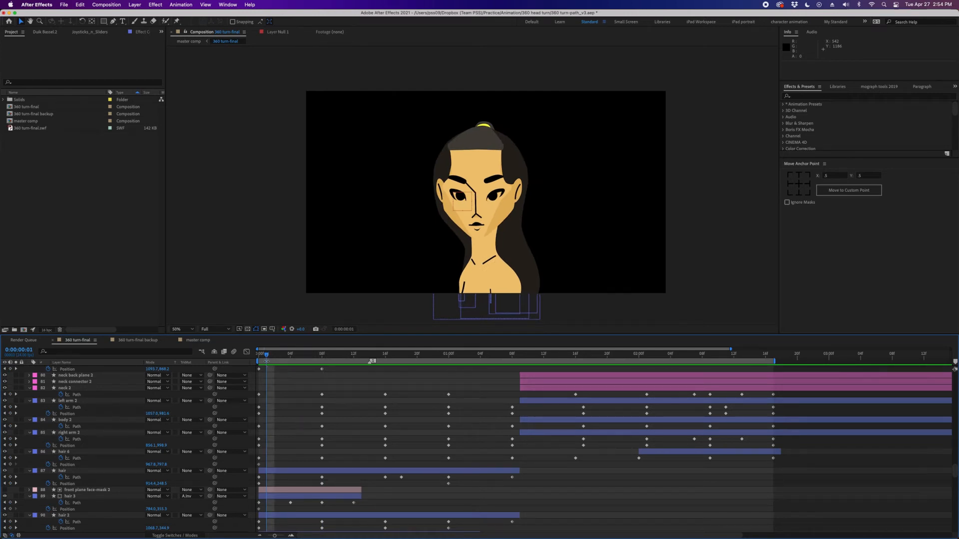
# Scrub to 0:00:01:12 and select the long back hair shape, then select it again at frame 22 to compare its outline
pyautogui.moveTo(266, 356); pyautogui.dragTo(543, 357)
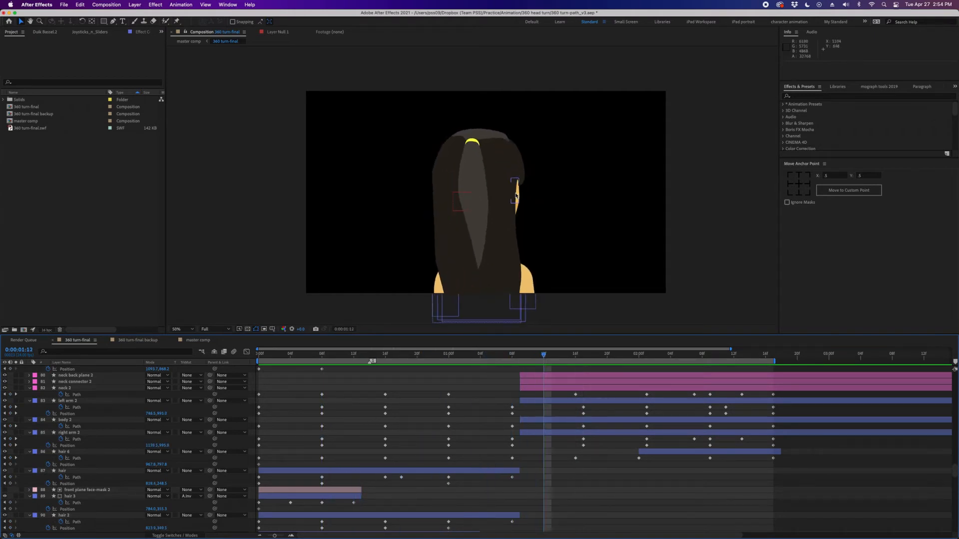
pyautogui.click(505, 280)
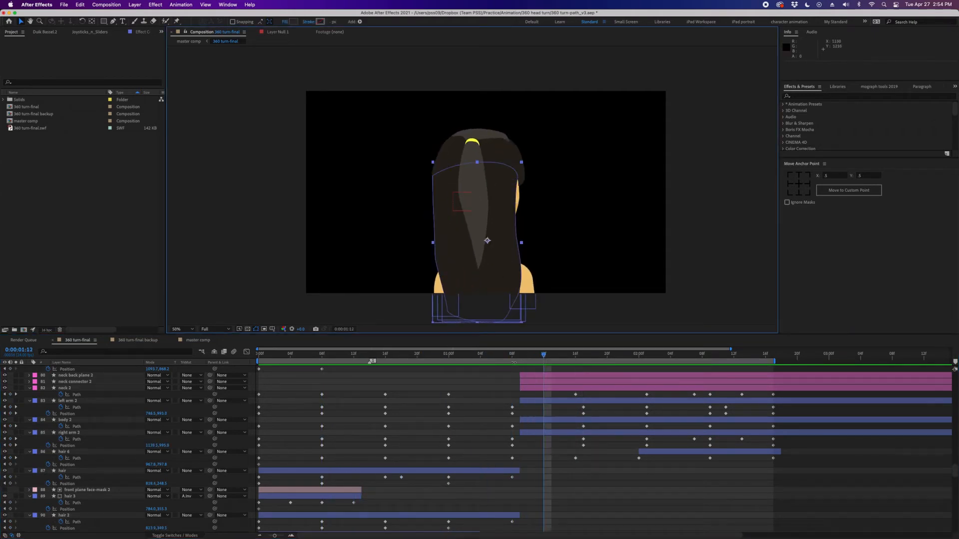
pyautogui.click(433, 355)
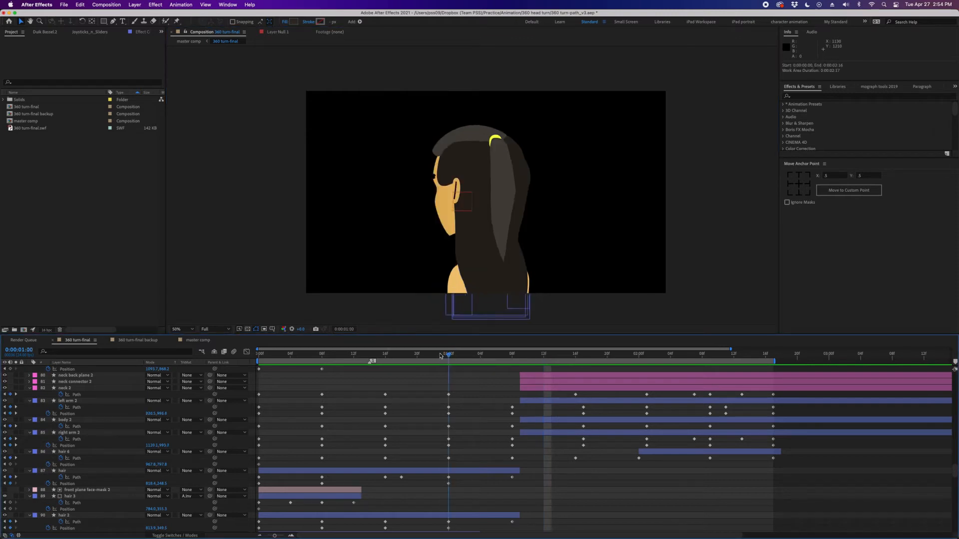
pyautogui.click(485, 269)
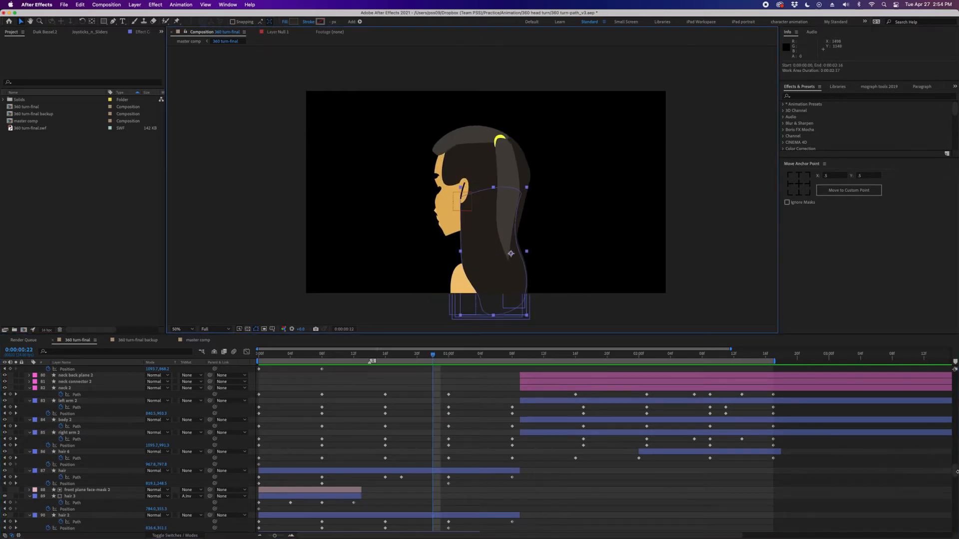
# Hide the hair cover layer at frame 22 and scrub forward to 0:00:01:07 to examine the turn without it
pyautogui.moveTo(955, 473); pyautogui.dragTo(955, 455)
pyautogui.scroll(-5, 952, 506)
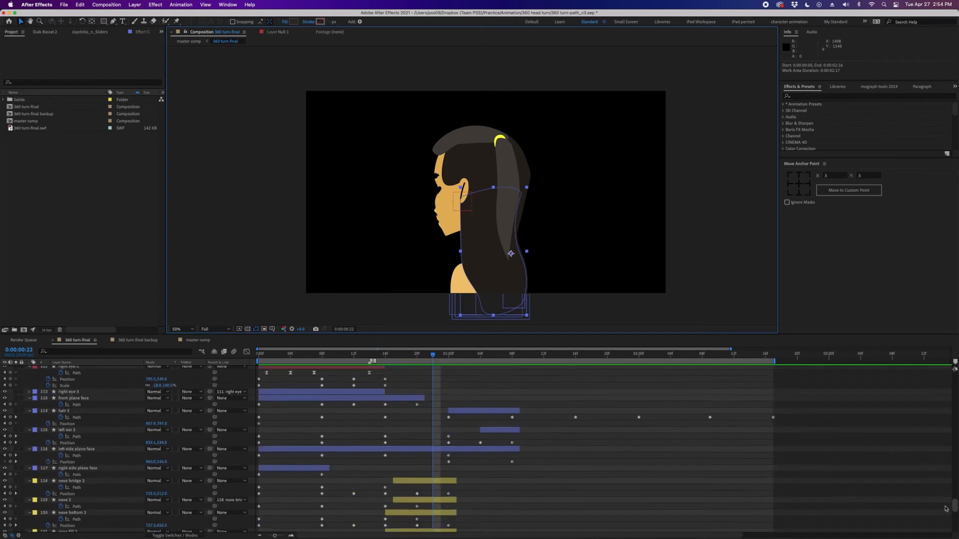
pyautogui.scroll(-4, 932, 504)
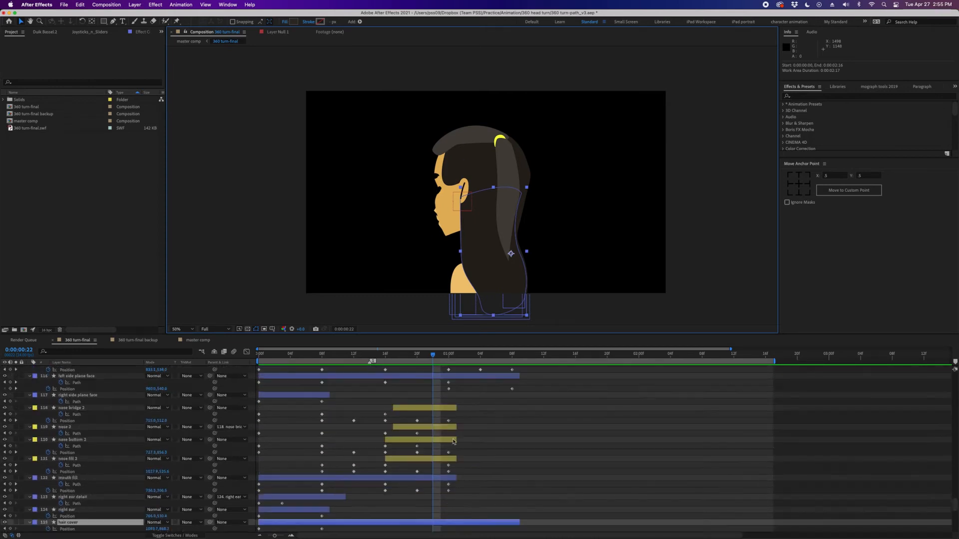
pyautogui.click(5, 523)
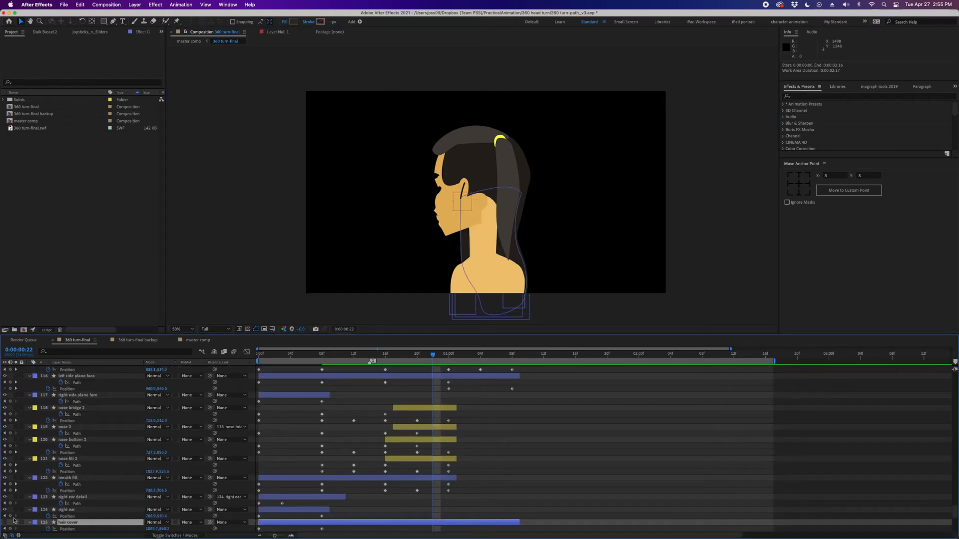
pyautogui.moveTo(502, 358)
pyautogui.mouseDown()
pyautogui.moveTo(526, 355)
pyautogui.moveTo(506, 356)
pyautogui.mouseUp()
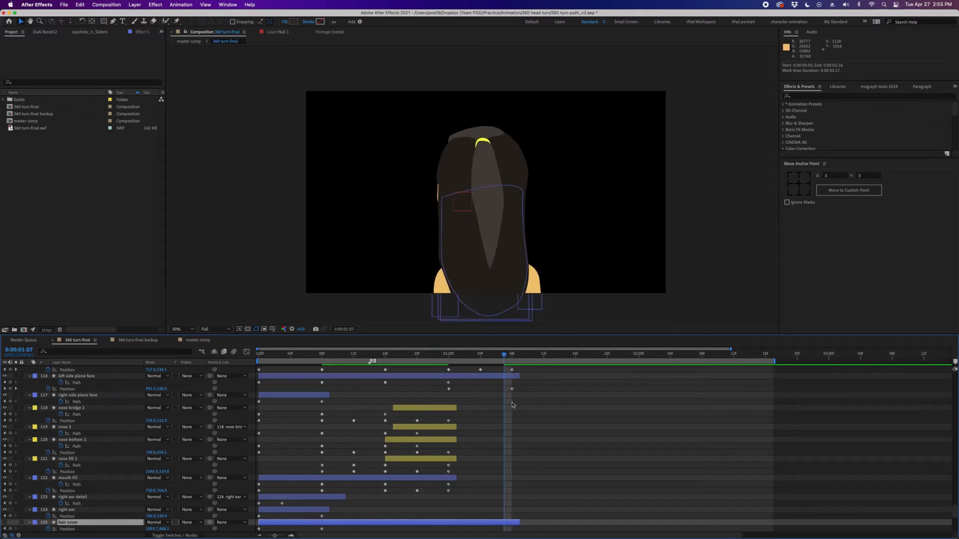
# Select the long back hair shape at 0:00:01:07 and hide its layer, number 114
pyautogui.click(517, 268)
pyautogui.scroll(-1, 889, 464)
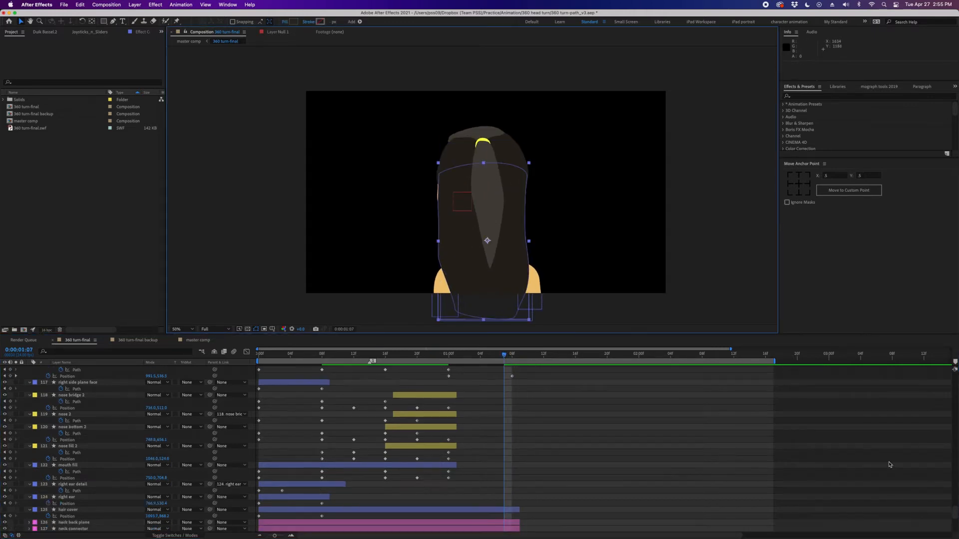
pyautogui.scroll(3, 455, 494)
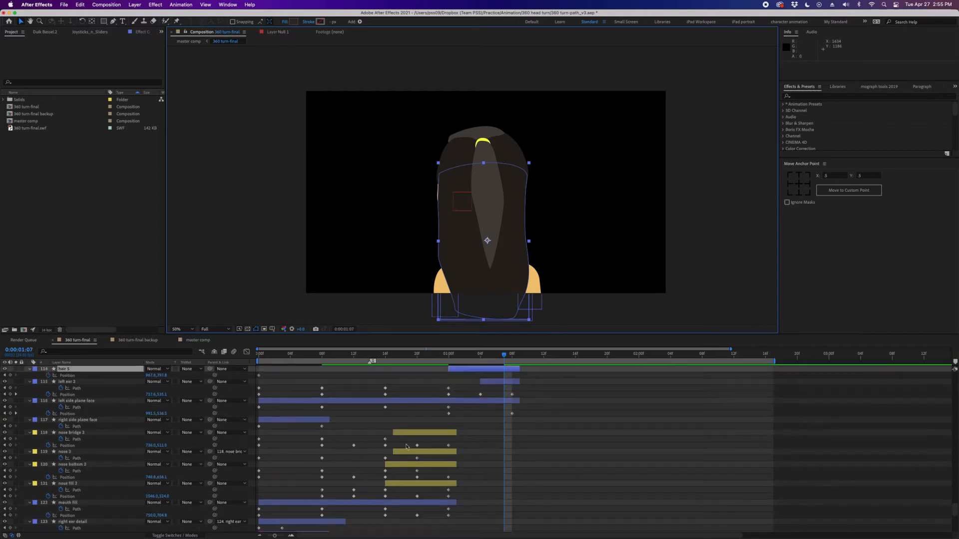
pyautogui.click(6, 369)
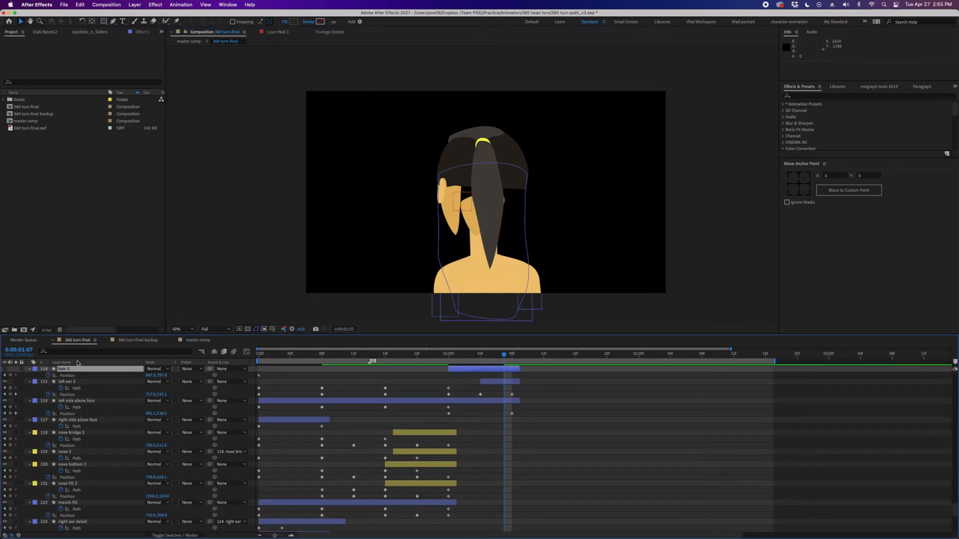
# Go to 0:00:01:09, select the back hair that takes over there and hide its hair 7 layer
pyautogui.click(520, 355)
pyautogui.click(529, 243)
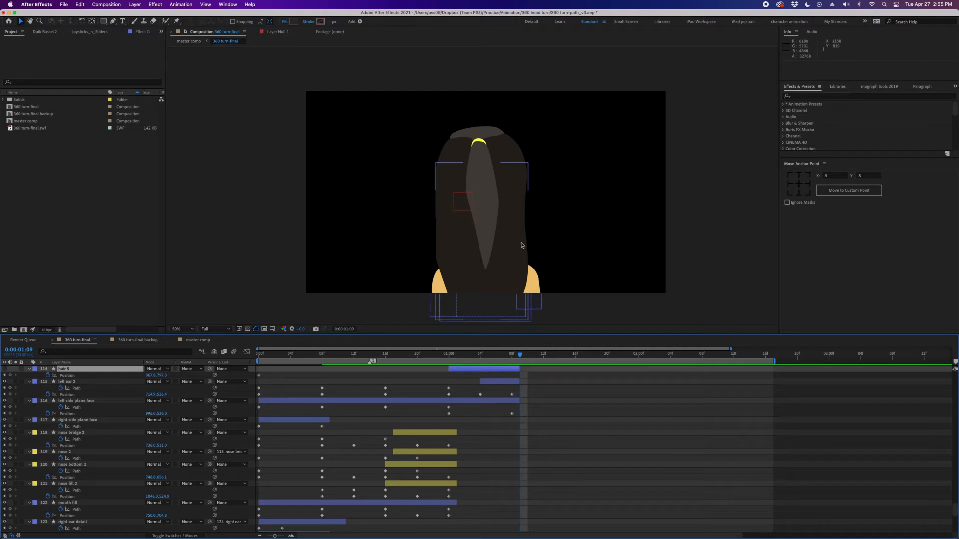
pyautogui.scroll(-1, 955, 509)
pyautogui.moveTo(954, 509); pyautogui.dragTo(953, 440)
pyautogui.scroll(-1, 137, 407)
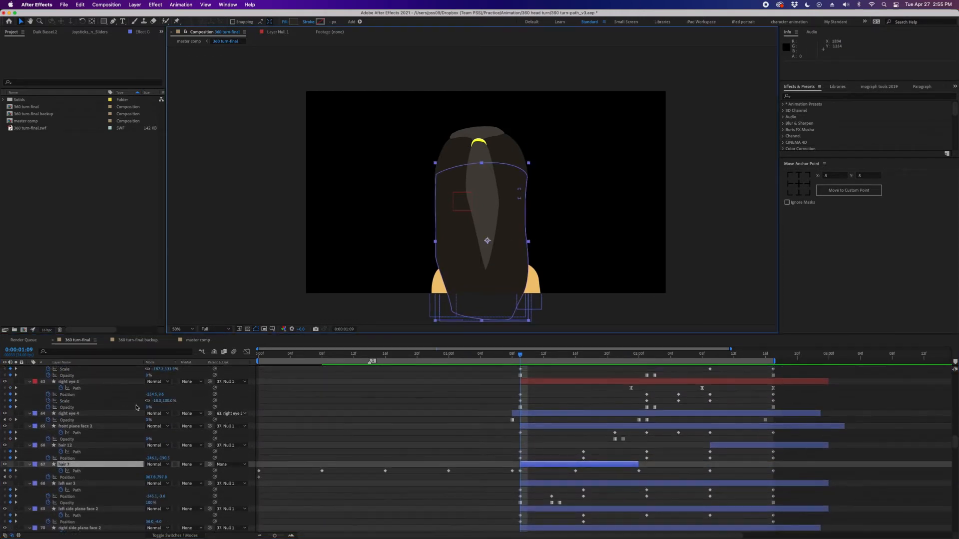
pyautogui.click(5, 465)
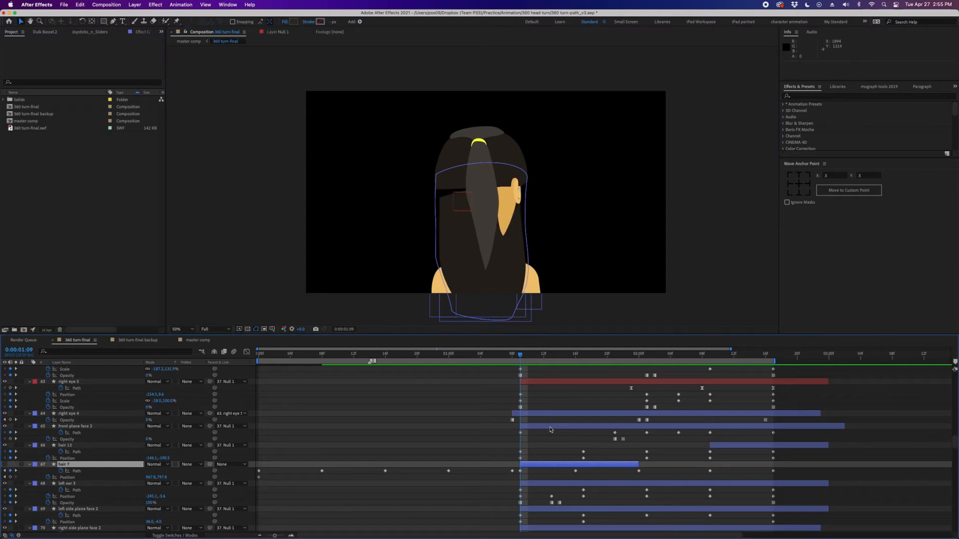
pyautogui.click(562, 258)
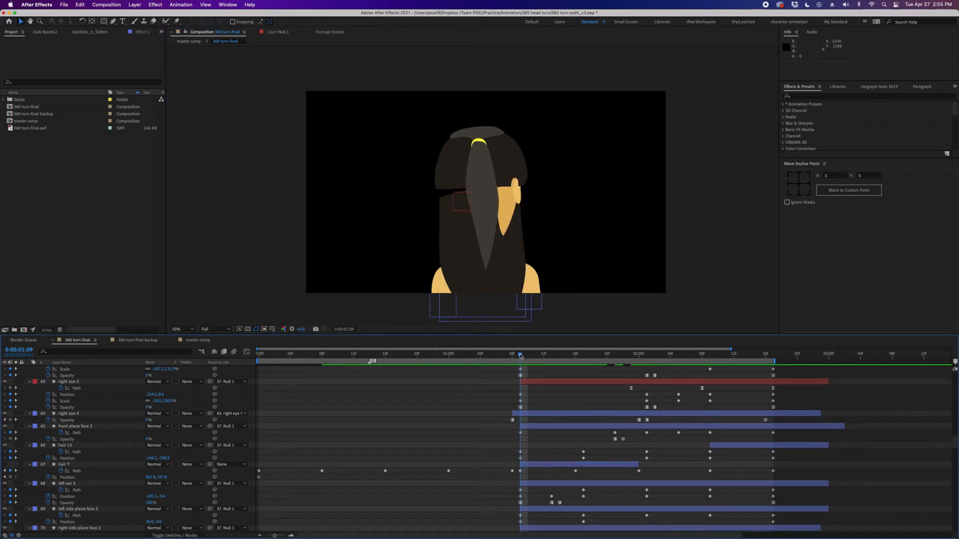
# Scrub back to 0:00:01:07 to compare the view without back hair, and make the hidden hair layers visible again
pyautogui.moveTo(521, 356); pyautogui.dragTo(503, 367)
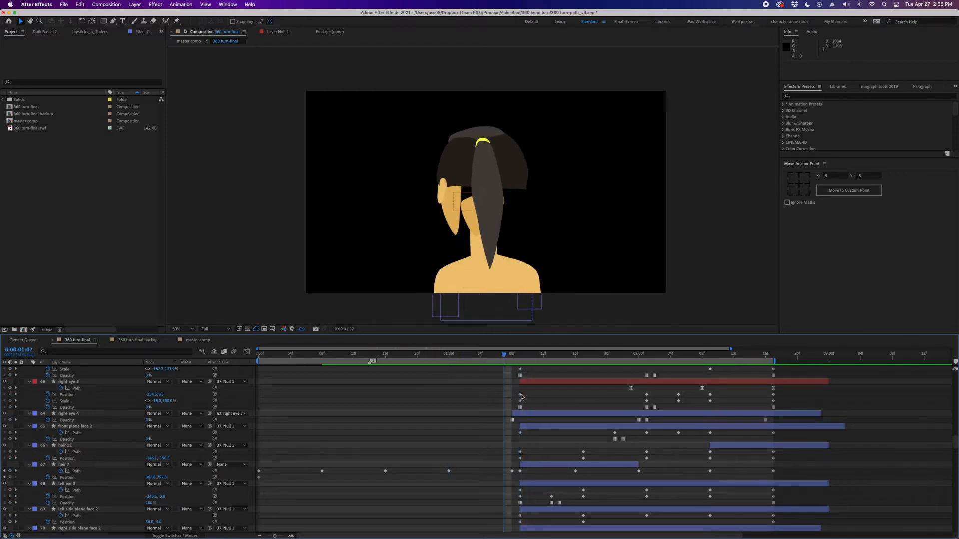
pyautogui.press('space')
pyautogui.press('space')
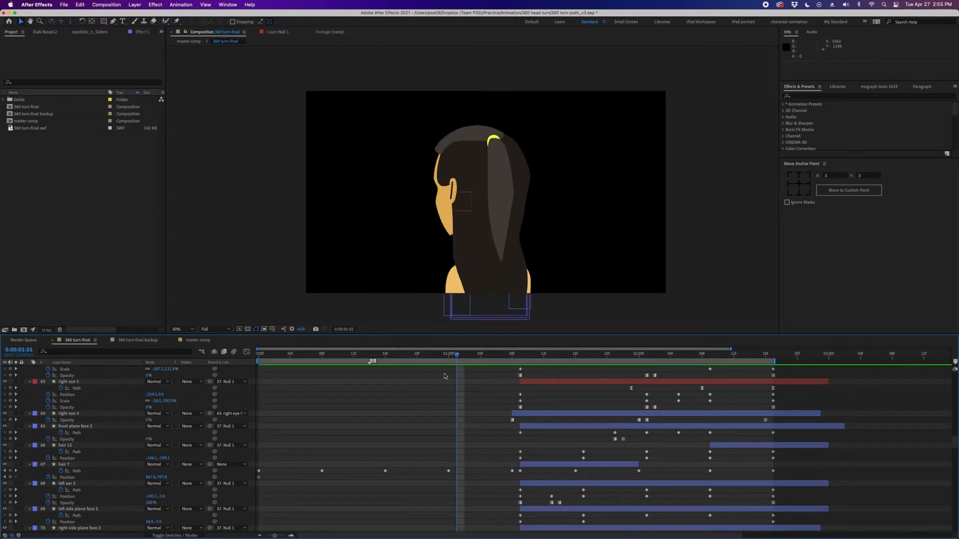
# Return to the front view at frame 0 and select the long hair shape beside the neck to inspect its outline
pyautogui.moveTo(457, 354); pyautogui.dragTo(258, 354)
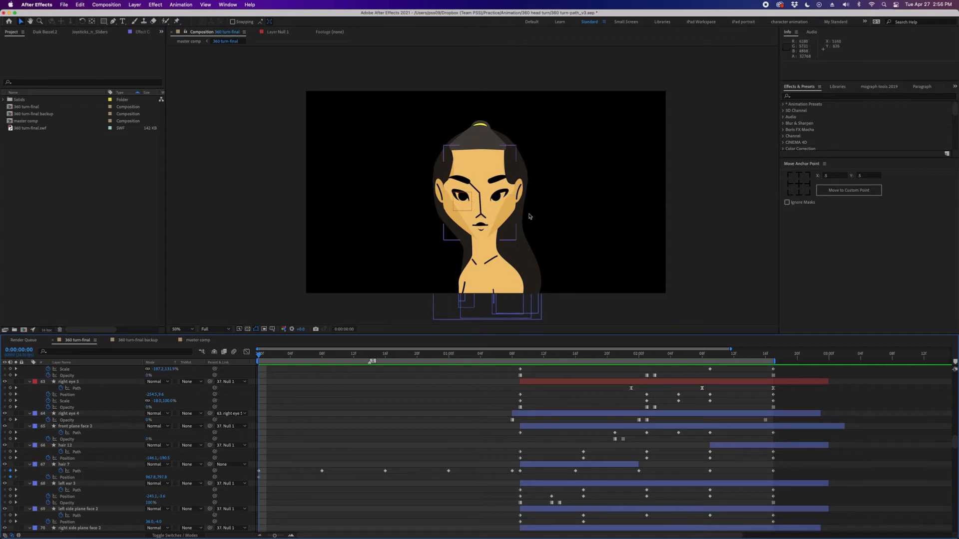
pyautogui.click(528, 241)
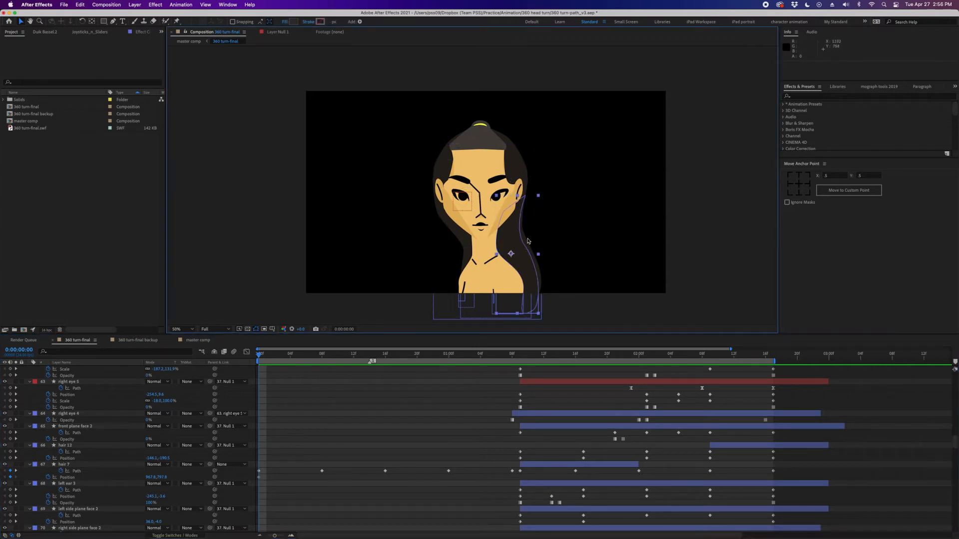
pyautogui.click(571, 223)
# Preview the turn from the three-quarter view at frame 8 to the back view, then scrub back to frame 1
pyautogui.click(322, 356)
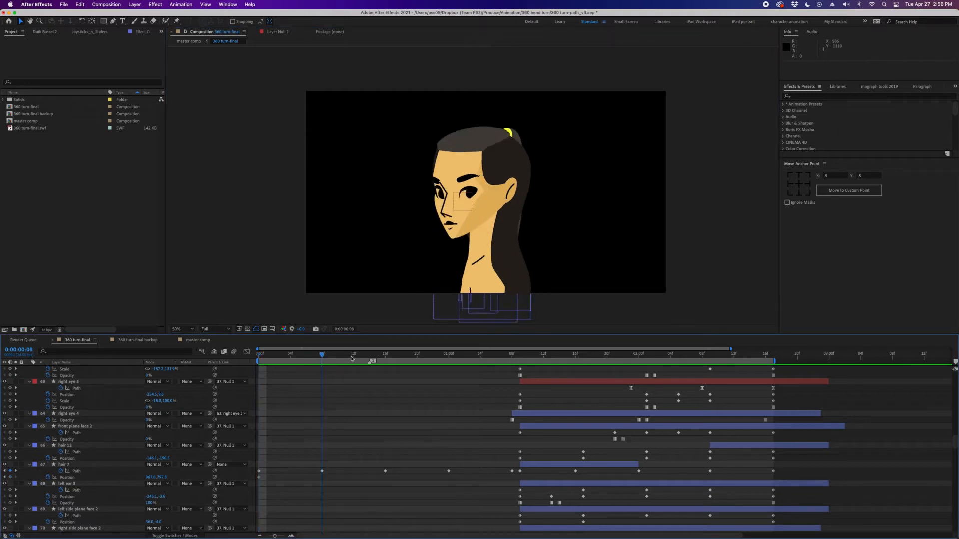
pyautogui.press('space')
pyautogui.press('space')
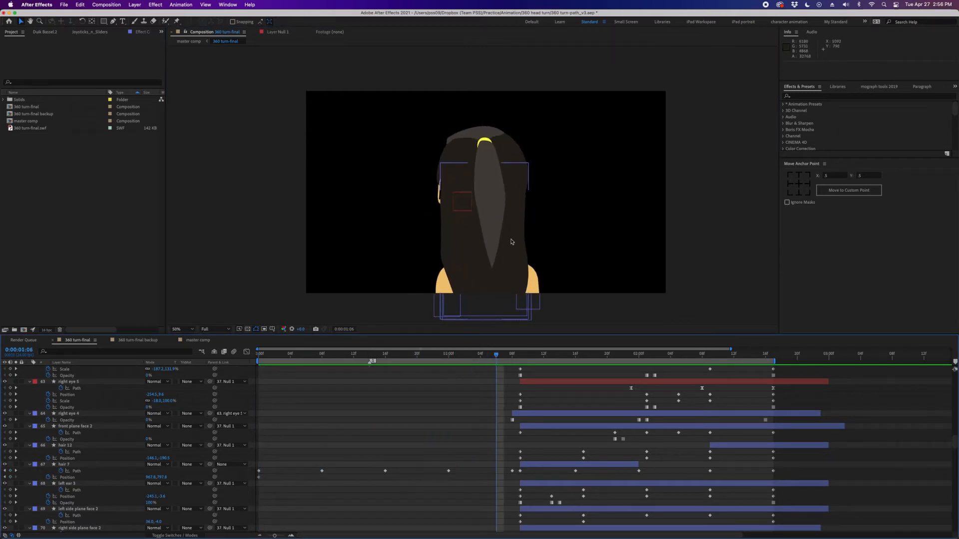
pyautogui.moveTo(510, 354); pyautogui.dragTo(314, 354)
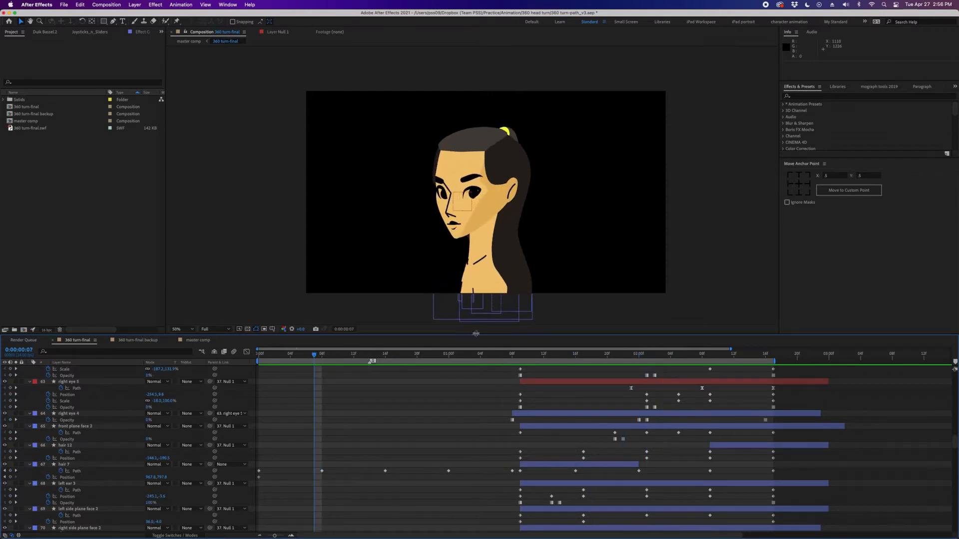
pyautogui.moveTo(305, 353); pyautogui.dragTo(266, 354)
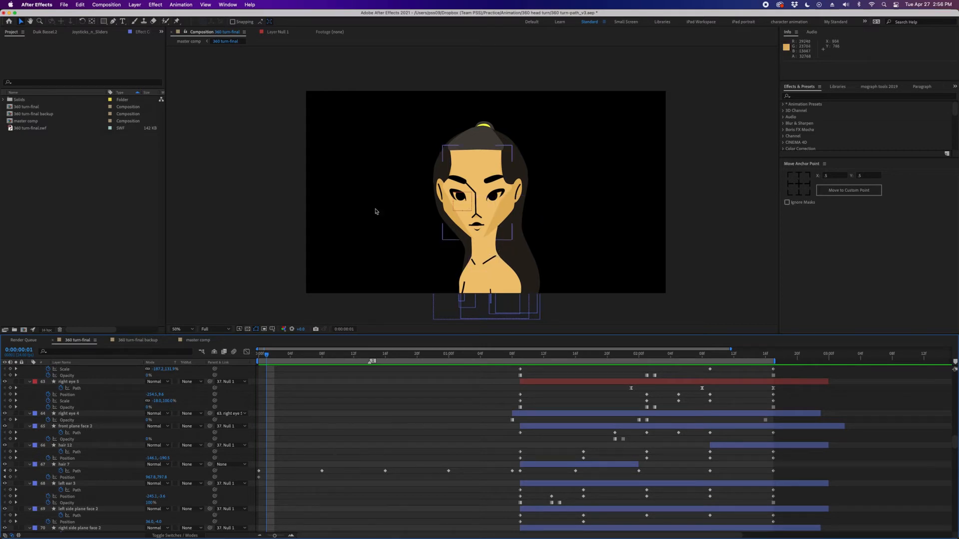
# Switch to Photoshop, add a new layer above Layer 2 and hide Layer 2 with the handwritten notes
pyautogui.press('super+Tab')
pyautogui.click(905, 417)
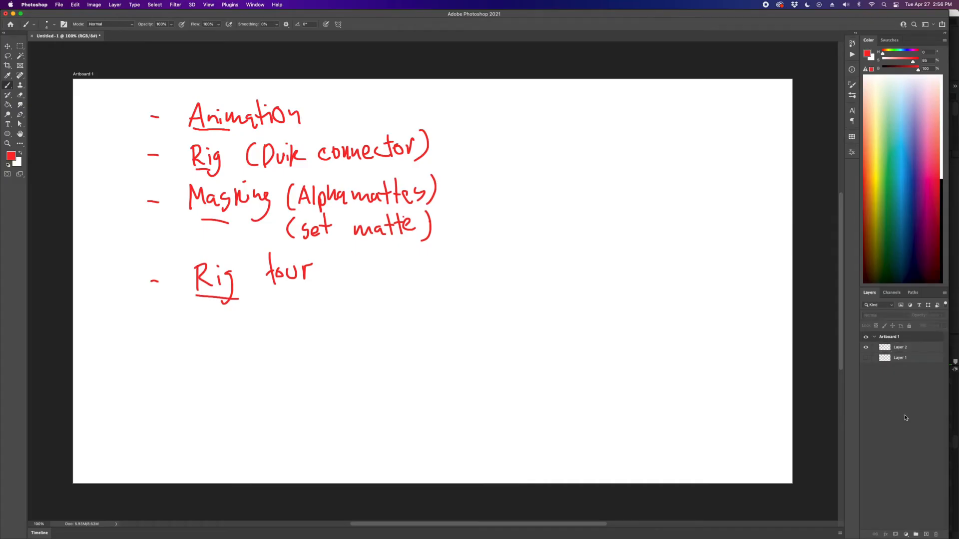
pyautogui.click(926, 534)
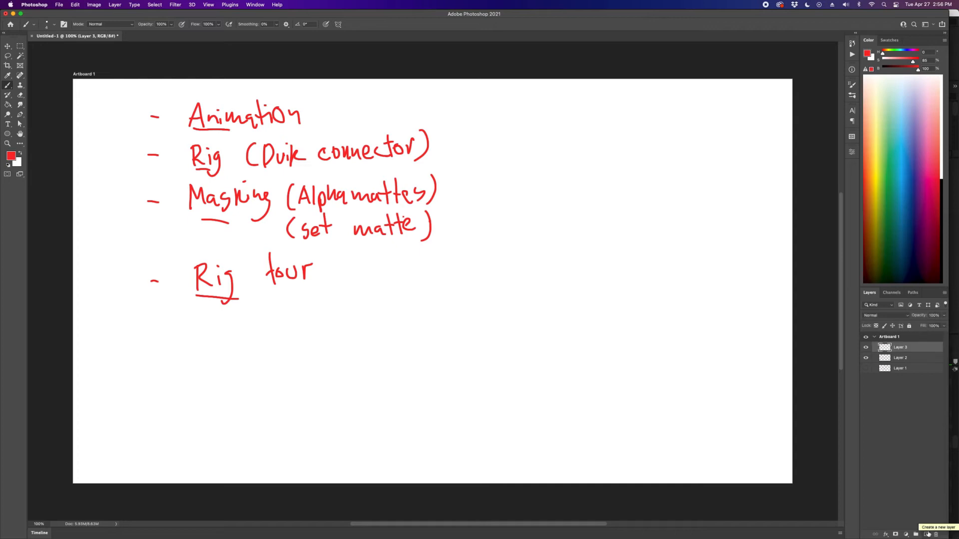
pyautogui.click(865, 358)
# Sketch a red front-view head on the new layer, with a round skull and a pointed chin below it
pyautogui.moveTo(304, 130); pyautogui.dragTo(418, 240)
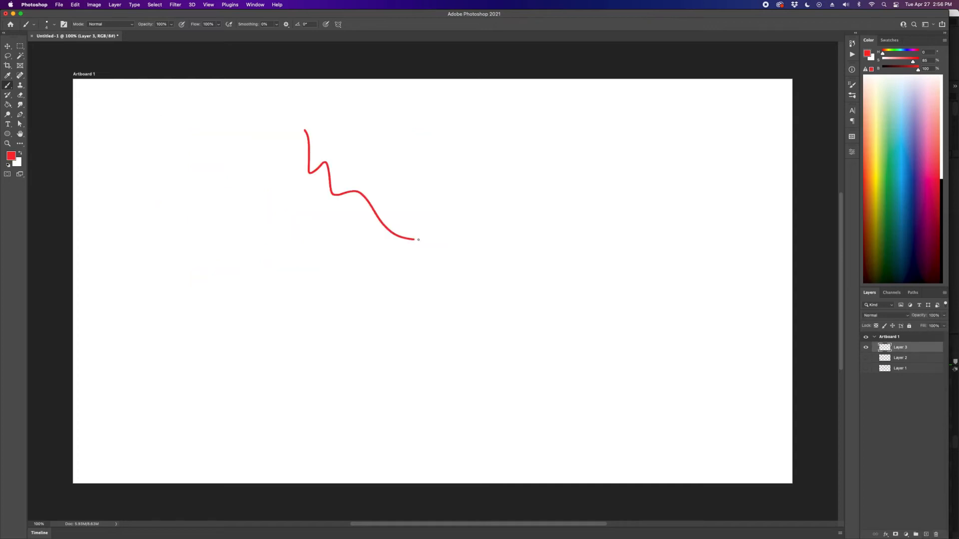
pyautogui.press('super+z')
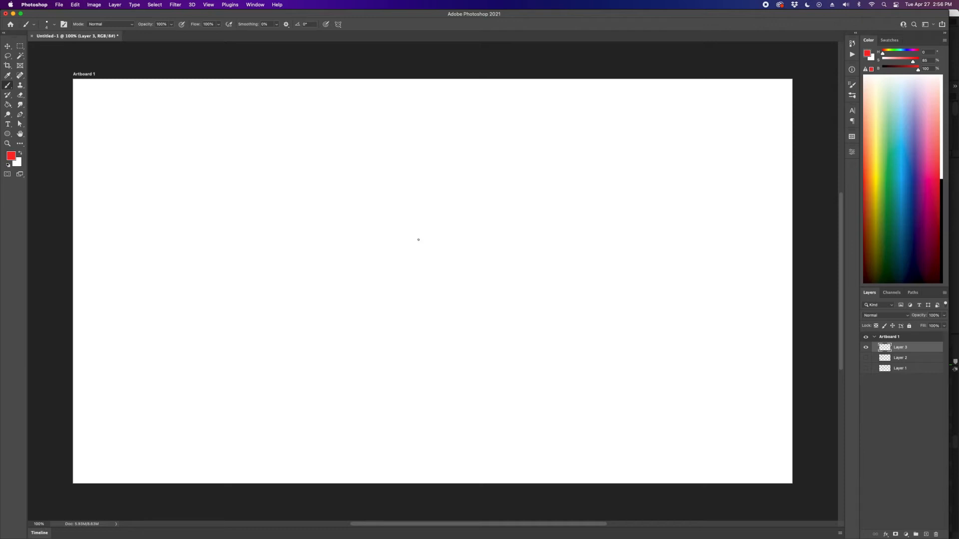
pyautogui.moveTo(393, 277)
pyautogui.mouseDown()
pyautogui.moveTo(399, 191)
pyautogui.moveTo(427, 279)
pyautogui.moveTo(370, 257)
pyautogui.moveTo(408, 310)
pyautogui.moveTo(441, 263)
pyautogui.moveTo(408, 308)
pyautogui.mouseUp()
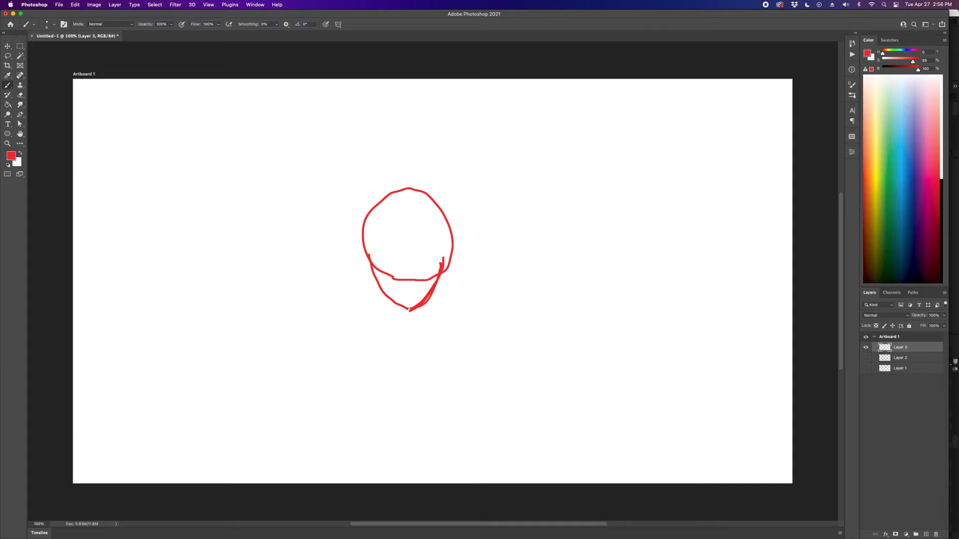
# Change the brush colour to blue, keeping red as the background colour, and undo the blue test strokes
pyautogui.click(21, 153)
pyautogui.press('i')
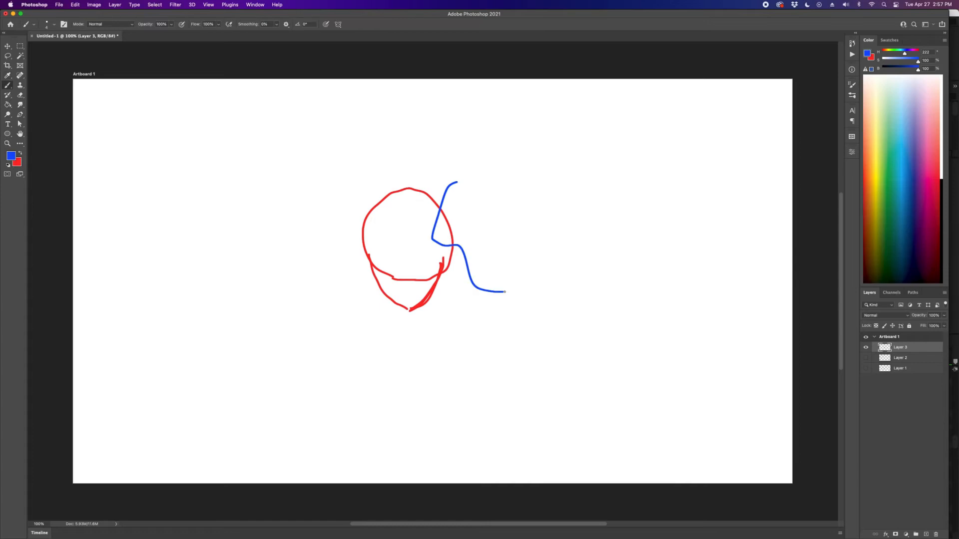
pyautogui.press('super+z')
pyautogui.moveTo(460, 185)
pyautogui.mouseDown()
pyautogui.moveTo(445, 188)
pyautogui.moveTo(466, 288)
pyautogui.mouseUp()
pyautogui.press('super+z')
# Add a layer beneath the head sketch and draw a round-topped blue hair shape with a flat bottom edge on it
pyautogui.click(902, 358)
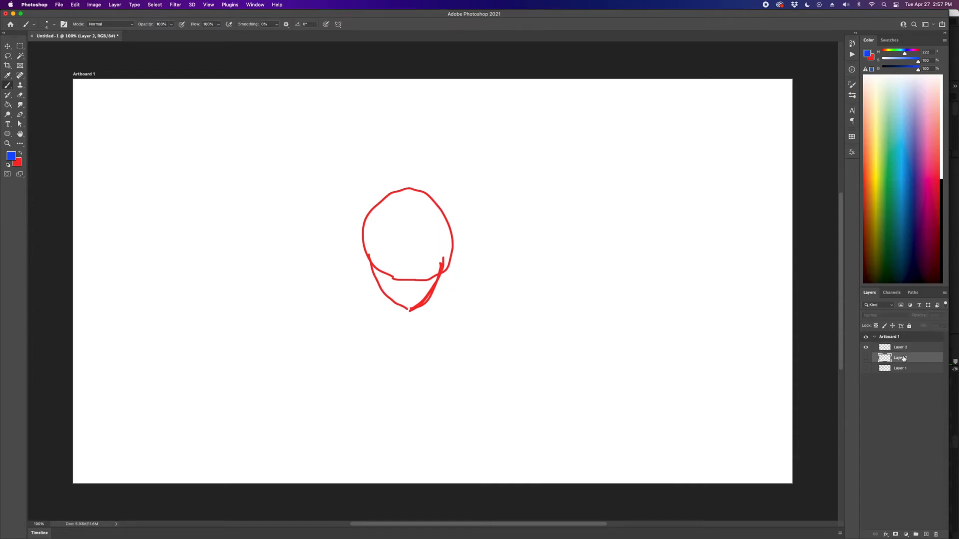
pyautogui.click(926, 535)
pyautogui.moveTo(411, 192)
pyautogui.mouseDown()
pyautogui.moveTo(439, 194)
pyautogui.moveTo(464, 236)
pyautogui.moveTo(466, 313)
pyautogui.mouseUp()
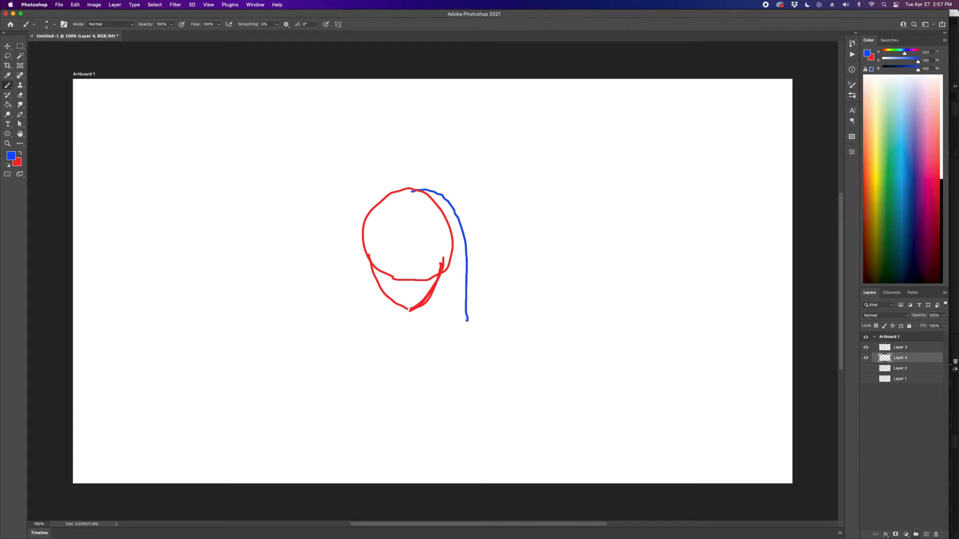
pyautogui.moveTo(412, 190)
pyautogui.mouseDown()
pyautogui.moveTo(394, 206)
pyautogui.moveTo(393, 325)
pyautogui.moveTo(469, 323)
pyautogui.mouseUp()
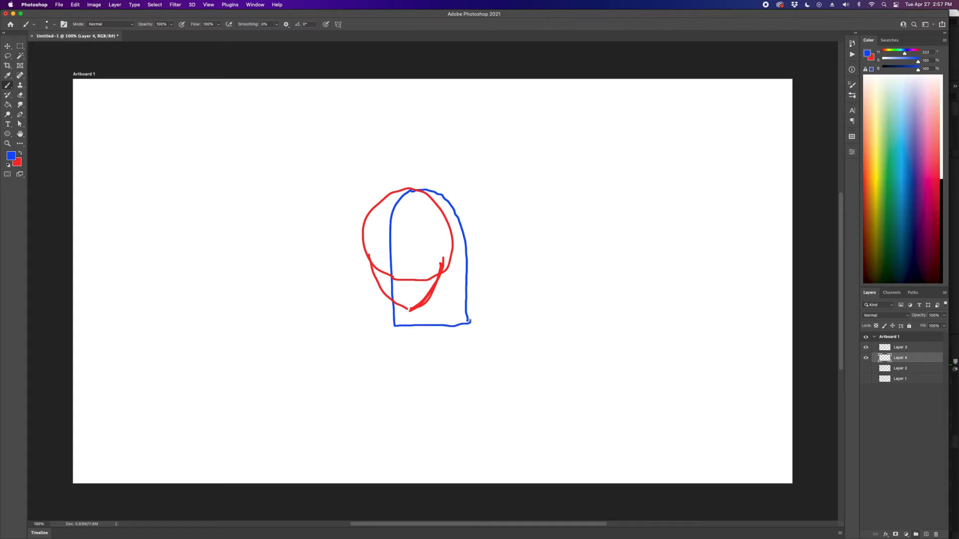
pyautogui.moveTo(396, 204)
pyautogui.mouseDown()
pyautogui.moveTo(402, 314)
pyautogui.moveTo(419, 319)
pyautogui.moveTo(449, 295)
pyautogui.moveTo(405, 325)
pyautogui.moveTo(429, 330)
pyautogui.moveTo(452, 300)
pyautogui.moveTo(456, 245)
pyautogui.mouseUp()
pyautogui.press('super+z')
pyautogui.press('super+z')
pyautogui.press('super+z')
# Move the red head on Layer 3 up and to the left so it is offset from the blue hair shape
pyautogui.click(903, 351)
pyautogui.press('v')
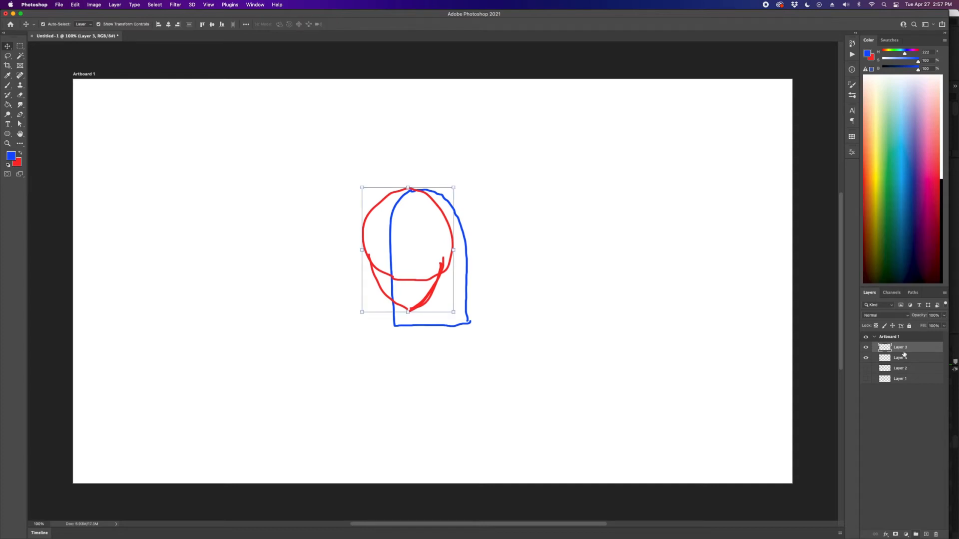
pyautogui.moveTo(445, 219); pyautogui.dragTo(417, 189)
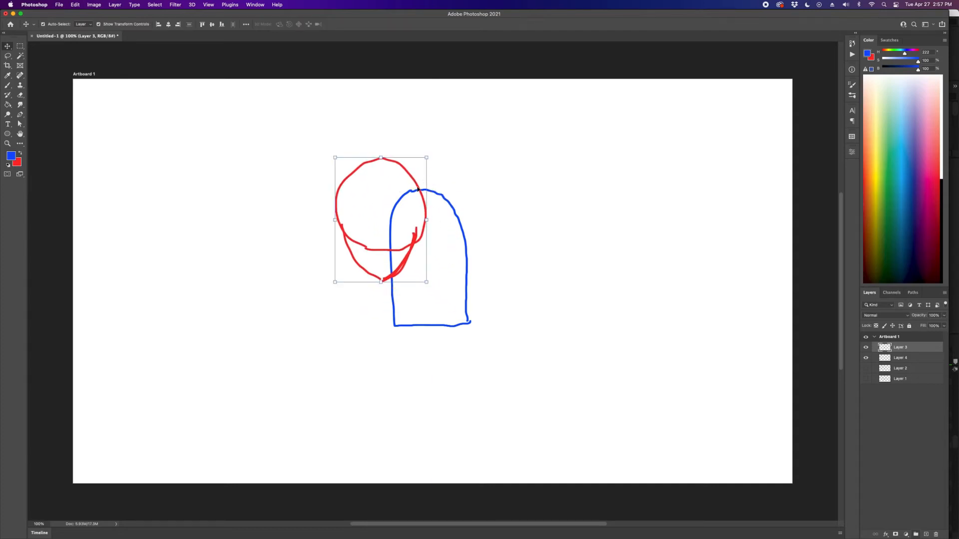
# Add a layer above the head and draw a second round-topped blue hair shape overlapping the head's left side
pyautogui.click(926, 534)
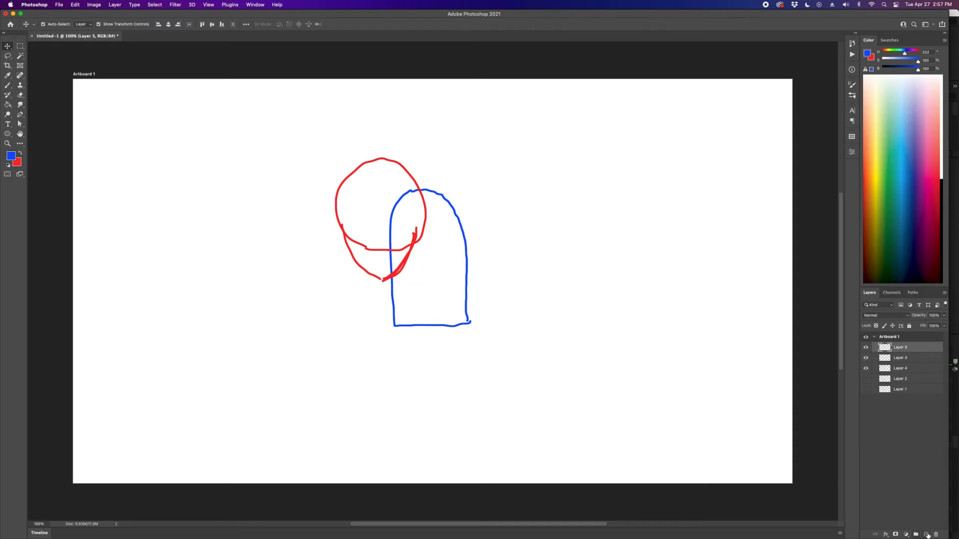
pyautogui.press('b')
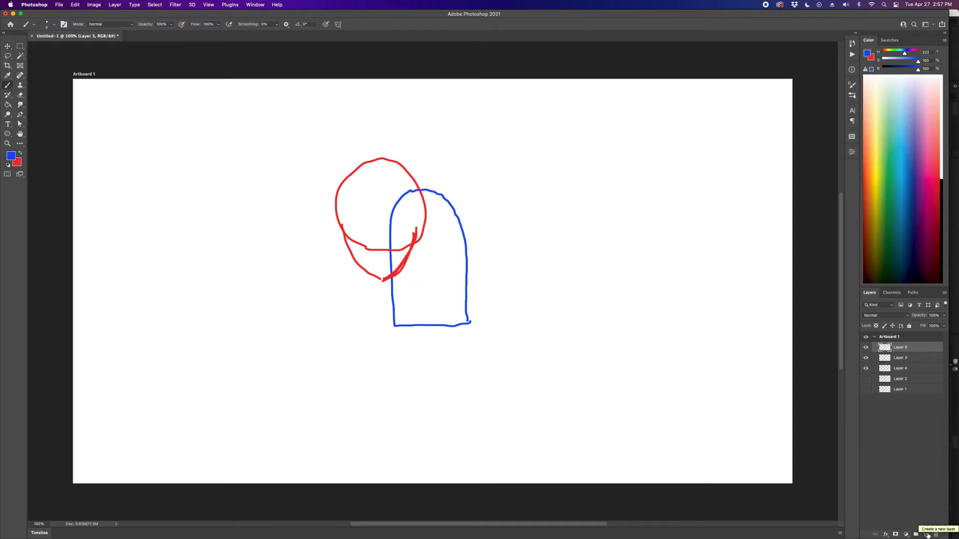
pyautogui.moveTo(331, 313)
pyautogui.mouseDown()
pyautogui.moveTo(319, 193)
pyautogui.moveTo(347, 160)
pyautogui.moveTo(378, 160)
pyautogui.moveTo(394, 202)
pyautogui.moveTo(393, 317)
pyautogui.mouseUp()
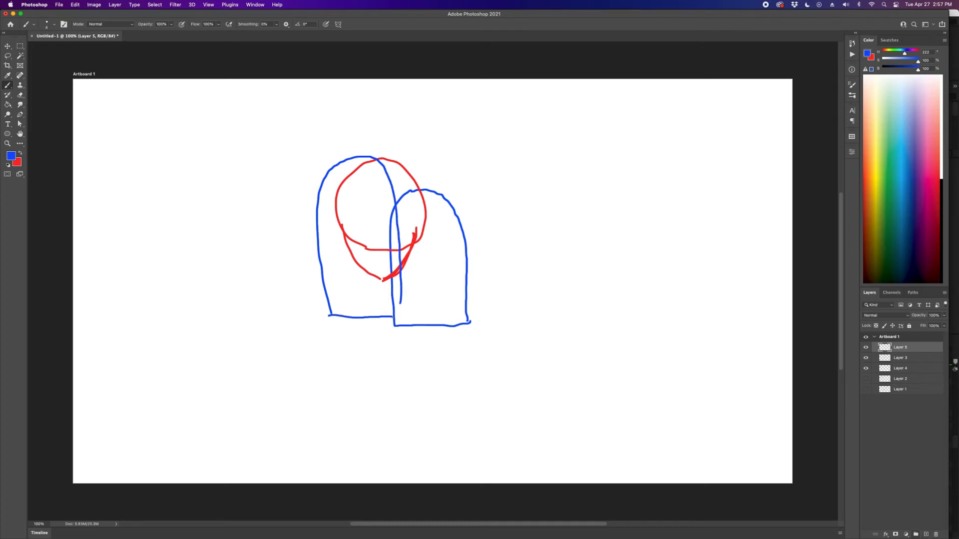
# Draw a blue downward arrow above each of the two blue hair shapes
pyautogui.moveTo(337, 92); pyautogui.dragTo(339, 130)
pyautogui.moveTo(329, 128); pyautogui.dragTo(335, 134)
pyautogui.moveTo(431, 116); pyautogui.dragTo(436, 174)
# Swap the brush colour back to red and draw a vertical mark above the head, between the two blue arrows
pyautogui.click(21, 152)
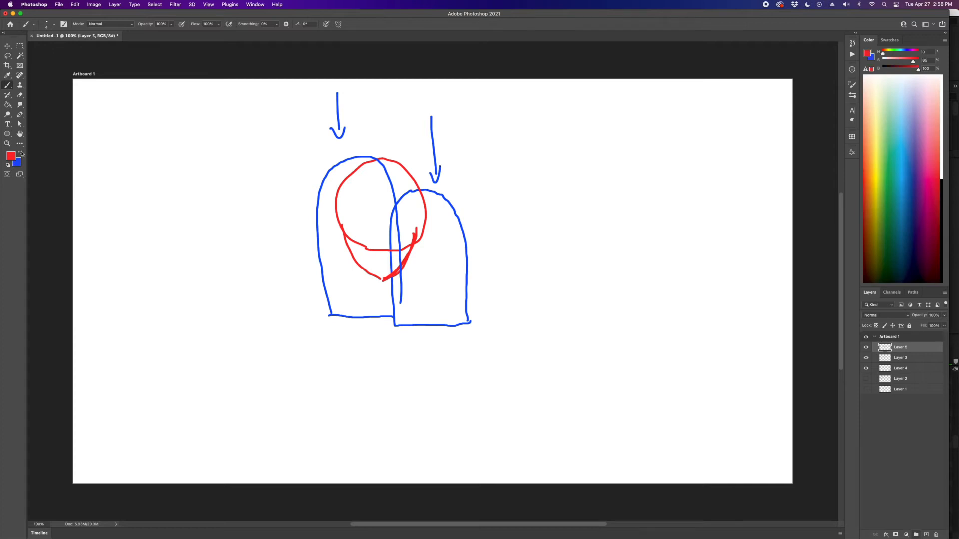
pyautogui.moveTo(387, 93); pyautogui.dragTo(390, 137)
pyautogui.moveTo(343, 93); pyautogui.dragTo(384, 93)
pyautogui.press('super+z')
pyautogui.moveTo(449, 182); pyautogui.dragTo(465, 252)
pyautogui.press('super+z')
pyautogui.moveTo(427, 192)
pyautogui.mouseDown()
pyautogui.moveTo(424, 280)
pyautogui.moveTo(449, 298)
pyautogui.mouseUp()
pyautogui.press('super+z')
pyautogui.press('super+z')
pyautogui.moveTo(333, 173)
pyautogui.mouseDown()
pyautogui.moveTo(337, 236)
pyautogui.moveTo(360, 265)
pyautogui.mouseUp()
pyautogui.press('super+z')
# Switch back to the 360 turn-final composition in After Effects
pyautogui.press('super+Tab')
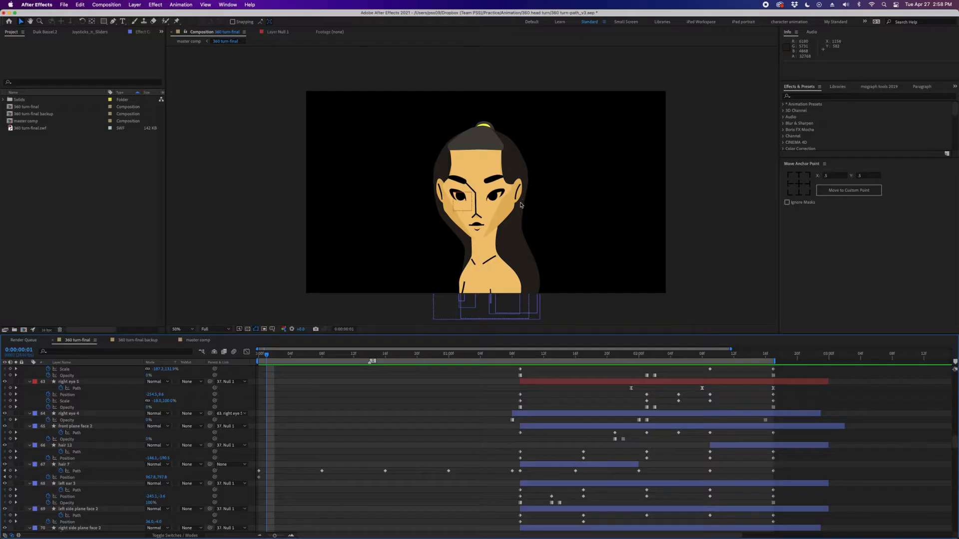
# Examine how the hair layers change through the 360 head turn by scrubbing the timeline, and preview the rotation from the first frame
pyautogui.moveTo(356, 355); pyautogui.dragTo(425, 358)
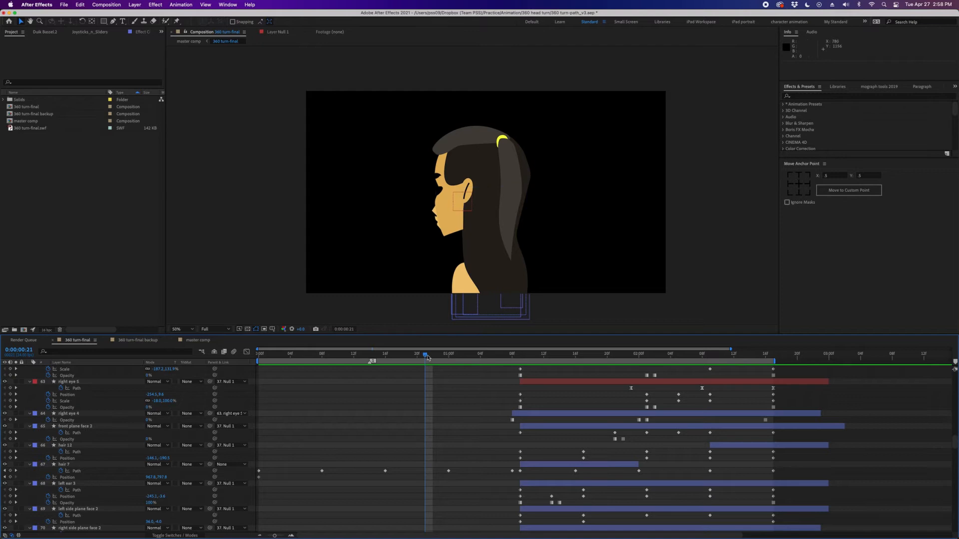
pyautogui.moveTo(426, 358); pyautogui.dragTo(662, 344)
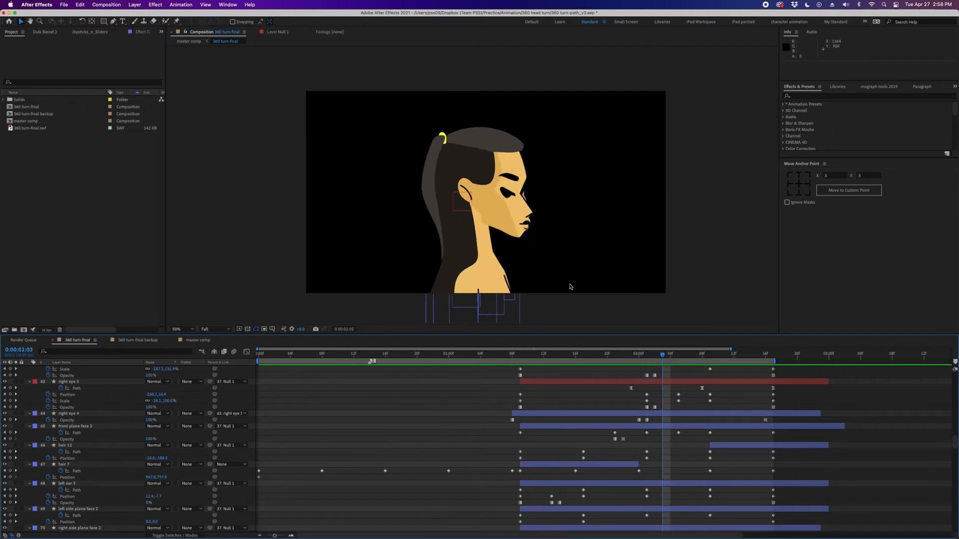
pyautogui.moveTo(662, 359)
pyautogui.mouseDown()
pyautogui.moveTo(614, 354)
pyautogui.moveTo(662, 355)
pyautogui.mouseUp()
pyautogui.moveTo(662, 357); pyautogui.dragTo(259, 356)
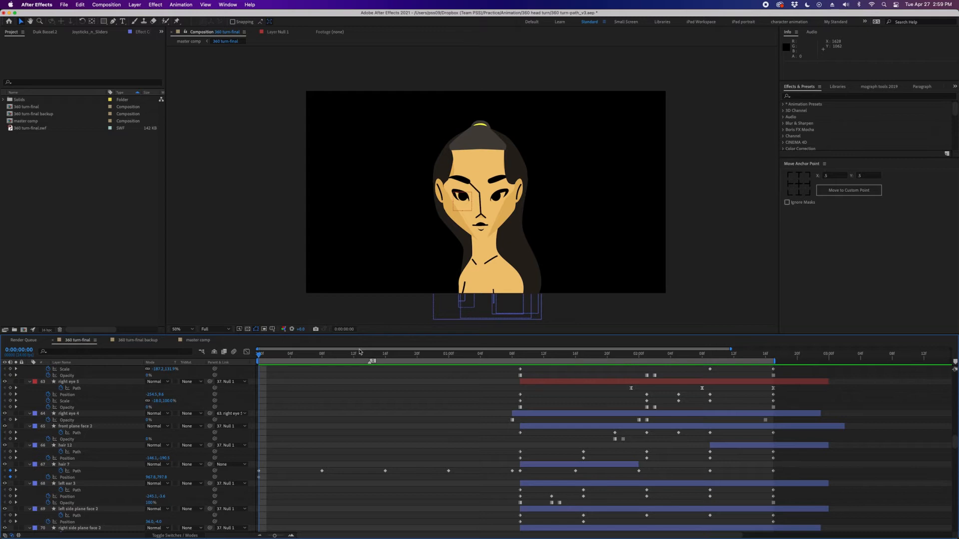
pyautogui.moveTo(294, 360); pyautogui.dragTo(259, 355)
pyautogui.moveTo(954, 444); pyautogui.dragTo(920, 372)
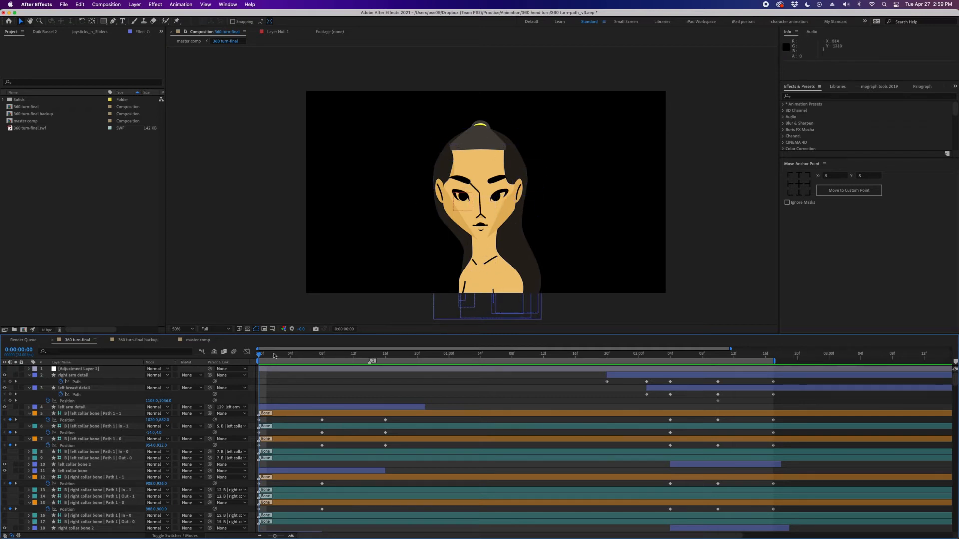
pyautogui.press('space')
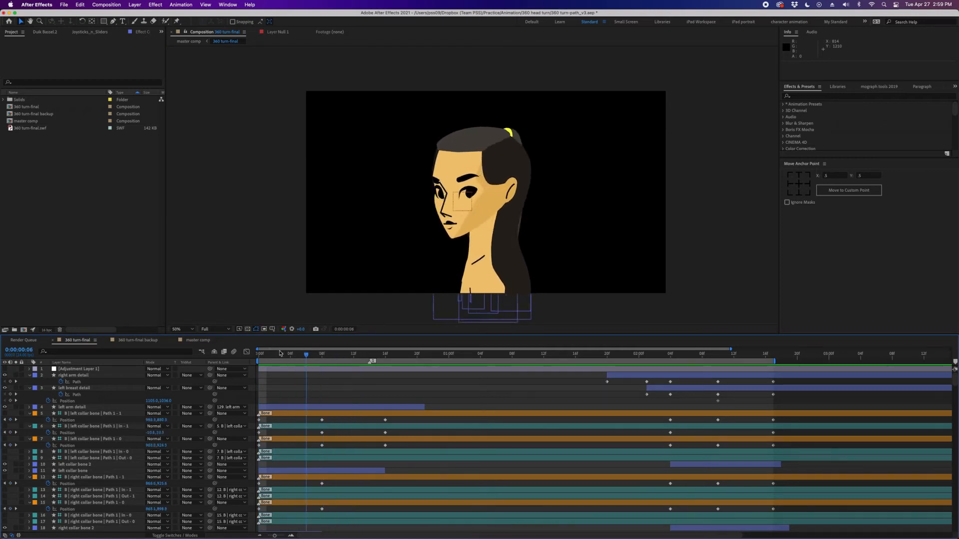
pyautogui.press('space')
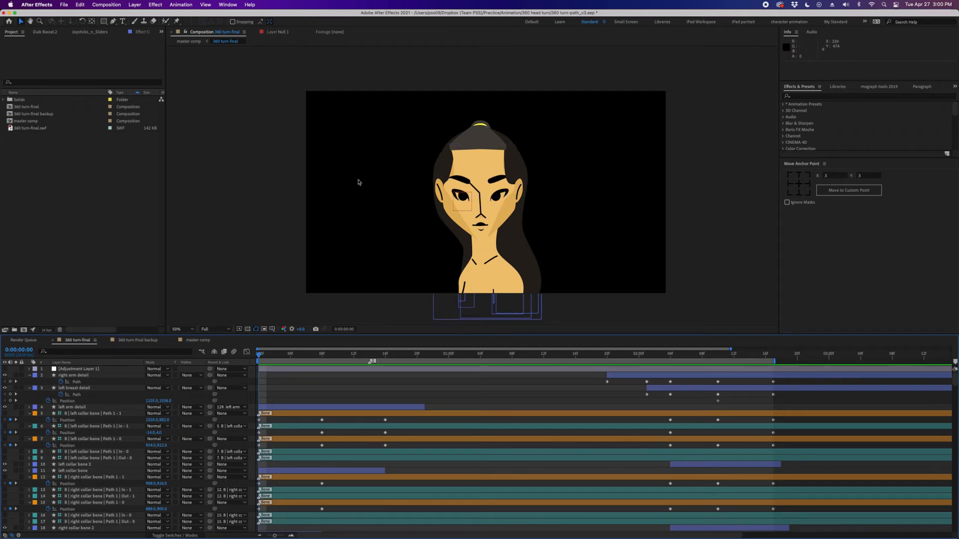
# Create a new composition with the HDTV 1080 24 preset and its default settings
pyautogui.click(46, 32)
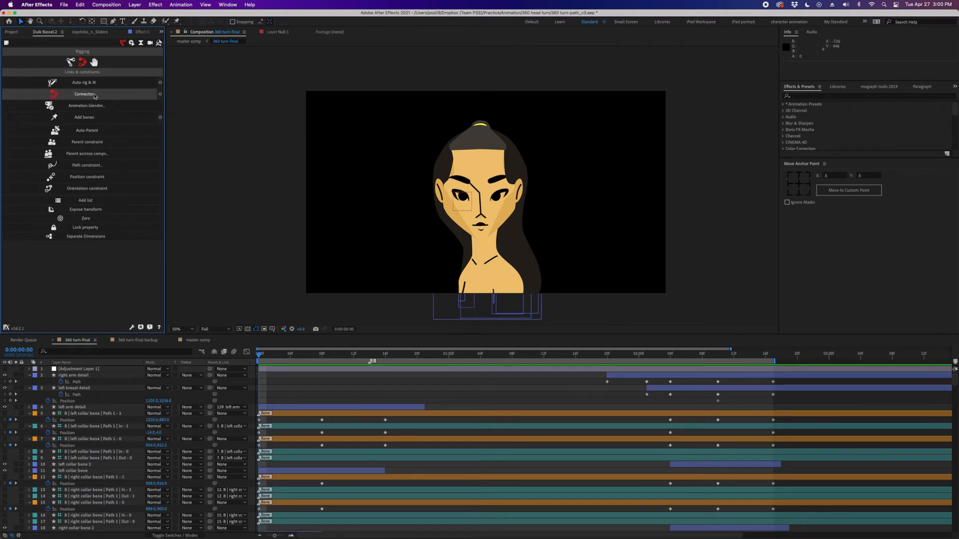
pyautogui.click(15, 31)
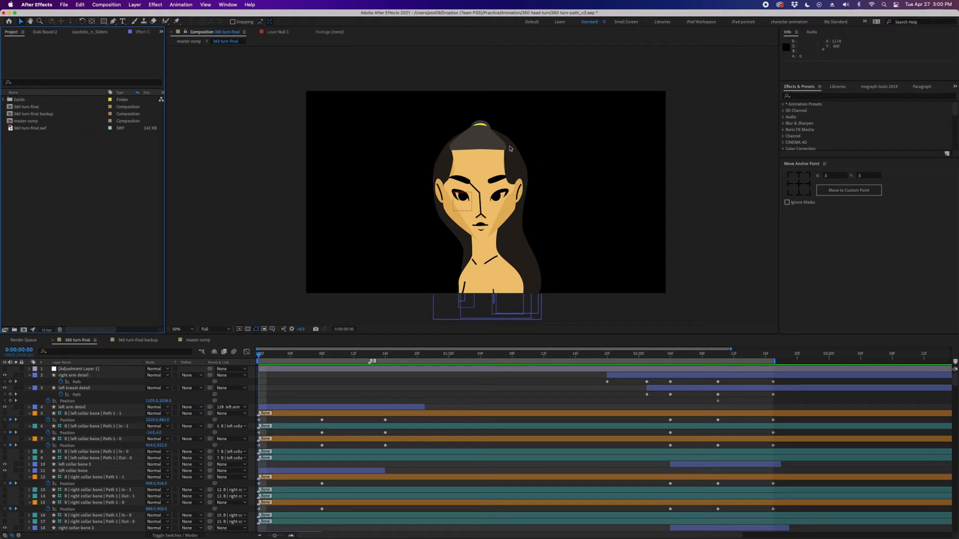
pyautogui.click(24, 331)
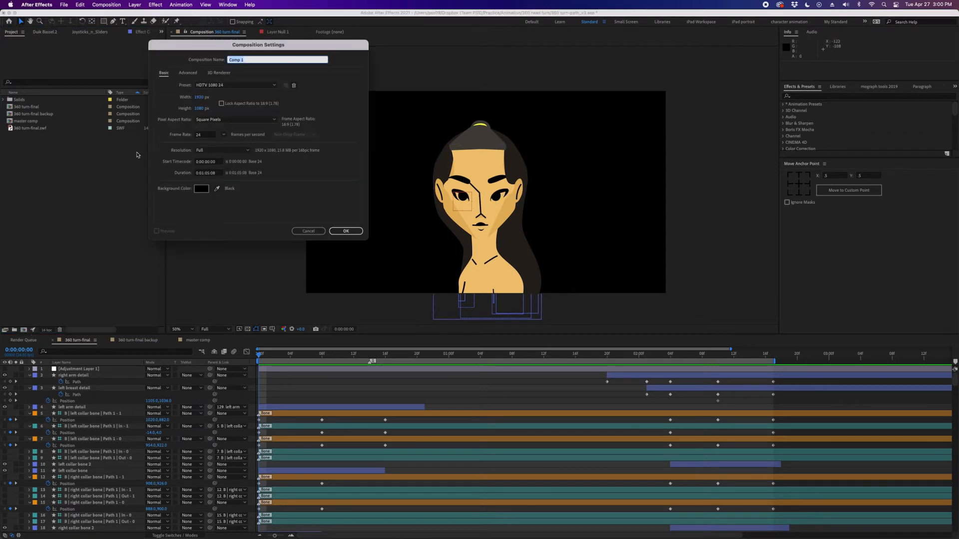
pyautogui.click(351, 231)
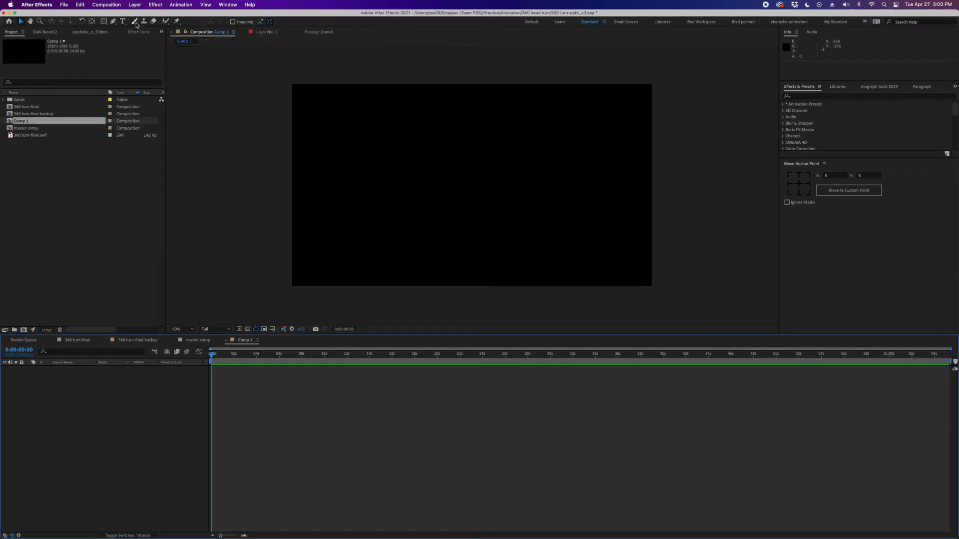
# Draw a pink circle in the left part of the composition, centre its anchor point and move it slightly down and right
pyautogui.moveTo(103, 21); pyautogui.dragTo(132, 31)
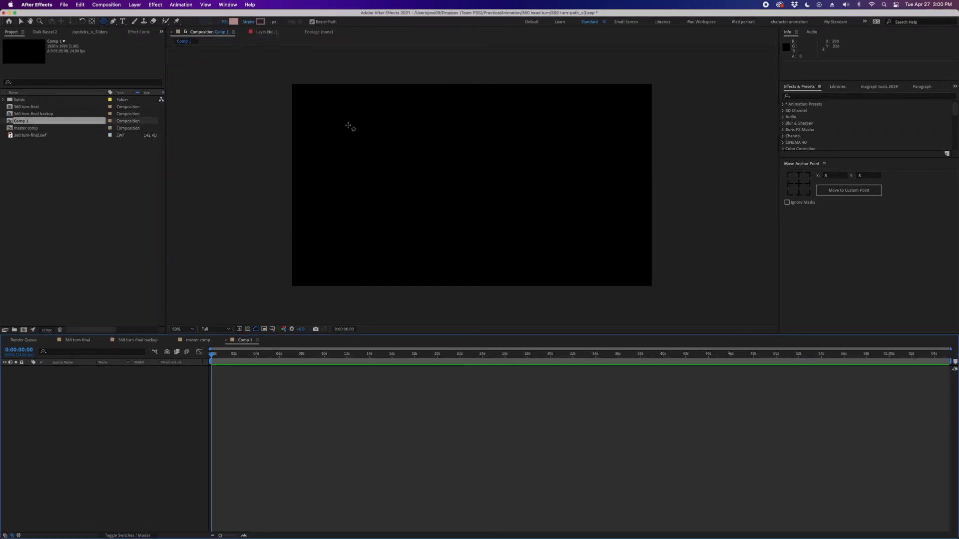
pyautogui.moveTo(327, 147); pyautogui.dragTo(379, 198)
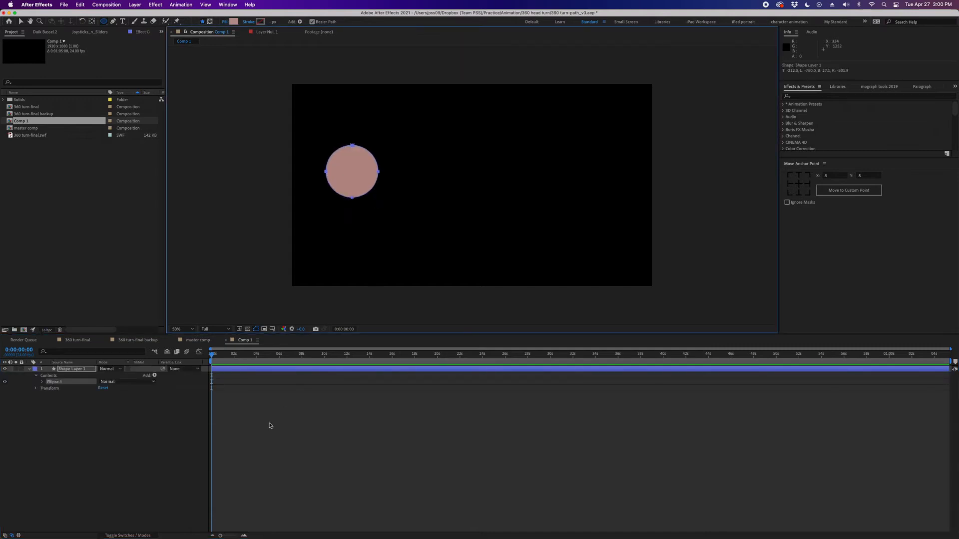
pyautogui.click(798, 184)
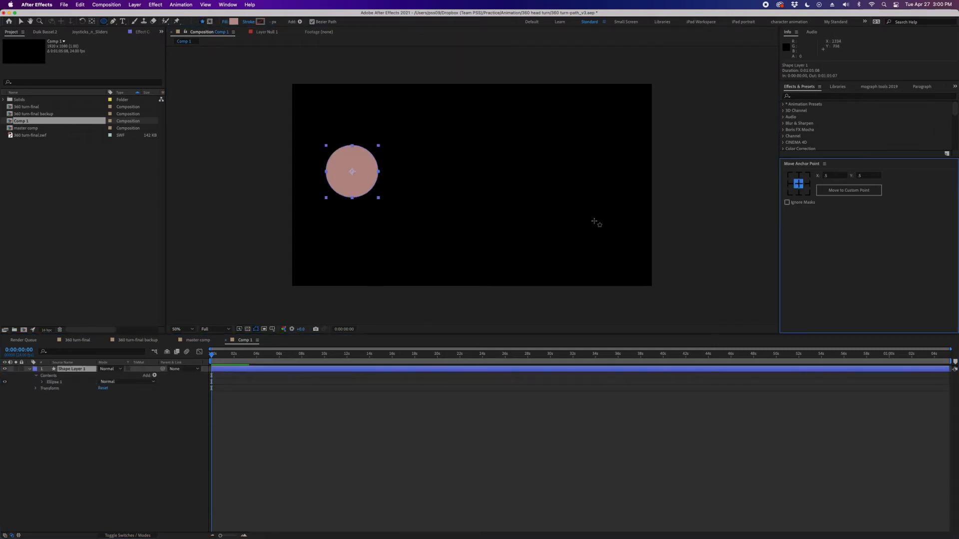
pyautogui.press('v')
pyautogui.moveTo(356, 180); pyautogui.dragTo(365, 191)
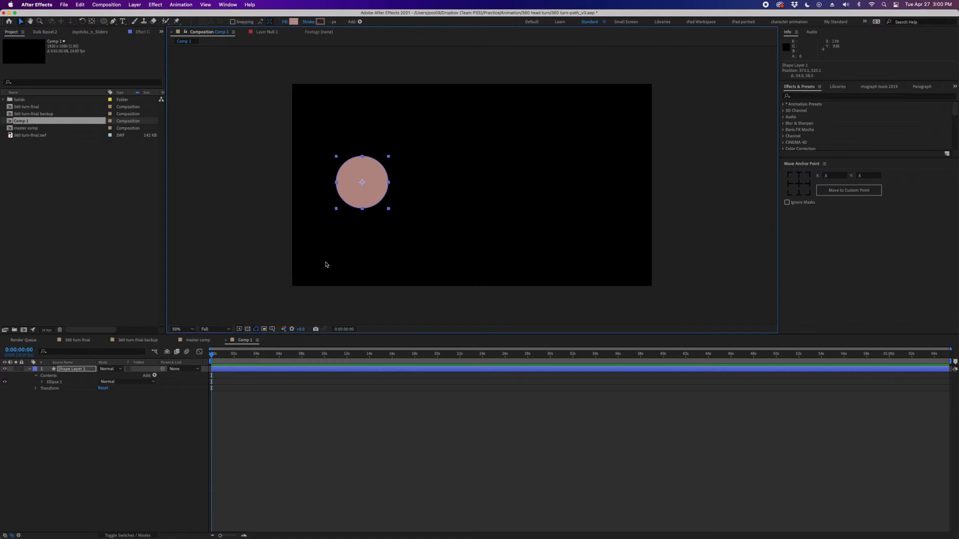
# Keyframe the circle's position at the first frame and again at frame 13, moved horizontally about 860 px to the right
pyautogui.hotkey('alt', 'shift', 'p')
pyautogui.click(135, 369)
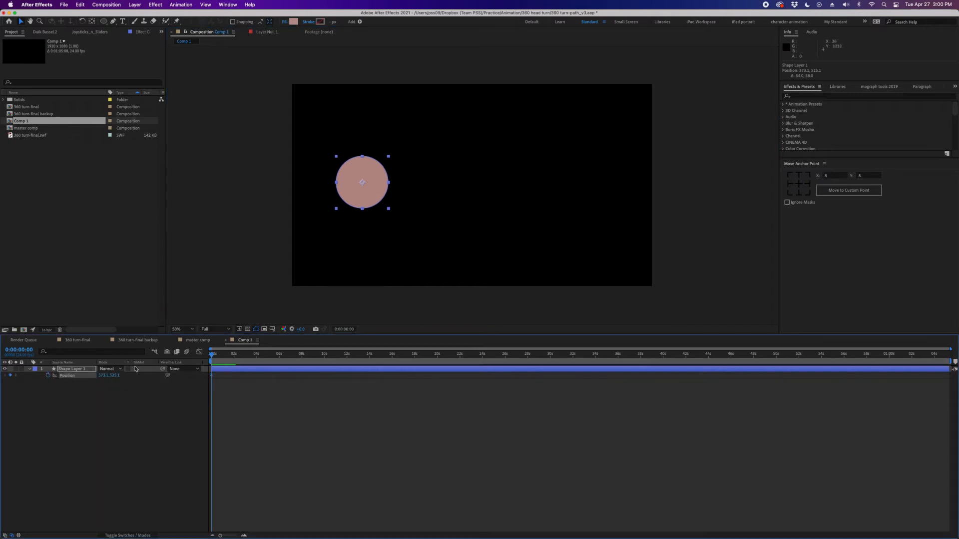
pyautogui.click(244, 535)
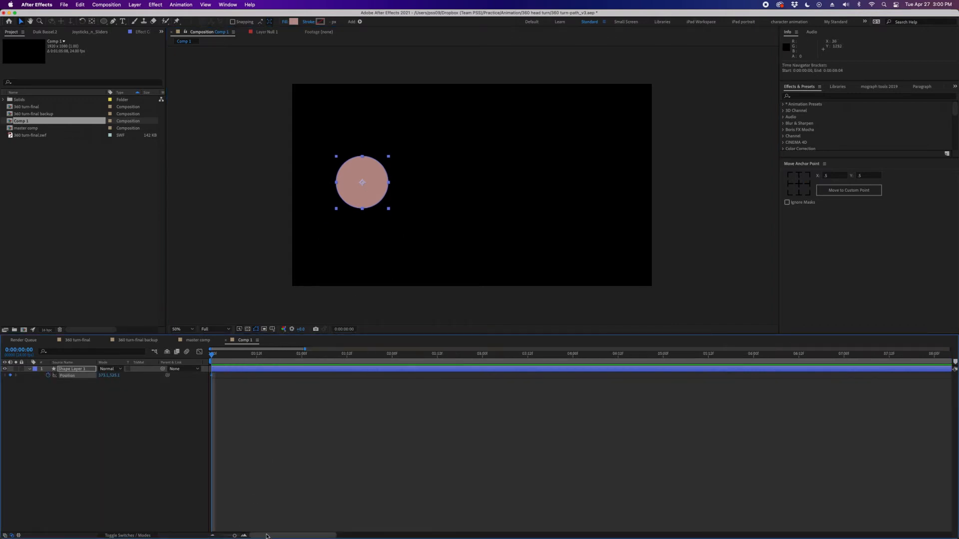
pyautogui.press('space')
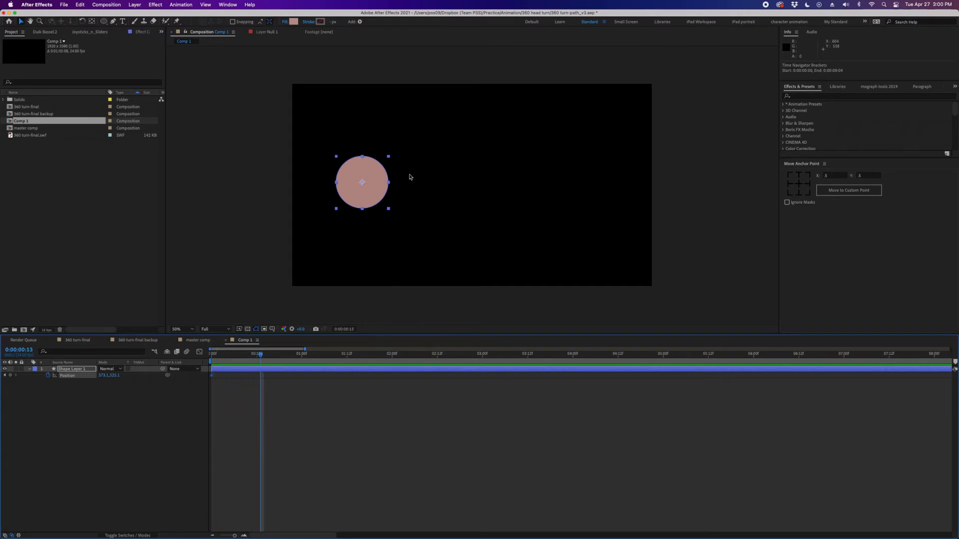
pyautogui.moveTo(367, 192); pyautogui.dragTo(521, 192)
pyautogui.click(266, 374)
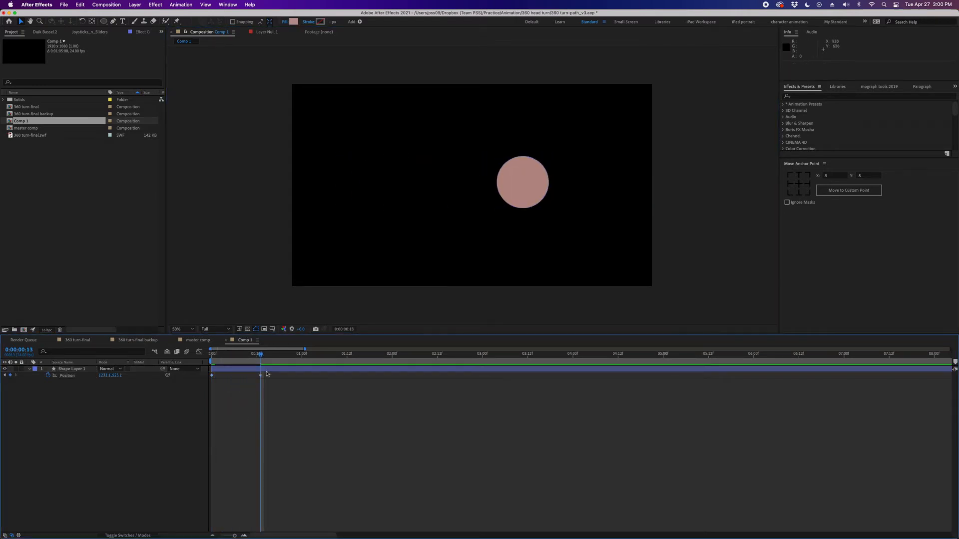
# Preview the circle's left-to-right movement
pyautogui.moveTo(260, 354); pyautogui.dragTo(228, 354)
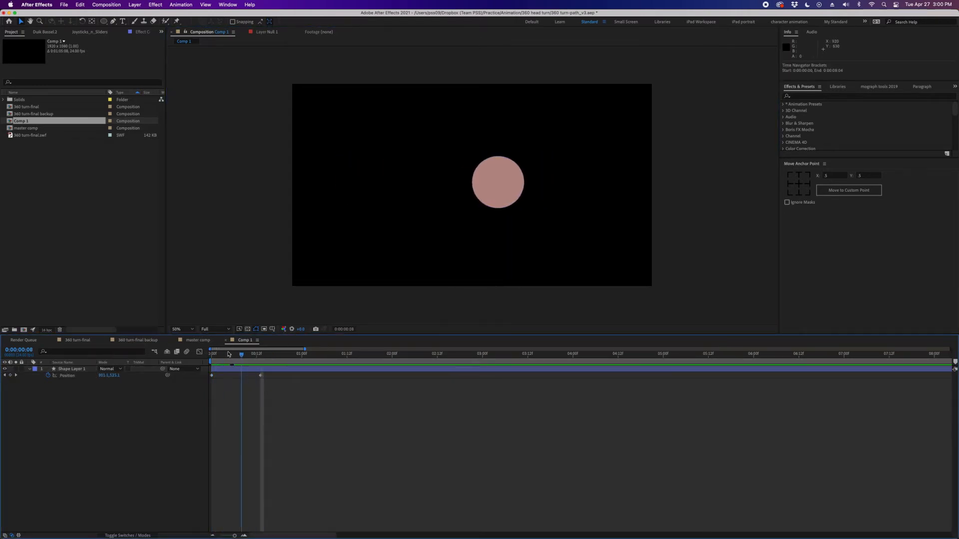
pyautogui.press('space')
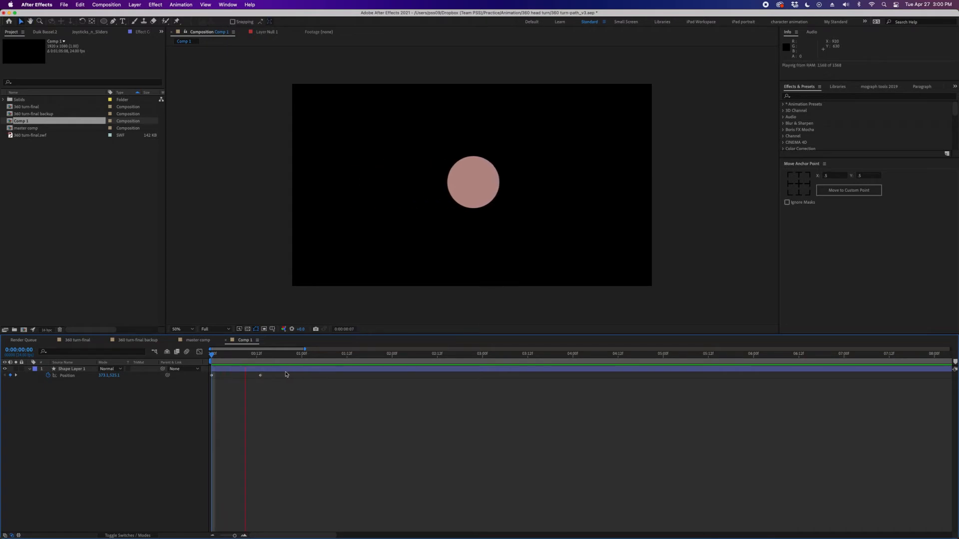
pyautogui.press('space')
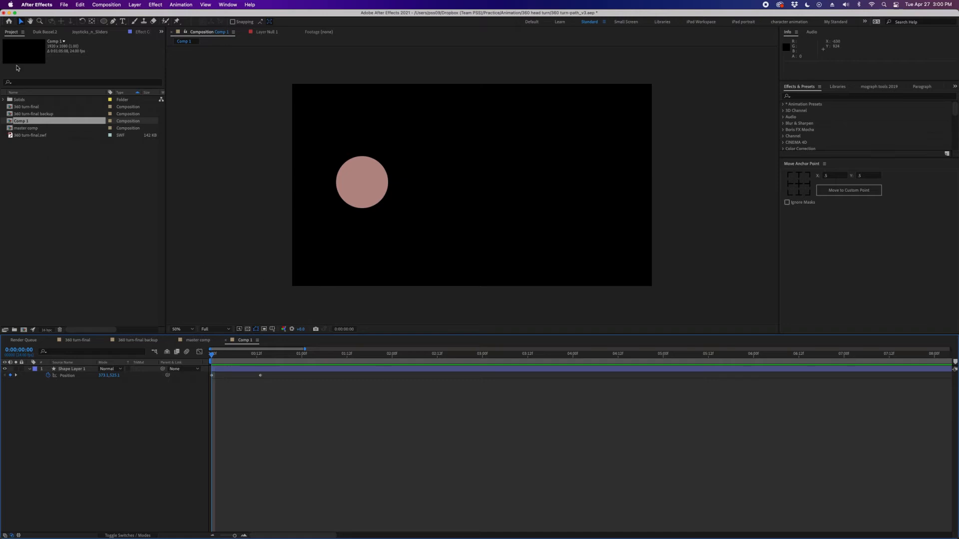
# Select both position keyframes of the circle and add a Duik Connector for them
pyautogui.moveTo(303, 392); pyautogui.dragTo(212, 366)
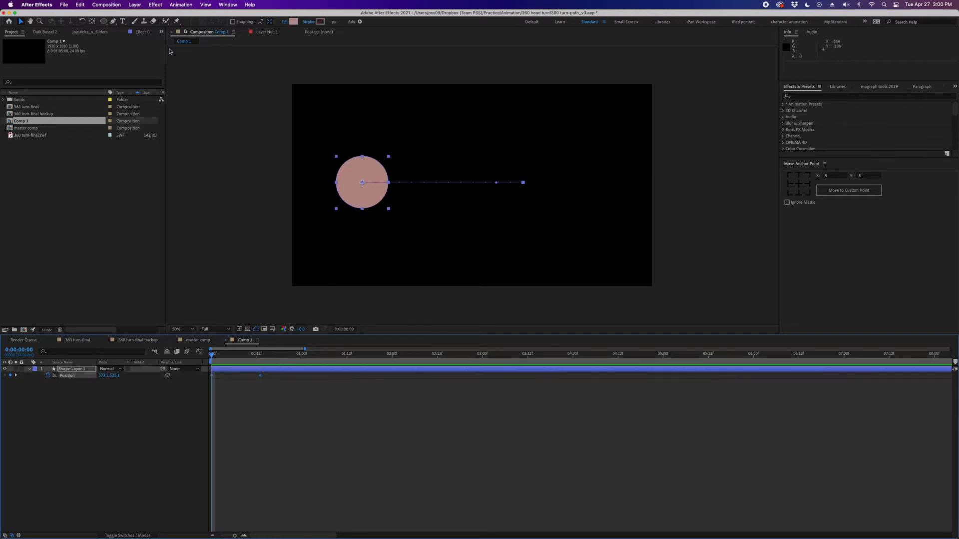
pyautogui.click(45, 32)
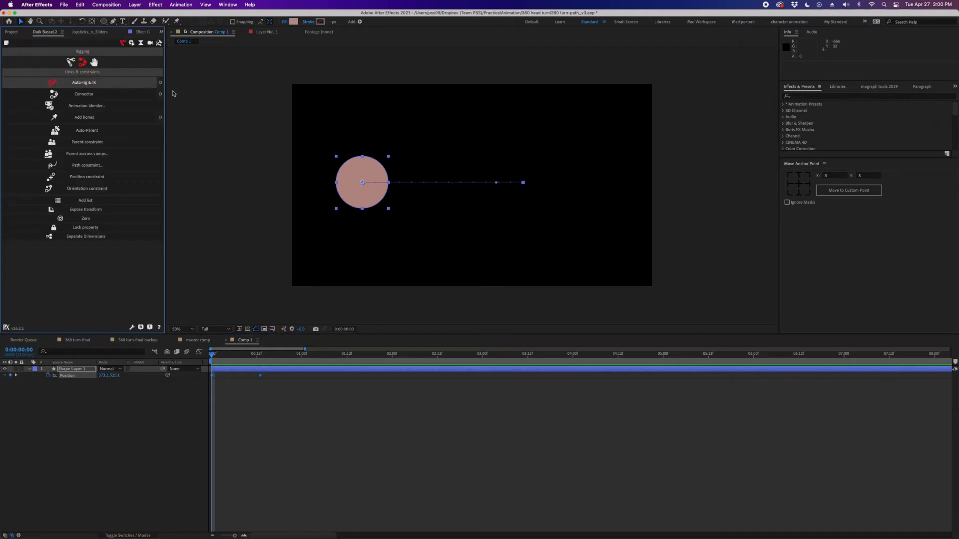
pyautogui.click(83, 95)
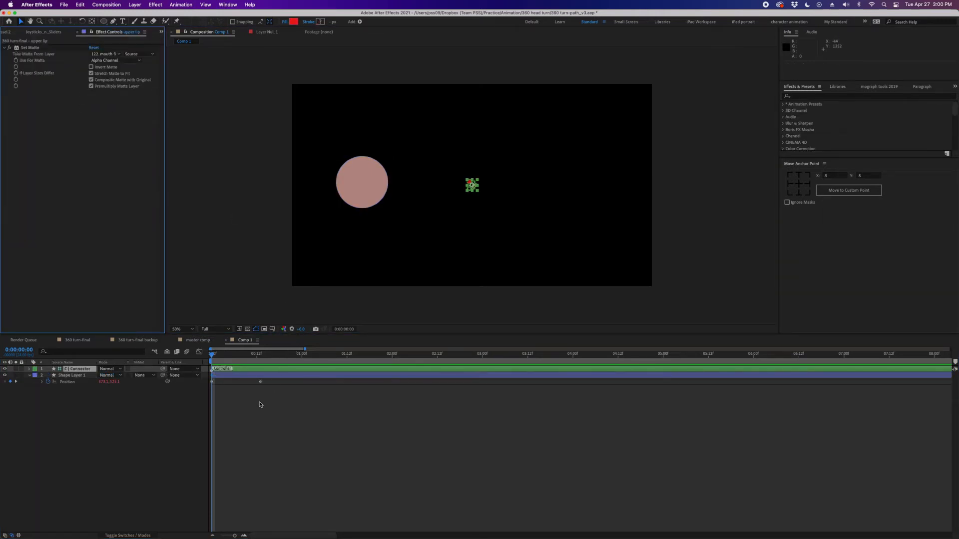
# Examine the new Connector controller and the circle's position keyframes, checking how the circle responds to scrubbing the timeline
pyautogui.click(247, 370)
pyautogui.click(248, 372)
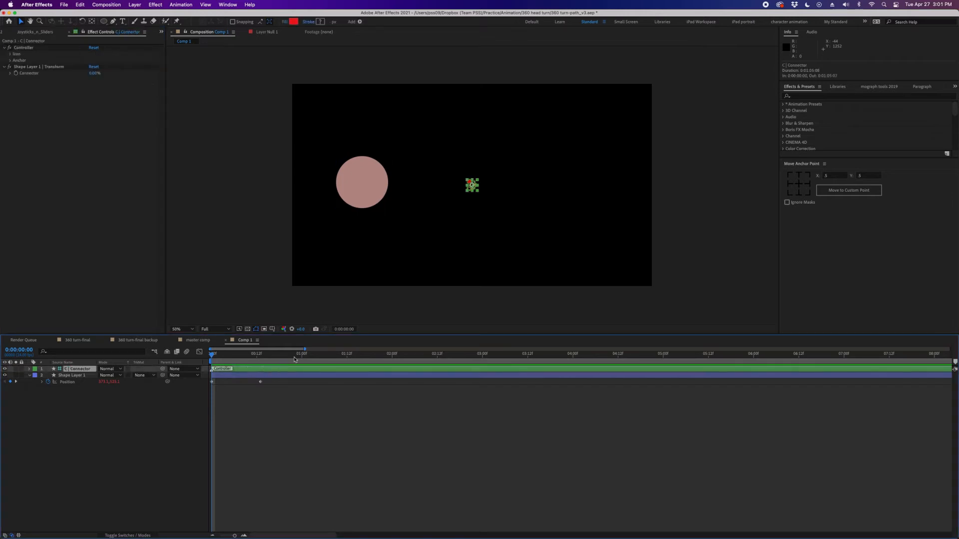
pyautogui.click(275, 376)
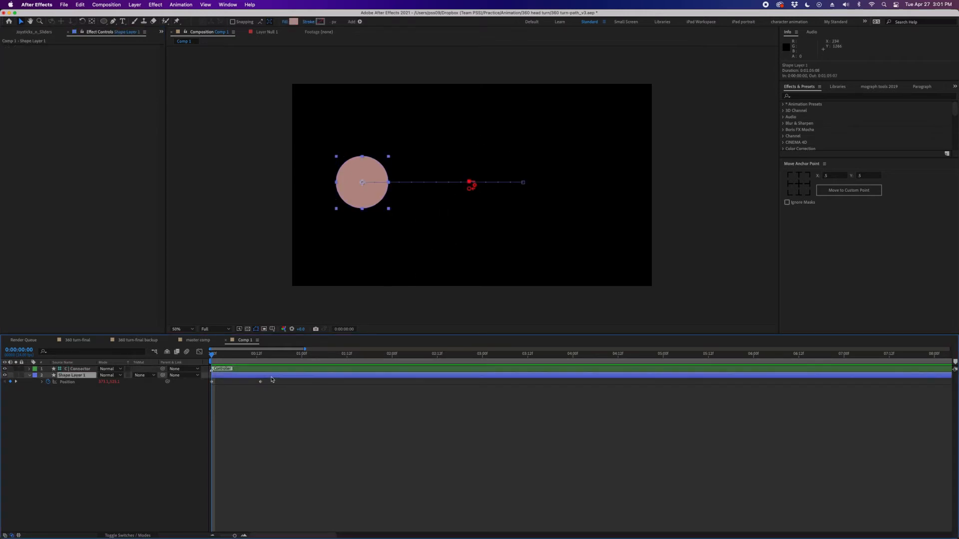
pyautogui.click(278, 368)
pyautogui.click(264, 403)
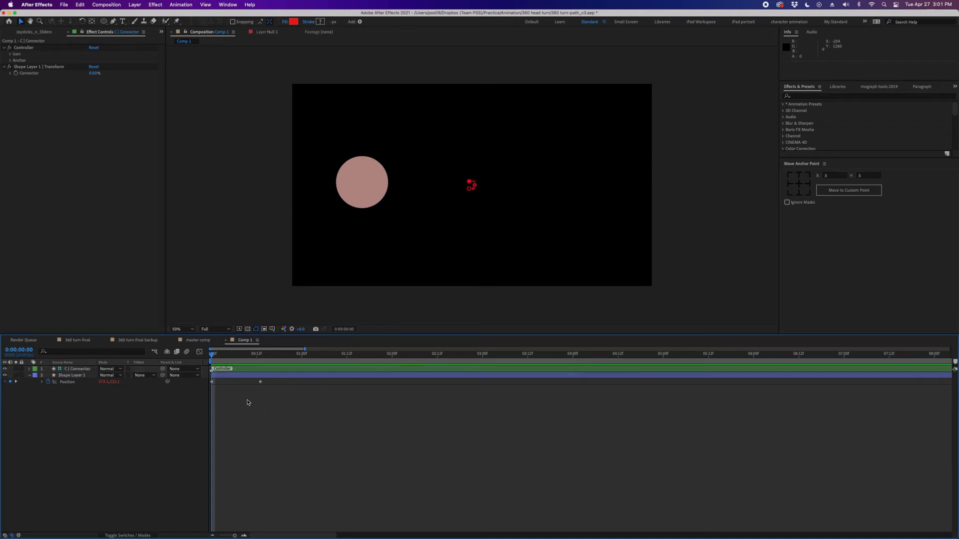
pyautogui.moveTo(219, 354); pyautogui.dragTo(272, 388)
pyautogui.click(260, 381)
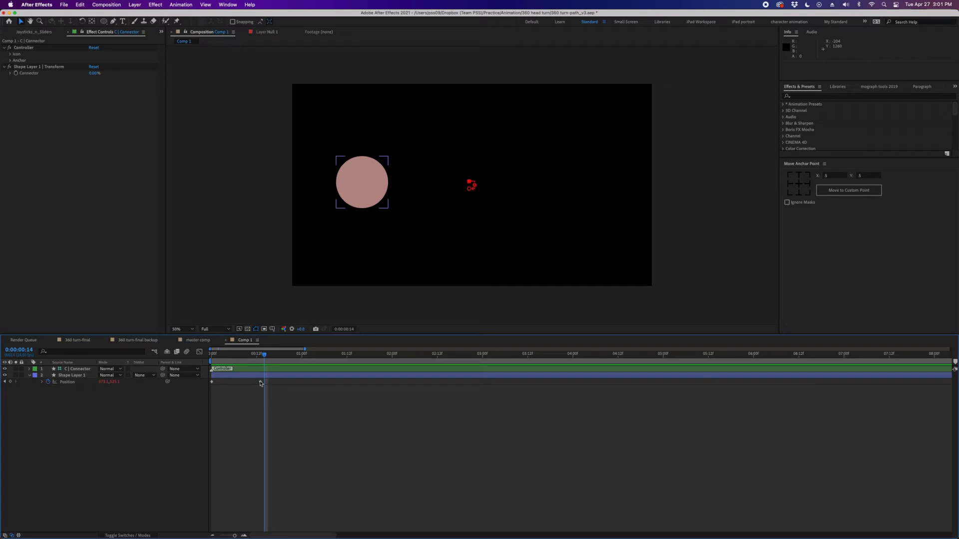
pyautogui.click(242, 389)
pyautogui.press('Home')
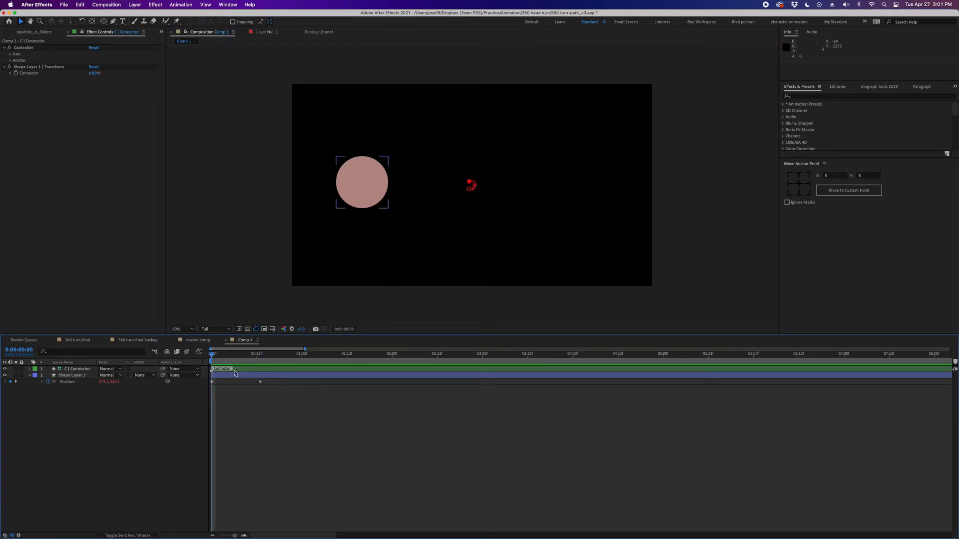
# Test the controller's Connector slider, keyframe it at 0% on the first frame and reveal its keyframes in the timeline
pyautogui.press('super+Down')
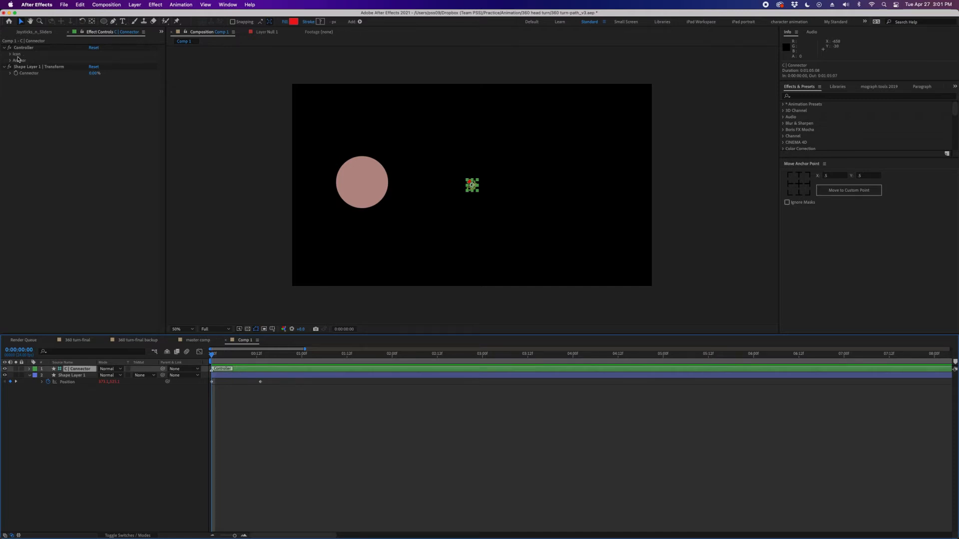
pyautogui.click(10, 74)
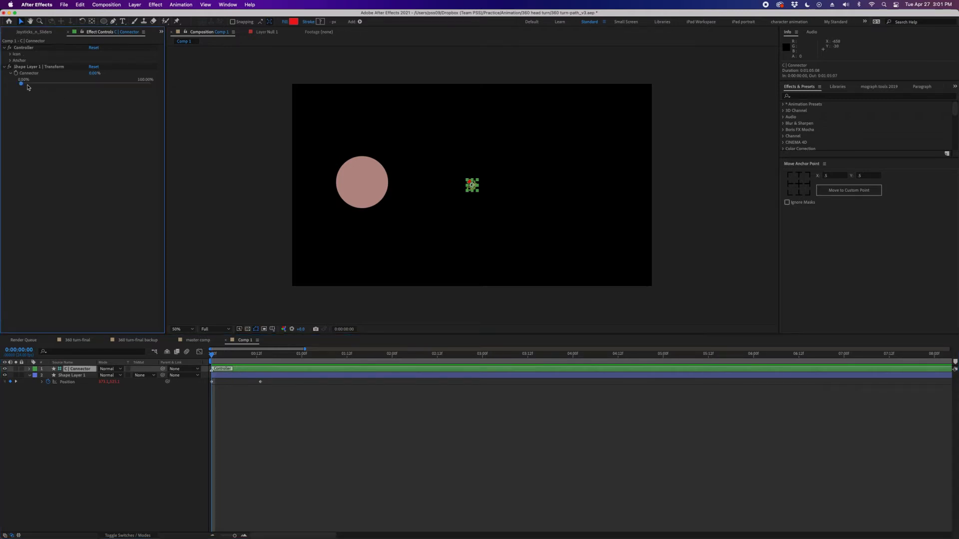
pyautogui.moveTo(21, 83)
pyautogui.mouseDown()
pyautogui.moveTo(144, 84)
pyautogui.moveTo(18, 82)
pyautogui.mouseUp()
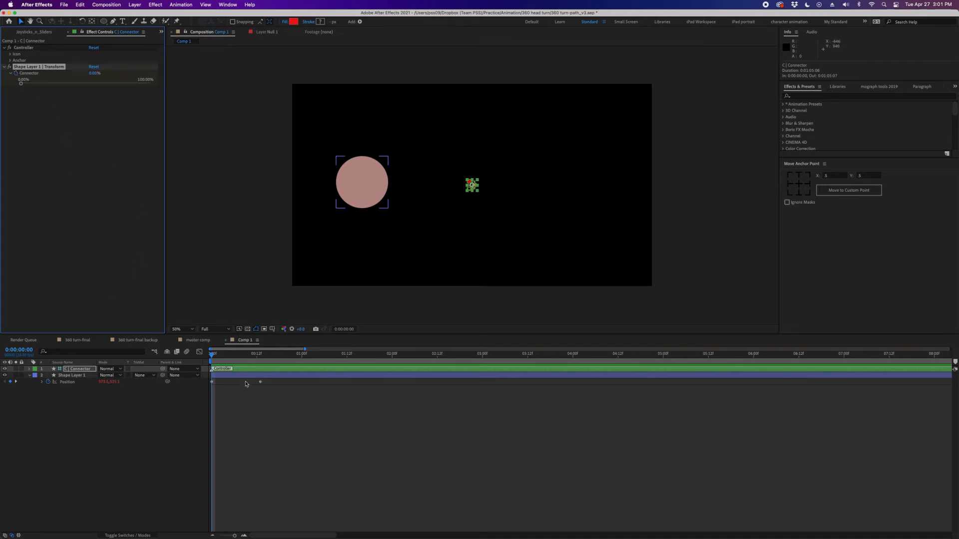
pyautogui.press('s')
pyautogui.press('s')
# Keyframe the Connector slider at about 73% at 0:00:01:06 and about 24% at 0:00:02:08, and return to the first frame
pyautogui.moveTo(229, 361); pyautogui.dragTo(325, 360)
pyautogui.moveTo(22, 84); pyautogui.dragTo(116, 84)
pyautogui.moveTo(339, 360); pyautogui.dragTo(423, 361)
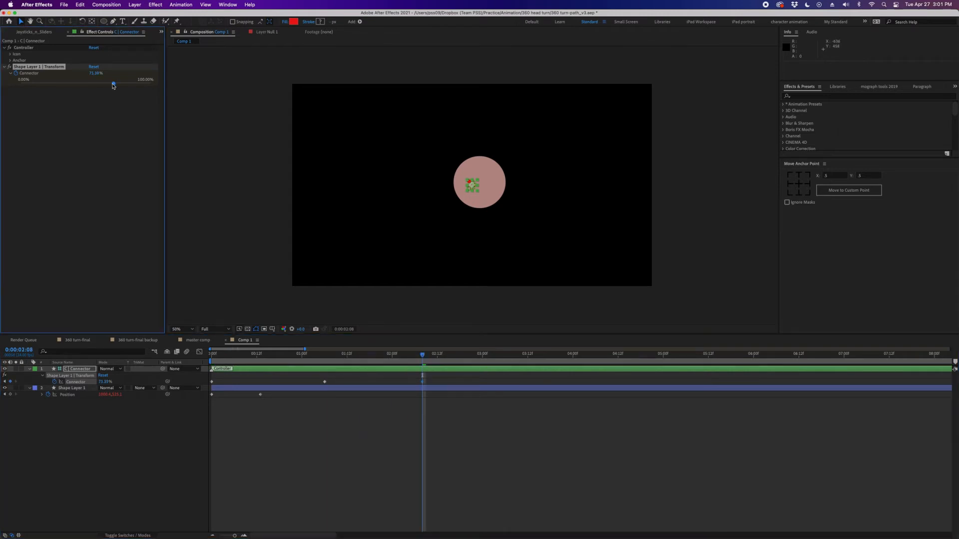
pyautogui.moveTo(116, 84); pyautogui.dragTo(52, 83)
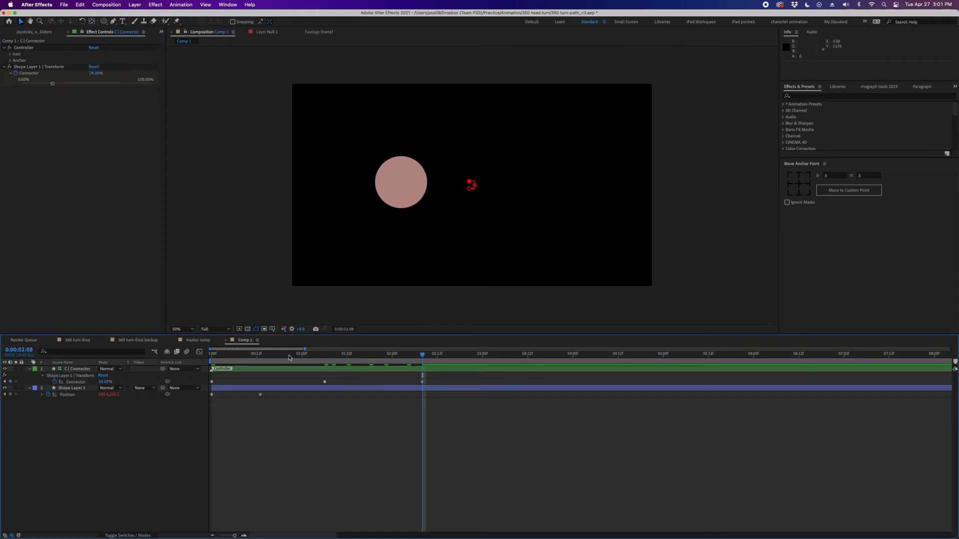
pyautogui.click(250, 395)
pyautogui.press('Home')
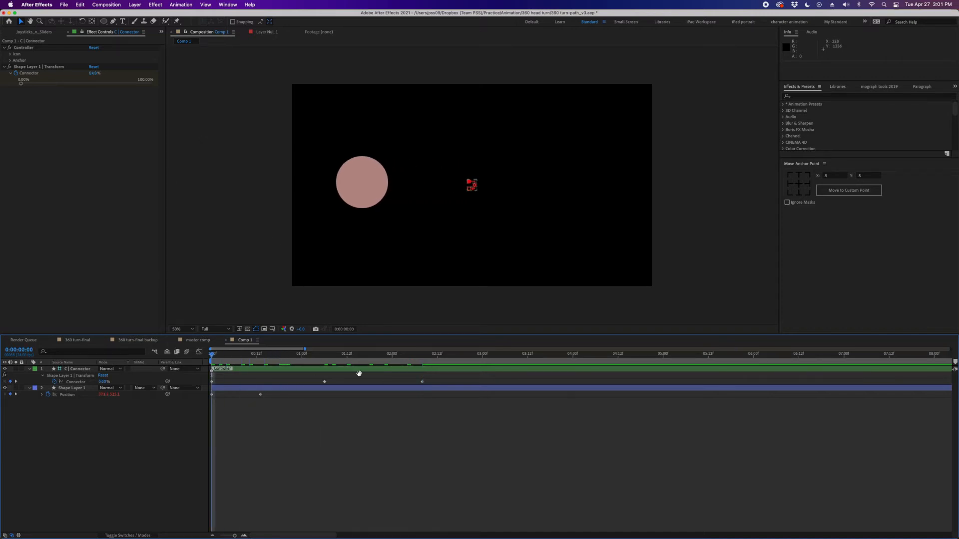
# Play back the circle animation driven by the Connector slider's three keyframes
pyautogui.press('space')
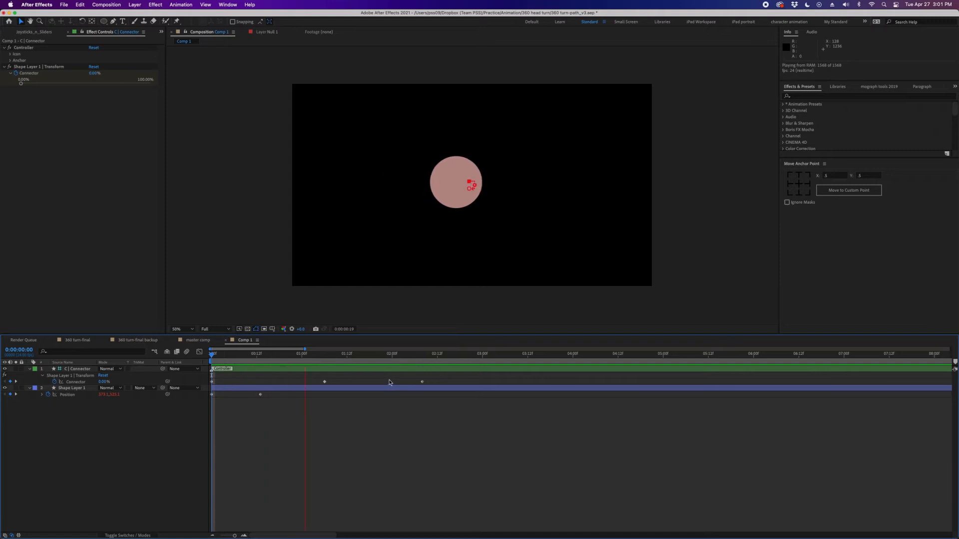
pyautogui.press('space')
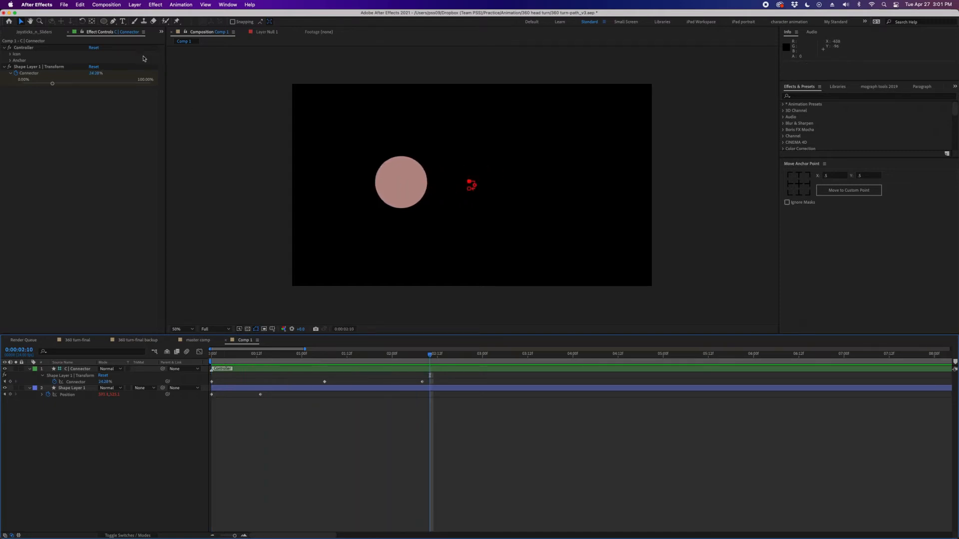
# Open the 360 turn-final composition from the project, scrub through its head turn and return to the first frame
pyautogui.click(162, 32)
pyautogui.click(173, 56)
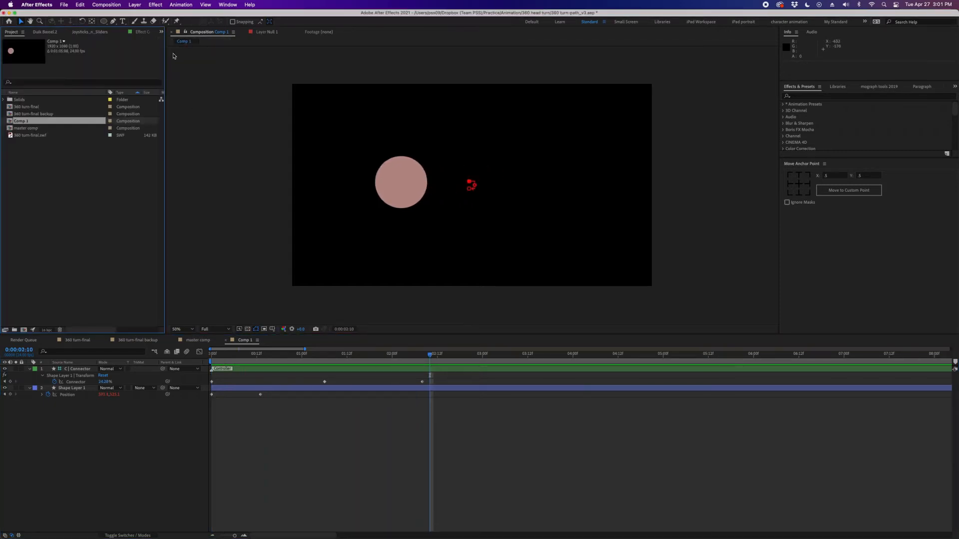
pyautogui.doubleClick(35, 108)
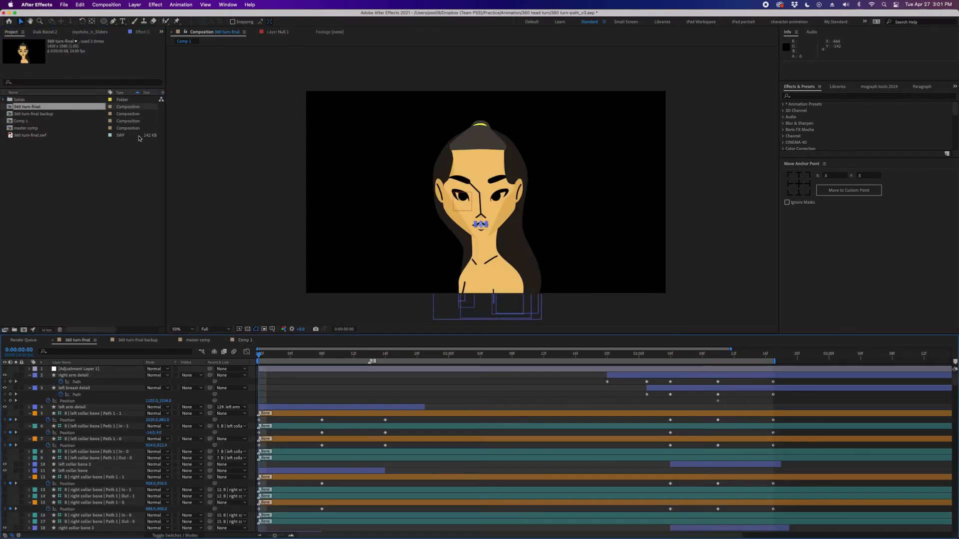
pyautogui.click(362, 356)
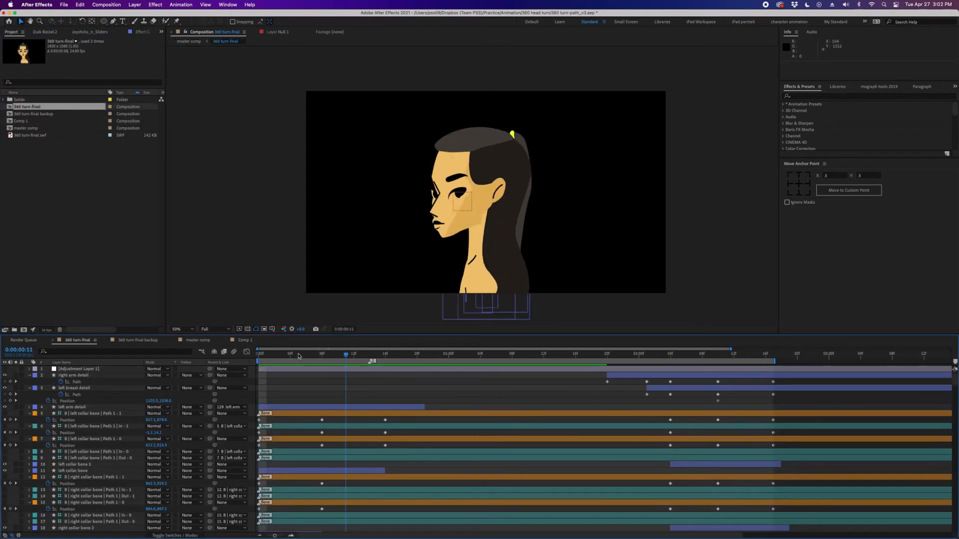
pyautogui.press('Home')
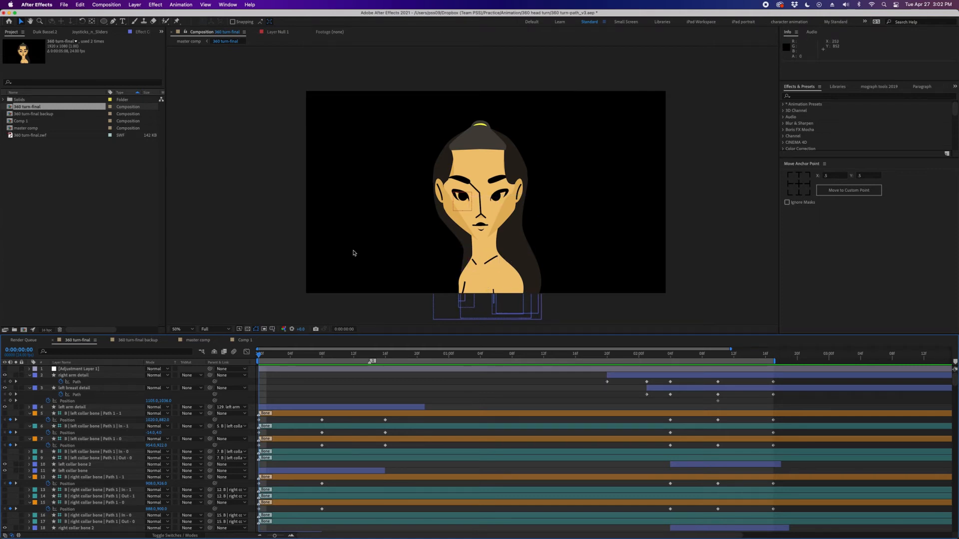
# Switch to Finder and open the project 360 turn-path-final_4.aep from the 360 head turn folder
pyautogui.press('super+Tab')
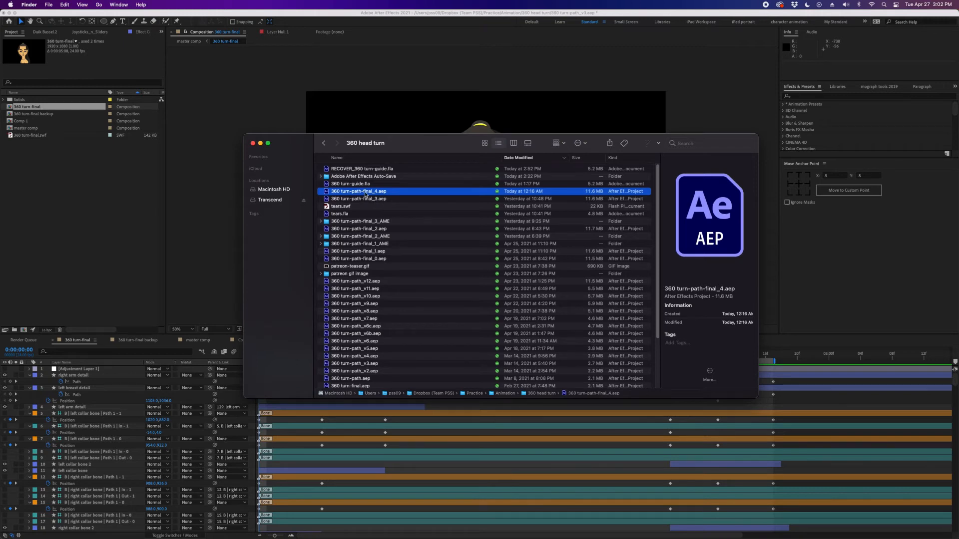
pyautogui.scroll(-5, 615, 269)
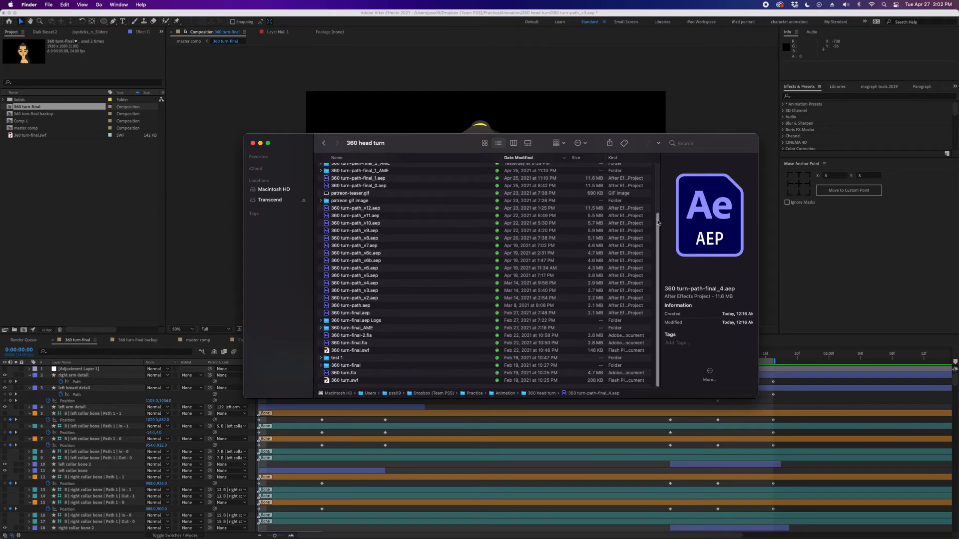
pyautogui.scroll(5, 325, 288)
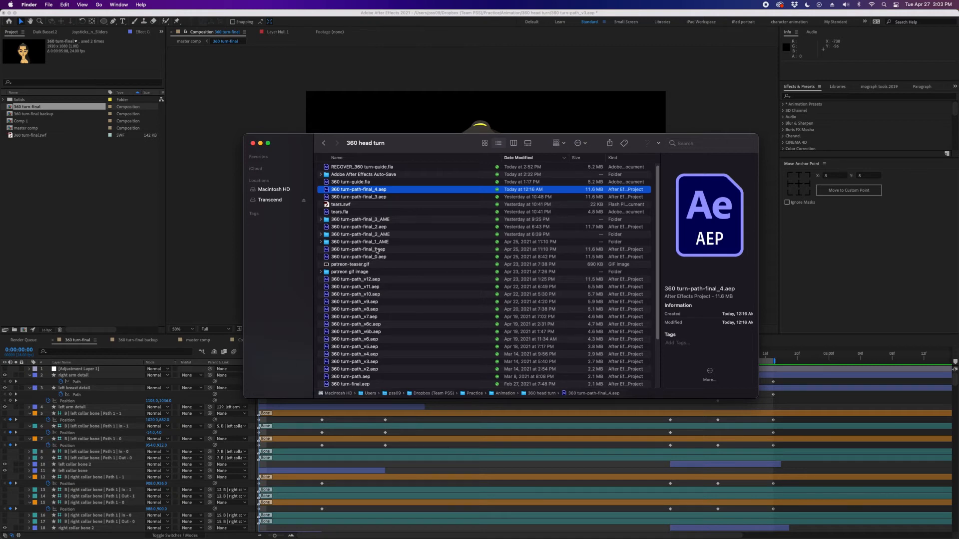
pyautogui.doubleClick(368, 190)
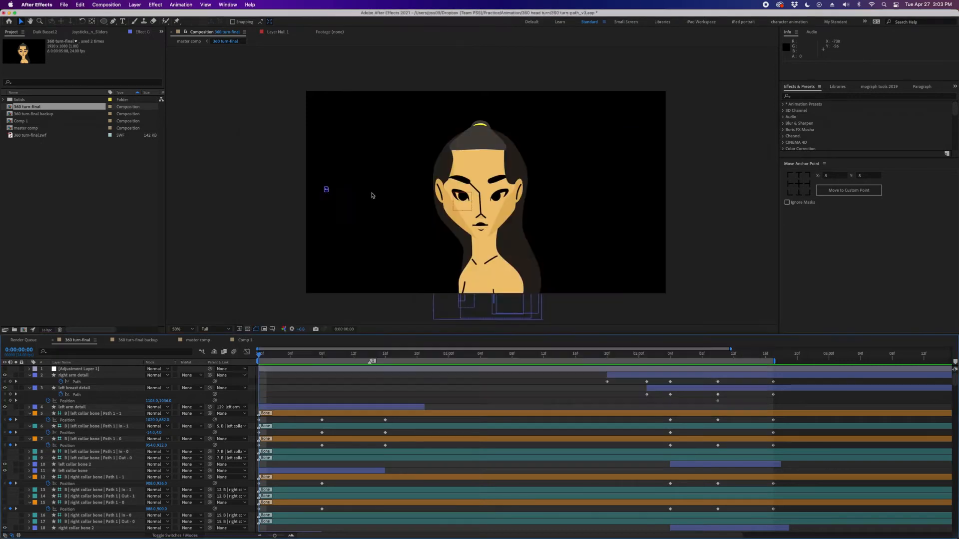
pyautogui.click(457, 288)
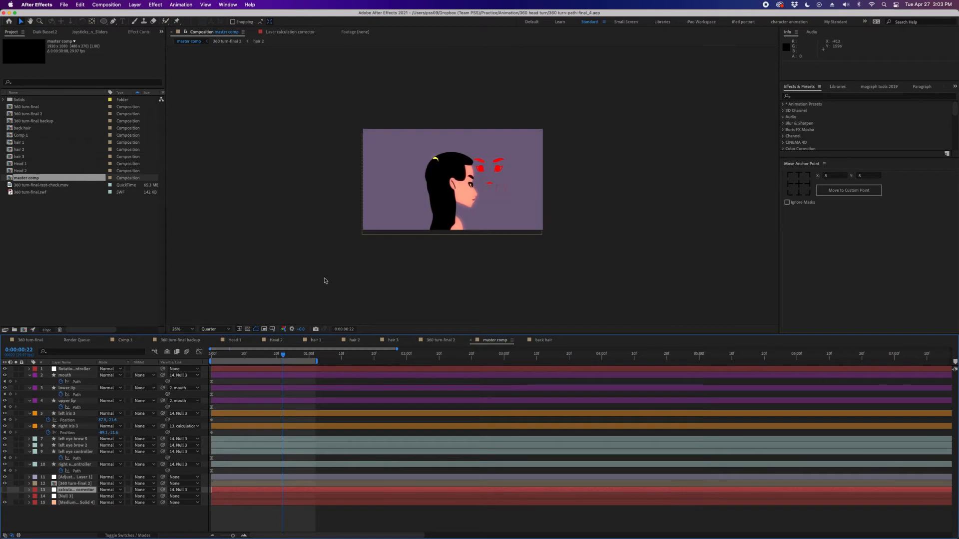
# Rewind the master comp to the first frame, and open the 360 turn-final composition to scrub its head turn to 0:00:00:16
pyautogui.moveTo(244, 355); pyautogui.dragTo(206, 360)
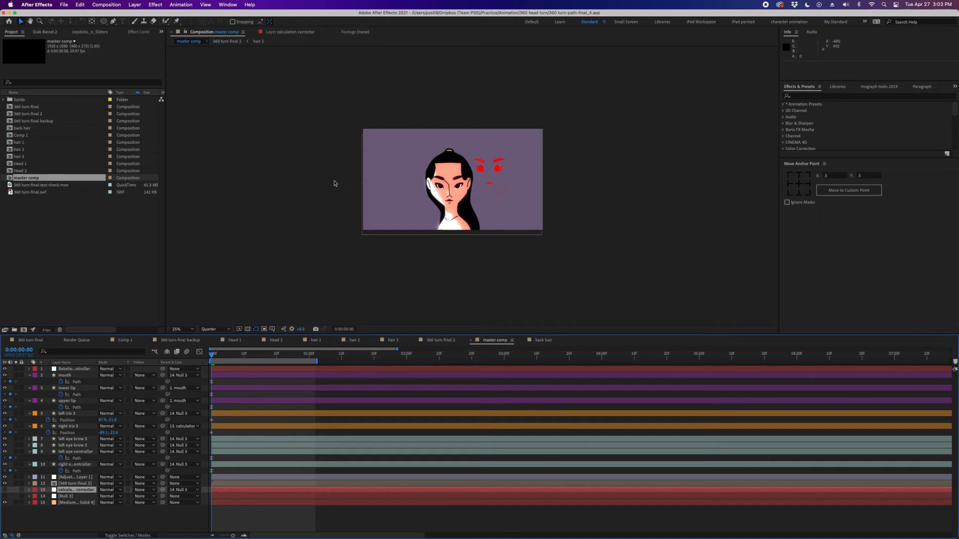
pyautogui.click(28, 108)
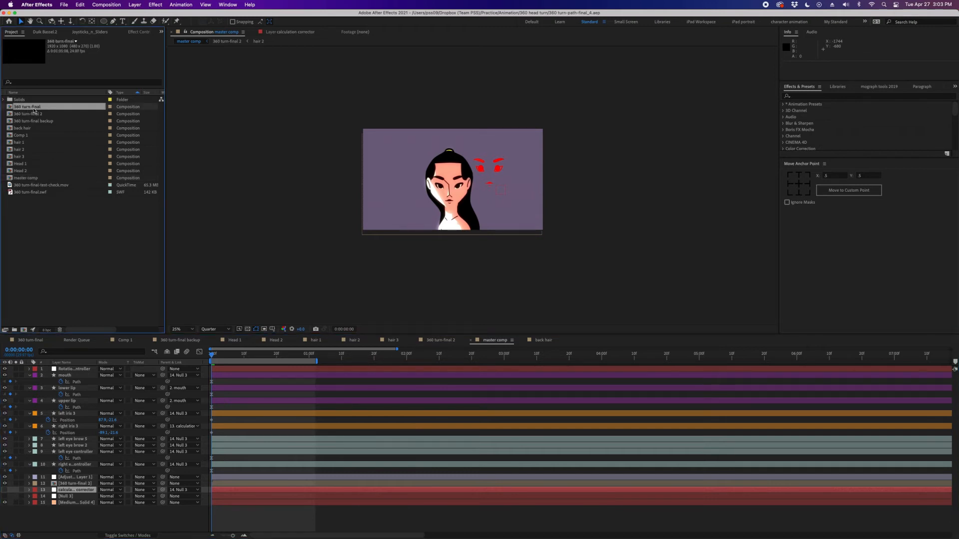
pyautogui.doubleClick(33, 110)
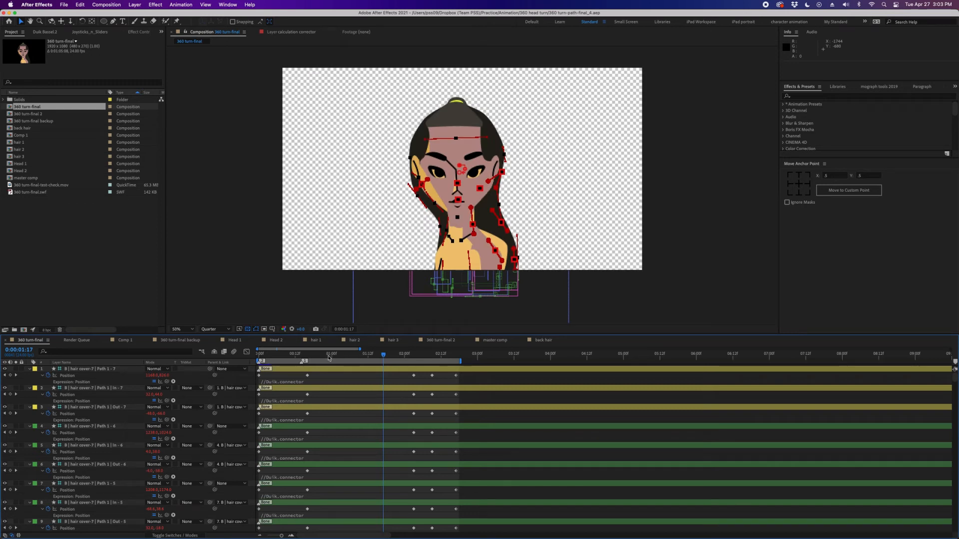
pyautogui.moveTo(305, 361)
pyautogui.mouseDown()
pyautogui.moveTo(294, 361)
pyautogui.moveTo(304, 361)
pyautogui.mouseUp()
pyautogui.press('pagedown')
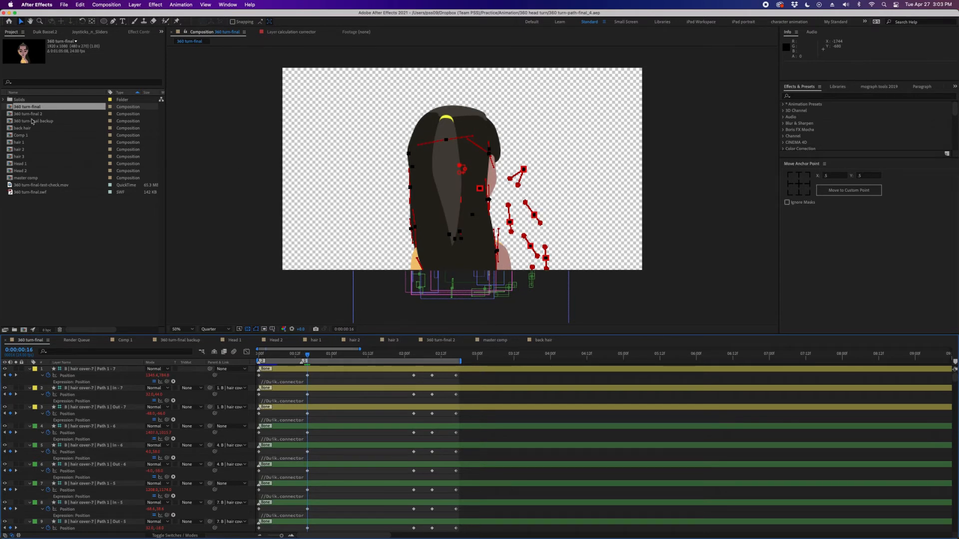
# Open the 360 turn-final 2 composition, reveal its layers' keyframes and examine the head turn by scrubbing and previewing
pyautogui.click(35, 115)
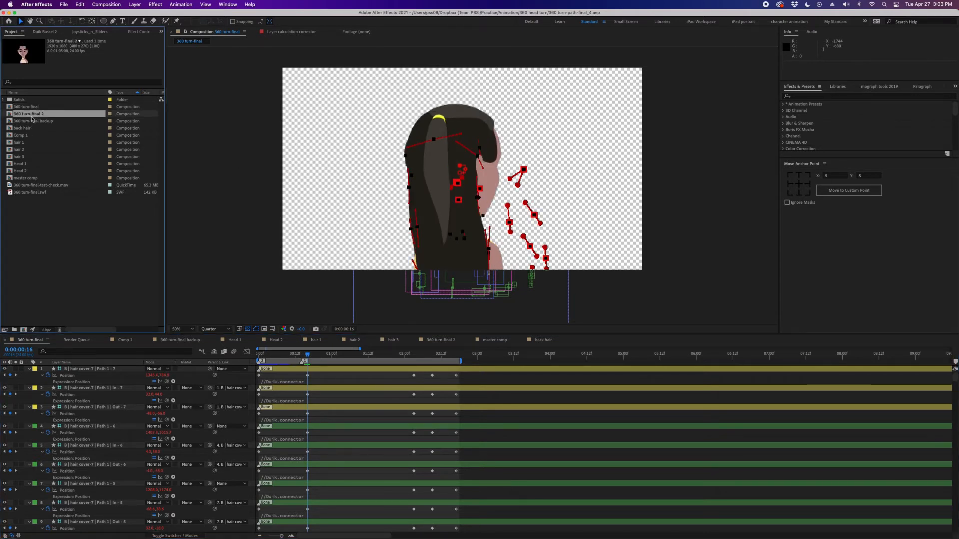
pyautogui.doubleClick(36, 118)
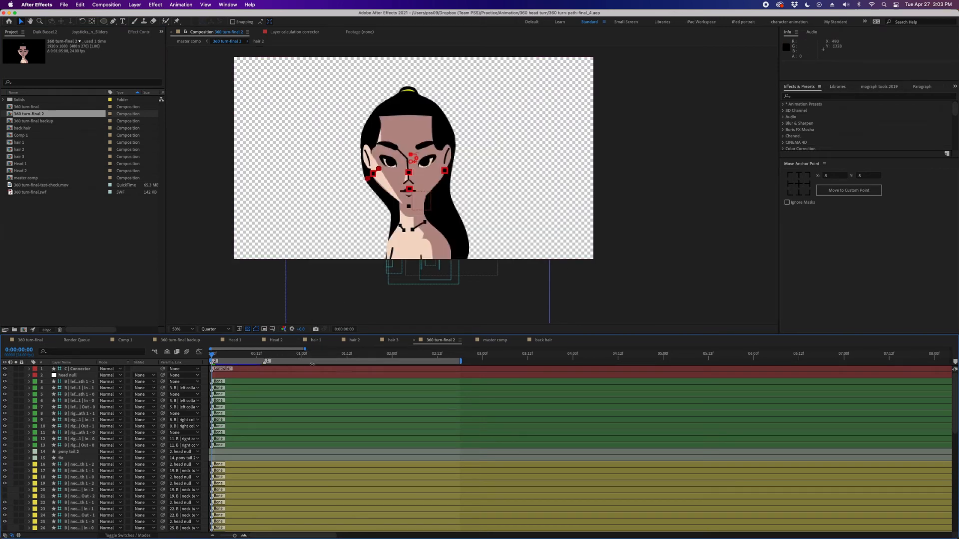
pyautogui.press('u')
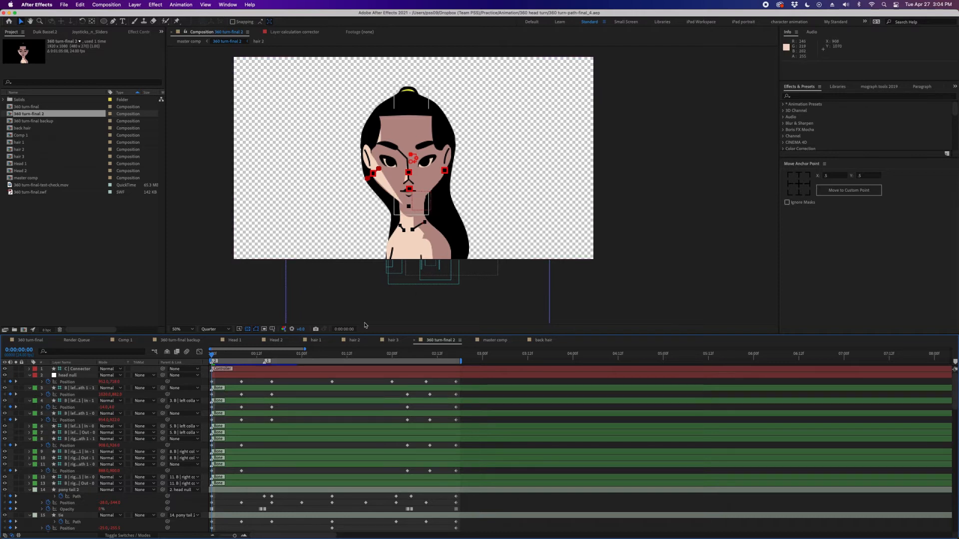
pyautogui.click(280, 358)
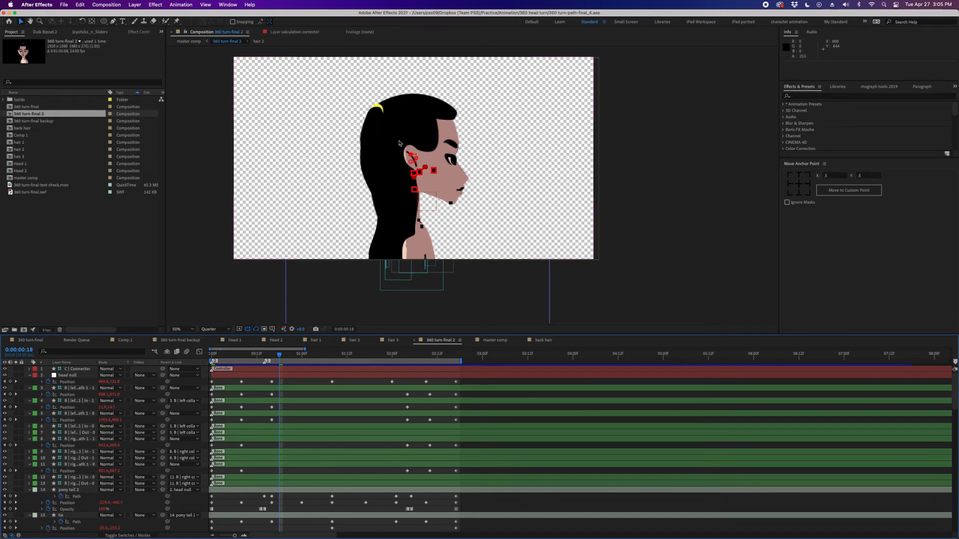
pyautogui.press('space')
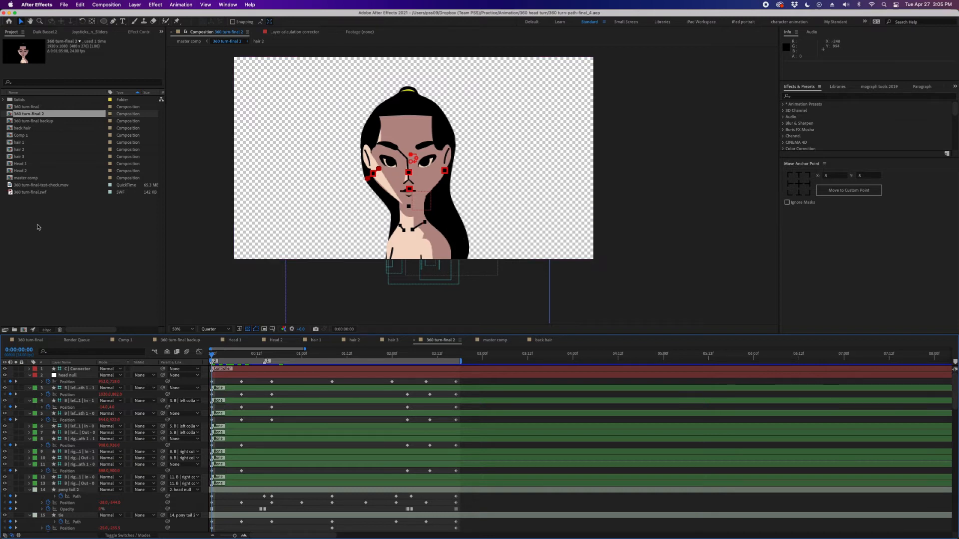
# Create a new composition with the HDTV 1080 24 preset
pyautogui.click(104, 5)
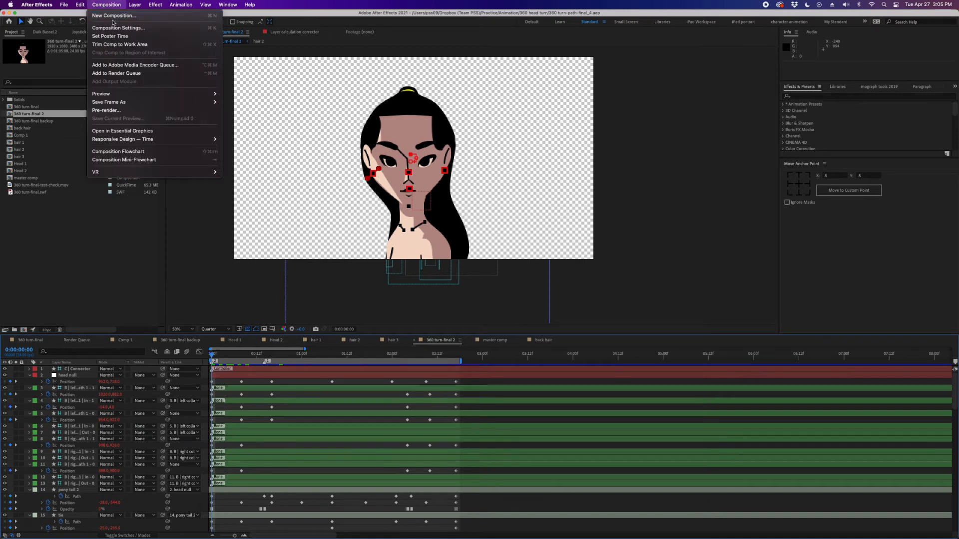
pyautogui.click(118, 16)
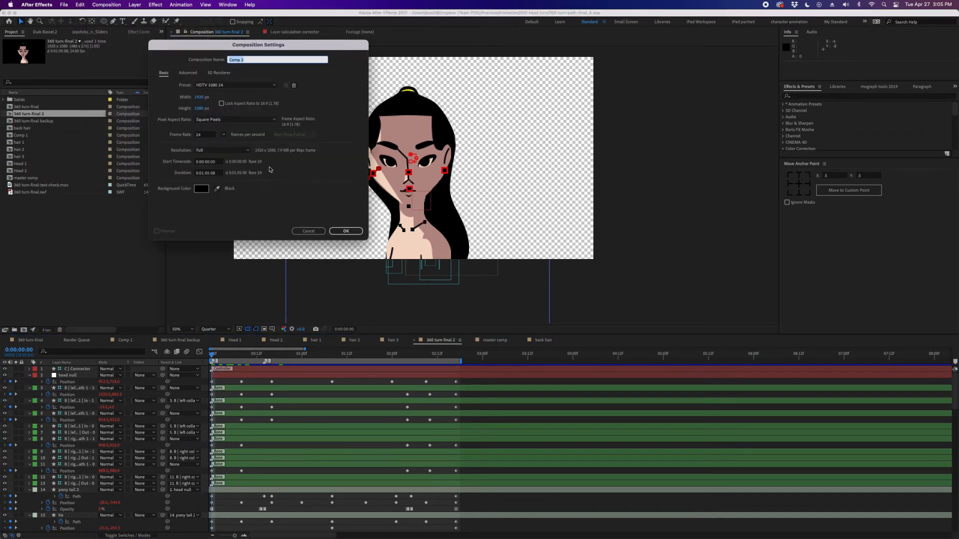
pyautogui.click(352, 232)
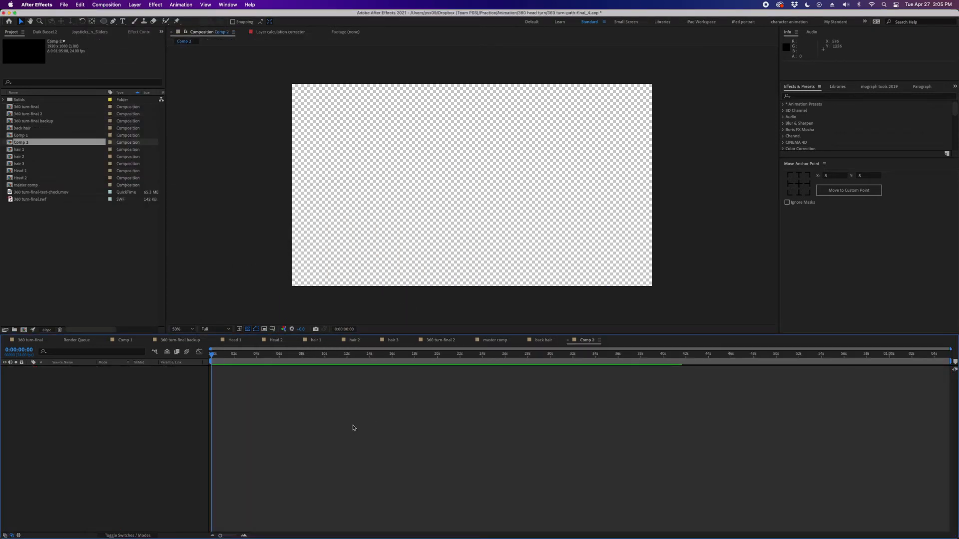
# Draw a closed, curved head-and-shoulders silhouette with the Pen tool, spanning nearly the full height of the frame
pyautogui.press('g')
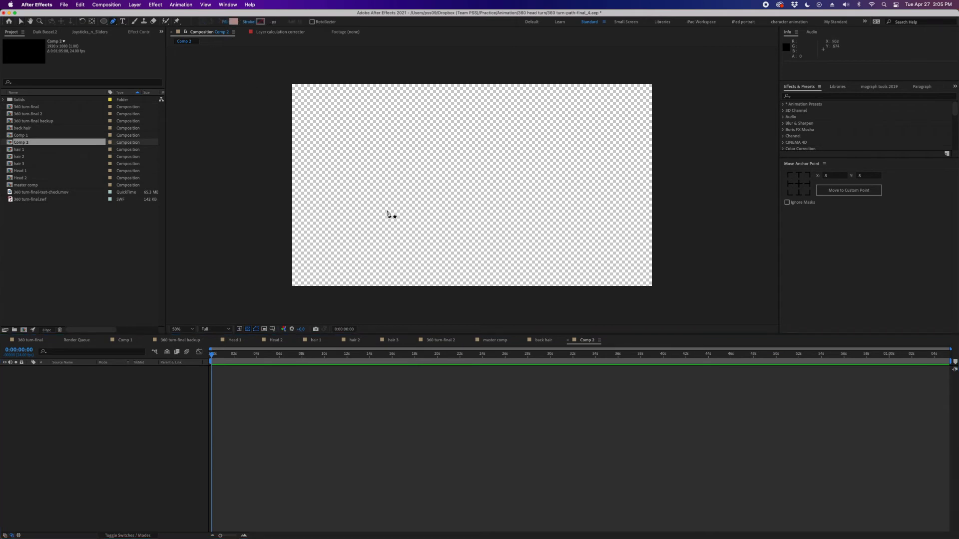
pyautogui.moveTo(414, 209); pyautogui.dragTo(410, 186)
pyautogui.moveTo(407, 126); pyautogui.dragTo(435, 119)
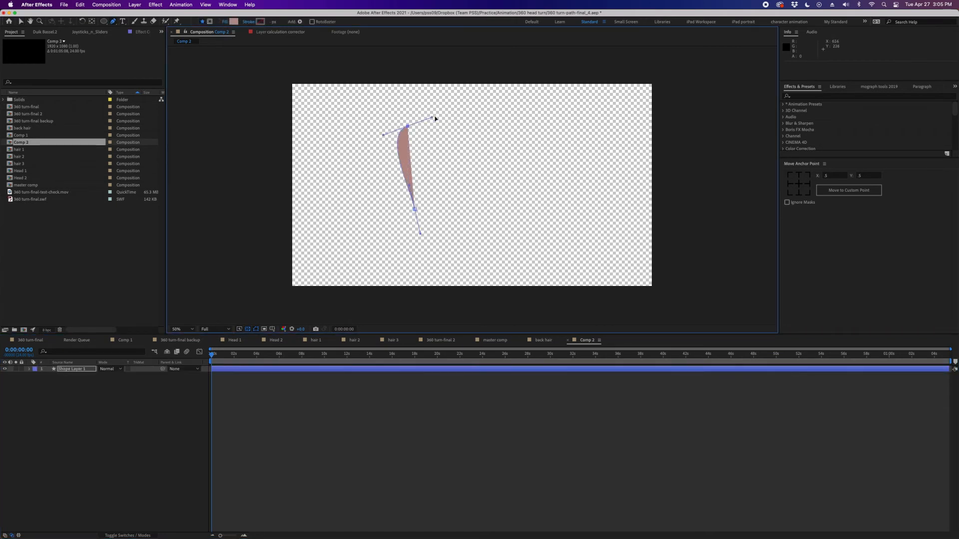
pyautogui.moveTo(487, 103); pyautogui.dragTo(494, 136)
pyautogui.moveTo(489, 190); pyautogui.dragTo(395, 223)
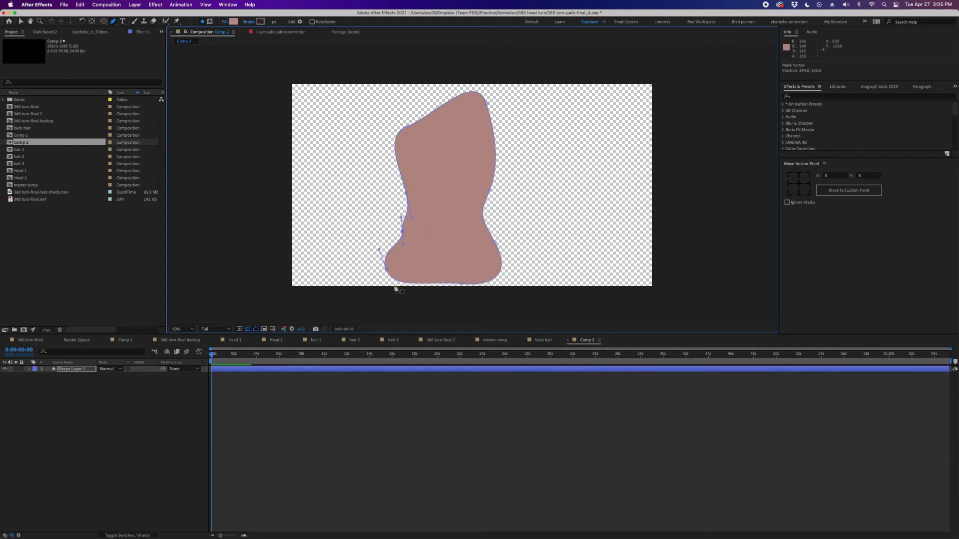
pyautogui.click(289, 422)
# Reveal the silhouette layer's shape properties and keyframe its path at the first frame
pyautogui.click(253, 372)
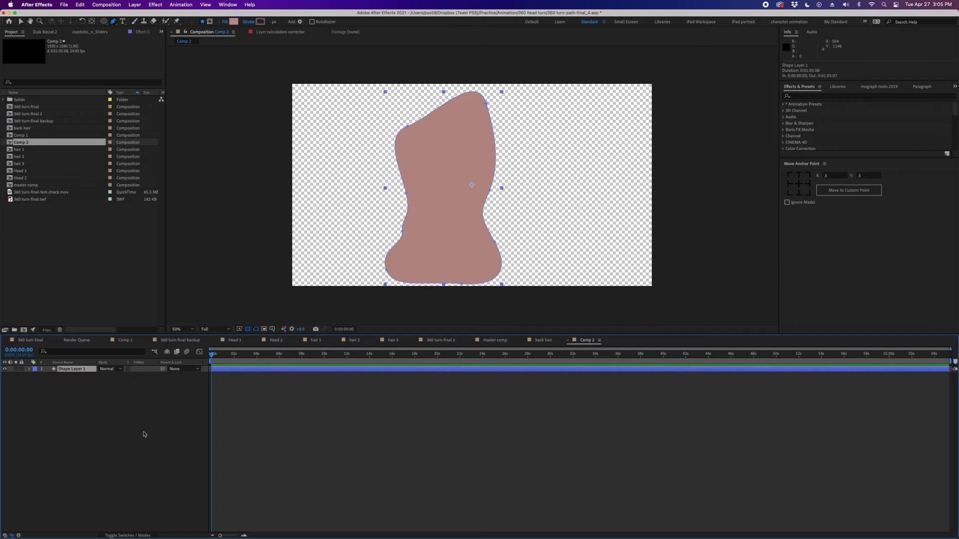
pyautogui.press('u')
pyautogui.press('u')
pyautogui.click(59, 388)
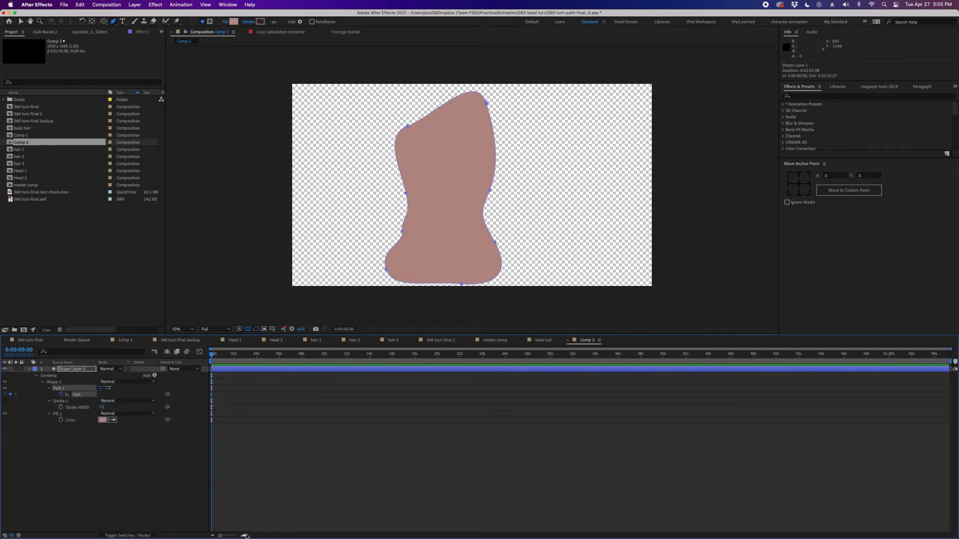
# At 0:00:00:09, move the silhouette's path points inward to form a narrower, bent shape as a second path keyframe
pyautogui.click(245, 535)
pyautogui.press('space')
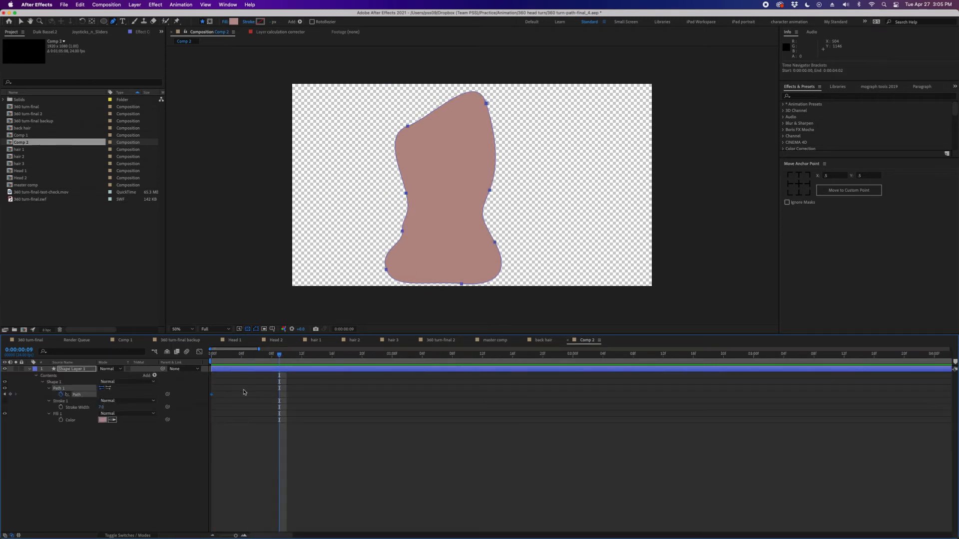
pyautogui.click(267, 389)
pyautogui.press('v')
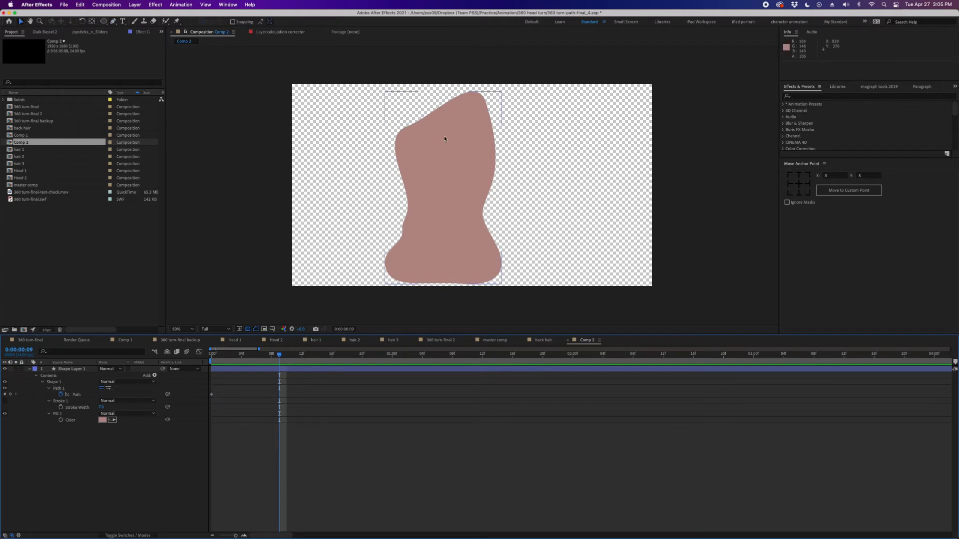
pyautogui.click(434, 167)
pyautogui.moveTo(410, 199); pyautogui.dragTo(407, 101)
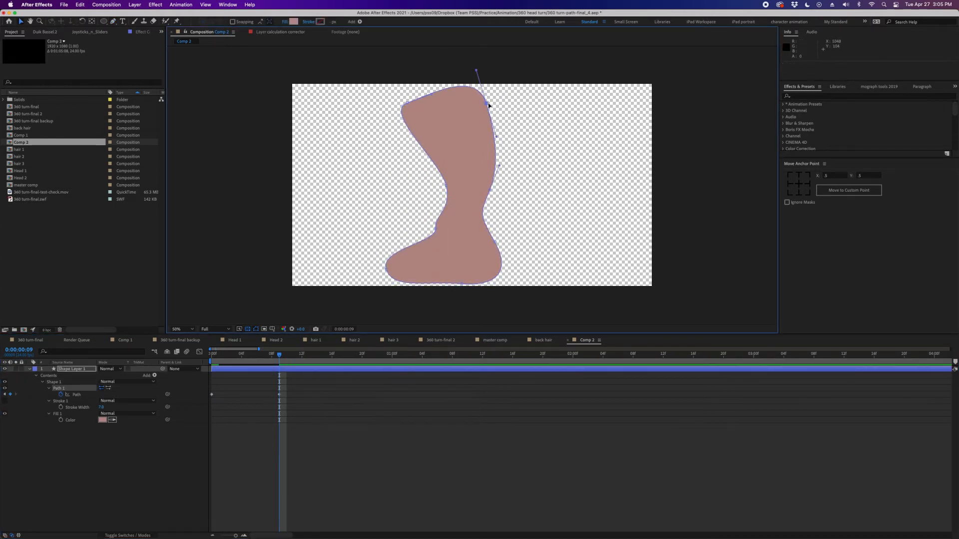
pyautogui.moveTo(487, 102); pyautogui.dragTo(456, 111)
pyautogui.moveTo(489, 191); pyautogui.dragTo(475, 187)
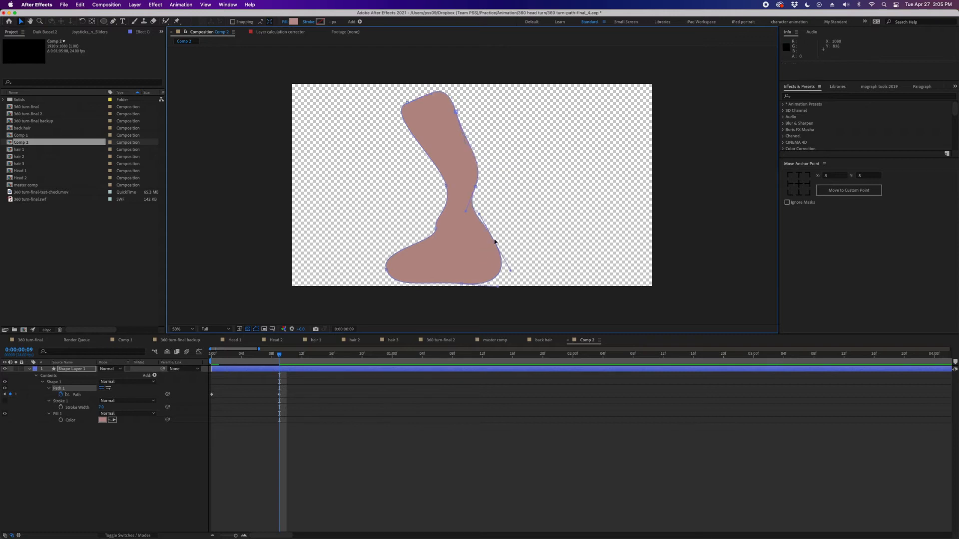
pyautogui.moveTo(494, 242); pyautogui.dragTo(497, 282)
pyautogui.moveTo(386, 269); pyautogui.dragTo(407, 269)
pyautogui.click(336, 421)
# Check the in-between shape at 0:00:00:06 and select the path point on the right side of the silhouette's middle
pyautogui.moveTo(270, 359)
pyautogui.mouseDown()
pyautogui.moveTo(249, 357)
pyautogui.moveTo(277, 356)
pyautogui.moveTo(212, 356)
pyautogui.moveTo(288, 340)
pyautogui.moveTo(211, 356)
pyautogui.moveTo(264, 380)
pyautogui.moveTo(257, 360)
pyautogui.mouseUp()
pyautogui.click(266, 374)
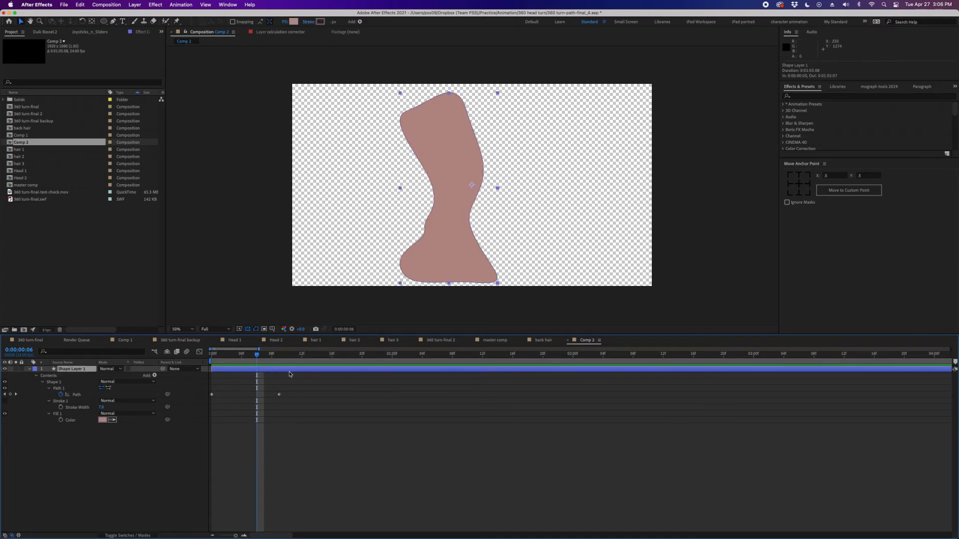
pyautogui.click(466, 223)
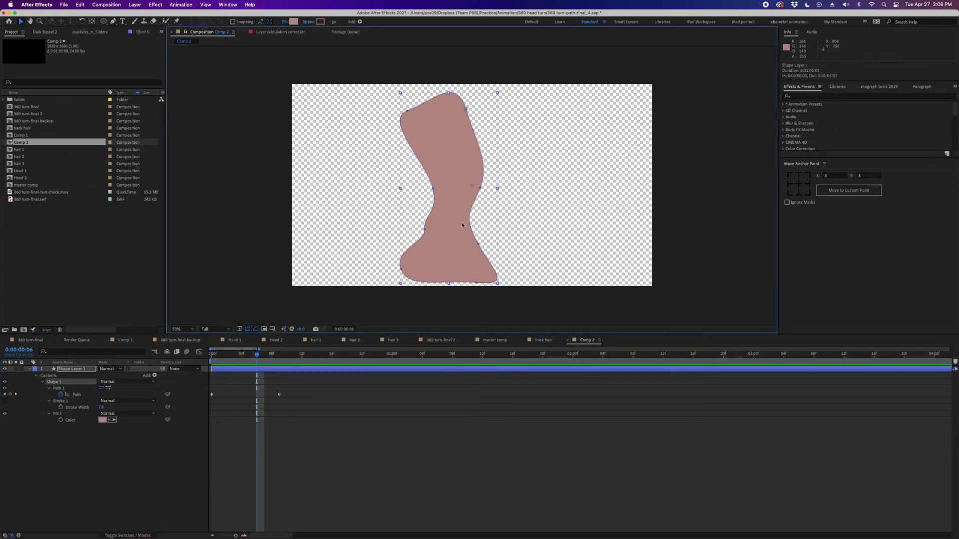
pyautogui.click(479, 189)
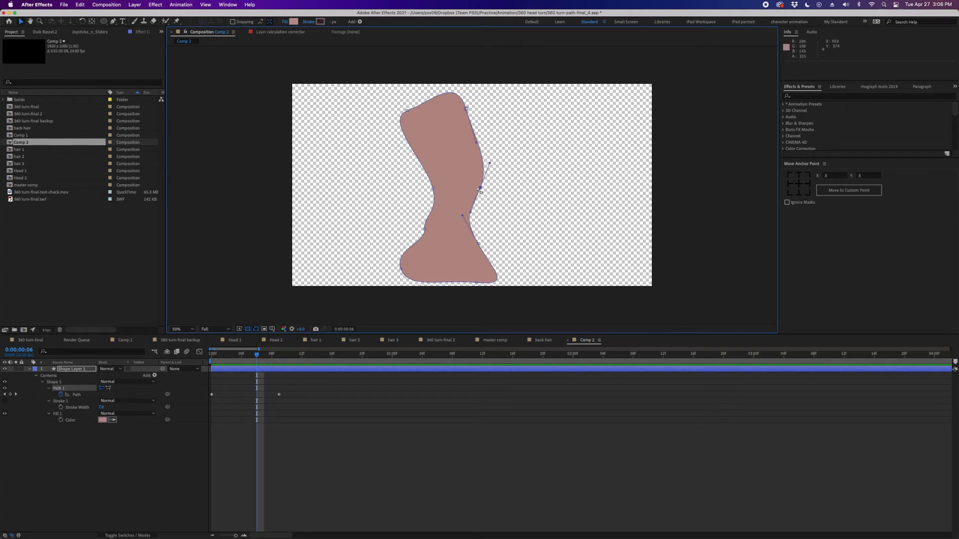
# Return to the first frame and delete both path keyframes of the silhouette
pyautogui.click(423, 196)
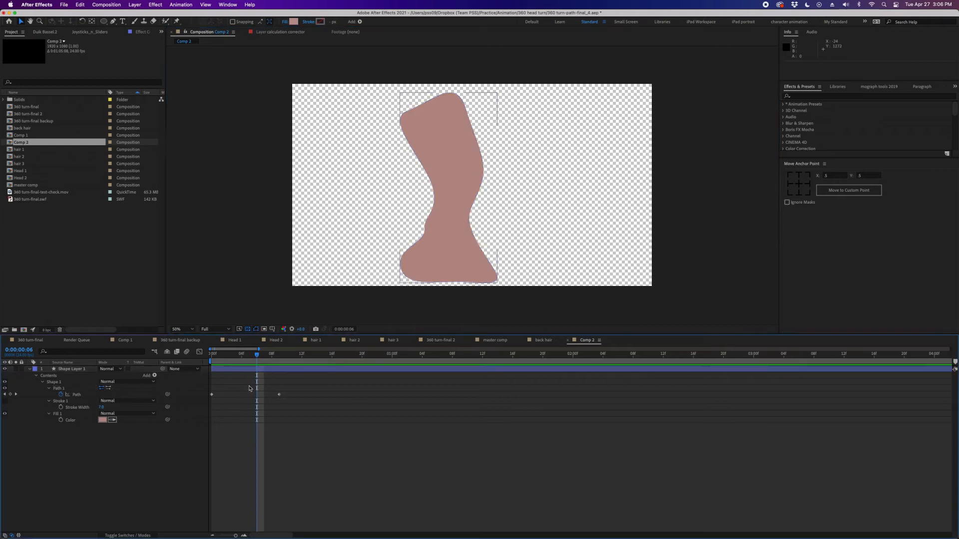
pyautogui.press('Home')
pyautogui.click(236, 370)
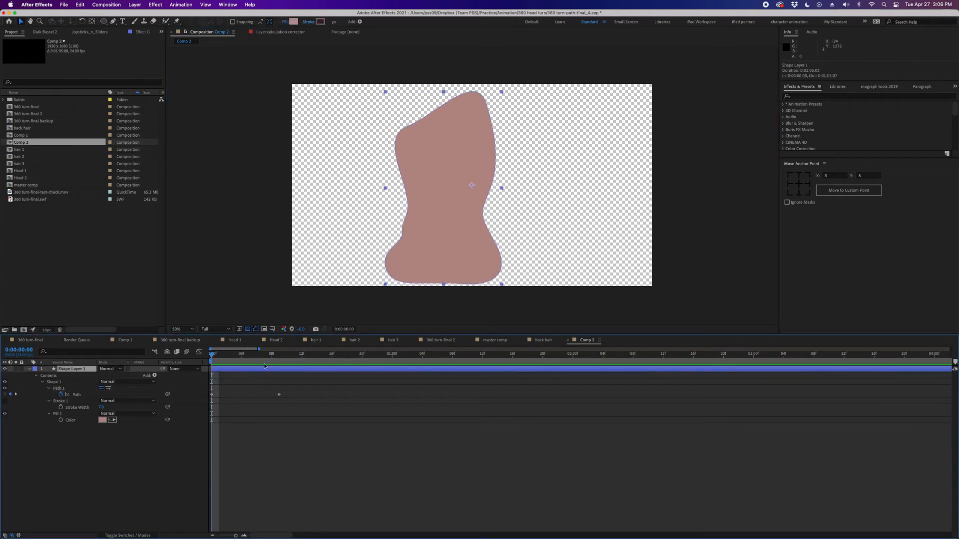
pyautogui.click(78, 400)
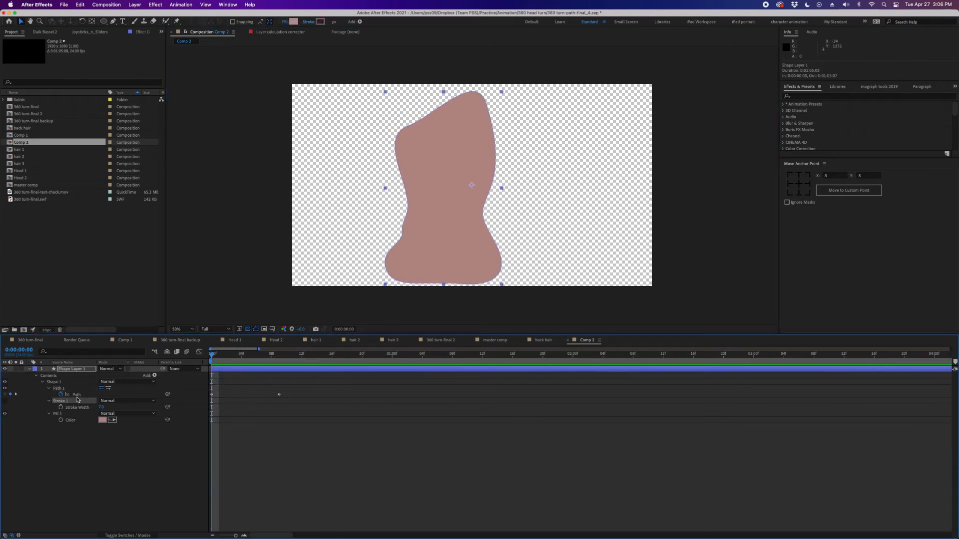
pyautogui.click(76, 395)
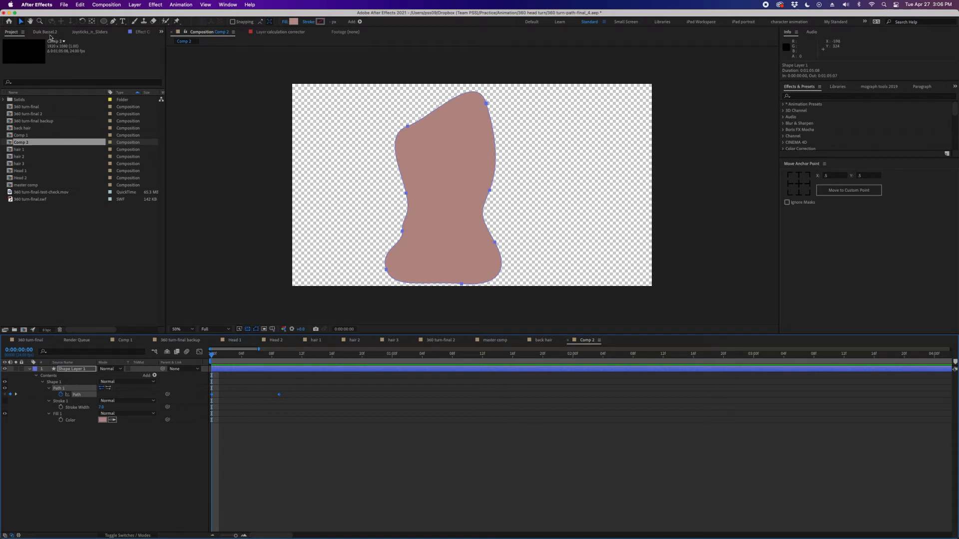
pyautogui.click(48, 32)
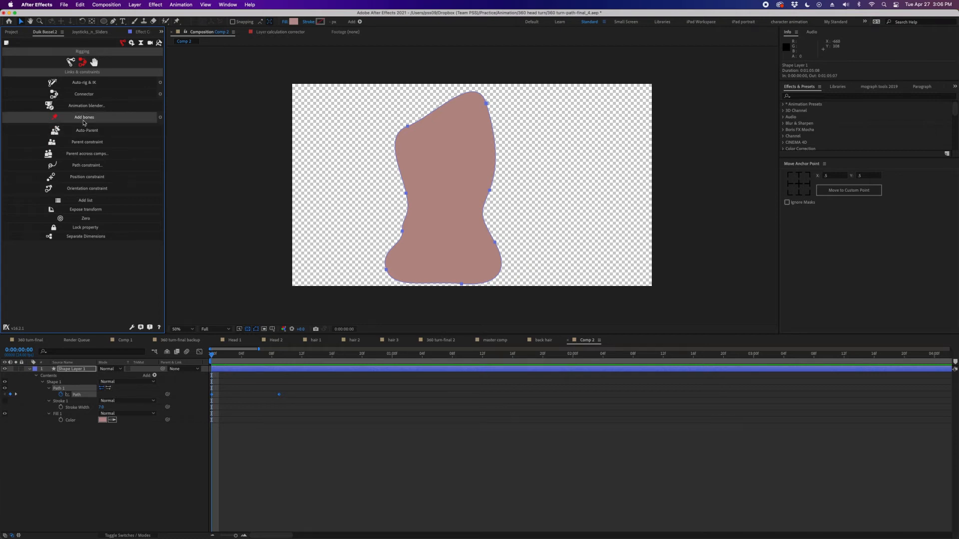
pyautogui.moveTo(304, 388); pyautogui.dragTo(227, 411)
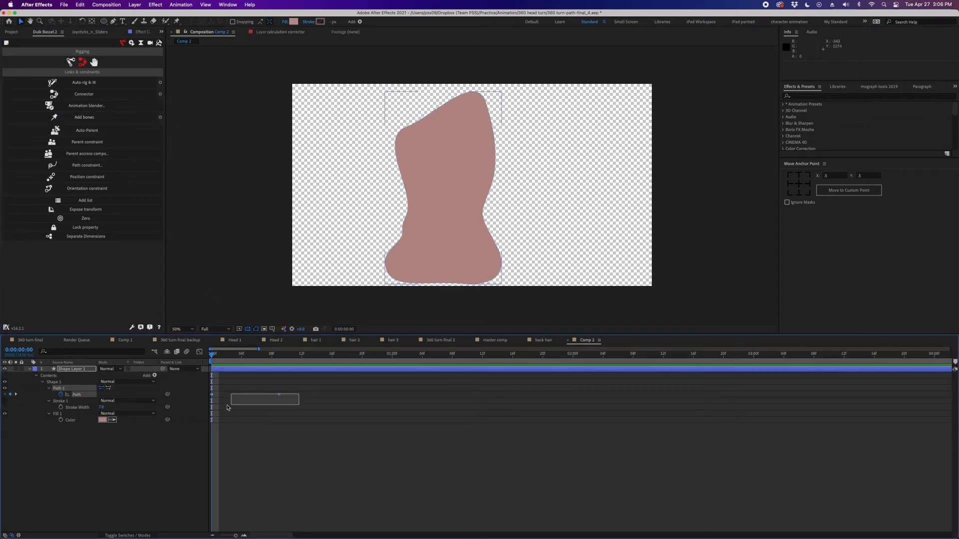
pyautogui.moveTo(304, 385); pyautogui.dragTo(201, 403)
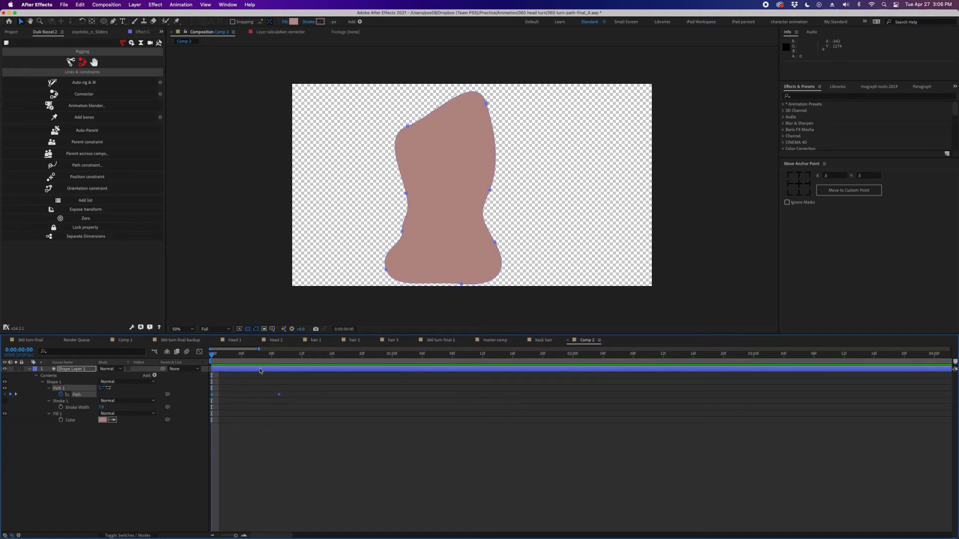
pyautogui.press('Delete')
pyautogui.click(207, 436)
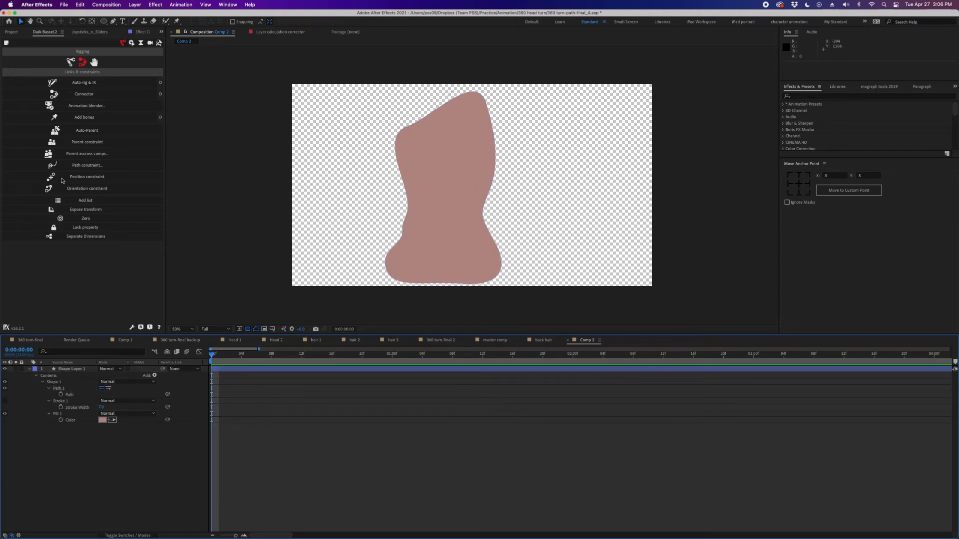
# Add Duik bones to the silhouette's Path property
pyautogui.click(66, 395)
pyautogui.click(68, 395)
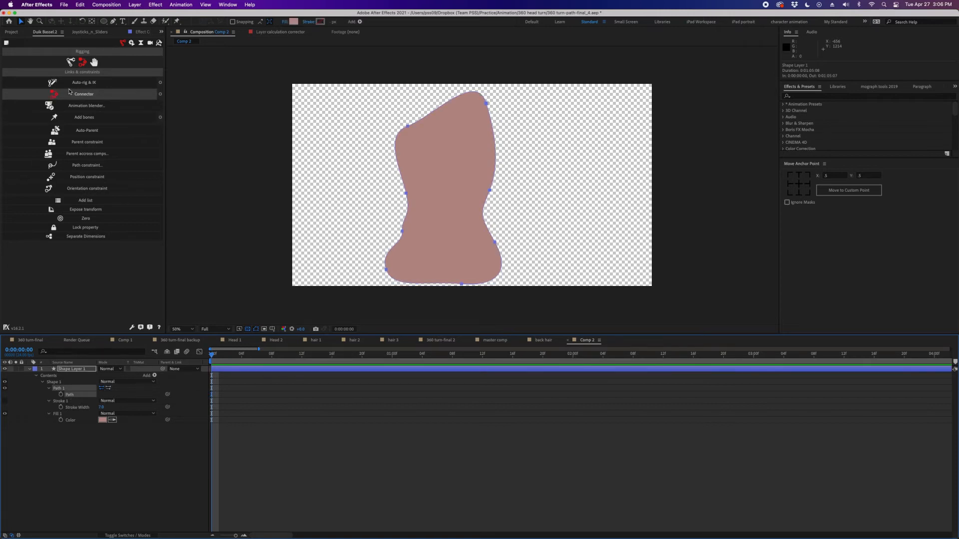
pyautogui.click(84, 118)
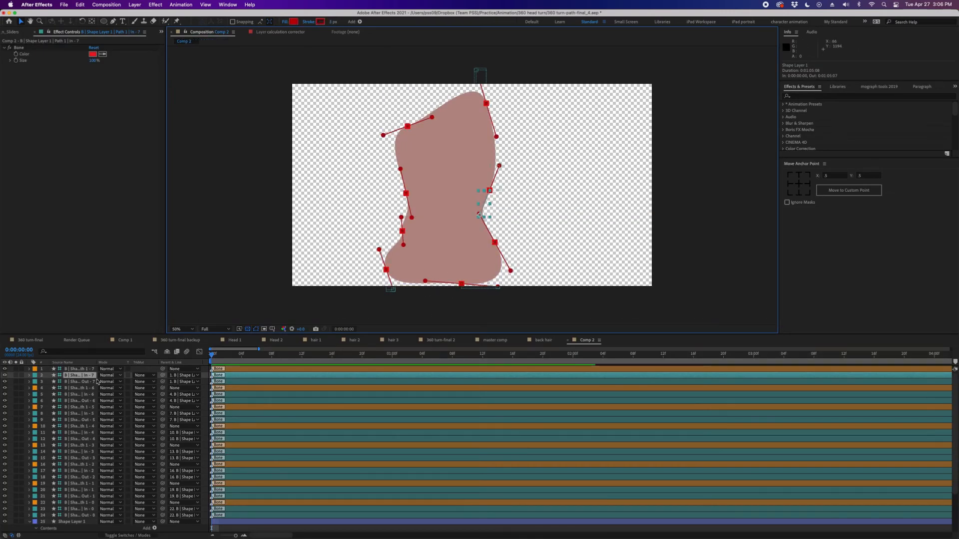
# Move the bone on the right side of the silhouette's middle inward to narrow the shape
pyautogui.click(75, 369)
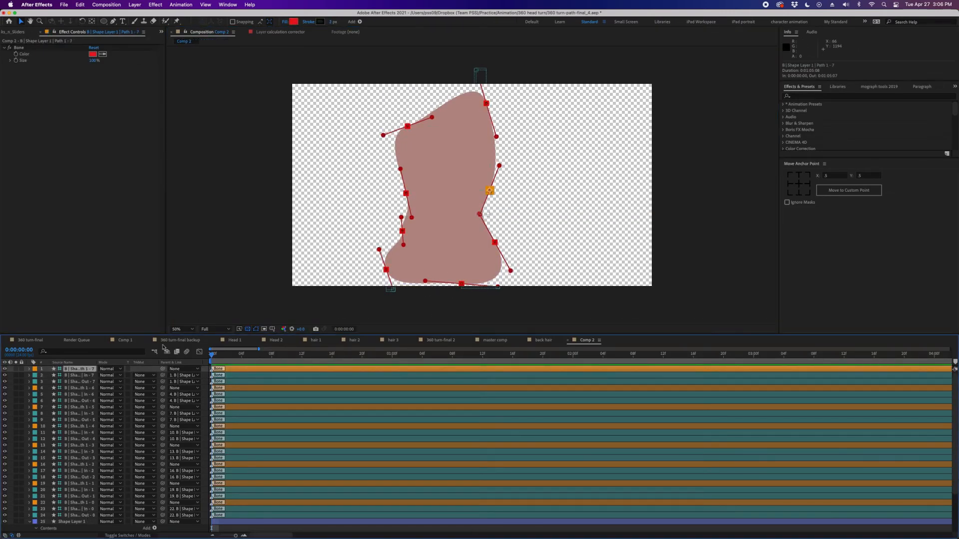
pyautogui.moveTo(491, 191); pyautogui.dragTo(410, 195)
pyautogui.click(409, 193)
pyautogui.press('alt+shift+KP_Add')
pyautogui.press('alt+shift+KP_Add')
pyautogui.press('alt+shift+KP_Add')
pyautogui.press('alt+shift+KP_Add')
pyautogui.press('alt+shift+KP_Add')
pyautogui.press('alt+shift+KP_Add')
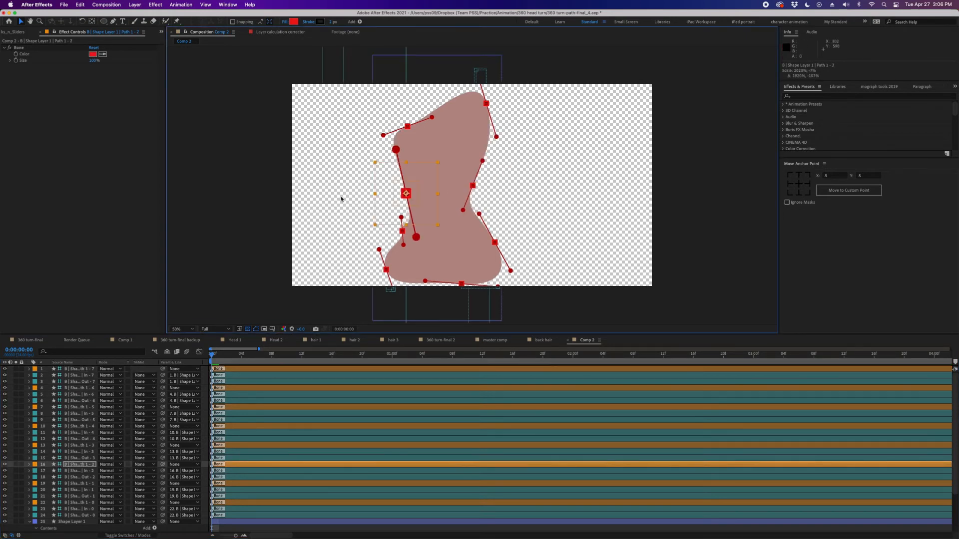
pyautogui.hotkey('ctrl', 'z')
pyautogui.hotkey('ctrl', 'z')
pyautogui.moveTo(406, 199)
pyautogui.mouseDown()
pyautogui.moveTo(372, 200)
pyautogui.moveTo(413, 200)
pyautogui.mouseUp()
pyautogui.hotkey('ctrl', 'z')
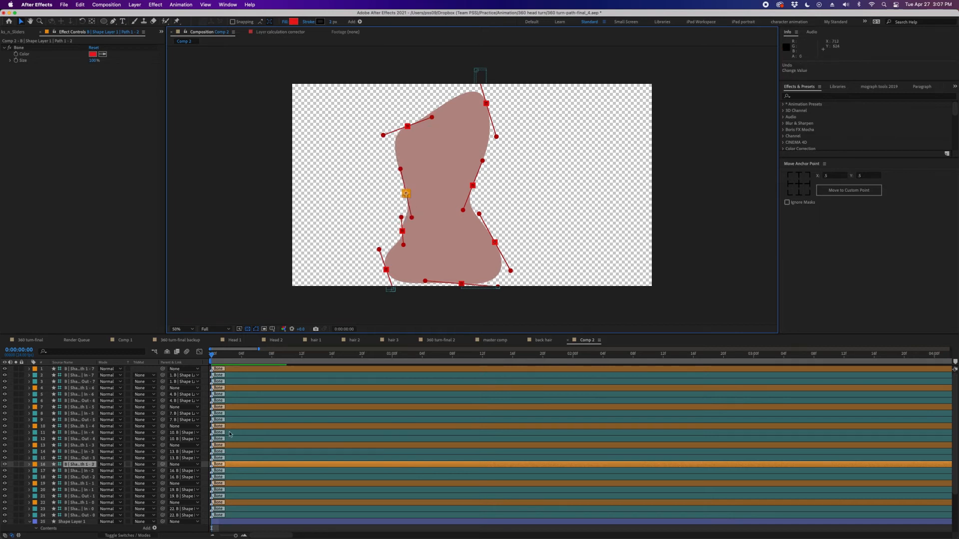
# Select the four upper bones around the silhouette's head and middle together
pyautogui.click(407, 127)
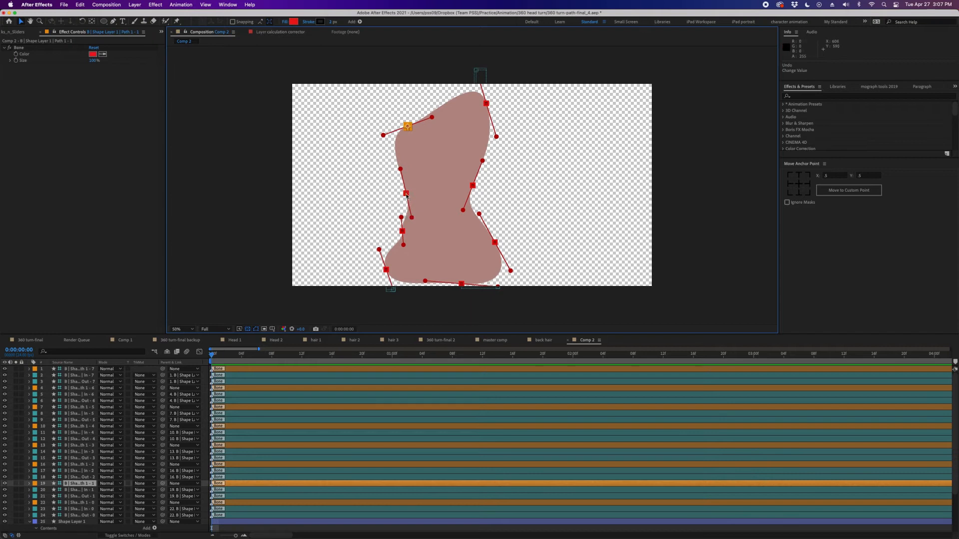
pyautogui.keyDown('shift'); pyautogui.click(406, 194); pyautogui.keyUp('shift')
pyautogui.keyDown('shift'); pyautogui.click(474, 187); pyautogui.keyUp('shift')
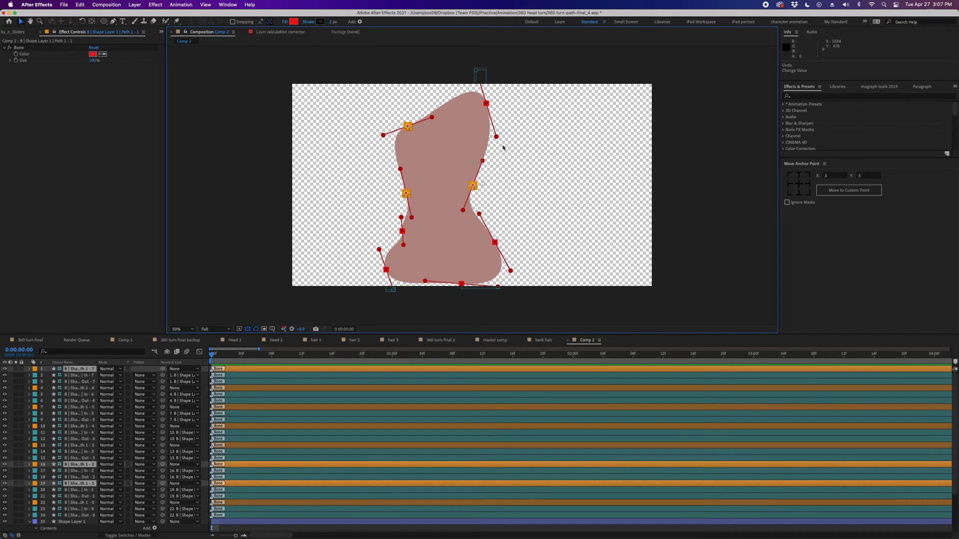
pyautogui.keyDown('shift'); pyautogui.click(486, 104); pyautogui.keyUp('shift')
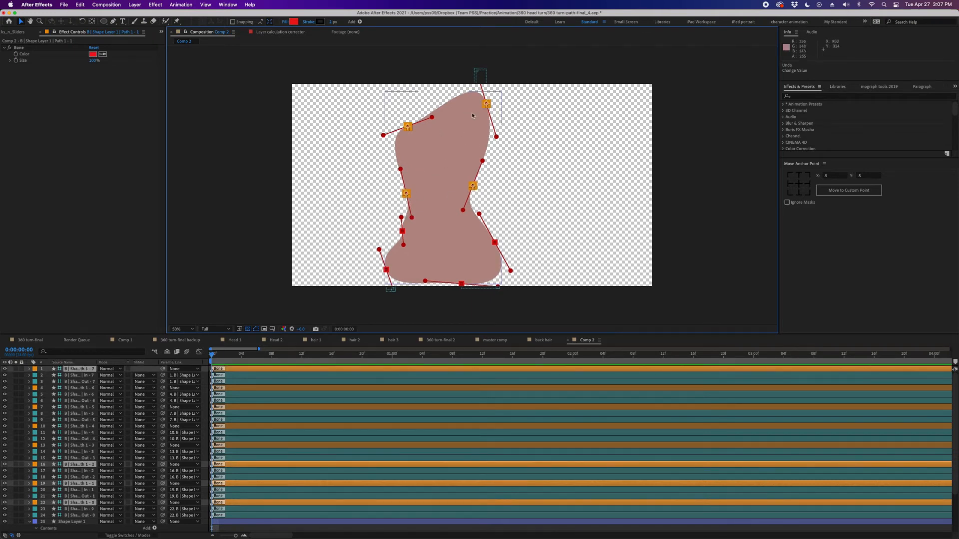
# Select the four lower bones around the silhouette's shoulders and base, nudging the left and bottom ones slightly to the left
pyautogui.click(402, 231)
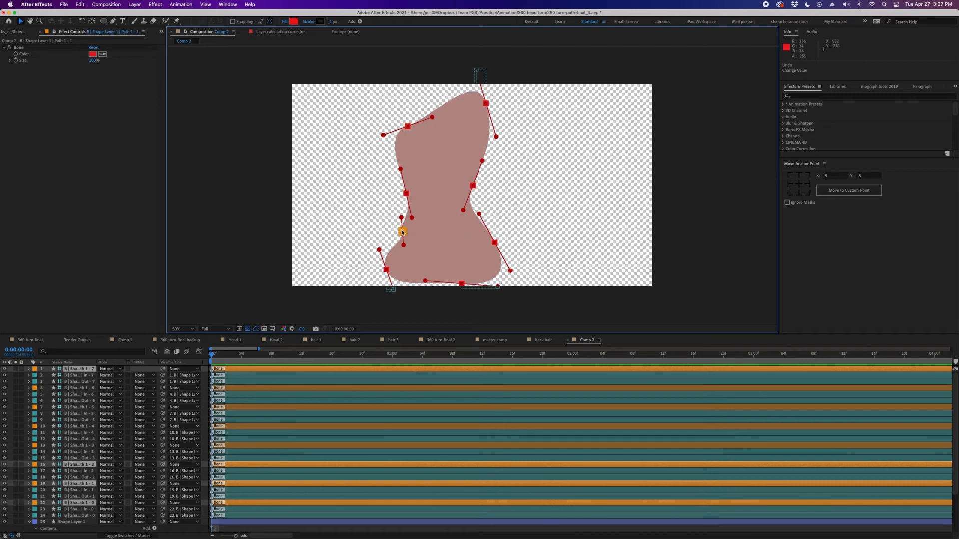
pyautogui.keyDown('shift'); pyautogui.click(386, 271); pyautogui.keyUp('shift')
pyautogui.keyDown('shift'); pyautogui.click(462, 284); pyautogui.keyUp('shift')
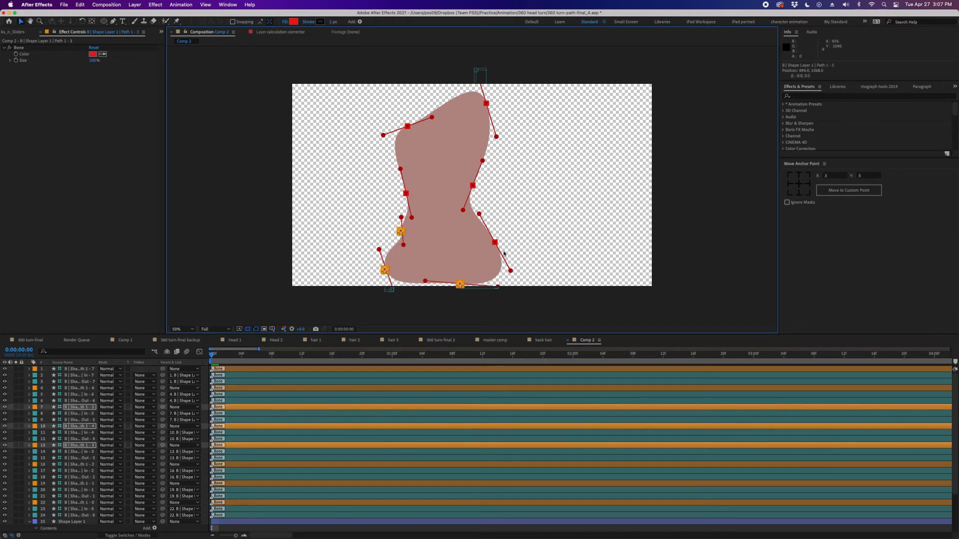
pyautogui.moveTo(462, 284); pyautogui.dragTo(460, 284)
pyautogui.keyDown('shift'); pyautogui.click(494, 244); pyautogui.keyUp('shift')
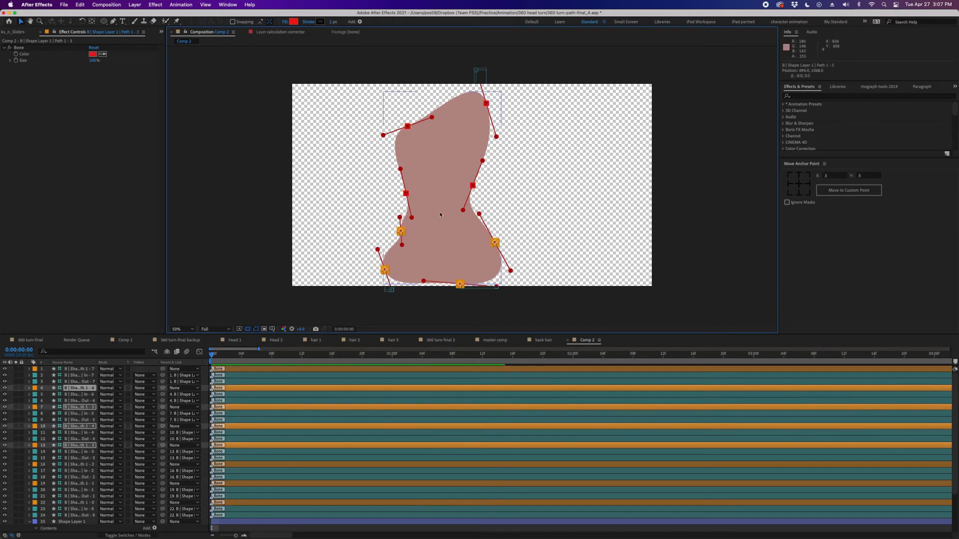
pyautogui.click(573, 220)
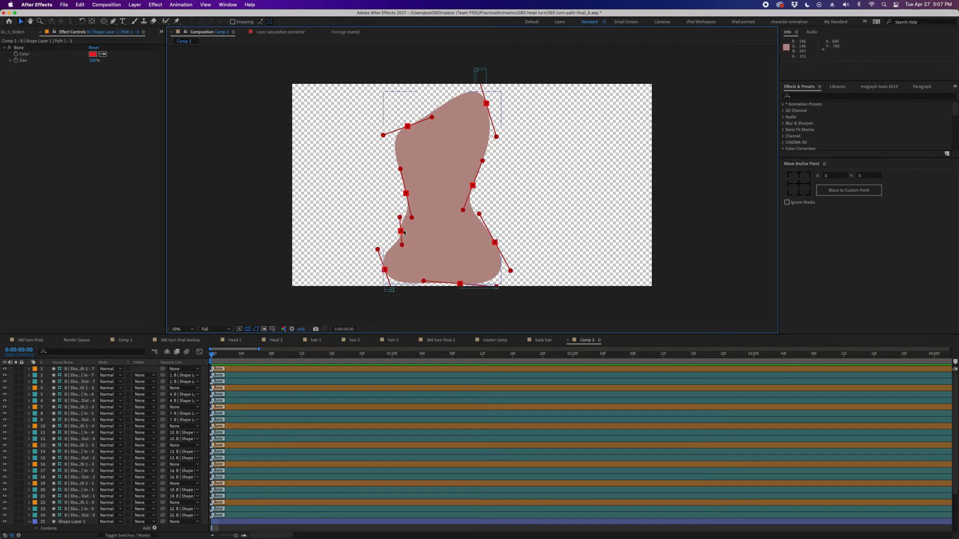
# Try moving the bone on the left side of the silhouette's neck far inward, and undo the move
pyautogui.moveTo(402, 233); pyautogui.dragTo(441, 230)
pyautogui.press('super+z')
pyautogui.press('super+z')
pyautogui.press('super+z')
pyautogui.press('super+z')
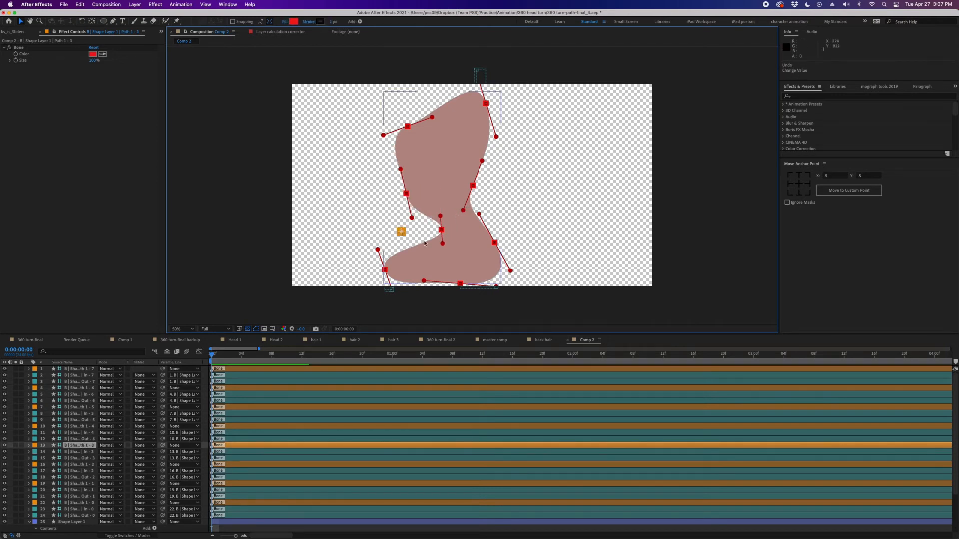
pyautogui.press('super+z')
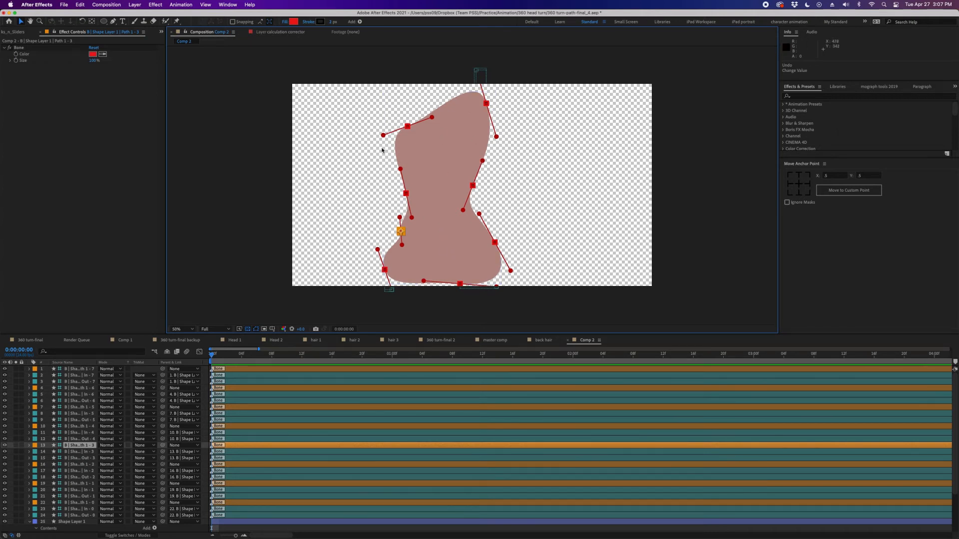
# Open the 360 turn-final 2 composition from the project
pyautogui.press('super+0')
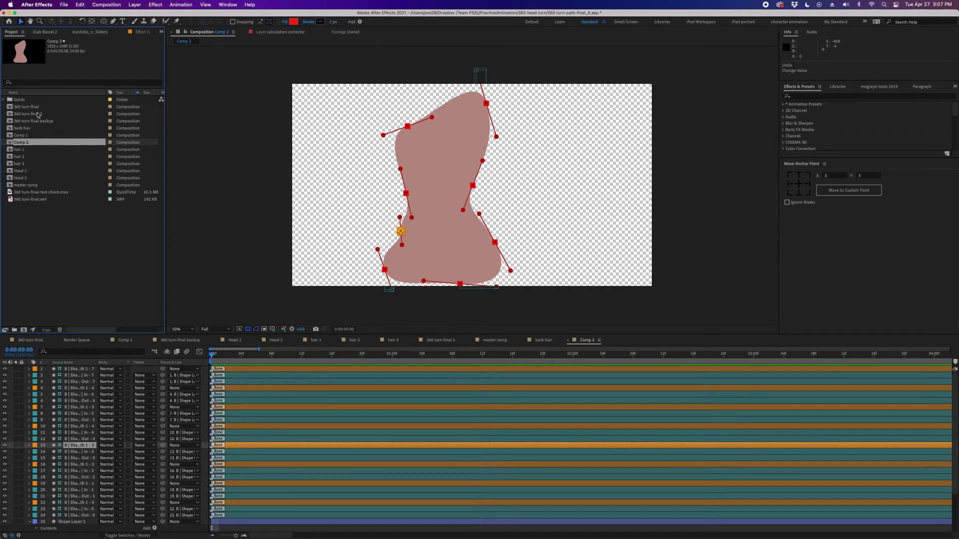
pyautogui.click(38, 114)
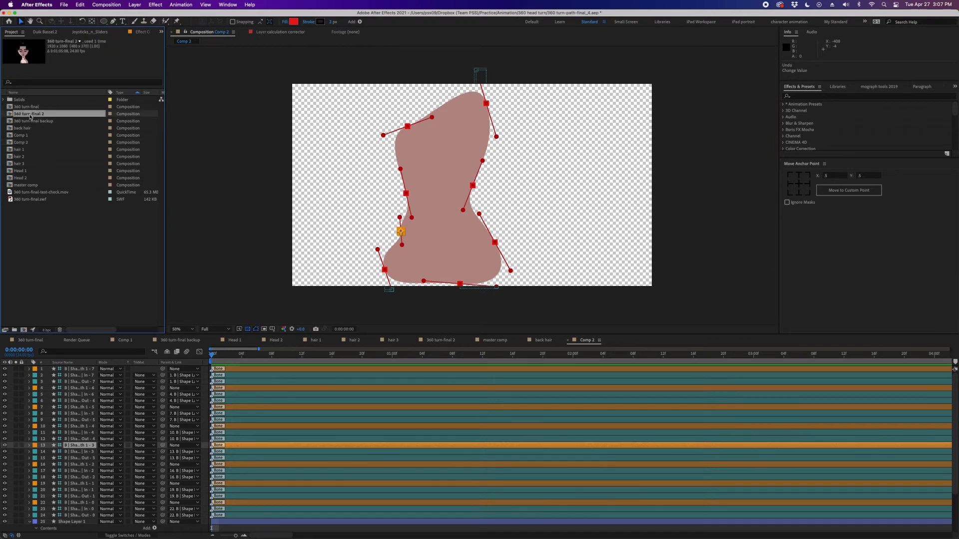
pyautogui.doubleClick(32, 116)
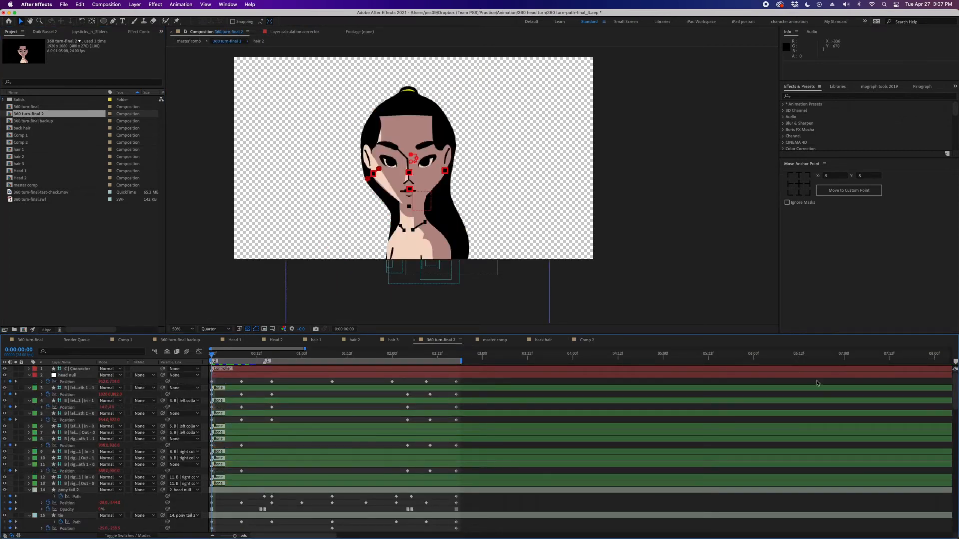
# Open the hair 3 precomp from the layer stack, show its whole frame and select the head null
pyautogui.scroll(-10, 943, 456)
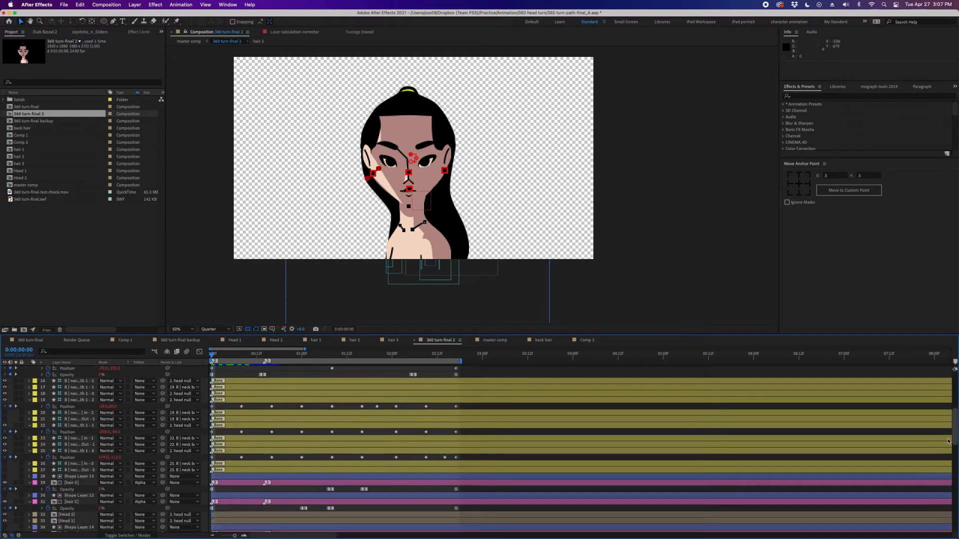
pyautogui.scroll(-3, 942, 455)
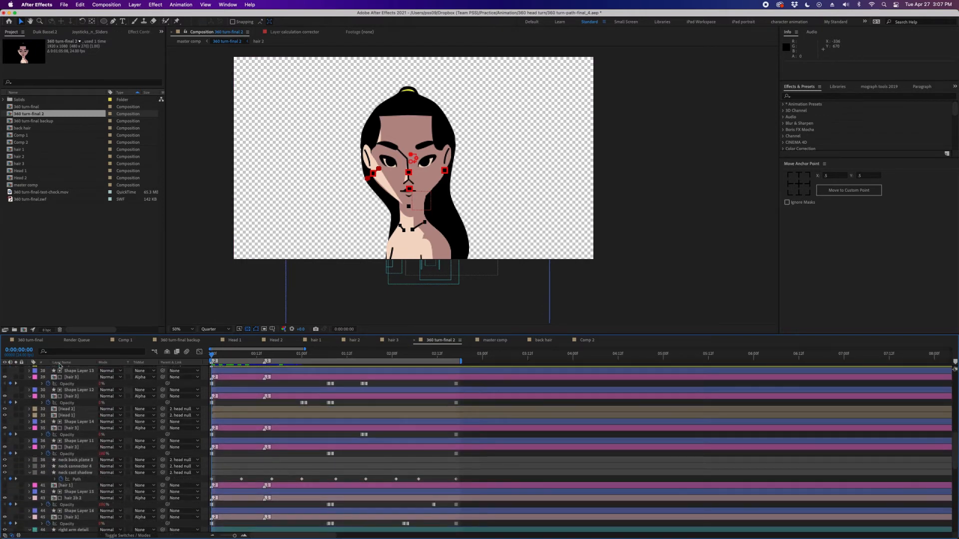
pyautogui.doubleClick(75, 378)
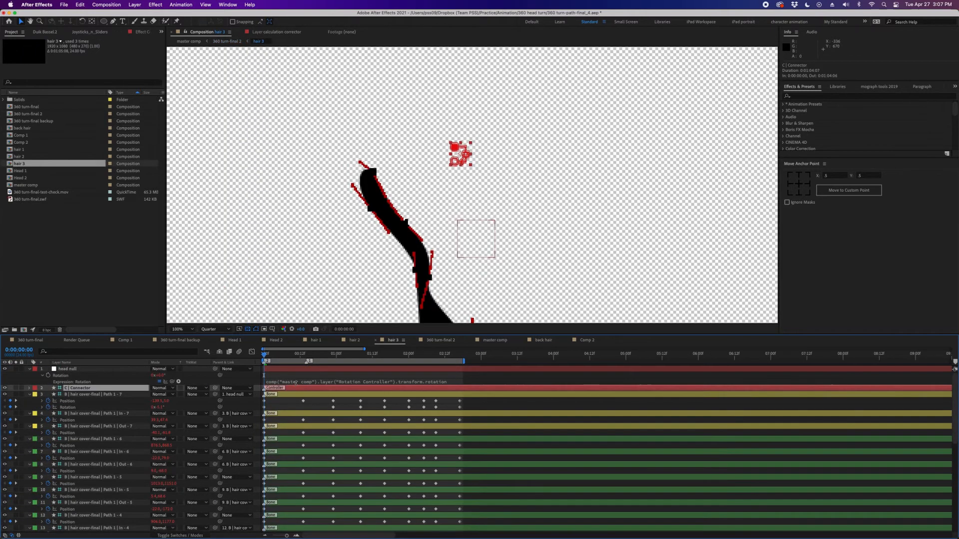
pyautogui.click(301, 409)
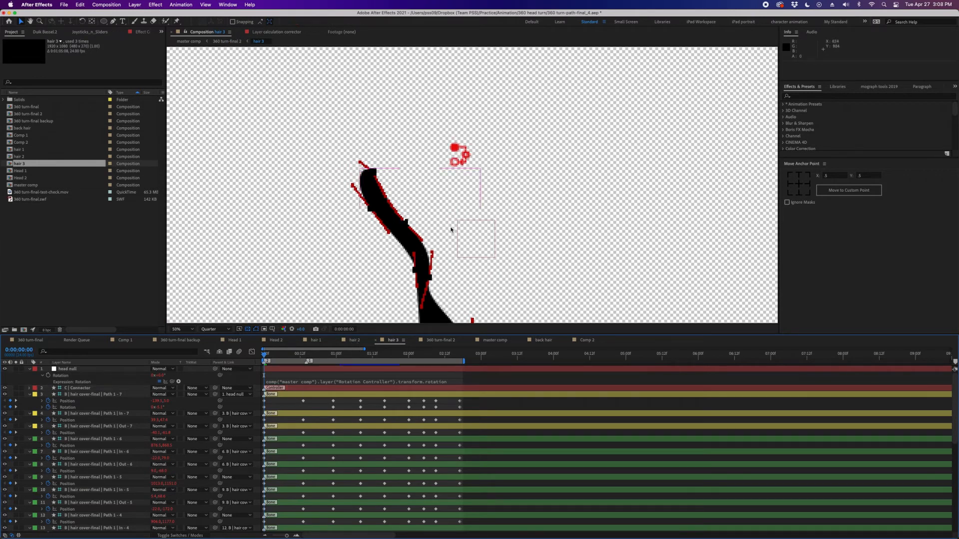
pyautogui.press(',')
pyautogui.click(472, 205)
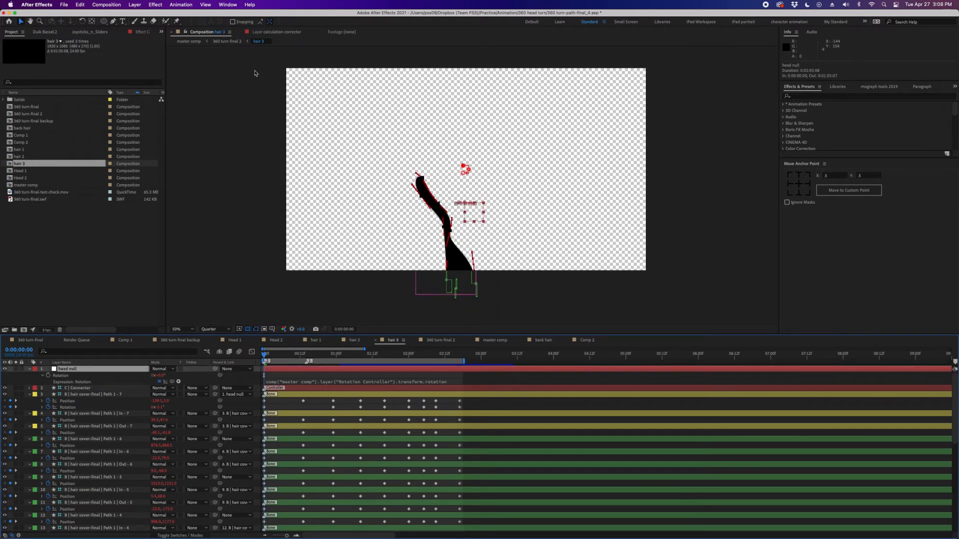
# Look at the master comp, return to 360 turn-final 2 and select its Connector layer
pyautogui.click(227, 42)
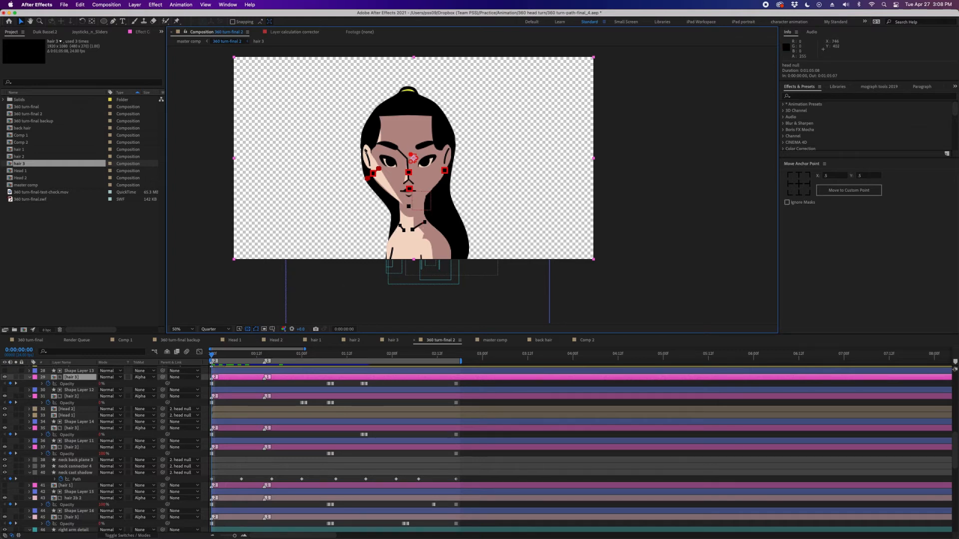
pyautogui.click(188, 41)
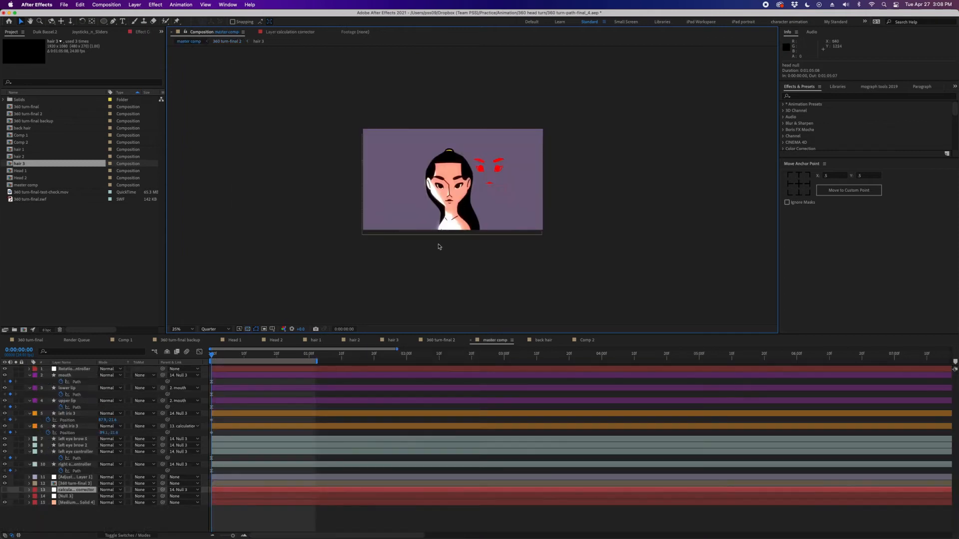
pyautogui.click(222, 41)
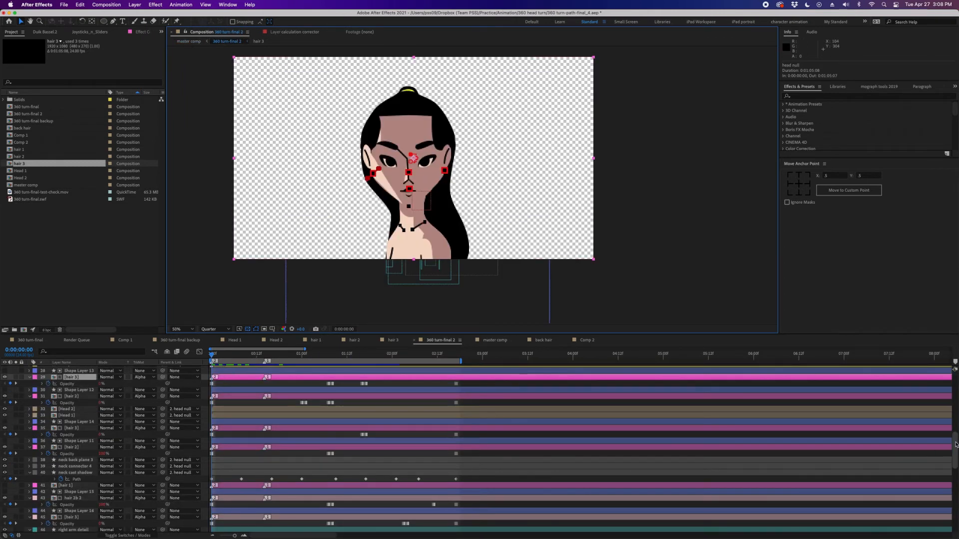
pyautogui.moveTo(955, 444); pyautogui.dragTo(955, 387)
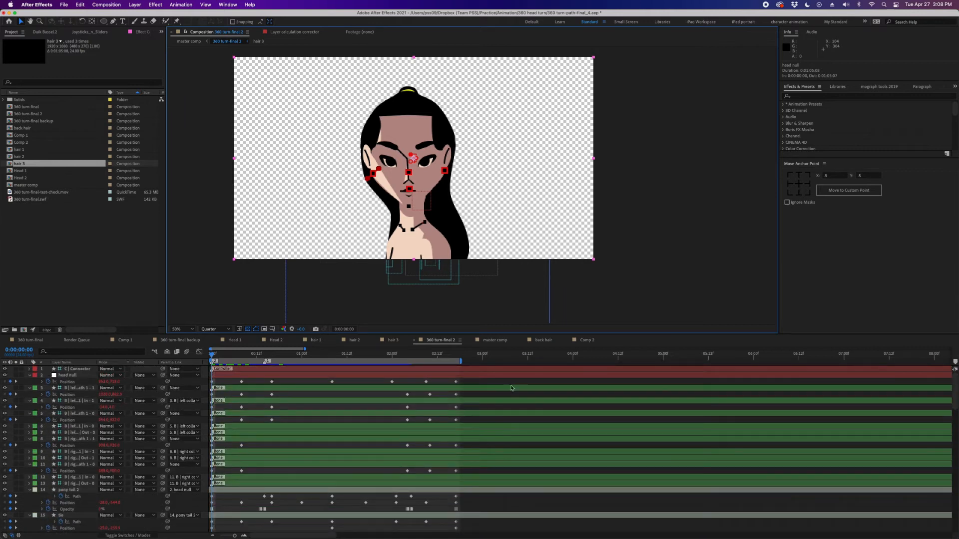
pyautogui.click(80, 369)
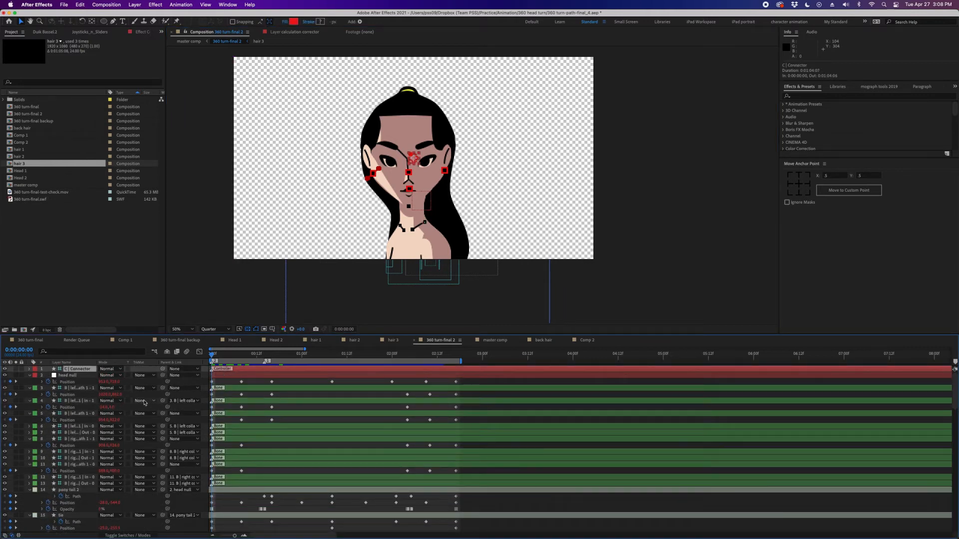
# Reveal the Connector layer's expressions and open the Head control slider's expression
pyautogui.press('e')
pyautogui.press('e')
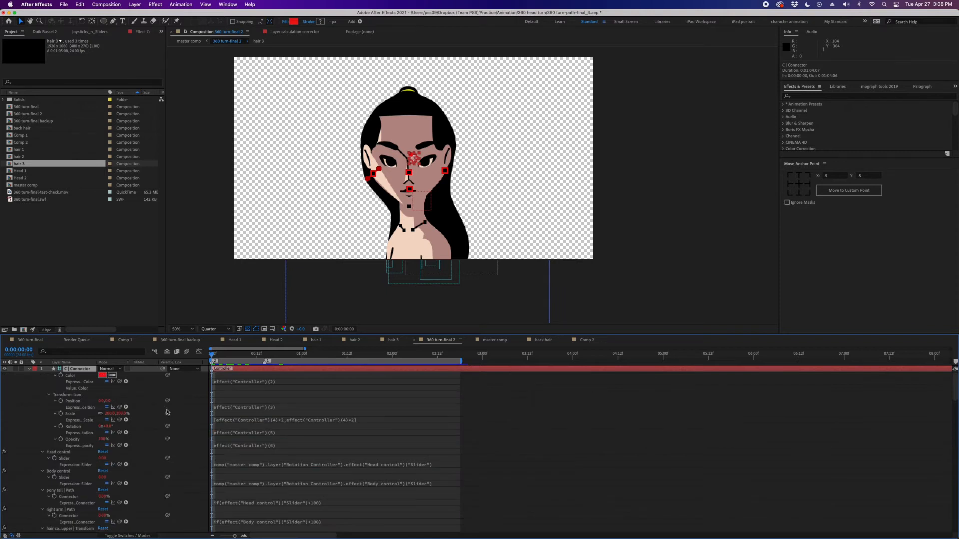
pyautogui.click(238, 464)
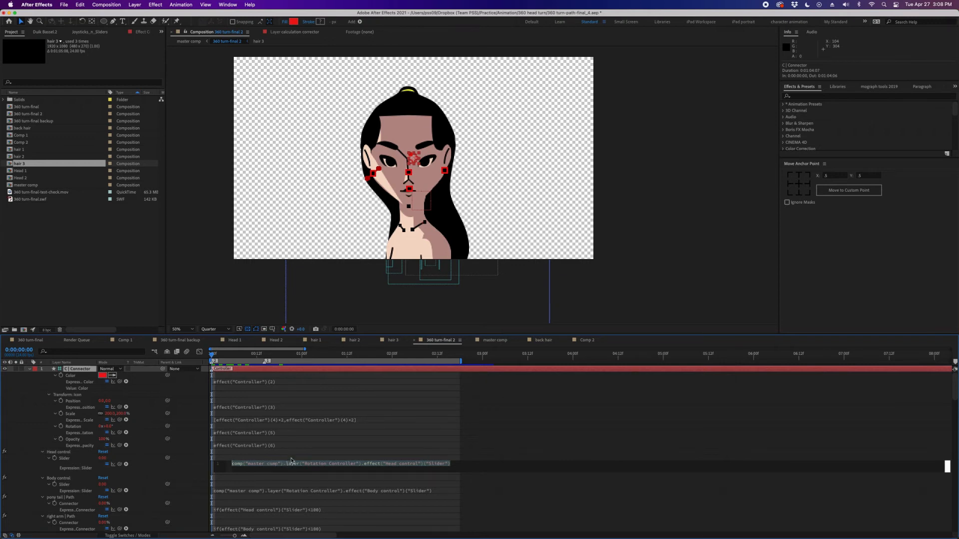
# Go to the master comp and expand the Rotation Controller layer to show its Head control and Body control sliders
pyautogui.click(188, 41)
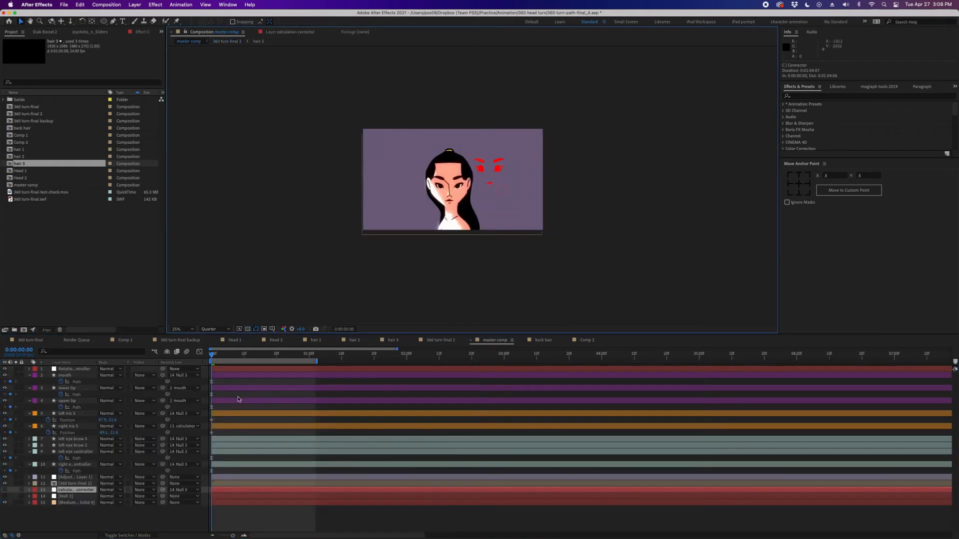
pyautogui.click(75, 369)
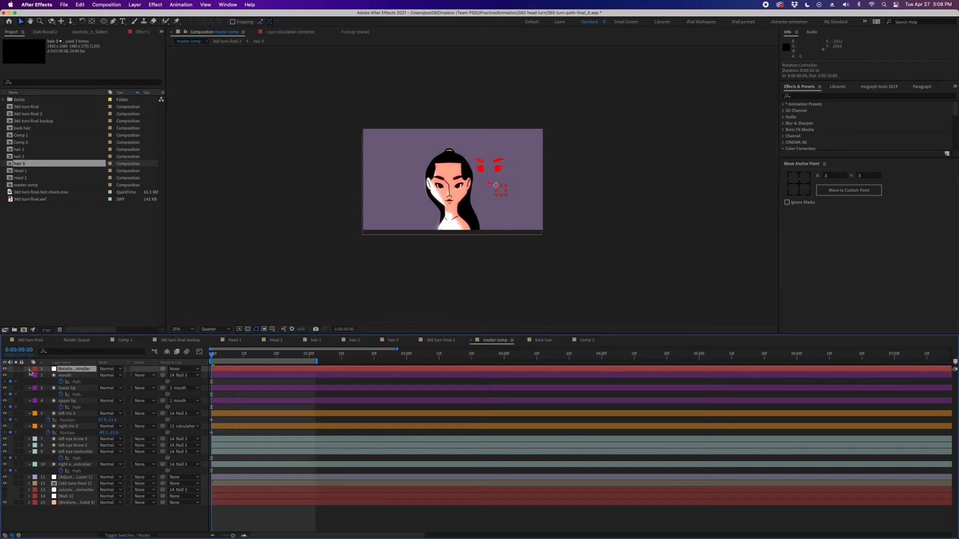
pyautogui.click(29, 370)
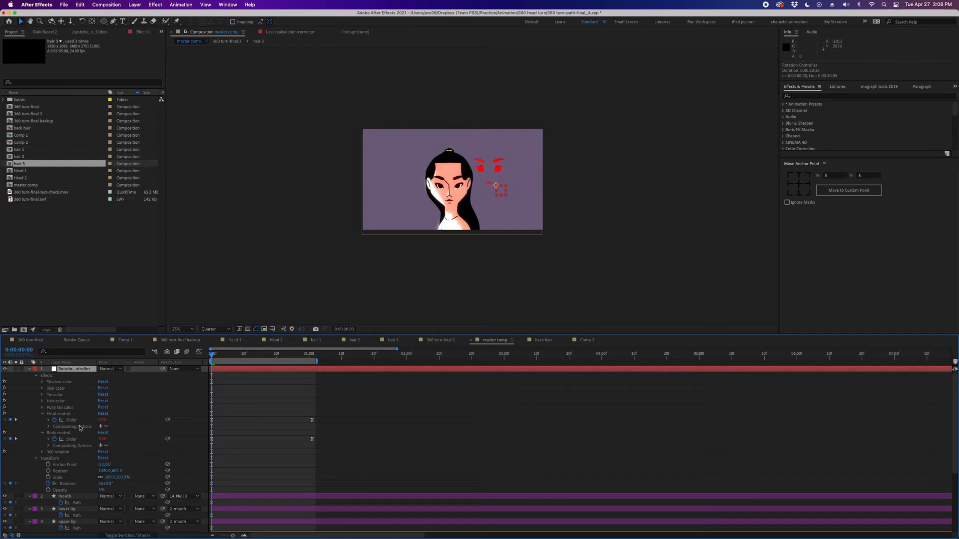
# Return to 360 turn-final 2 and look through the Connector layer's expressions from Head control down to Color Control
pyautogui.click(228, 42)
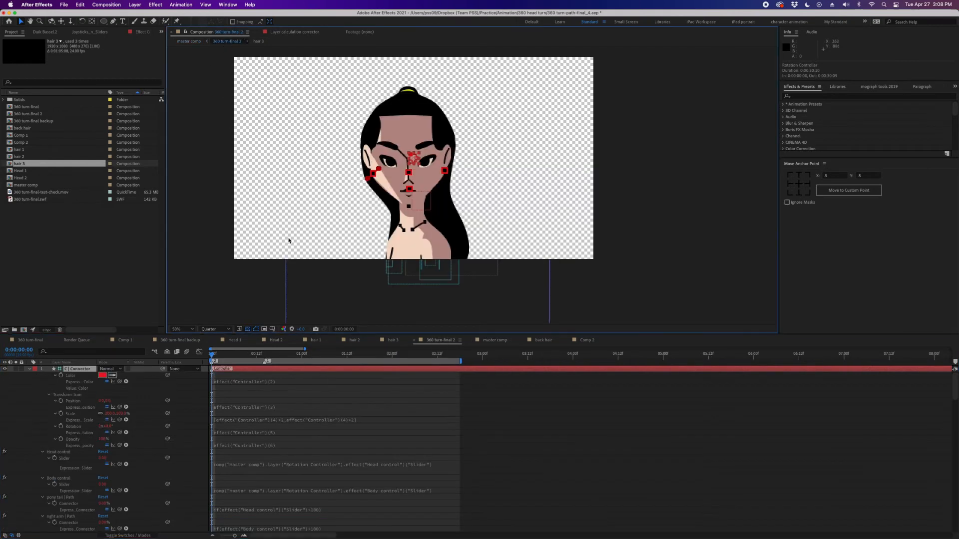
pyautogui.click(381, 468)
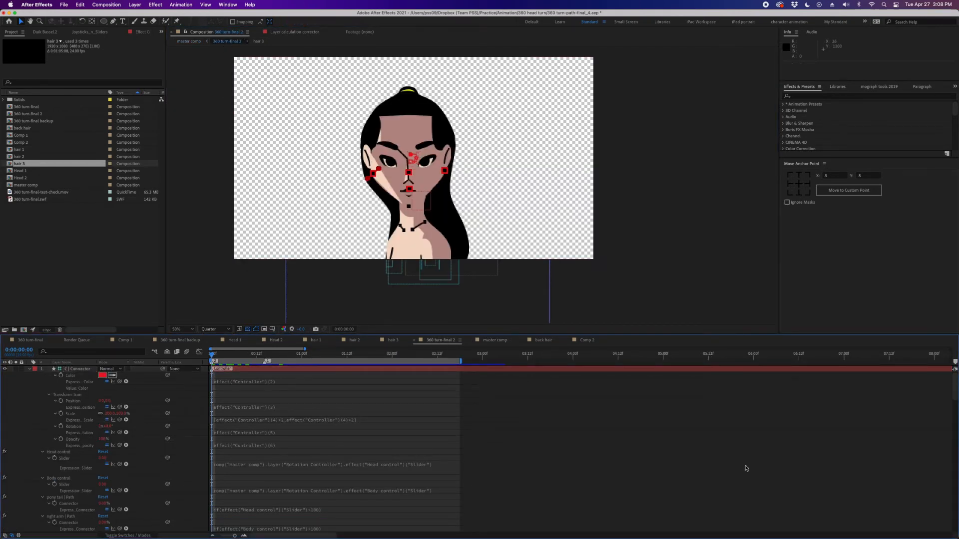
pyautogui.moveTo(955, 394); pyautogui.dragTo(955, 404)
pyautogui.scroll(-1, 174, 463)
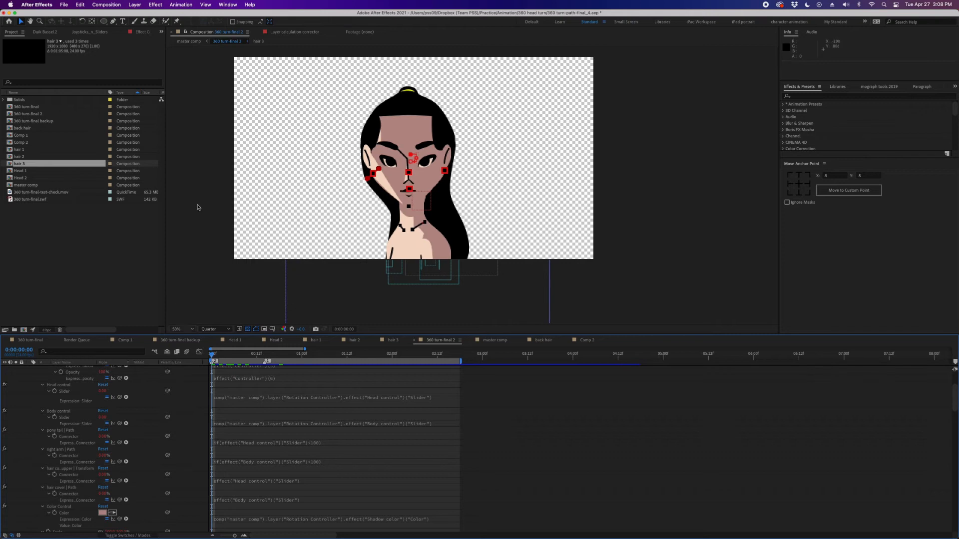
# Show the Connector layer's effect controls, expand the pony tail | Path connector value, and go back to the master comp
pyautogui.click(142, 31)
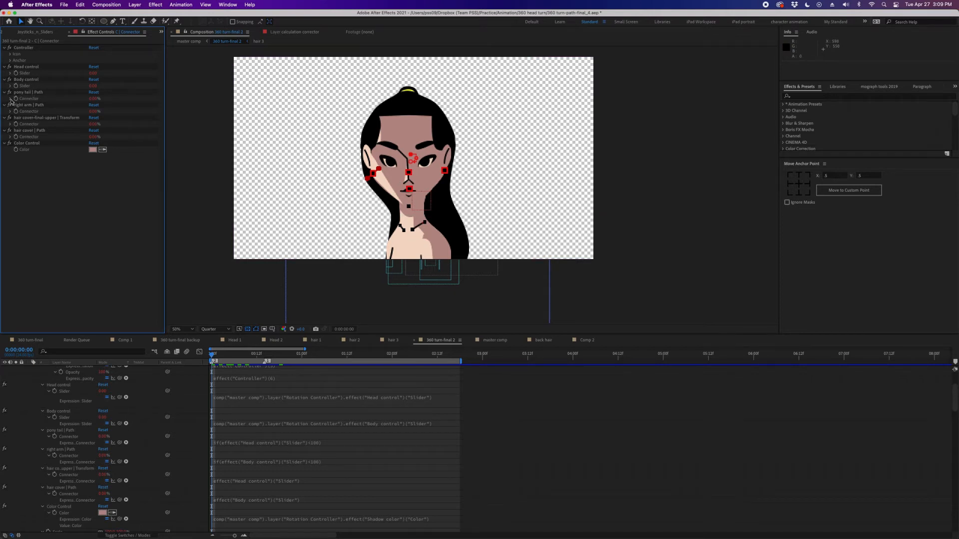
pyautogui.click(10, 98)
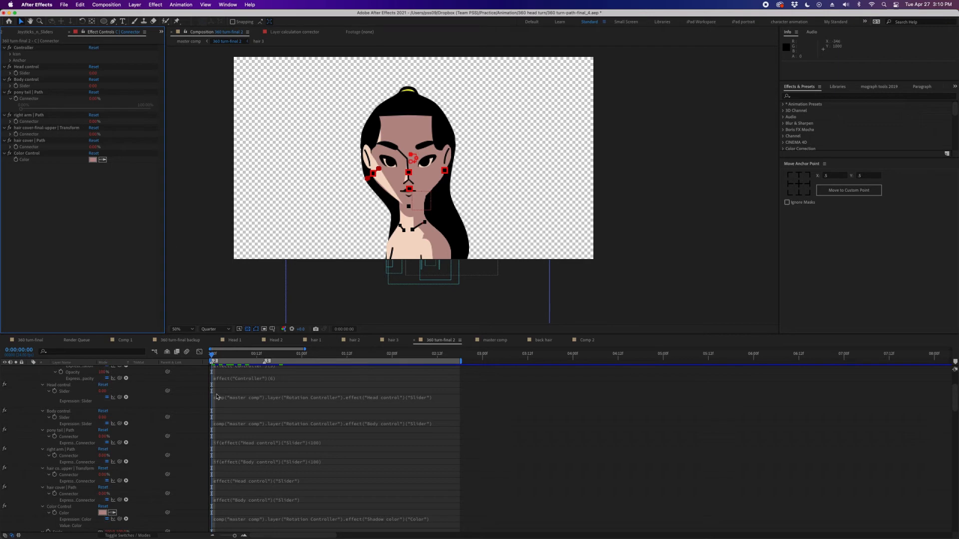
pyautogui.click(415, 392)
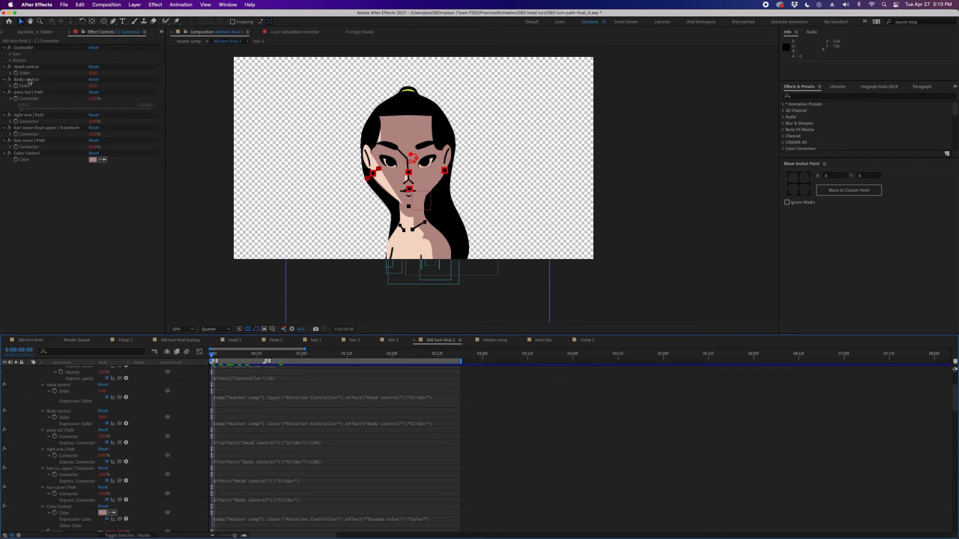
pyautogui.click(190, 41)
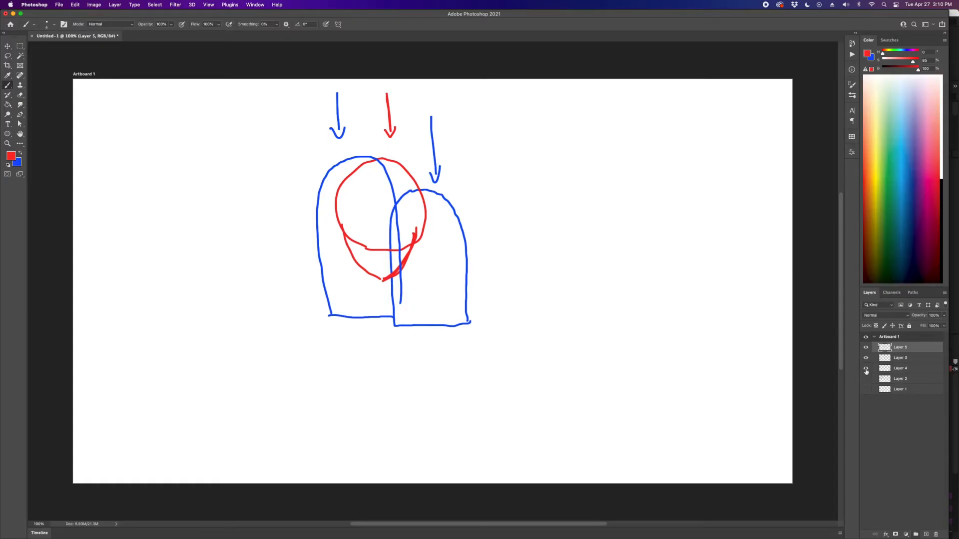
# Switch to Photoshop, hide the three visible sketch layers and add a new empty layer
pyautogui.moveTo(866, 348); pyautogui.dragTo(866, 369)
pyautogui.click(925, 534)
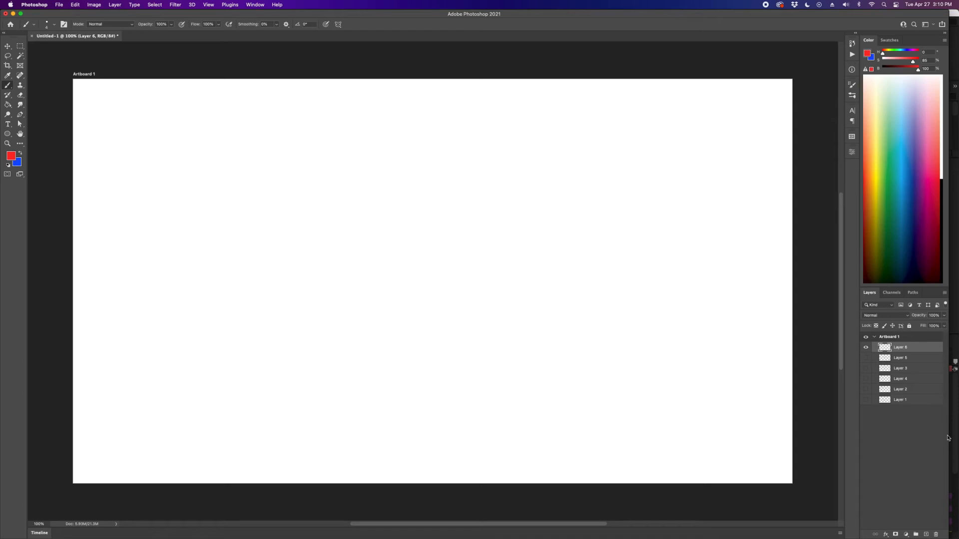
# Draw a red circle on the left part of the artboard and hand-write "Master comp" above it
pyautogui.moveTo(205, 202)
pyautogui.mouseDown()
pyautogui.moveTo(187, 213)
pyautogui.moveTo(241, 268)
pyautogui.moveTo(197, 205)
pyautogui.mouseUp()
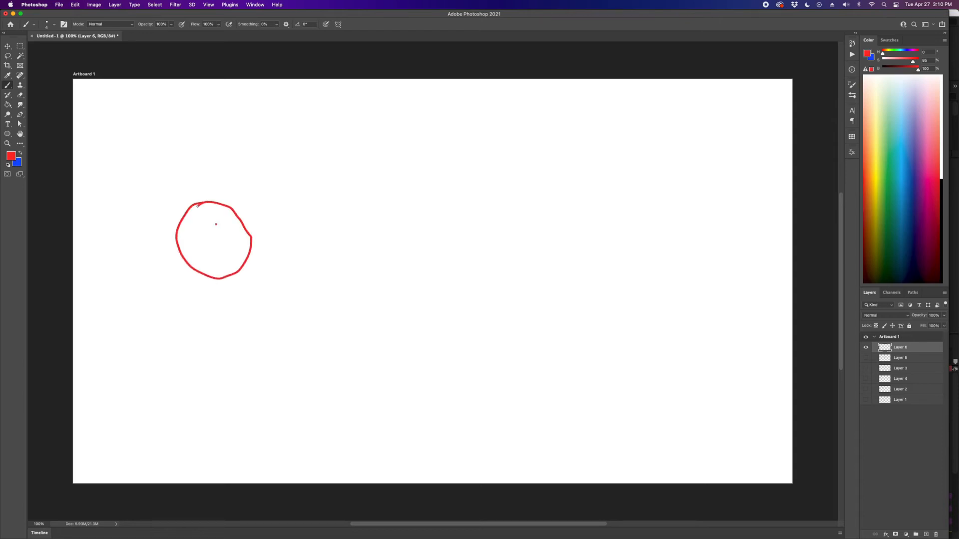
pyautogui.moveTo(172, 146)
pyautogui.mouseDown()
pyautogui.moveTo(209, 146)
pyautogui.moveTo(218, 158)
pyautogui.moveTo(251, 136)
pyautogui.mouseUp()
pyautogui.moveTo(196, 171); pyautogui.dragTo(236, 175)
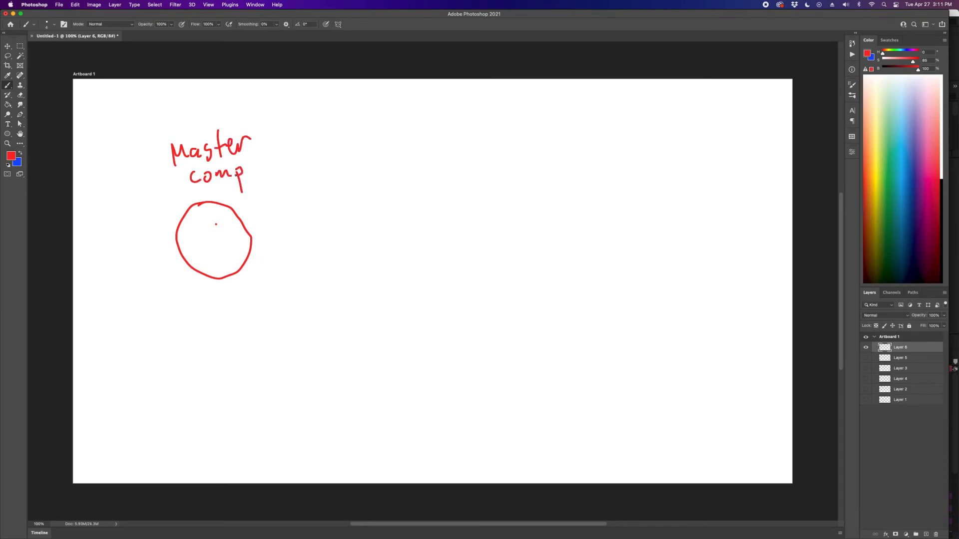
# Draw a second red circle beside the master comp circle, with a column of eight short horizontal lines beneath it
pyautogui.moveTo(345, 198)
pyautogui.mouseDown()
pyautogui.moveTo(385, 262)
pyautogui.moveTo(336, 204)
pyautogui.moveTo(386, 243)
pyautogui.mouseUp()
pyautogui.press('super+z')
pyautogui.moveTo(351, 289)
pyautogui.mouseDown()
pyautogui.moveTo(392, 287)
pyautogui.moveTo(393, 330)
pyautogui.mouseUp()
pyautogui.moveTo(356, 358); pyautogui.dragTo(395, 361)
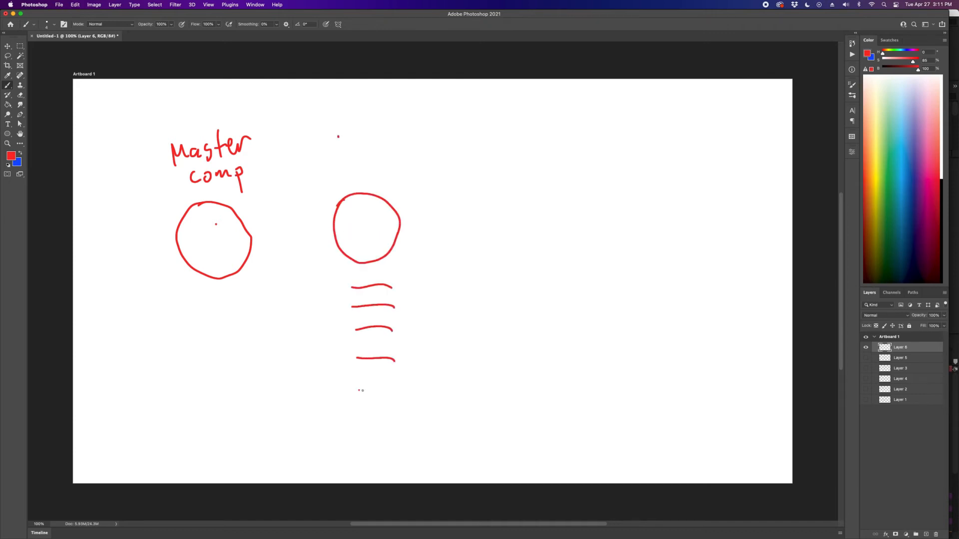
pyautogui.moveTo(358, 390); pyautogui.dragTo(402, 389)
pyautogui.moveTo(359, 419); pyautogui.dragTo(399, 417)
pyautogui.moveTo(365, 446); pyautogui.dragTo(408, 444)
pyautogui.moveTo(369, 460); pyautogui.dragTo(404, 451)
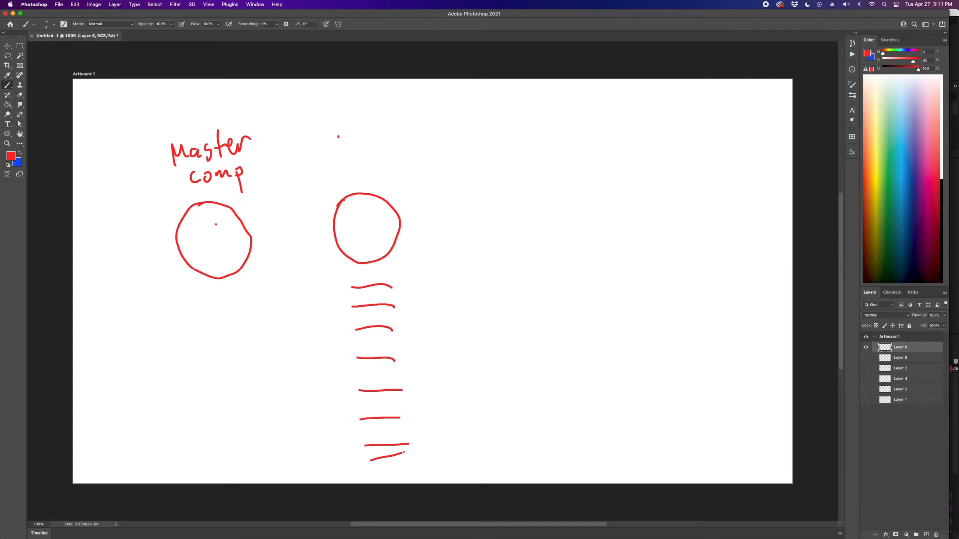
# Draw a loop around the "Master comp" label and undo the stray marks near the second circle
pyautogui.moveTo(345, 106)
pyautogui.mouseDown()
pyautogui.moveTo(354, 144)
pyautogui.moveTo(368, 135)
pyautogui.mouseUp()
pyautogui.press('super+z')
pyautogui.press('super+z')
pyautogui.moveTo(372, 274)
pyautogui.mouseDown()
pyautogui.moveTo(358, 431)
pyautogui.moveTo(379, 275)
pyautogui.moveTo(366, 274)
pyautogui.mouseUp()
pyautogui.press('super+z')
pyautogui.moveTo(201, 118)
pyautogui.mouseDown()
pyautogui.moveTo(252, 192)
pyautogui.moveTo(193, 123)
pyautogui.mouseUp()
# Try drawing a loop below the master comp circle and a stroke towards the second circle, and undo the marks
pyautogui.moveTo(184, 306)
pyautogui.mouseDown()
pyautogui.moveTo(268, 311)
pyautogui.moveTo(190, 303)
pyautogui.mouseUp()
pyautogui.moveTo(255, 291)
pyautogui.mouseDown()
pyautogui.moveTo(283, 232)
pyautogui.moveTo(329, 211)
pyautogui.moveTo(323, 216)
pyautogui.mouseUp()
pyautogui.press('super+z')
pyautogui.press('super+z')
pyautogui.press('super+z')
pyautogui.press('super+z')
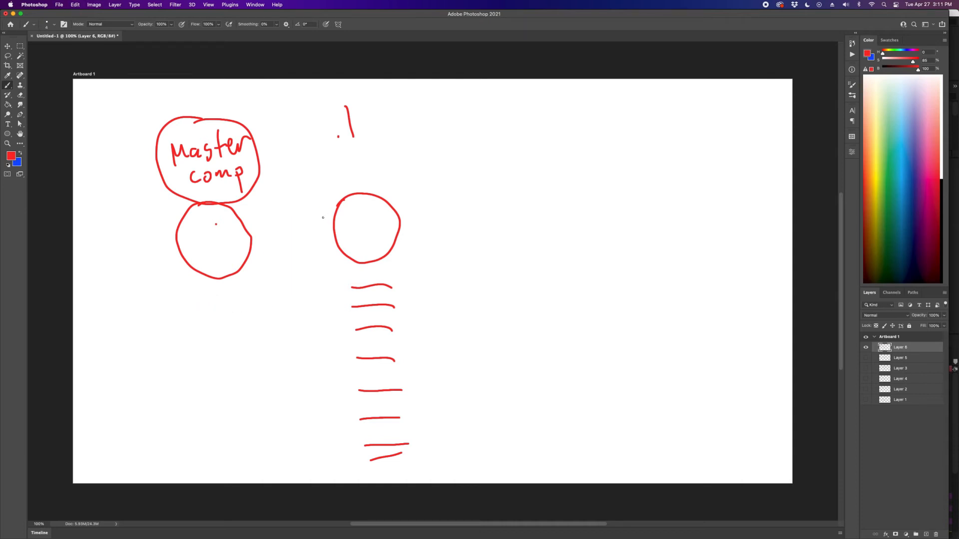
# Hand-write "Rig" above the second circle and erase the column of lines beneath that circle
pyautogui.moveTo(344, 107); pyautogui.dragTo(367, 133)
pyautogui.moveTo(370, 122); pyautogui.dragTo(373, 145)
pyautogui.press('l')
pyautogui.moveTo(417, 372)
pyautogui.mouseDown()
pyautogui.moveTo(344, 291)
pyautogui.moveTo(396, 473)
pyautogui.mouseUp()
pyautogui.press('Delete')
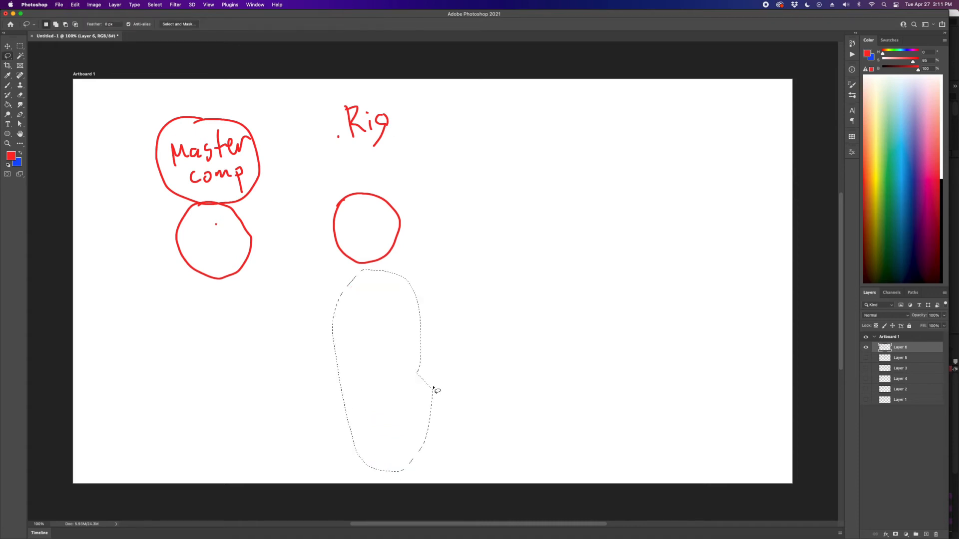
pyautogui.hotkey('ctrl', 'd')
# Draw a column of four small red rectangles below the Rig circle
pyautogui.press('b')
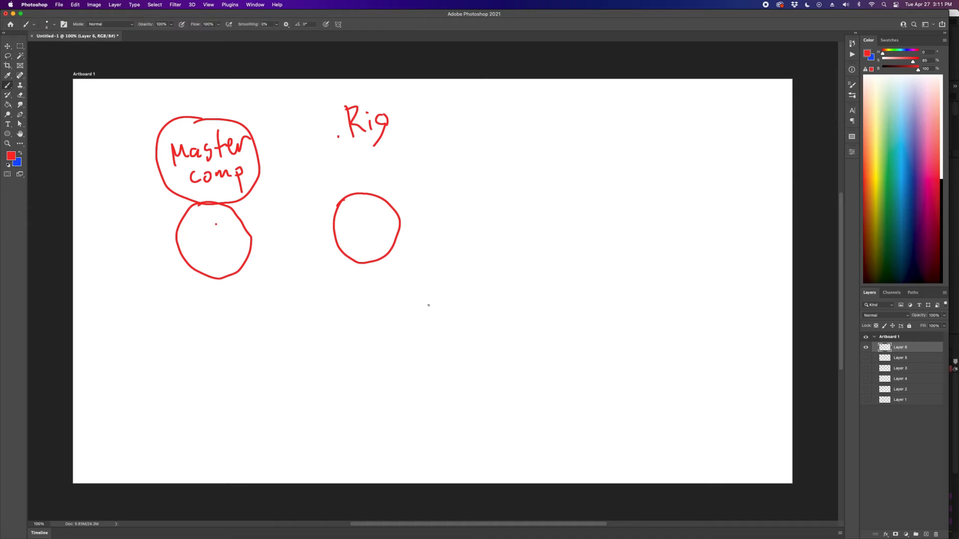
pyautogui.moveTo(349, 297)
pyautogui.mouseDown()
pyautogui.moveTo(349, 281)
pyautogui.moveTo(390, 280)
pyautogui.moveTo(403, 294)
pyautogui.moveTo(382, 297)
pyautogui.moveTo(409, 296)
pyautogui.mouseUp()
pyautogui.moveTo(353, 325)
pyautogui.mouseDown()
pyautogui.moveTo(400, 307)
pyautogui.moveTo(404, 321)
pyautogui.moveTo(378, 322)
pyautogui.moveTo(411, 320)
pyautogui.mouseUp()
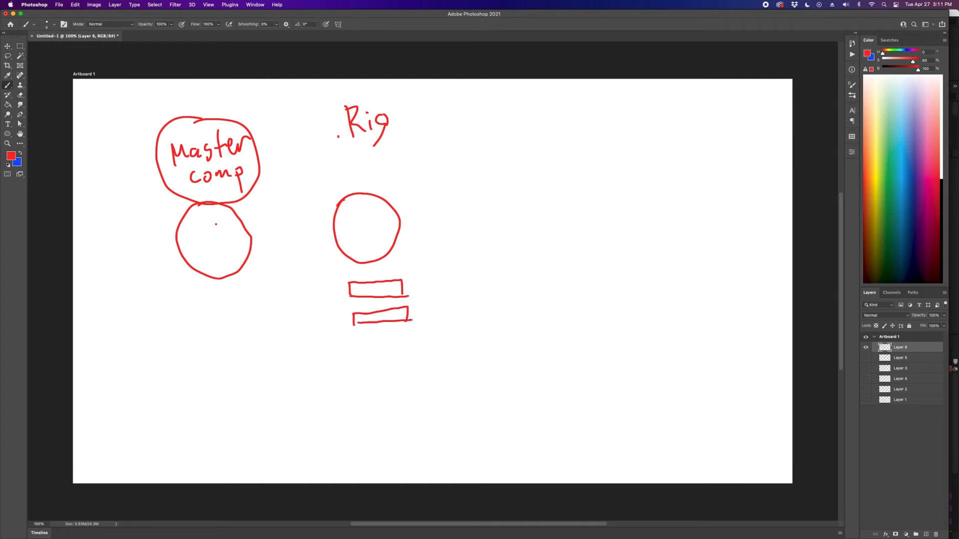
pyautogui.moveTo(358, 359)
pyautogui.mouseDown()
pyautogui.moveTo(394, 341)
pyautogui.moveTo(413, 356)
pyautogui.mouseUp()
pyautogui.moveTo(362, 382)
pyautogui.mouseDown()
pyautogui.moveTo(364, 396)
pyautogui.moveTo(419, 394)
pyautogui.mouseUp()
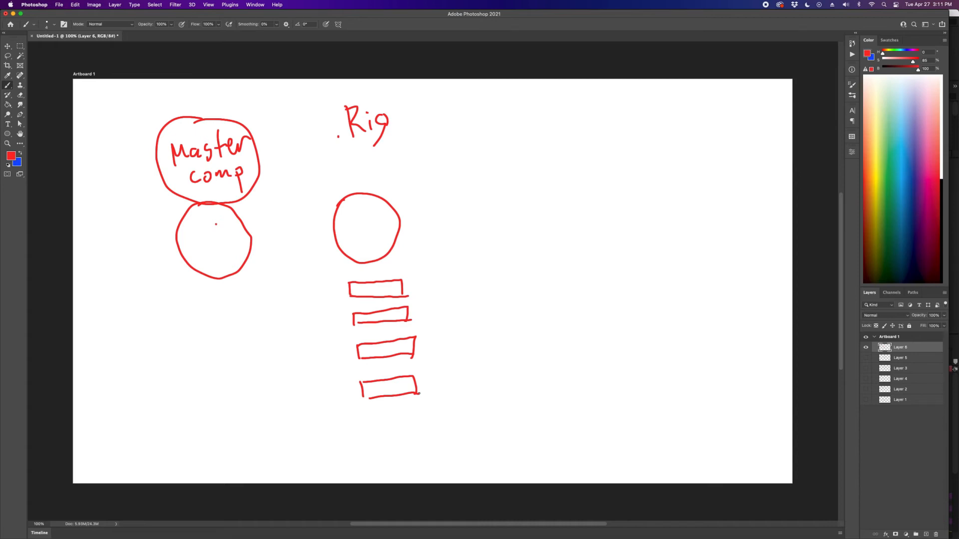
# Draw a vertical column of five red circles to the right of the Rig drawing
pyautogui.moveTo(557, 95)
pyautogui.mouseDown()
pyautogui.moveTo(560, 148)
pyautogui.moveTo(546, 111)
pyautogui.mouseUp()
pyautogui.moveTo(558, 173)
pyautogui.mouseDown()
pyautogui.moveTo(563, 227)
pyautogui.moveTo(548, 187)
pyautogui.mouseUp()
pyautogui.moveTo(558, 251)
pyautogui.mouseDown()
pyautogui.moveTo(553, 307)
pyautogui.moveTo(545, 265)
pyautogui.mouseUp()
pyautogui.moveTo(558, 326)
pyautogui.mouseDown()
pyautogui.moveTo(590, 379)
pyautogui.moveTo(538, 337)
pyautogui.mouseUp()
pyautogui.moveTo(564, 412)
pyautogui.mouseDown()
pyautogui.moveTo(544, 420)
pyautogui.moveTo(556, 412)
pyautogui.mouseUp()
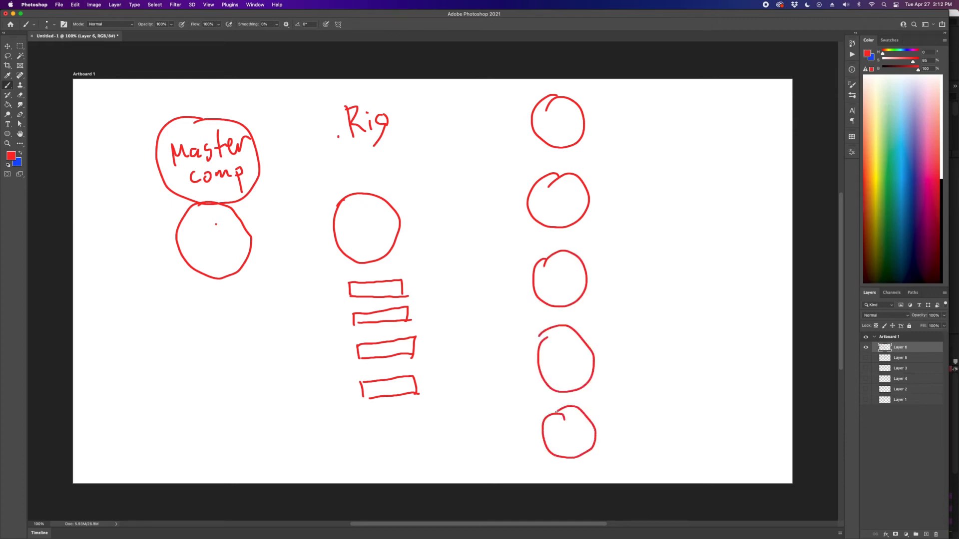
# Try drawing a short stroke out of each of the five circles in the column, and undo the strokes
pyautogui.moveTo(566, 116); pyautogui.dragTo(597, 107)
pyautogui.hotkey('ctrl', 'z')
pyautogui.moveTo(573, 196); pyautogui.dragTo(617, 180)
pyautogui.hotkey('ctrl', 'z')
pyautogui.moveTo(566, 280); pyautogui.dragTo(619, 264)
pyautogui.moveTo(578, 361); pyautogui.dragTo(610, 355)
pyautogui.moveTo(581, 437); pyautogui.dragTo(613, 433)
pyautogui.hotkey('ctrl', 'z')
pyautogui.hotkey('ctrl', 'z')
pyautogui.hotkey('ctrl', 'z')
# Draw a small circle inside each of the five circles in the column
pyautogui.moveTo(557, 105); pyautogui.dragTo(556, 106)
pyautogui.moveTo(558, 185); pyautogui.dragTo(558, 186)
pyautogui.moveTo(558, 264); pyautogui.dragTo(557, 264)
pyautogui.moveTo(556, 343); pyautogui.dragTo(559, 344)
pyautogui.moveTo(565, 417); pyautogui.dragTo(566, 418)
pyautogui.moveTo(555, 186); pyautogui.dragTo(556, 187)
# Draw an arrow from each of the five small inner circles to the Rig circle
pyautogui.moveTo(555, 108)
pyautogui.mouseDown()
pyautogui.moveTo(417, 201)
pyautogui.moveTo(369, 211)
pyautogui.moveTo(376, 217)
pyautogui.mouseUp()
pyautogui.moveTo(557, 189)
pyautogui.mouseDown()
pyautogui.moveTo(445, 219)
pyautogui.moveTo(391, 223)
pyautogui.mouseUp()
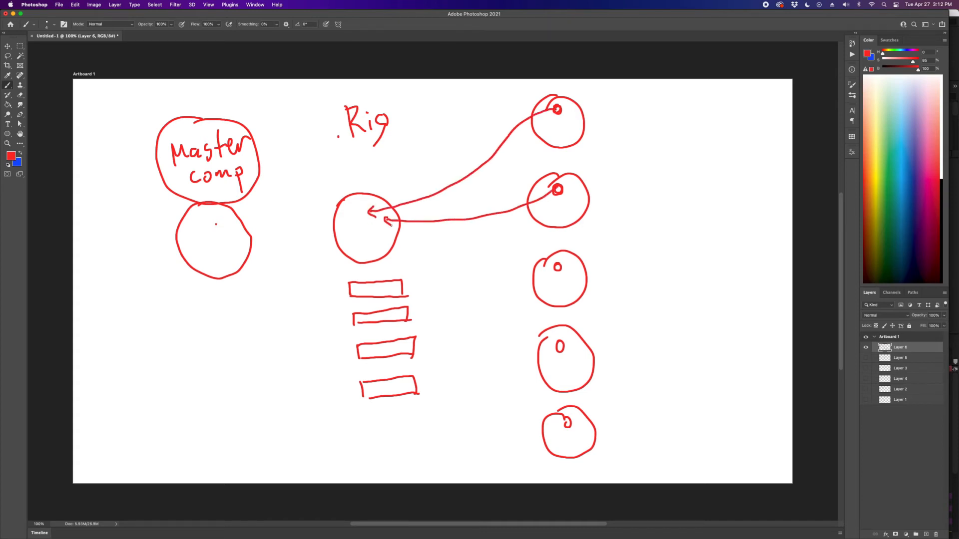
pyautogui.moveTo(557, 268)
pyautogui.mouseDown()
pyautogui.moveTo(413, 272)
pyautogui.moveTo(385, 235)
pyautogui.moveTo(395, 240)
pyautogui.mouseUp()
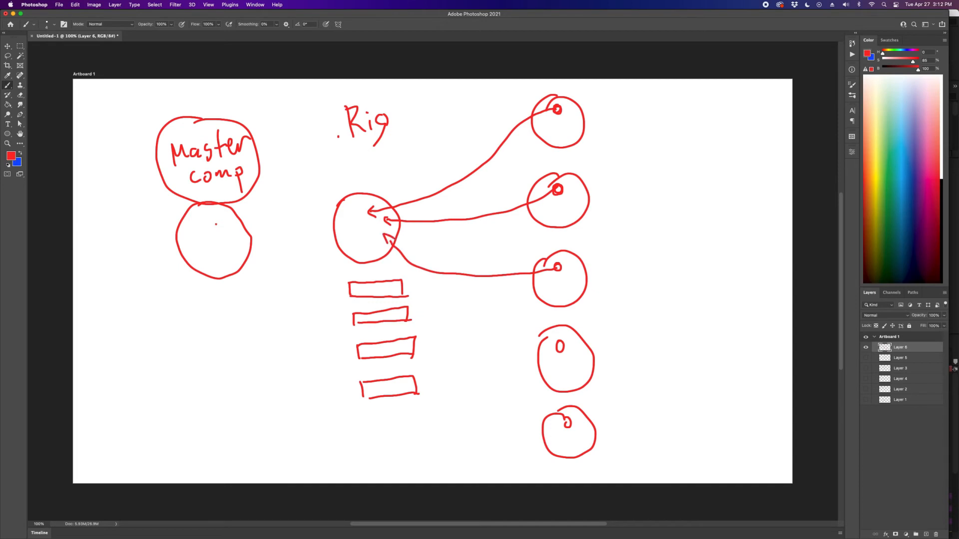
pyautogui.moveTo(557, 344)
pyautogui.mouseDown()
pyautogui.moveTo(399, 271)
pyautogui.moveTo(400, 261)
pyautogui.mouseUp()
pyautogui.moveTo(563, 420)
pyautogui.mouseDown()
pyautogui.moveTo(433, 310)
pyautogui.moveTo(404, 267)
pyautogui.mouseUp()
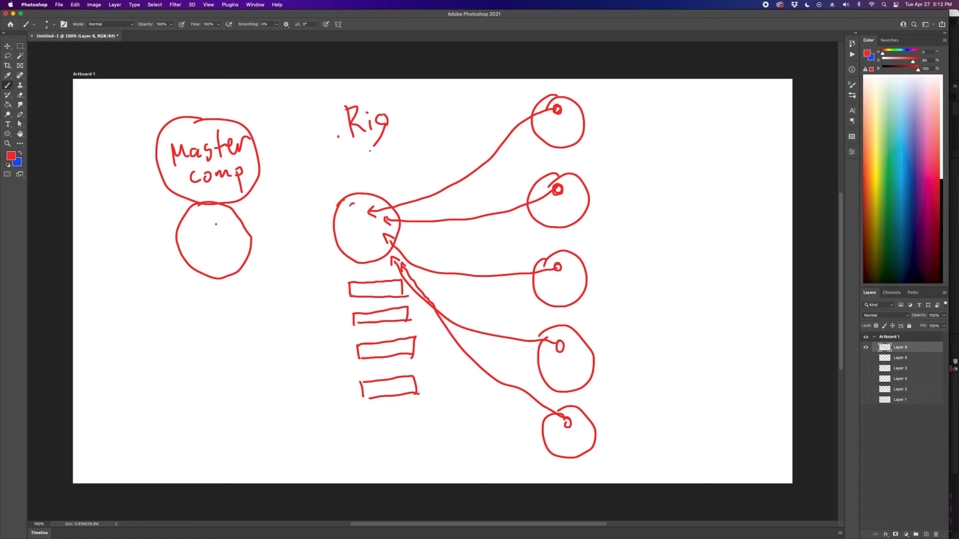
# Draw a thick small circle inside the Rig circle and undo the stray mark above it
pyautogui.moveTo(350, 205); pyautogui.dragTo(361, 209)
pyautogui.moveTo(331, 180)
pyautogui.mouseDown()
pyautogui.moveTo(376, 179)
pyautogui.moveTo(348, 177)
pyautogui.mouseUp()
pyautogui.press('super+z')
# Try adding a short slanted mark on the outer side of each of the five column circles, and undo the marks
pyautogui.moveTo(574, 120); pyautogui.dragTo(606, 100)
pyautogui.moveTo(573, 205); pyautogui.dragTo(598, 191)
pyautogui.moveTo(582, 274); pyautogui.dragTo(618, 256)
pyautogui.moveTo(572, 368); pyautogui.dragTo(605, 352)
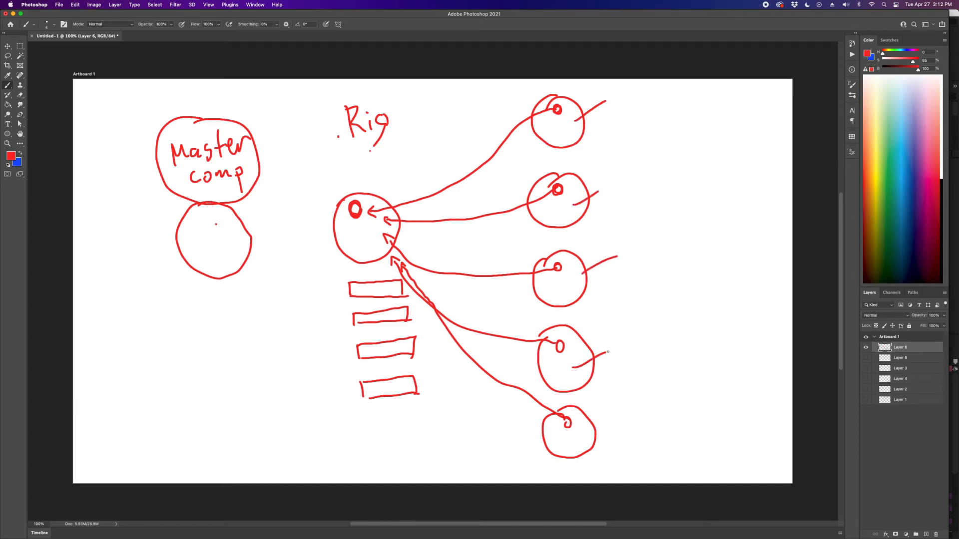
pyautogui.moveTo(591, 435); pyautogui.dragTo(614, 413)
pyautogui.press('super+z')
pyautogui.press('super+z')
pyautogui.press('super+z')
pyautogui.press('super+z')
pyautogui.press('super+z')
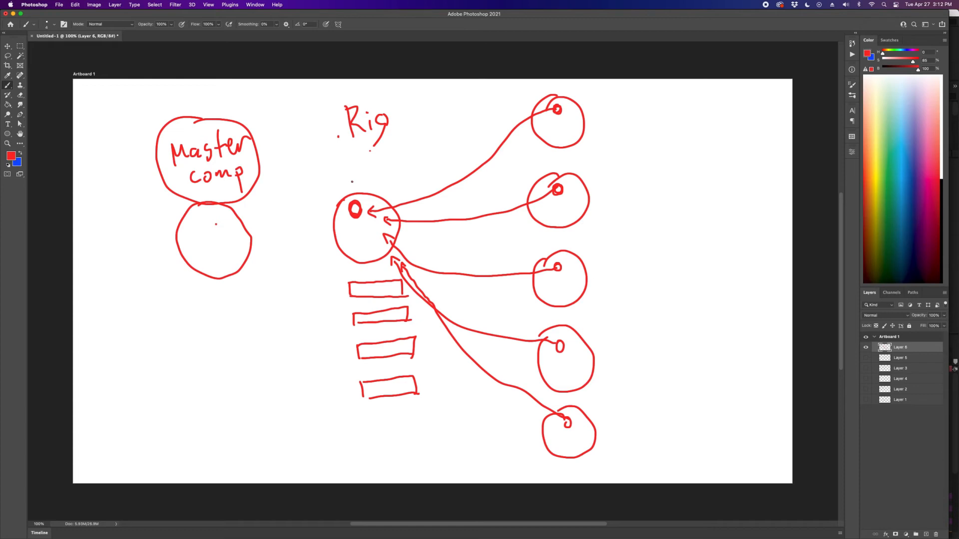
# Try drawing marks beside the four rectangles under the Rig circle, and undo them
pyautogui.moveTo(327, 289); pyautogui.dragTo(344, 287)
pyautogui.moveTo(317, 323); pyautogui.dragTo(342, 321)
pyautogui.moveTo(317, 351)
pyautogui.mouseDown()
pyautogui.moveTo(347, 353)
pyautogui.moveTo(342, 373)
pyautogui.mouseUp()
pyautogui.moveTo(330, 408); pyautogui.dragTo(351, 409)
pyautogui.press('super+z')
pyautogui.press('super+z')
pyautogui.press('super+z')
pyautogui.press('super+z')
pyautogui.press('super+z')
pyautogui.moveTo(192, 310)
pyautogui.mouseDown()
pyautogui.moveTo(193, 298)
pyautogui.moveTo(244, 297)
pyautogui.moveTo(246, 308)
pyautogui.mouseUp()
pyautogui.press('super+z')
pyautogui.press('super+z')
pyautogui.press('super+z')
pyautogui.press('super+z')
pyautogui.press('super+z')
# Draw a rectangle below the master comp circle and a small circle inside the master comp circle
pyautogui.moveTo(189, 310)
pyautogui.mouseDown()
pyautogui.moveTo(221, 296)
pyautogui.moveTo(239, 310)
pyautogui.mouseUp()
pyautogui.moveTo(201, 221)
pyautogui.mouseDown()
pyautogui.moveTo(194, 230)
pyautogui.moveTo(202, 221)
pyautogui.mouseUp()
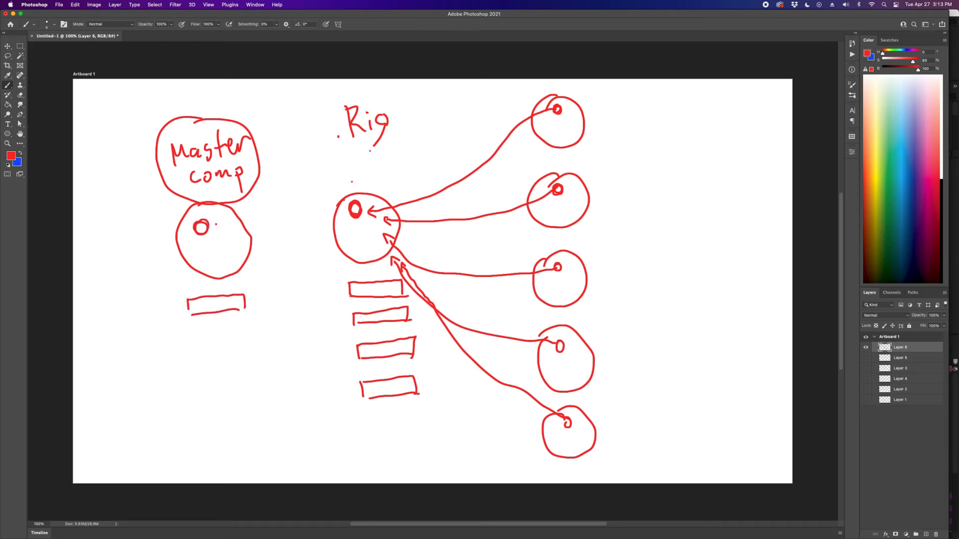
# Draw an arrow from the Rig's small inner circle to the master comp's small inner circle, and thicken both inner circles
pyautogui.moveTo(354, 205)
pyautogui.mouseDown()
pyautogui.moveTo(360, 215)
pyautogui.moveTo(276, 210)
pyautogui.mouseUp()
pyautogui.press('super+z')
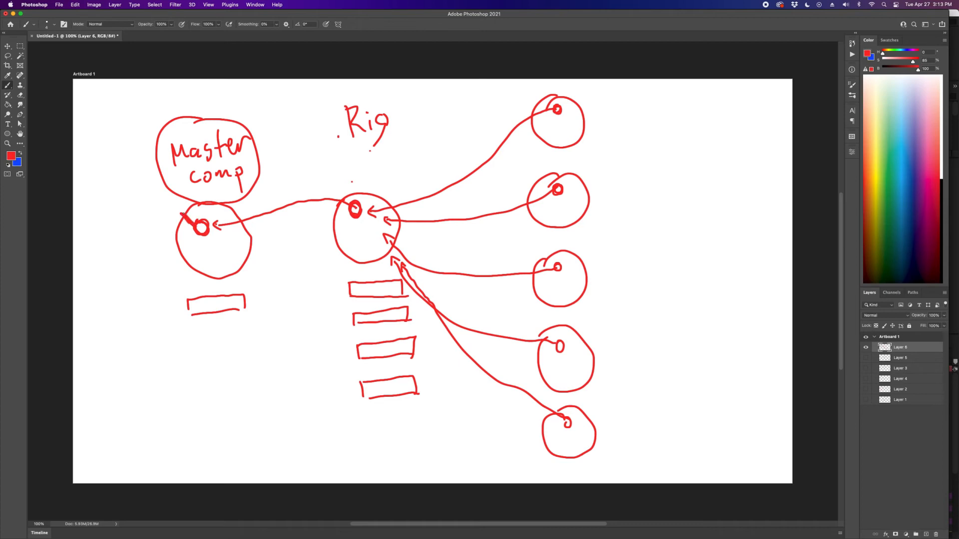
pyautogui.moveTo(193, 223); pyautogui.dragTo(201, 227)
pyautogui.moveTo(351, 205); pyautogui.dragTo(353, 209)
# Try looping the topmost column circle and drawing a stroke from it to the Rig drawing, and undo both
pyautogui.moveTo(543, 91)
pyautogui.mouseDown()
pyautogui.moveTo(525, 352)
pyautogui.moveTo(619, 257)
pyautogui.moveTo(593, 160)
pyautogui.mouseUp()
pyautogui.moveTo(550, 112)
pyautogui.mouseDown()
pyautogui.moveTo(496, 116)
pyautogui.moveTo(371, 193)
pyautogui.mouseUp()
pyautogui.press('super+z')
pyautogui.press('super+z')
# Draw a short line out of the master comp circle's left side and undo the extra stroke over the Rig label
pyautogui.moveTo(177, 230); pyautogui.dragTo(148, 223)
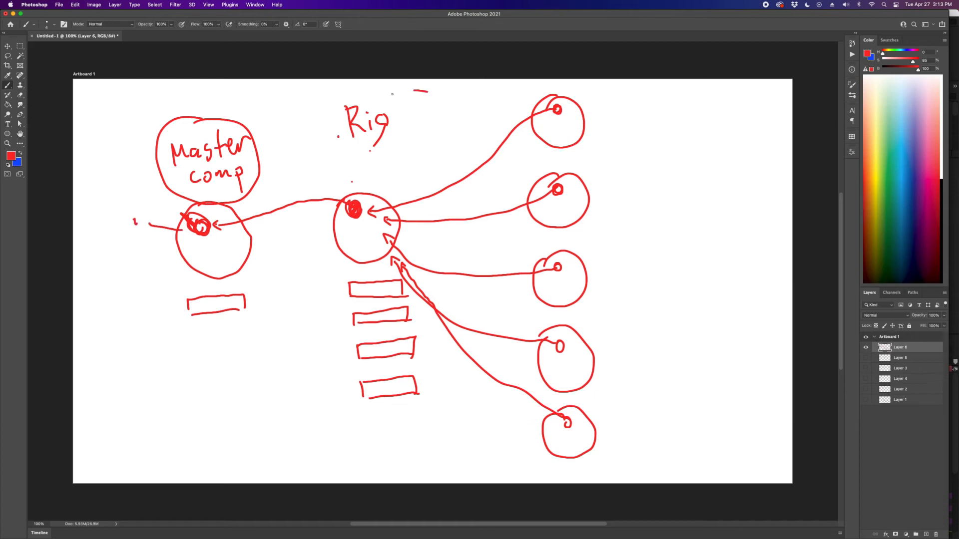
pyautogui.moveTo(352, 114)
pyautogui.mouseDown()
pyautogui.moveTo(569, 434)
pyautogui.moveTo(370, 132)
pyautogui.moveTo(357, 146)
pyautogui.mouseUp()
pyautogui.press('super+z')
# Switch to After Effects and create a new HDTV 1080 24 composition named "sub comp"
pyautogui.press('super+Tab')
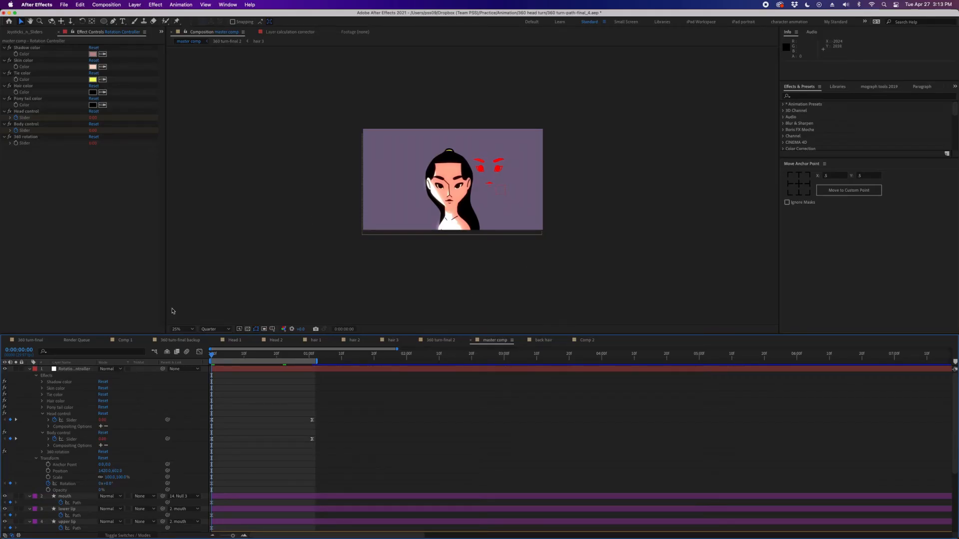
pyautogui.click(161, 32)
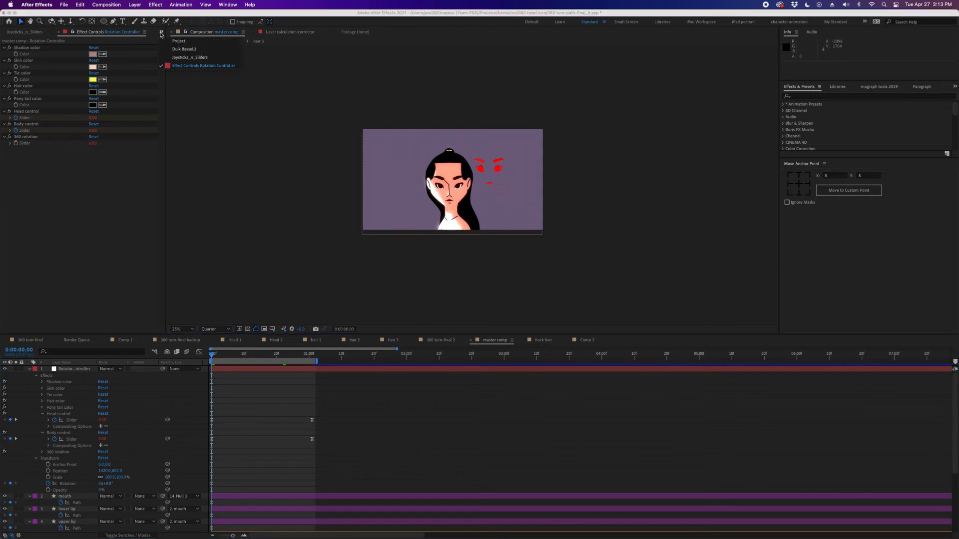
pyautogui.click(182, 47)
pyautogui.click(67, 248)
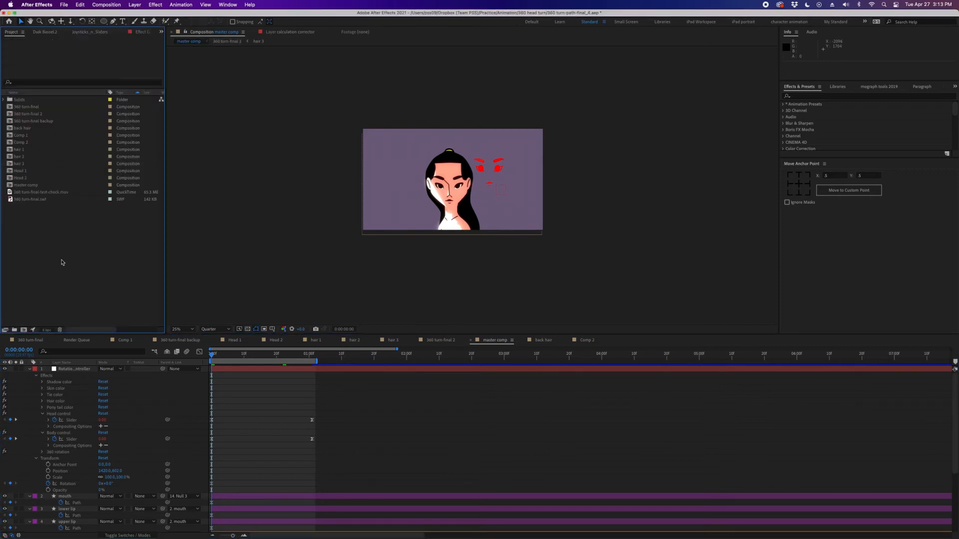
pyautogui.click(24, 329)
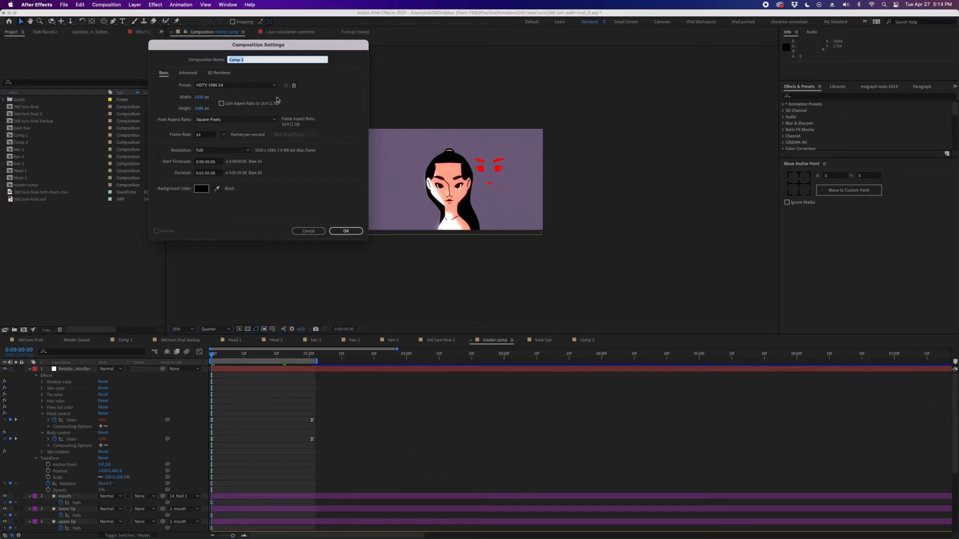
pyautogui.write('sub c')
pyautogui.press('Return')
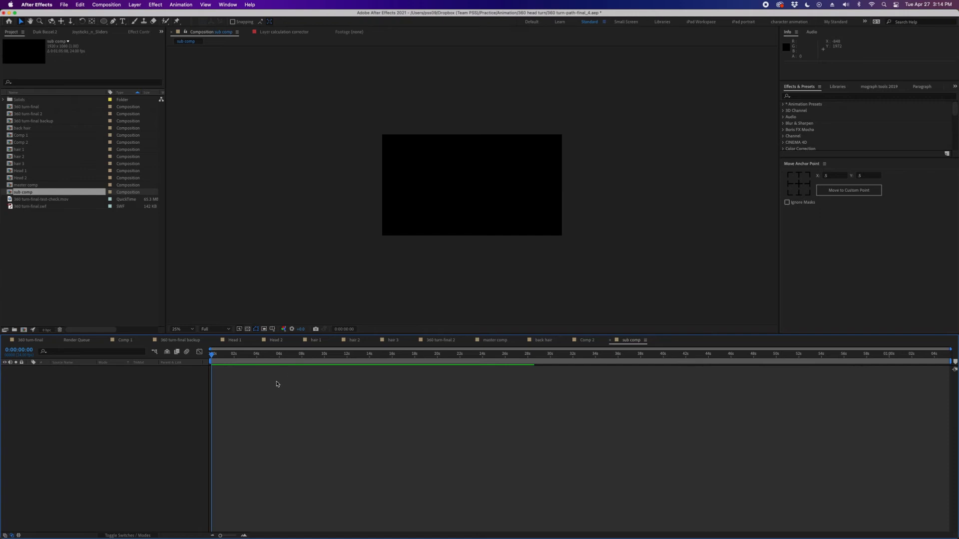
# Draw a small filled circle in the left half of sub comp and centre its anchor point
pyautogui.click(104, 21)
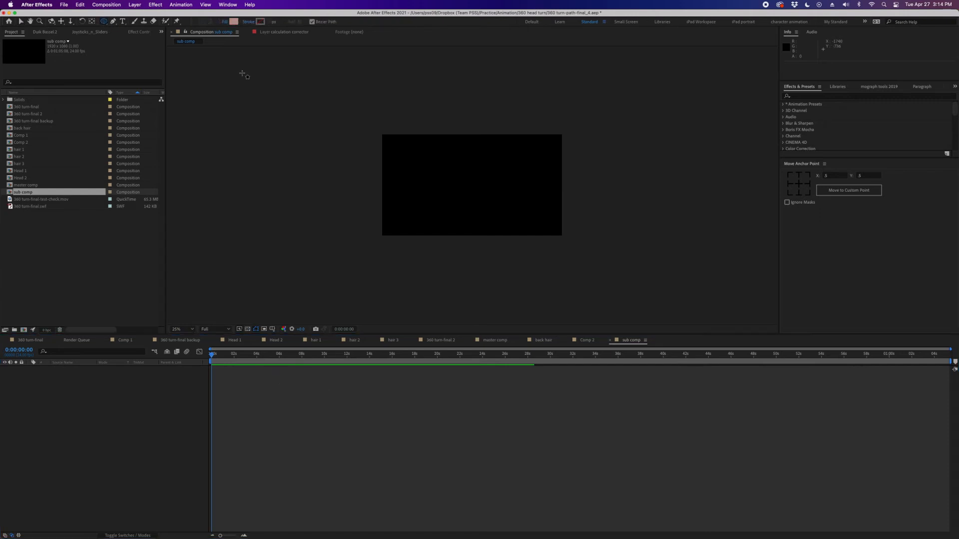
pyautogui.click(427, 190)
pyautogui.moveTo(426, 190); pyautogui.dragTo(431, 198)
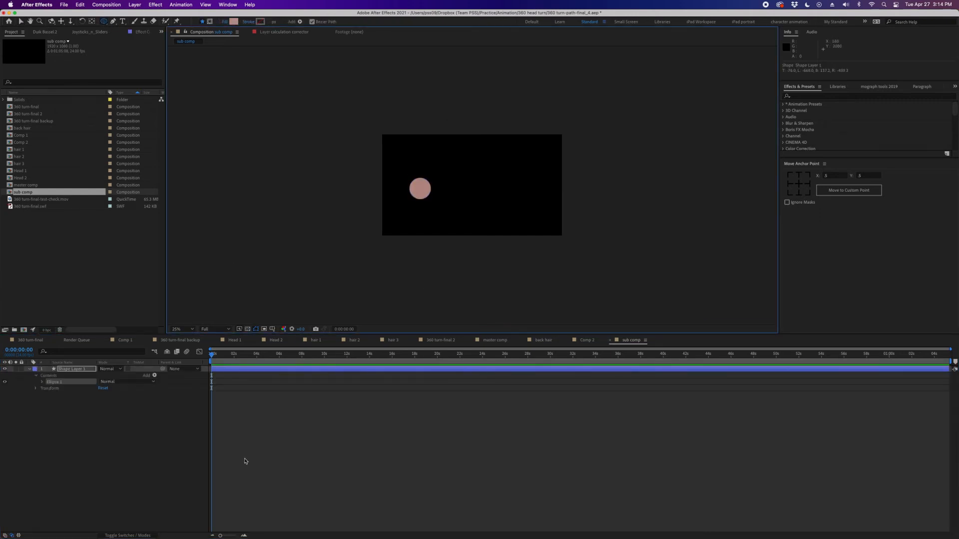
pyautogui.click(228, 372)
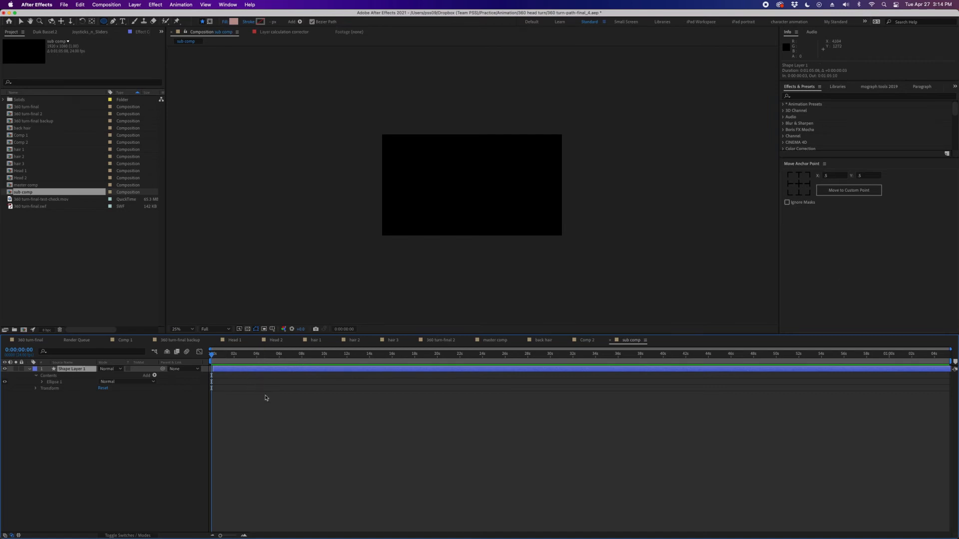
pyautogui.press('super+a')
pyautogui.click(799, 184)
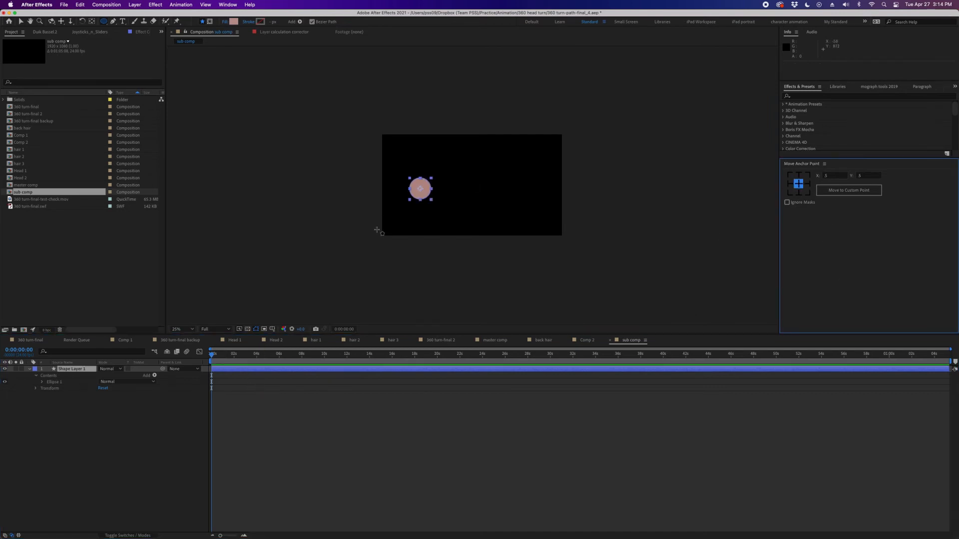
# Keyframe the circle's position at frame 0 and, moved horizontally into the right half of the frame, at 0:00:00:16
pyautogui.press('.')
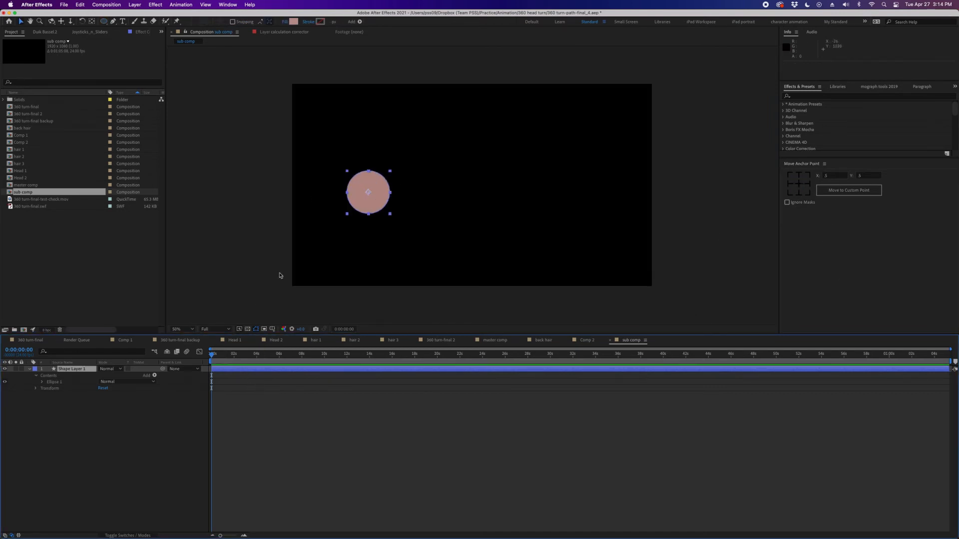
pyautogui.press('p')
pyautogui.click(47, 376)
pyautogui.click(219, 355)
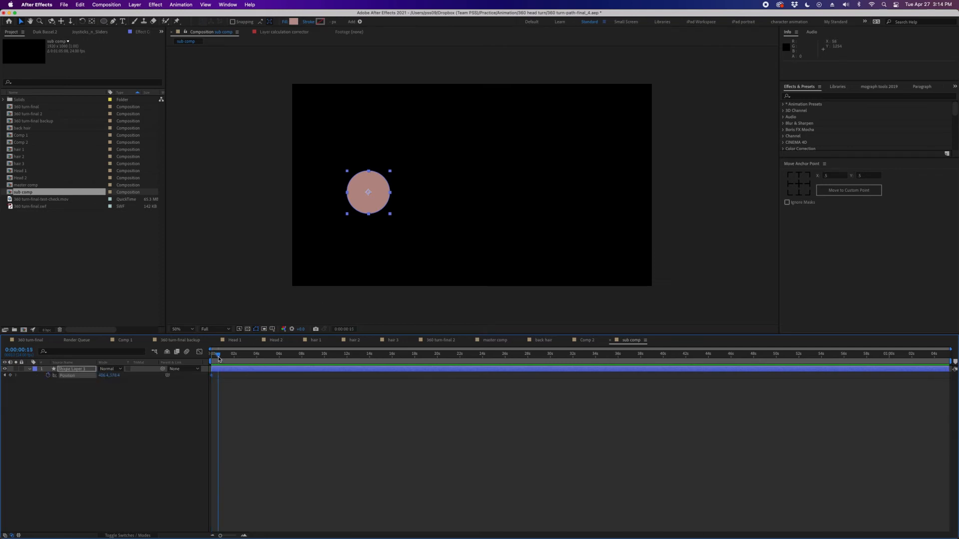
pyautogui.click(243, 535)
pyautogui.click(244, 535)
pyautogui.click(259, 499)
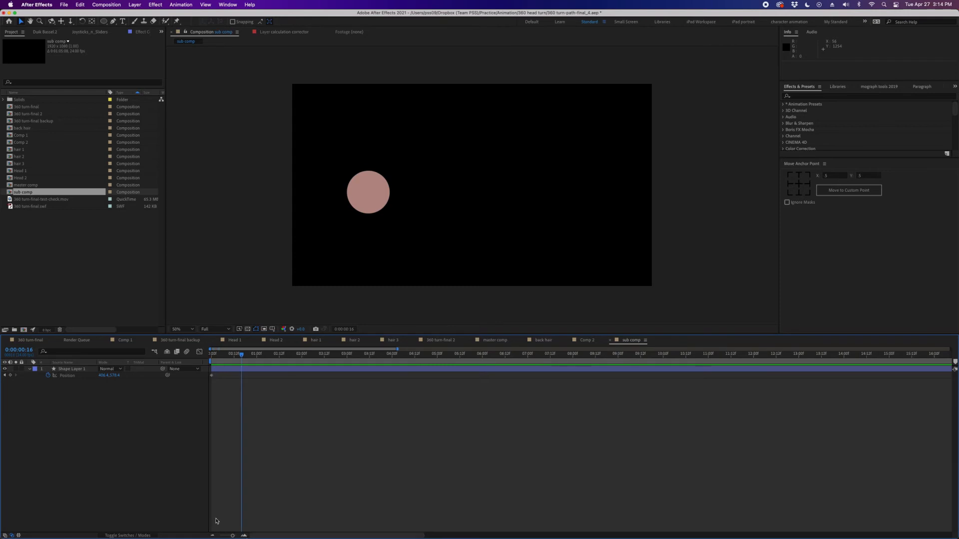
pyautogui.moveTo(366, 206); pyautogui.dragTo(521, 205)
pyautogui.moveTo(238, 361); pyautogui.dragTo(212, 356)
pyautogui.click(240, 420)
# Select both position keyframes of the circle layer and add a Duik Connector to them
pyautogui.click(73, 372)
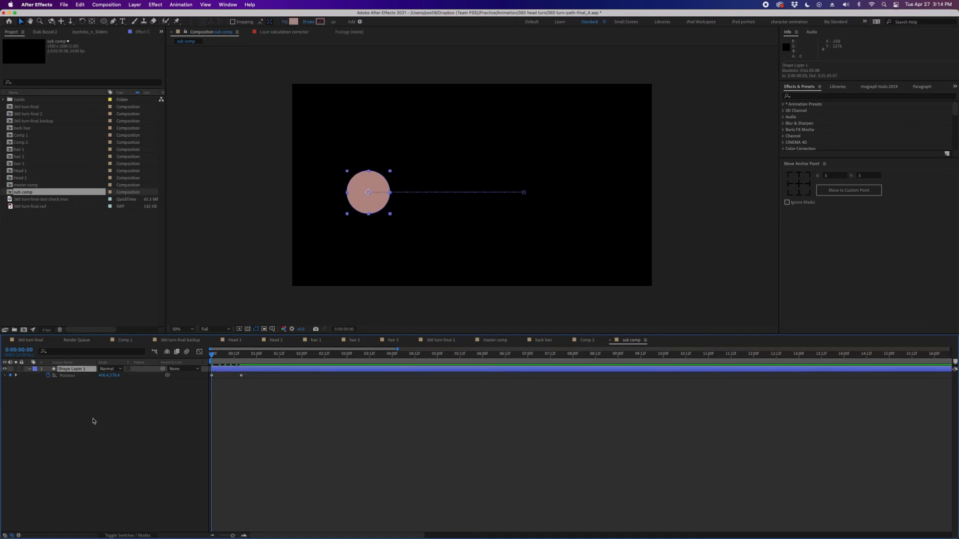
pyautogui.click(274, 398)
pyautogui.moveTo(288, 392); pyautogui.dragTo(196, 368)
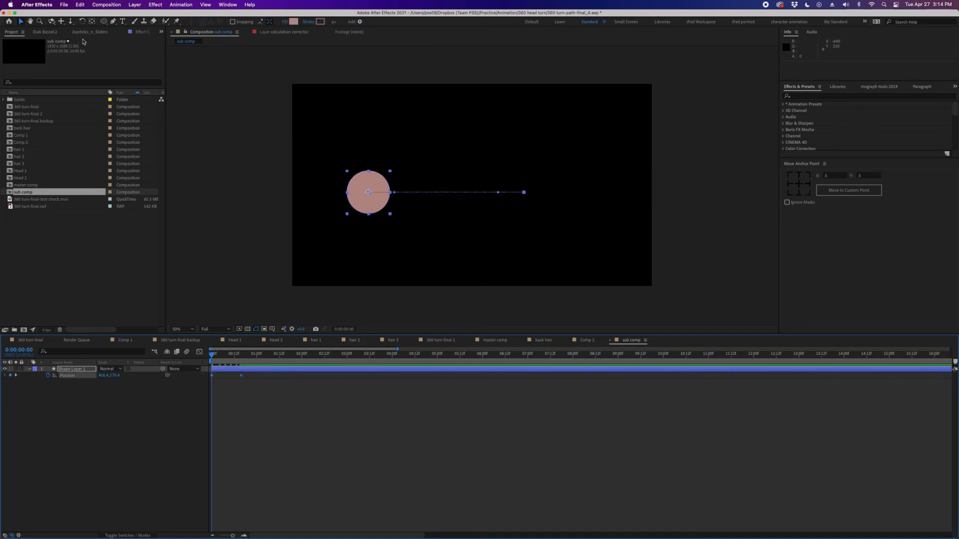
pyautogui.click(52, 34)
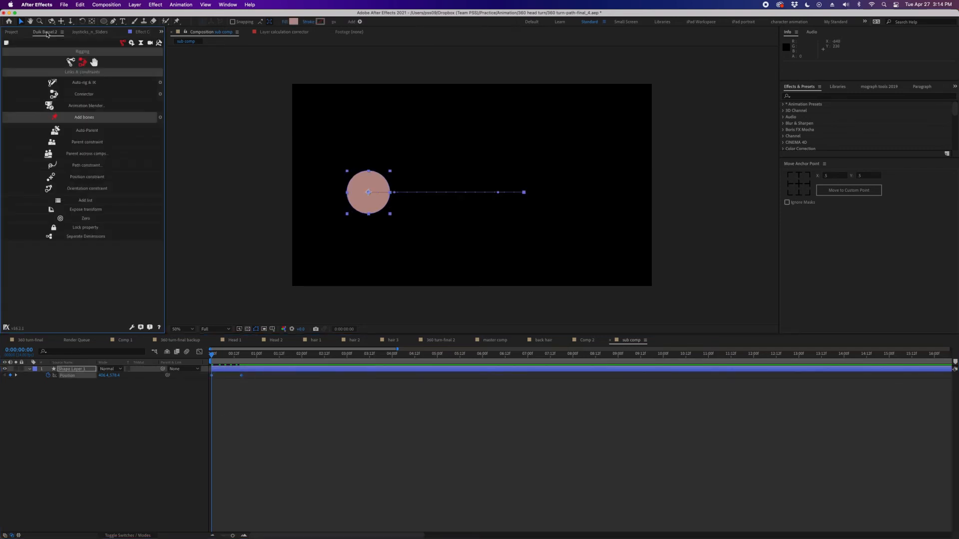
pyautogui.click(76, 99)
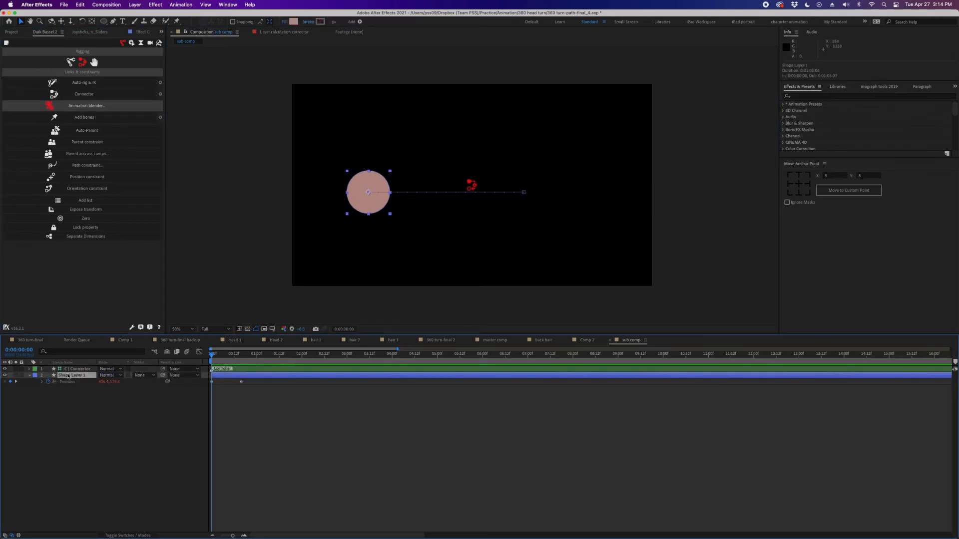
# Rename the Connector layer's "Shape Layer 1 | Transform" effect to C_animation and test its Connector percentage
pyautogui.click(153, 32)
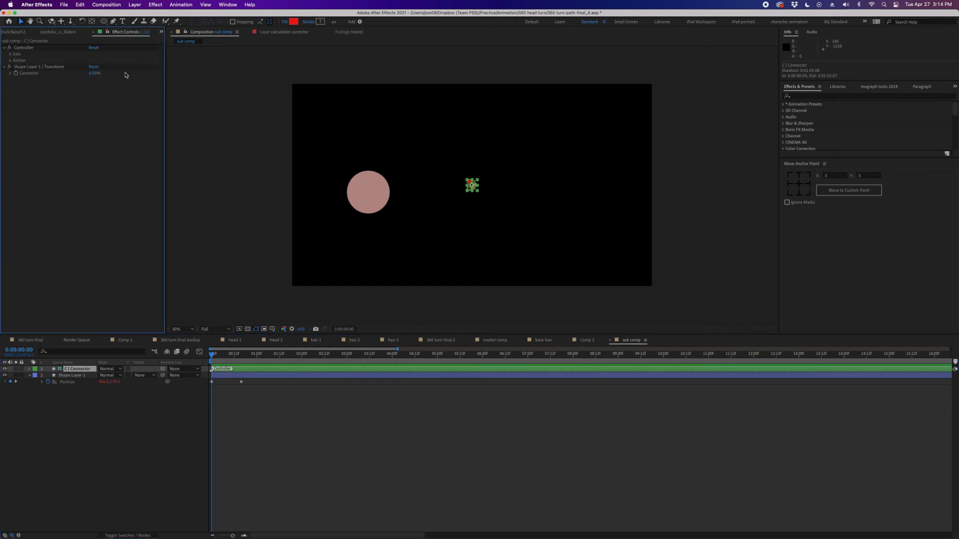
pyautogui.click(33, 70)
pyautogui.press('Return')
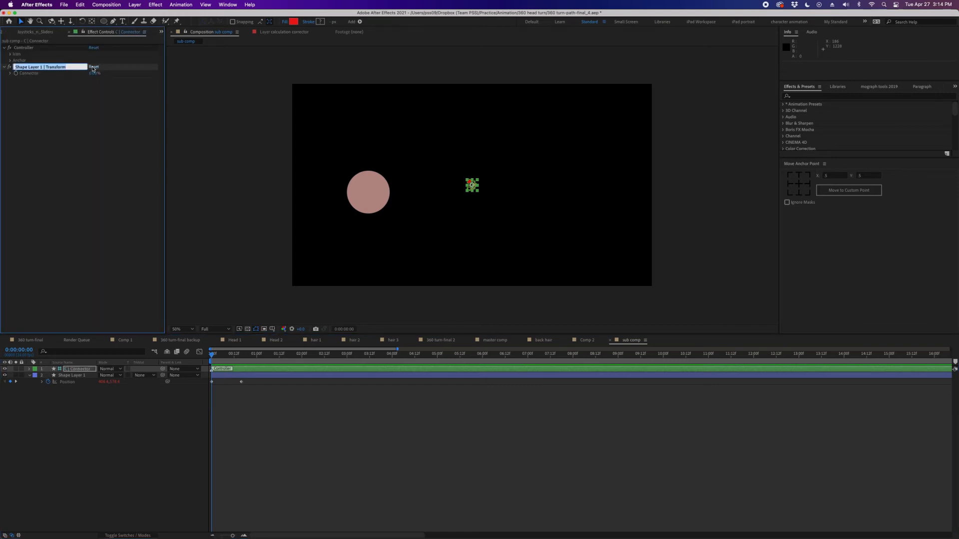
pyautogui.write('animation')
pyautogui.press('Return')
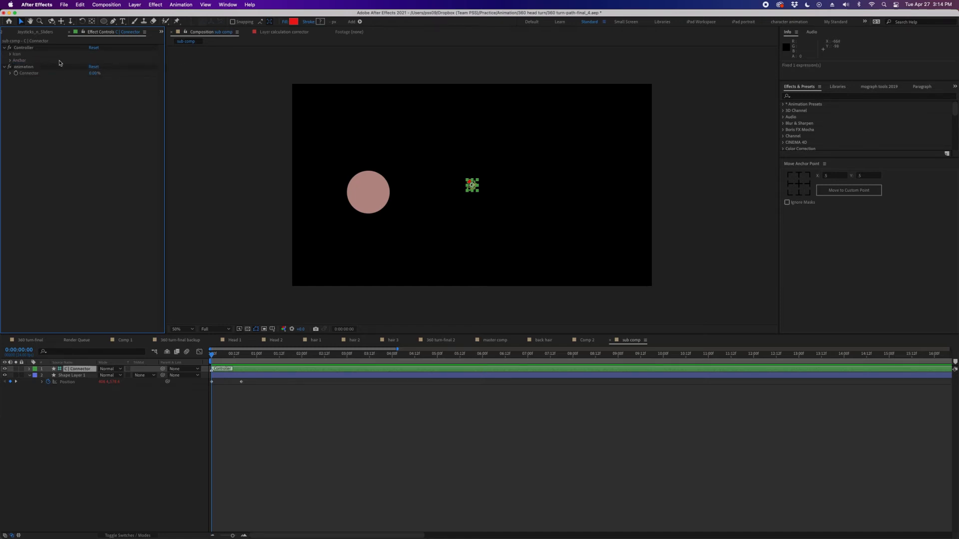
pyautogui.press('Return')
pyautogui.press('Return')
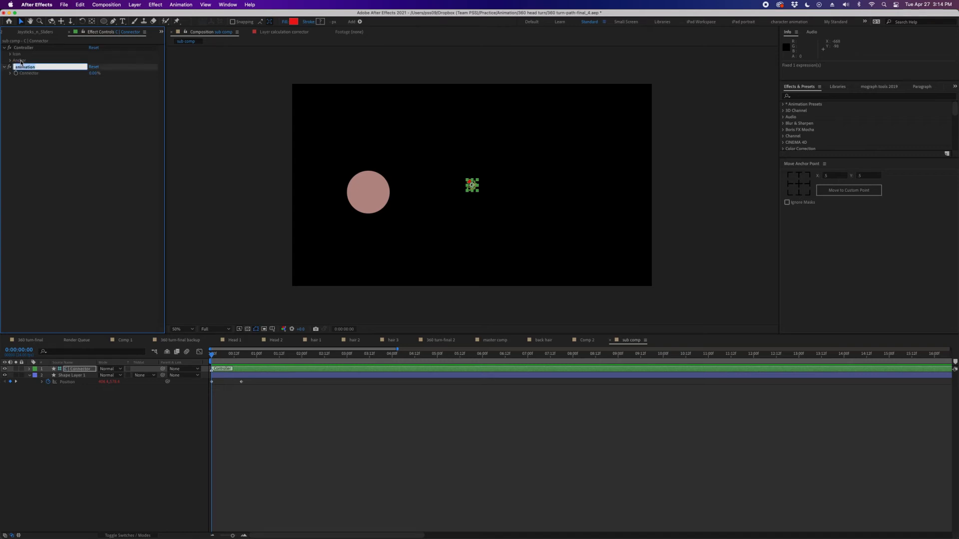
pyautogui.write('C_')
pyautogui.press('Return')
pyautogui.moveTo(94, 73)
pyautogui.mouseDown()
pyautogui.moveTo(120, 74)
pyautogui.moveTo(92, 74)
pyautogui.mouseUp()
pyautogui.click(101, 121)
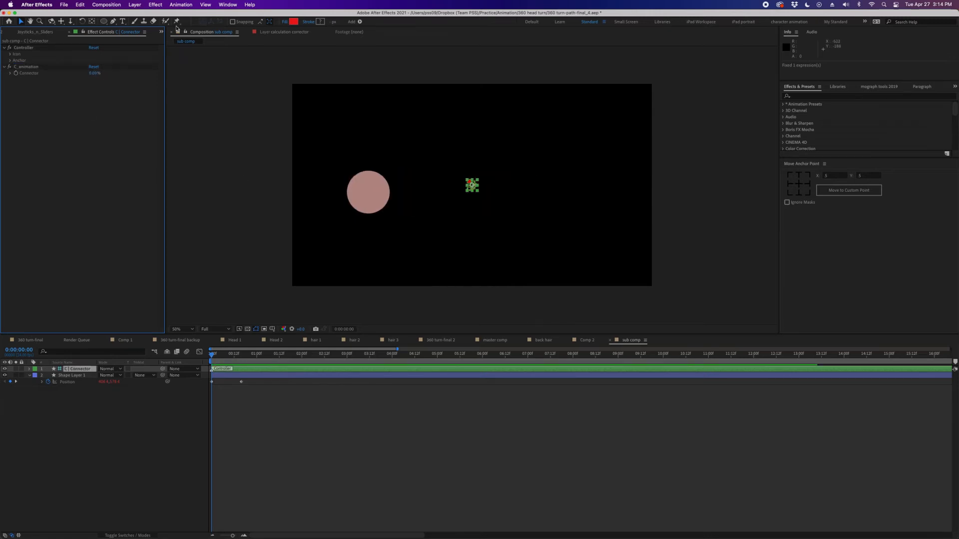
# Return to the list of project items
pyautogui.click(160, 32)
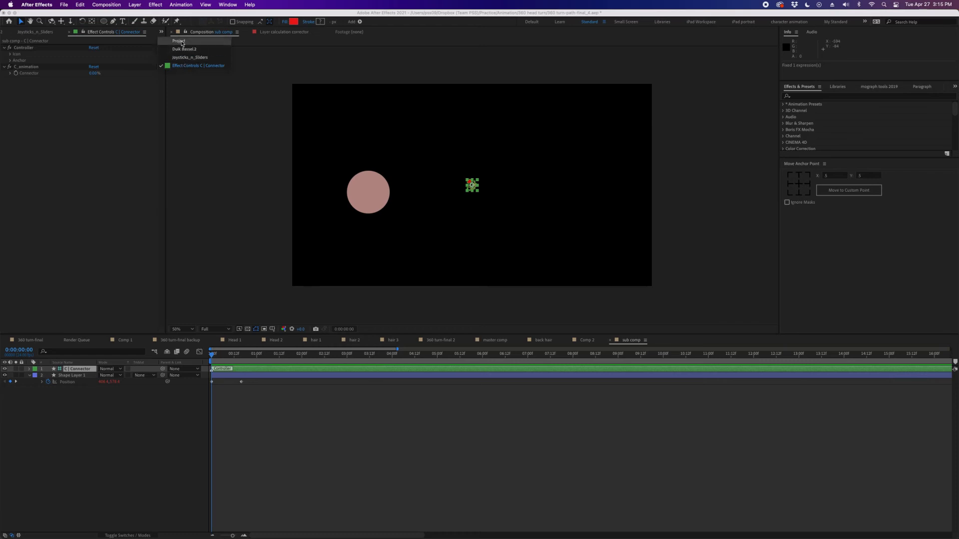
# Create a new HDTV 1080 24 composition named "main comp"
pyautogui.click(179, 41)
pyautogui.click(24, 331)
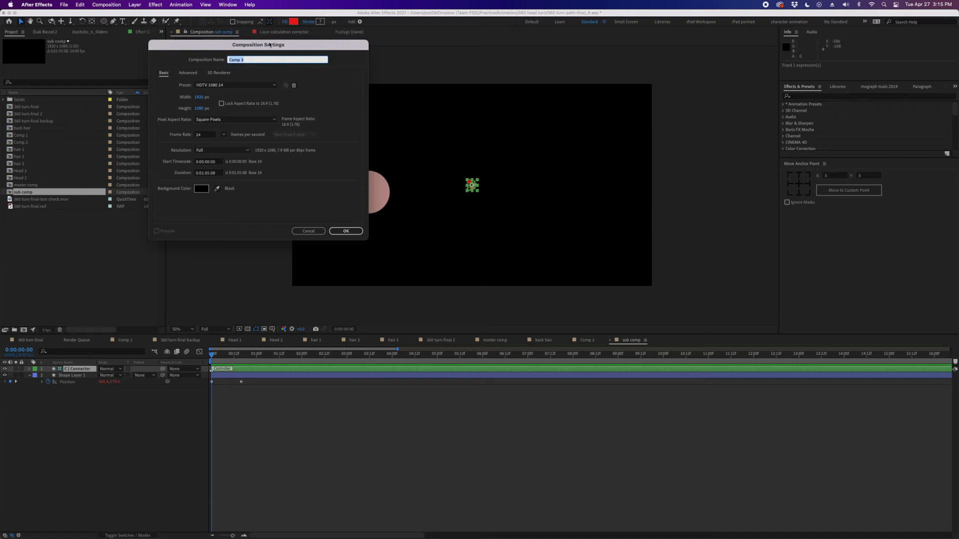
pyautogui.write('main c')
pyautogui.press('Return')
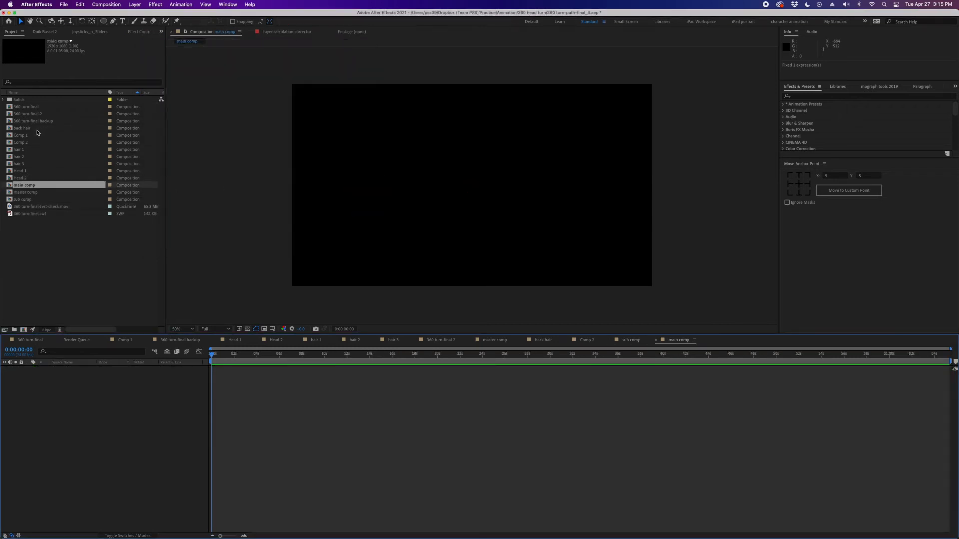
# Place sub comp as a layer in the main comp timeline
pyautogui.moveTo(30, 199); pyautogui.dragTo(75, 392)
pyautogui.click(335, 379)
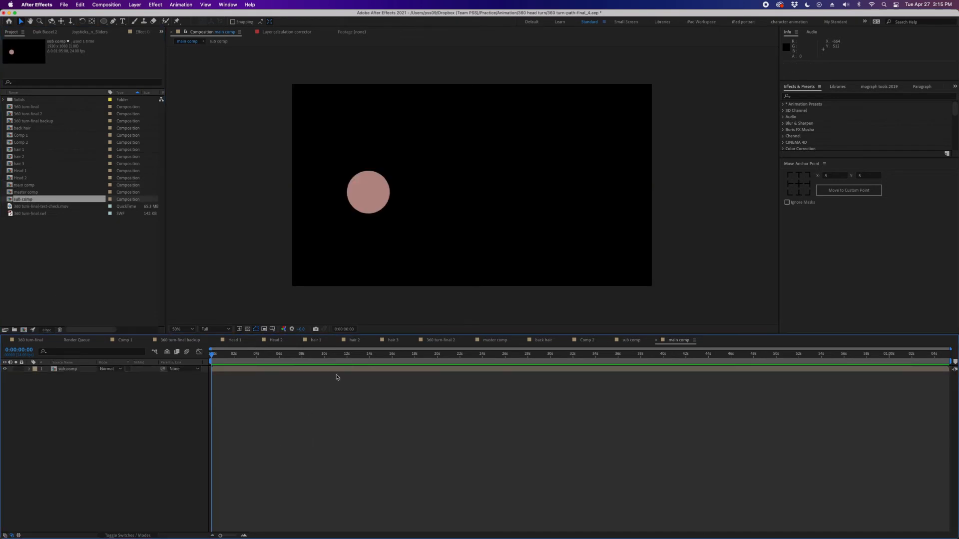
pyautogui.moveTo(237, 357); pyautogui.dragTo(211, 359)
pyautogui.press('super+a')
# Add a null object layer to main comp
pyautogui.click(254, 385)
pyautogui.click(135, 5)
pyautogui.moveTo(164, 15)
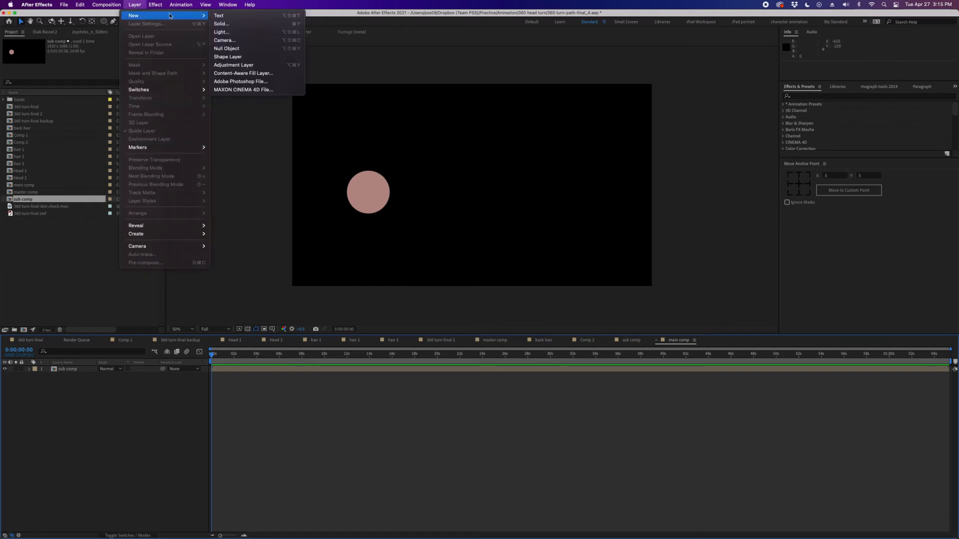
pyautogui.click(243, 50)
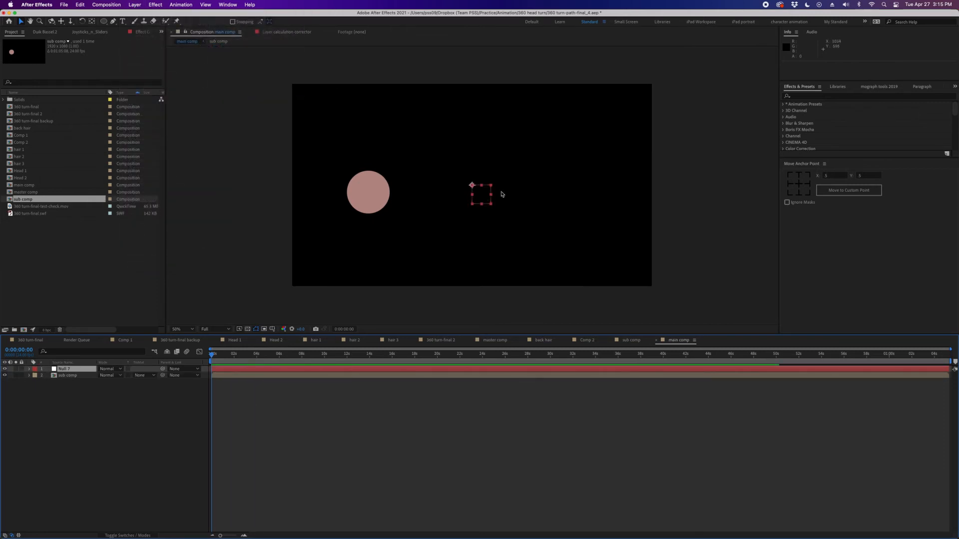
# Find the Slider Control effect and apply it to the null layer
pyautogui.click(807, 95)
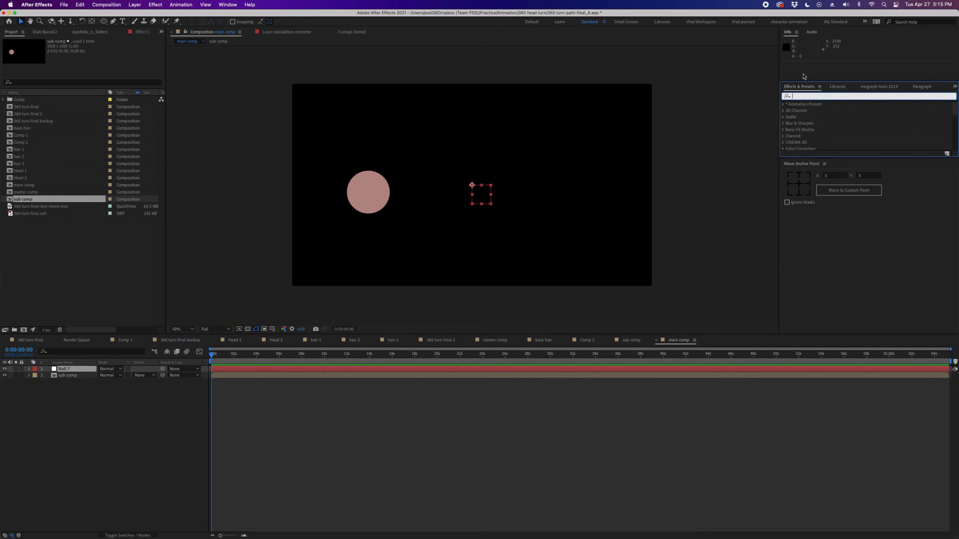
pyautogui.write('slider')
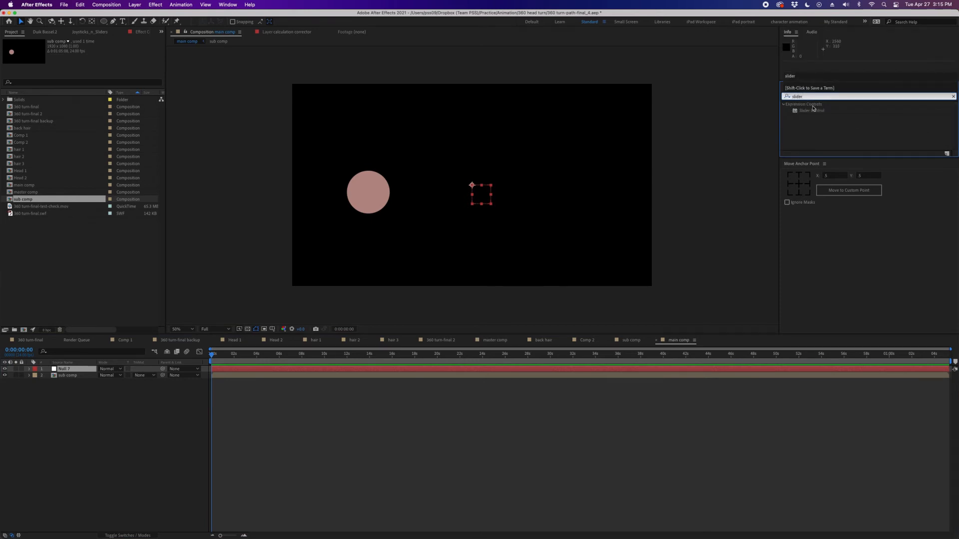
pyautogui.doubleClick(813, 111)
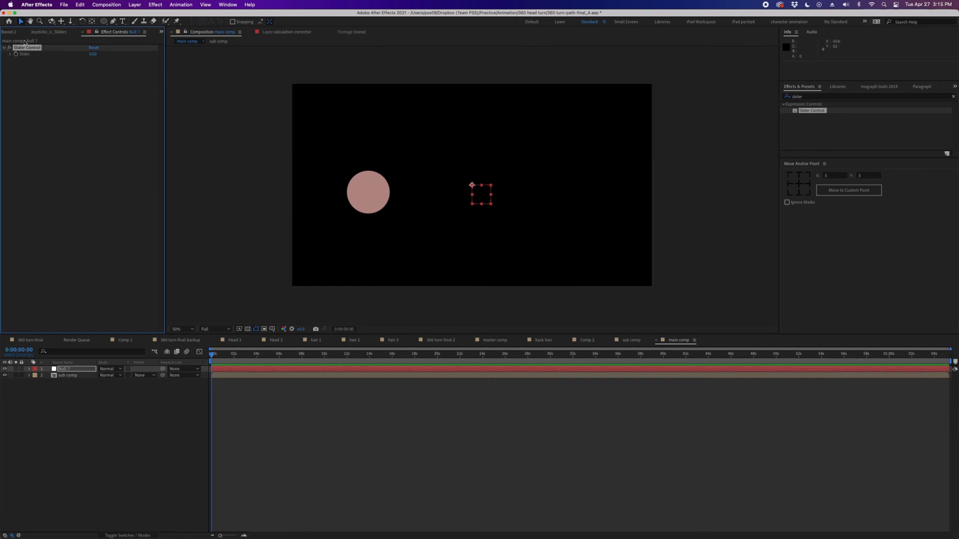
# Rename the null's Slider Control effect to C_animation, try out its slider and undo the value change
pyautogui.press('Return')
pyautogui.write('An')
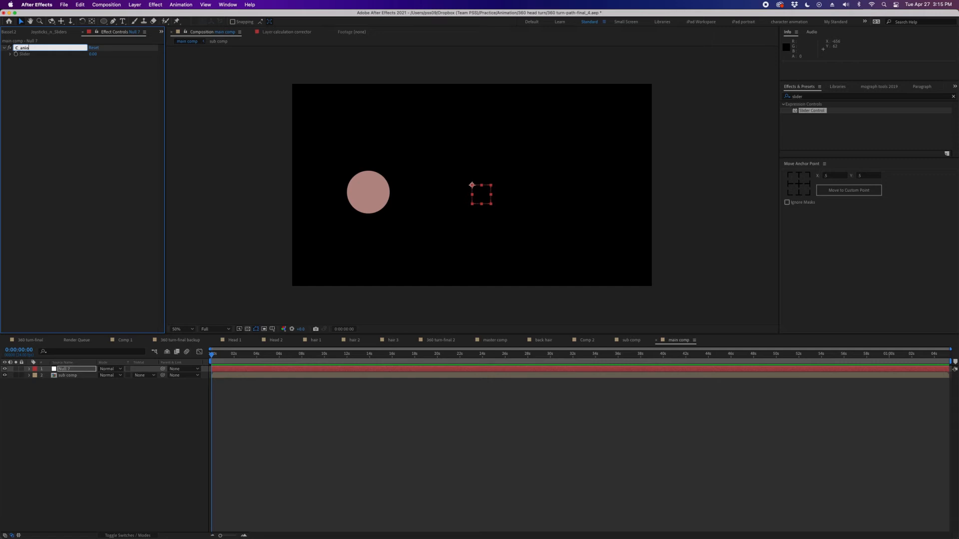
pyautogui.write('tion')
pyautogui.press('Return')
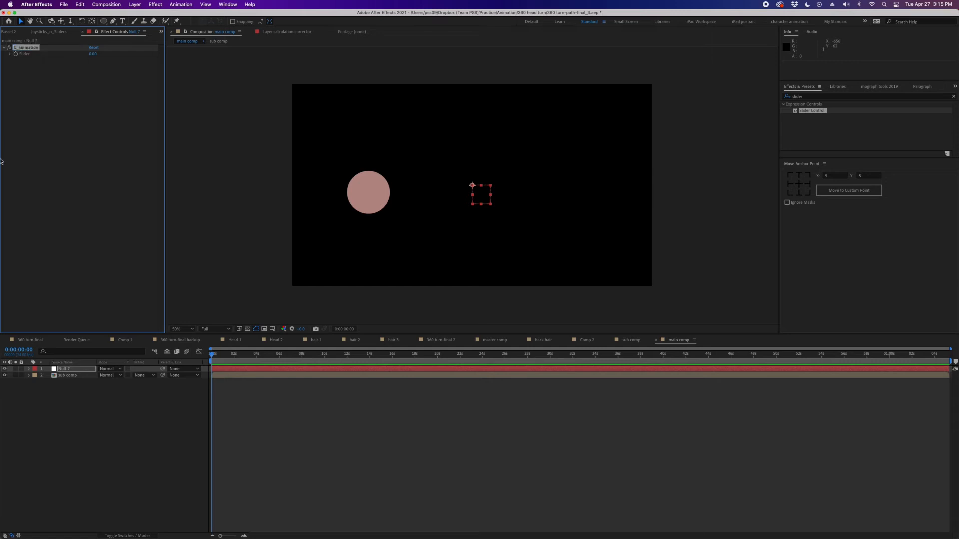
pyautogui.moveTo(95, 55); pyautogui.dragTo(138, 55)
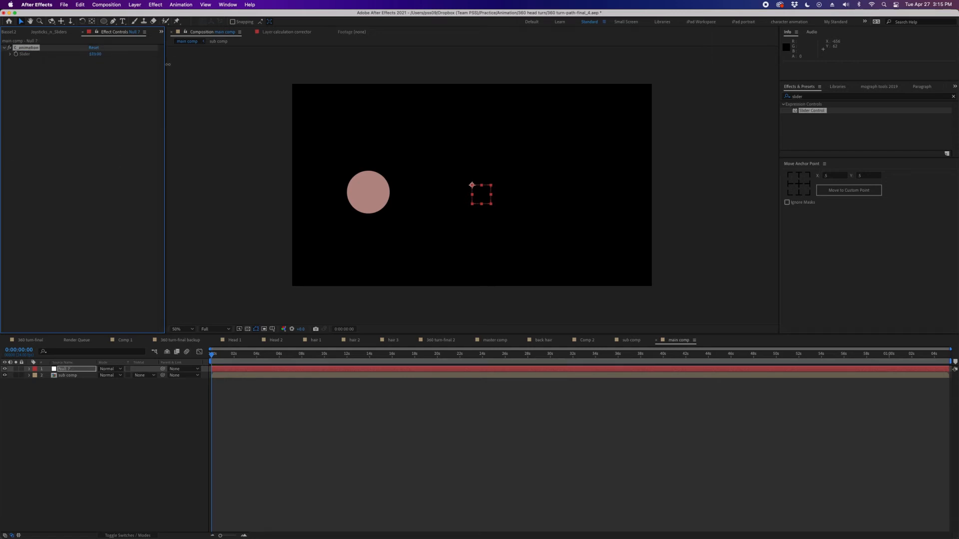
pyautogui.press('super+z')
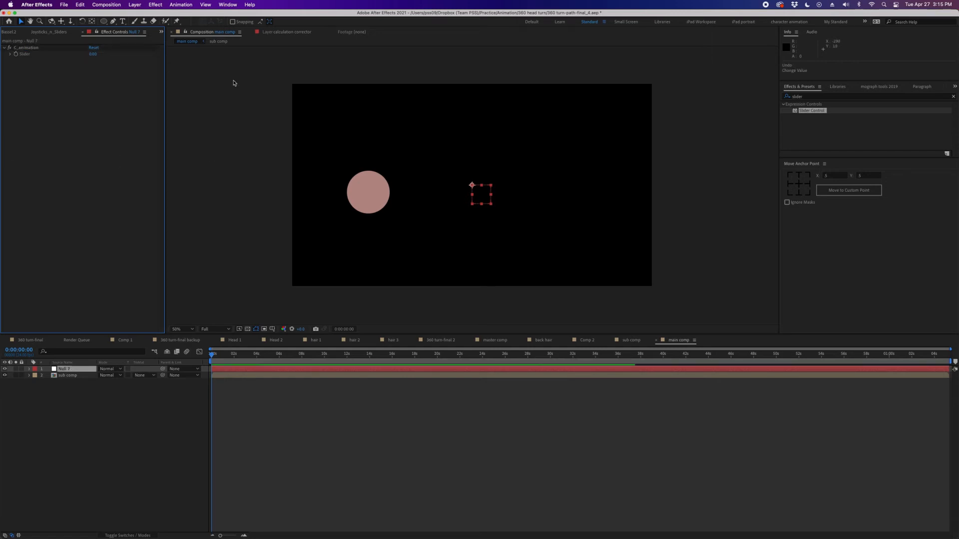
# Compare the C_animation connector control in sub comp with the C_animation slider in main comp
pyautogui.click(218, 42)
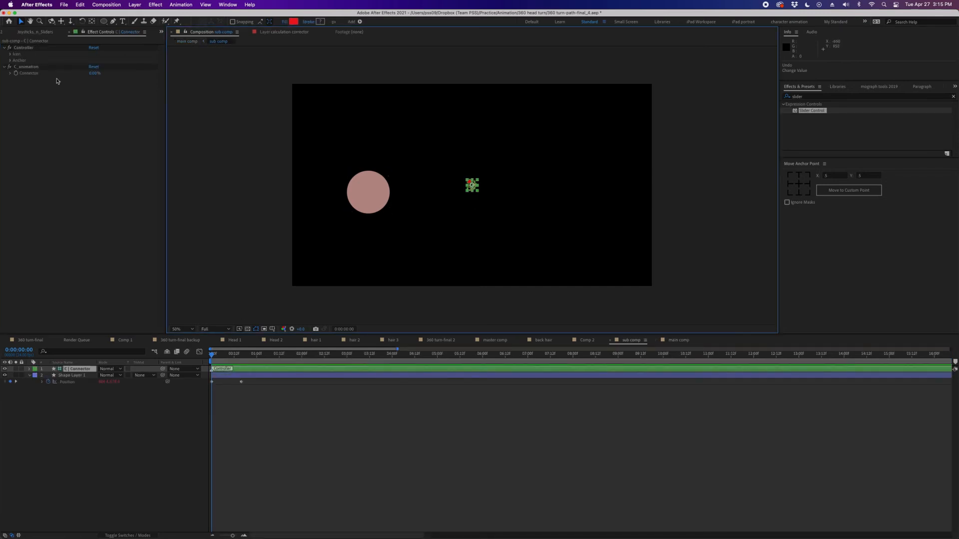
pyautogui.moveTo(95, 73)
pyautogui.mouseDown()
pyautogui.moveTo(145, 75)
pyautogui.moveTo(87, 75)
pyautogui.mouseUp()
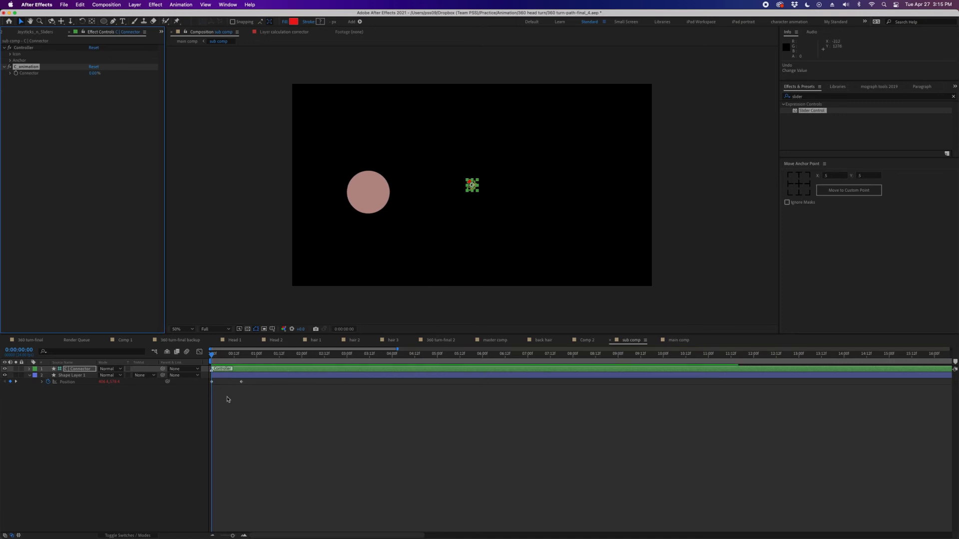
pyautogui.click(42, 385)
pyautogui.click(49, 388)
pyautogui.moveTo(93, 73)
pyautogui.mouseDown()
pyautogui.moveTo(137, 73)
pyautogui.moveTo(84, 84)
pyautogui.mouseUp()
pyautogui.moveTo(93, 73); pyautogui.dragTo(101, 94)
pyautogui.click(65, 84)
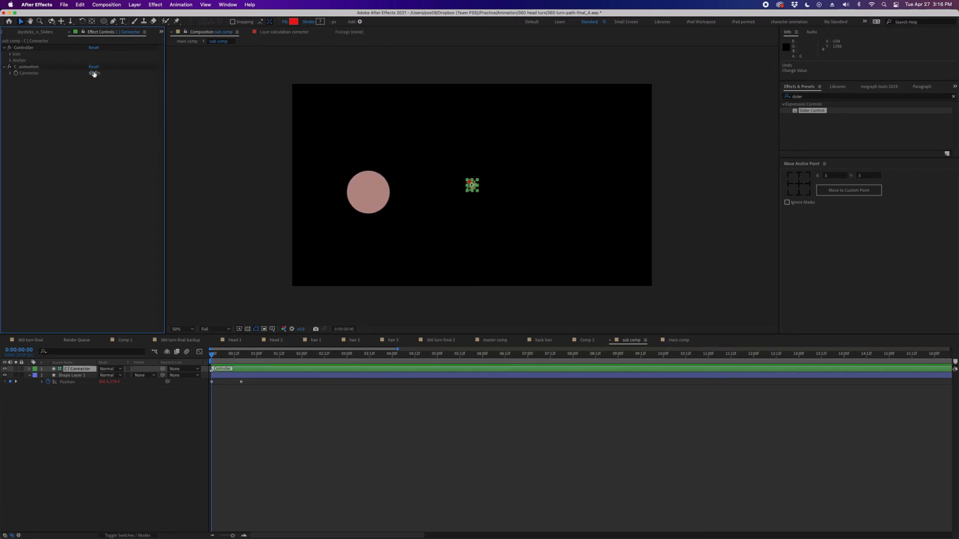
pyautogui.click(193, 42)
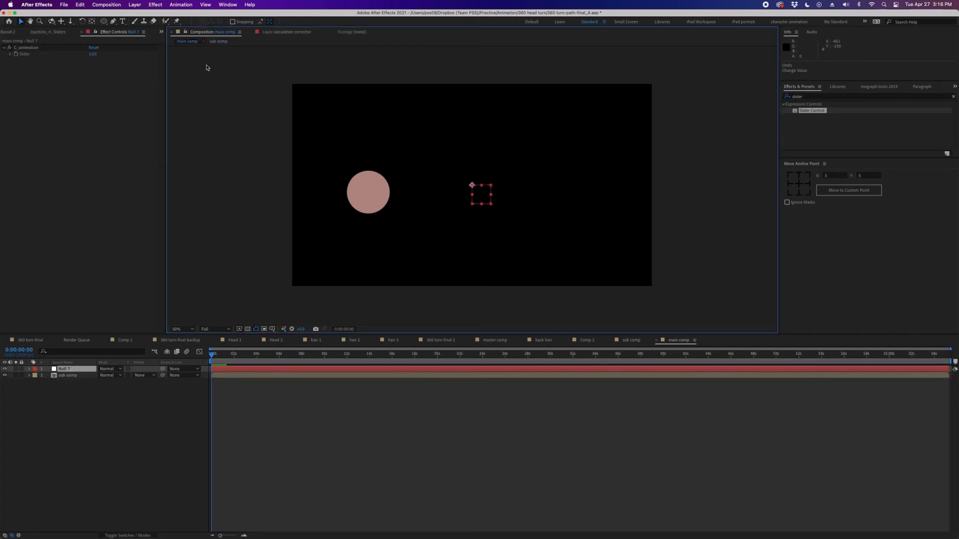
pyautogui.click(218, 41)
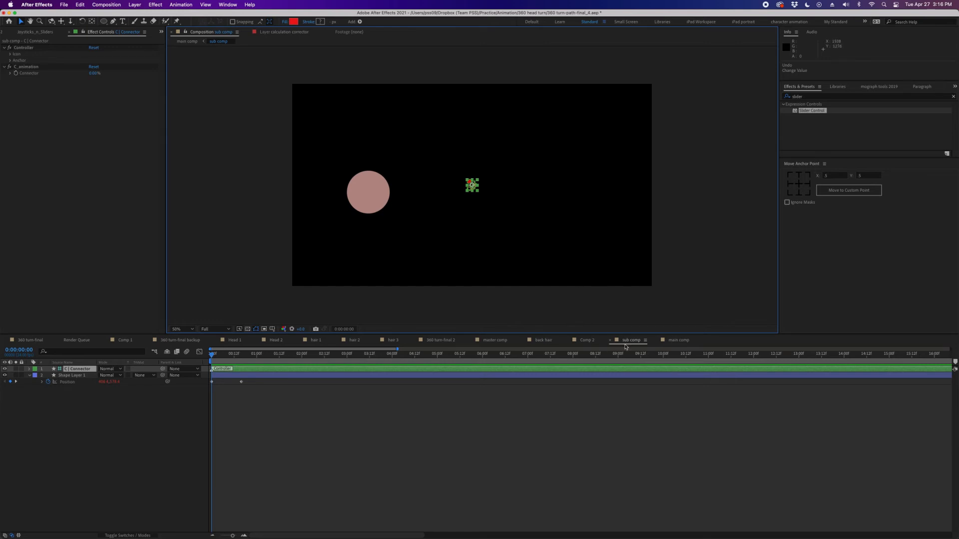
pyautogui.click(188, 41)
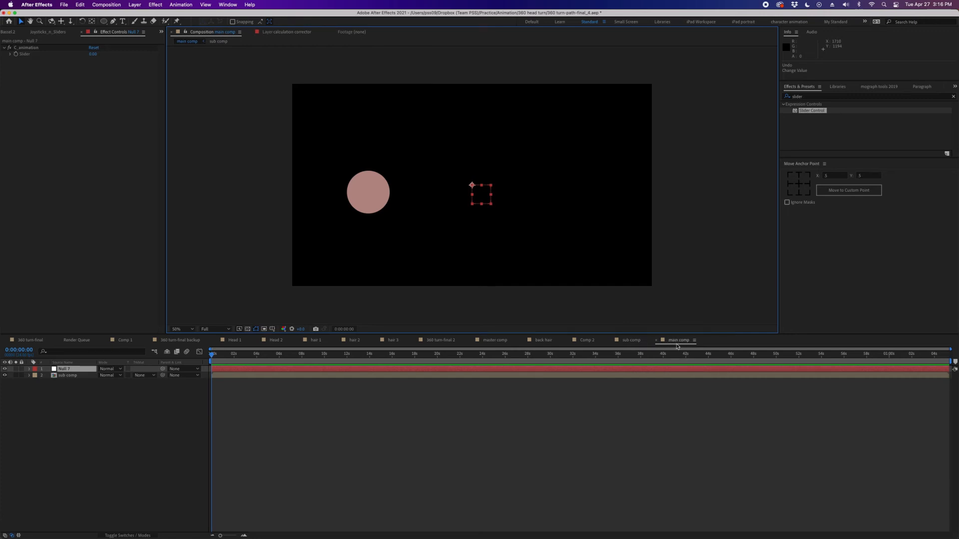
# Dock the main comp timeline below the sub comp timeline and enlarge its area
pyautogui.moveTo(677, 346); pyautogui.dragTo(618, 393)
pyautogui.moveTo(348, 483); pyautogui.dragTo(337, 528)
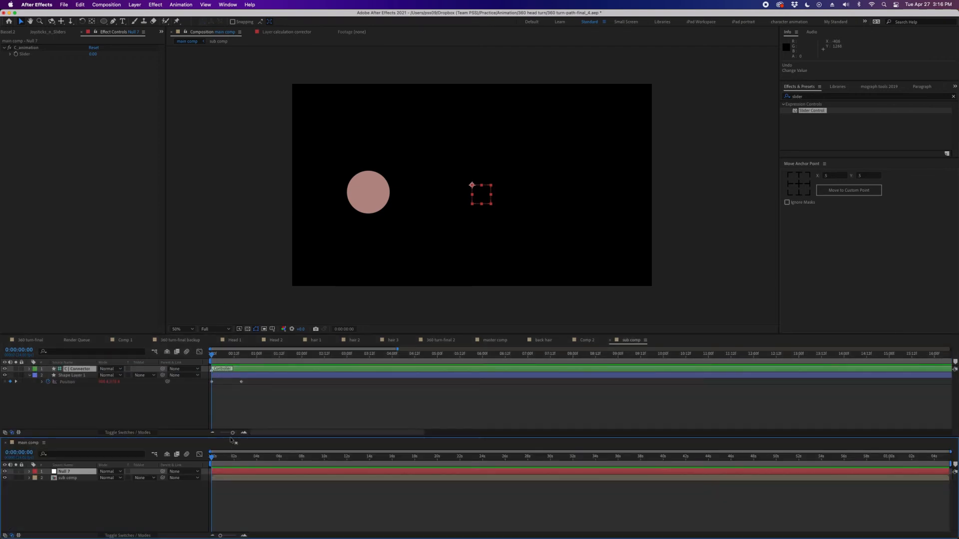
pyautogui.moveTo(233, 439); pyautogui.dragTo(234, 410)
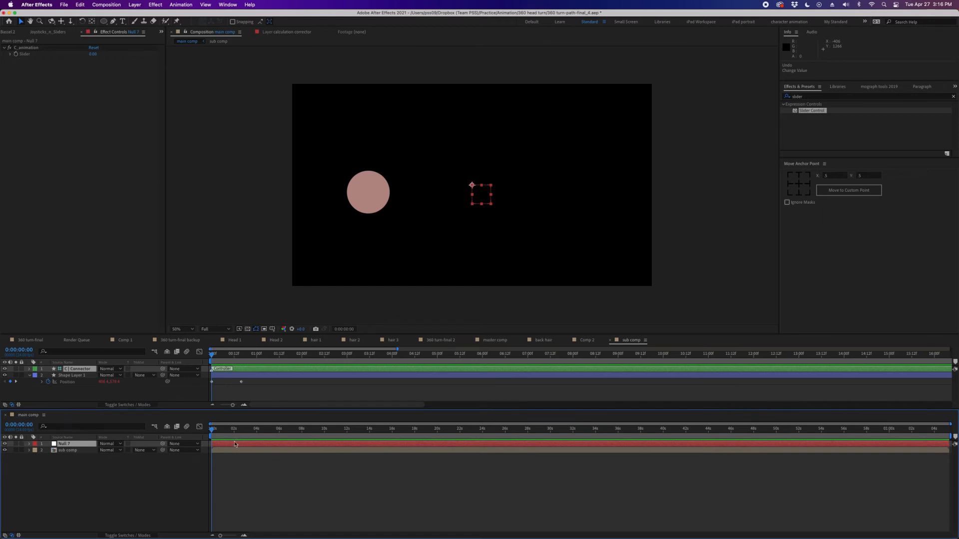
# Reveal the null's C_animation Slider property in the main comp timeline and select it
pyautogui.click(29, 444)
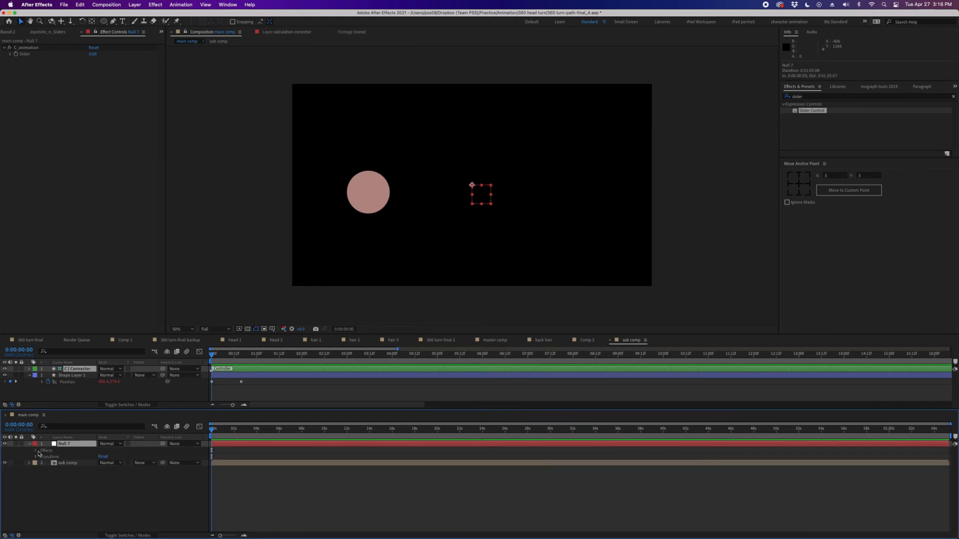
pyautogui.click(35, 450)
pyautogui.click(42, 457)
pyautogui.click(63, 463)
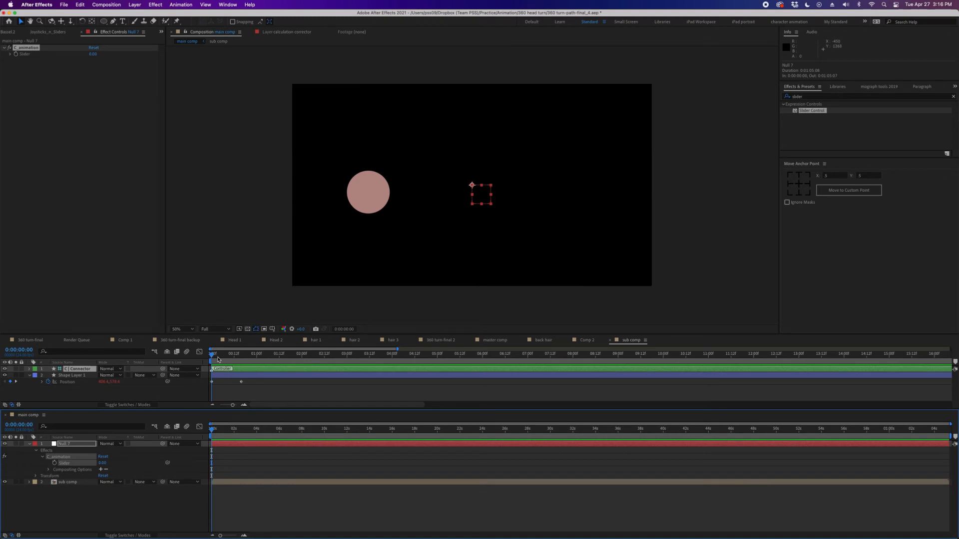
# Link the connector layer's C_animation Connector property in sub comp to the null's C_animation Slider with the property pick whip
pyautogui.click(216, 357)
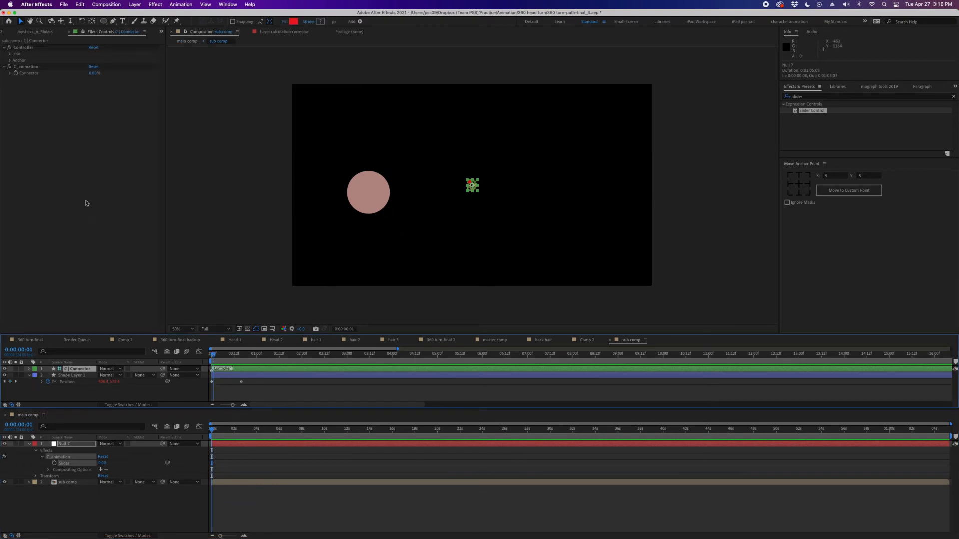
pyautogui.click(29, 369)
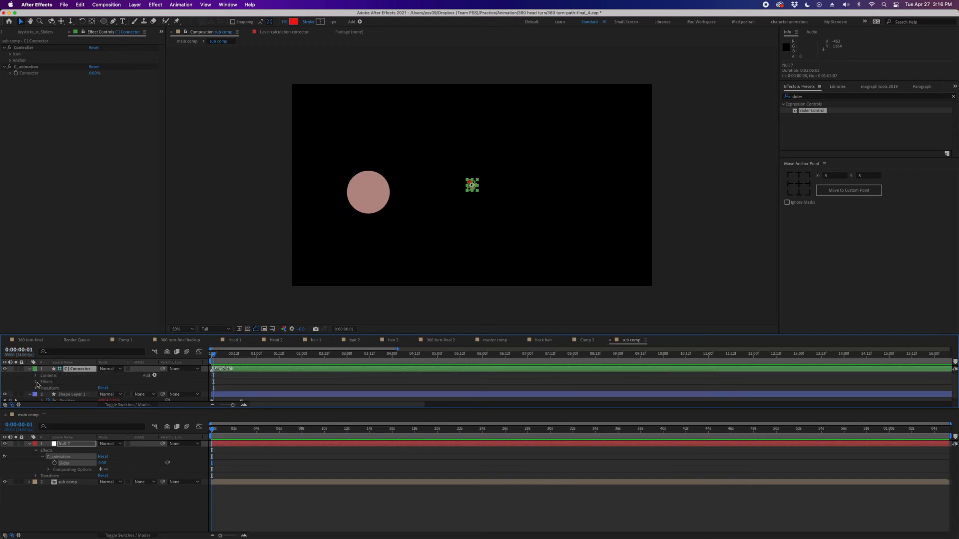
pyautogui.click(37, 383)
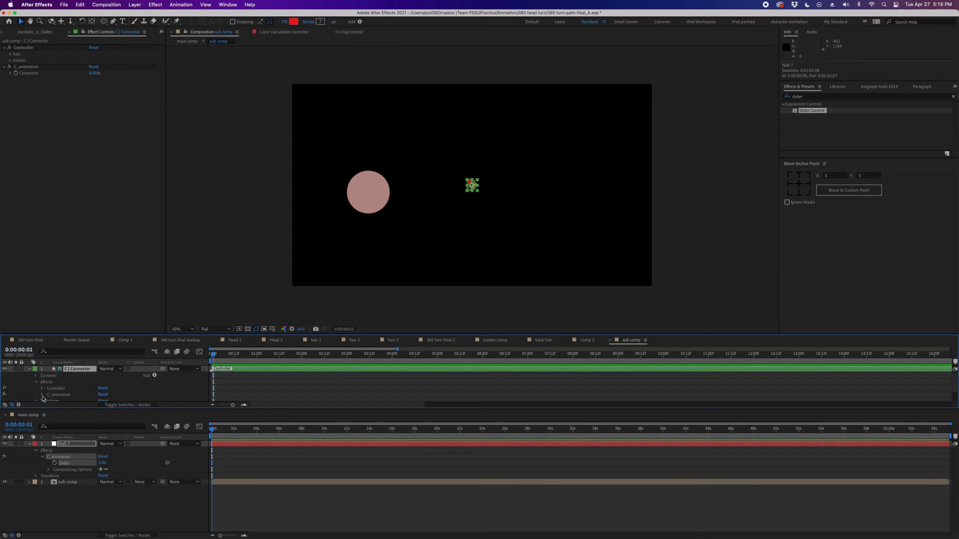
pyautogui.click(80, 402)
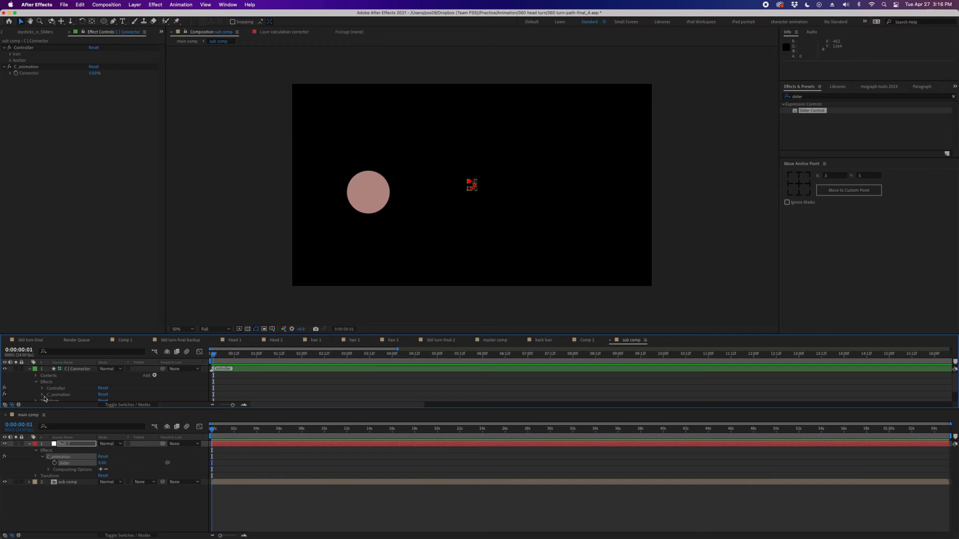
pyautogui.click(42, 395)
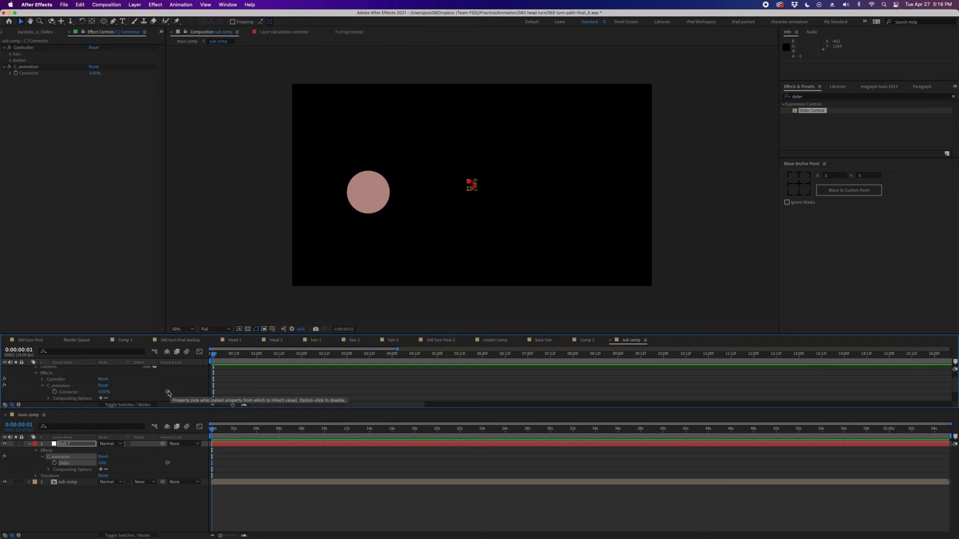
pyautogui.click(168, 394)
pyautogui.moveTo(168, 394); pyautogui.dragTo(74, 463)
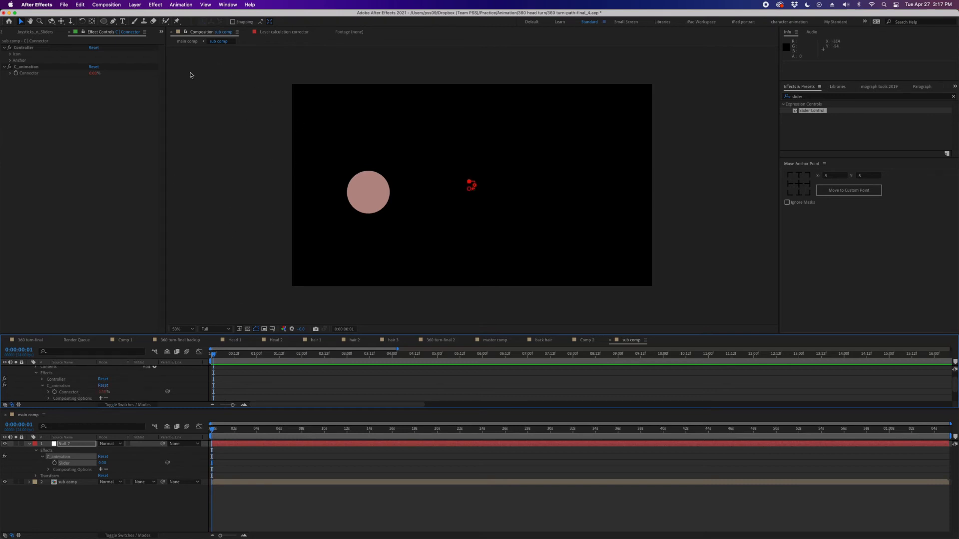
# Close the separately docked main comp timeline
pyautogui.click(194, 43)
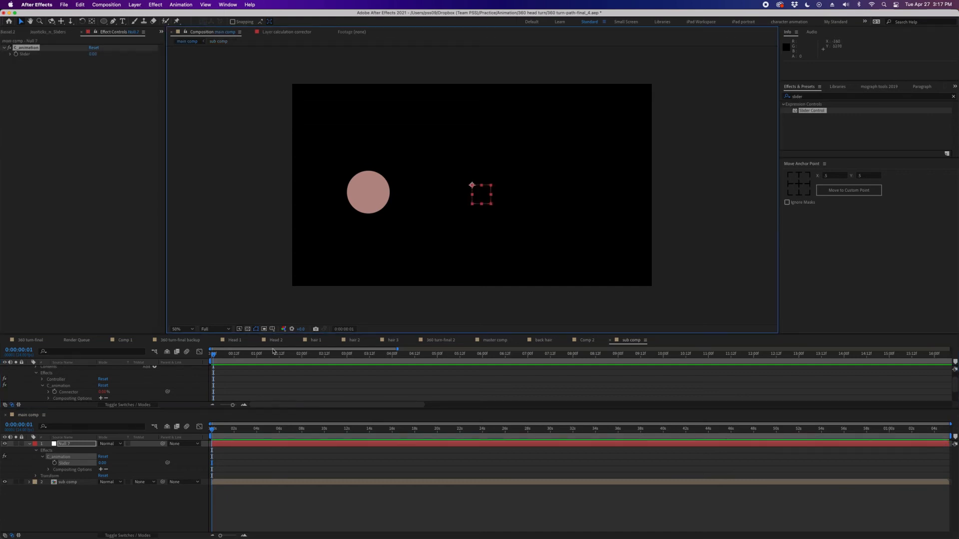
pyautogui.click(44, 415)
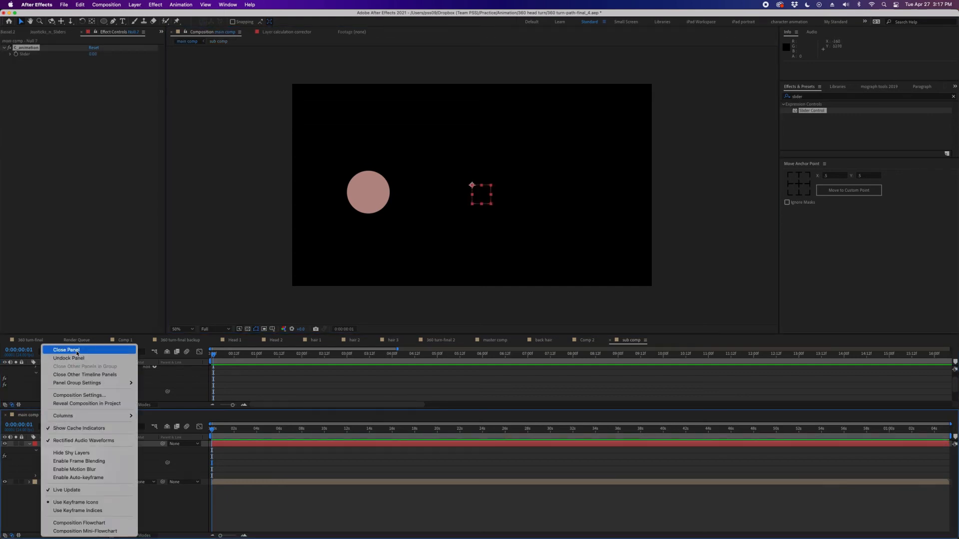
pyautogui.click(65, 324)
# Reopen main comp and move the null's C_animation slider to about 12
pyautogui.click(191, 41)
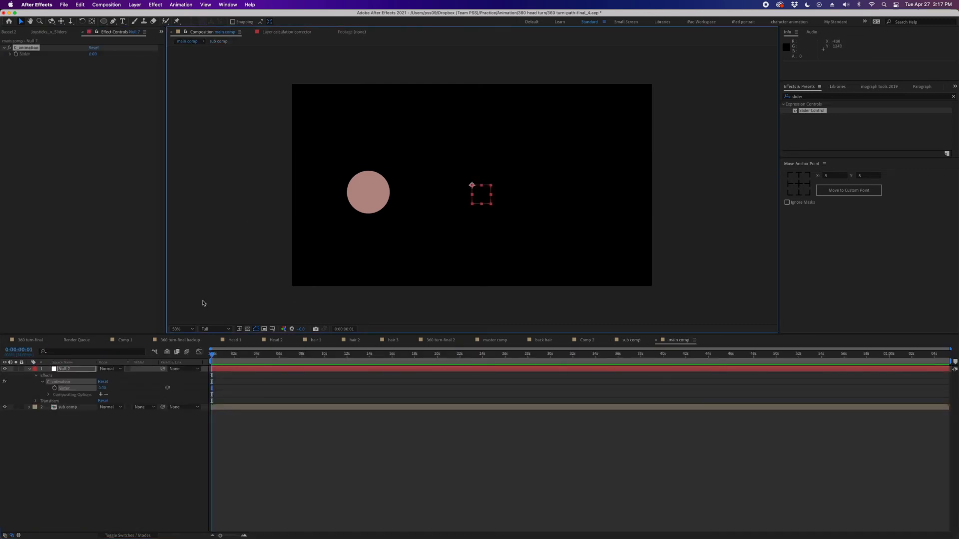
pyautogui.click(11, 54)
pyautogui.moveTo(22, 64)
pyautogui.mouseDown()
pyautogui.moveTo(93, 65)
pyautogui.moveTo(36, 65)
pyautogui.mouseUp()
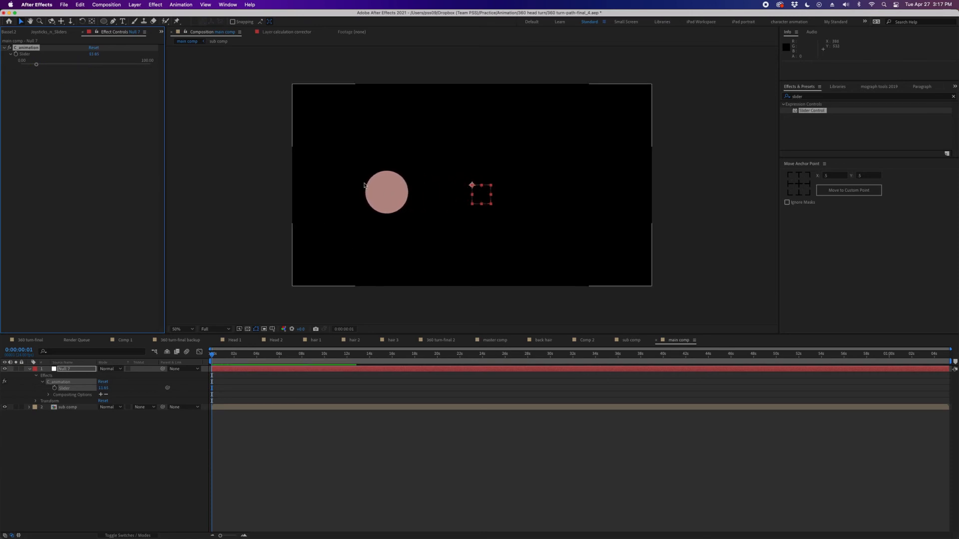
# Try a much higher C_animation slider value on the null, undo it and deselect the layer
pyautogui.click(224, 409)
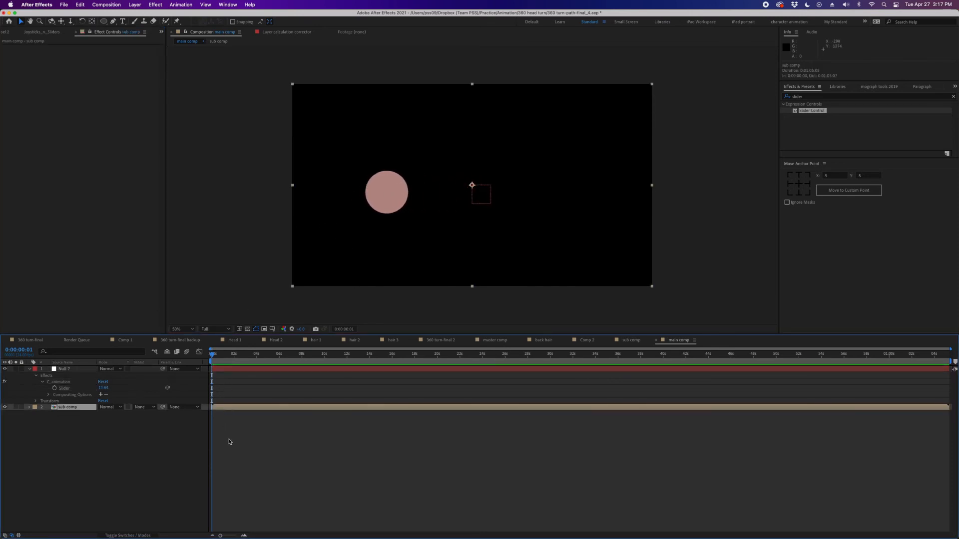
pyautogui.click(230, 442)
pyautogui.click(222, 369)
pyautogui.moveTo(36, 65); pyautogui.dragTo(126, 65)
pyautogui.press('super+z')
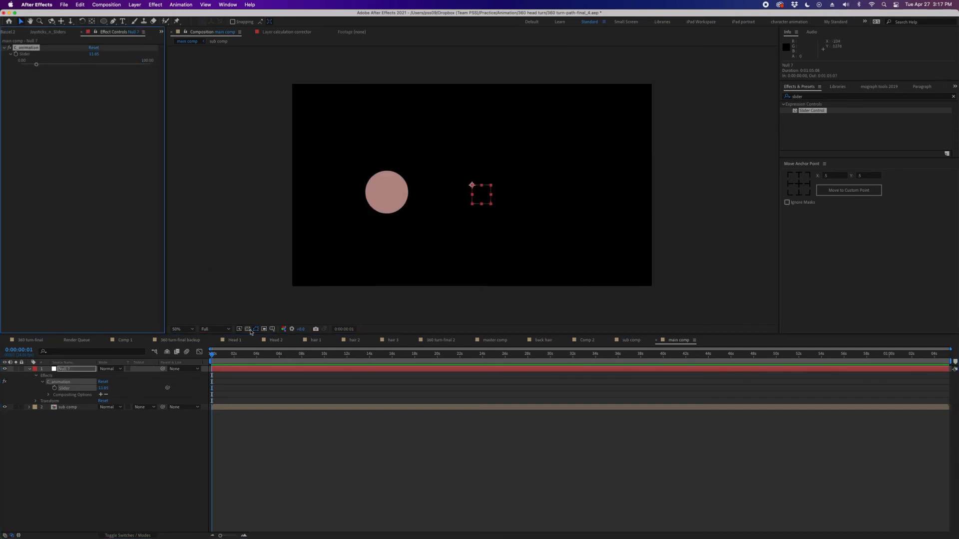
pyautogui.click(244, 394)
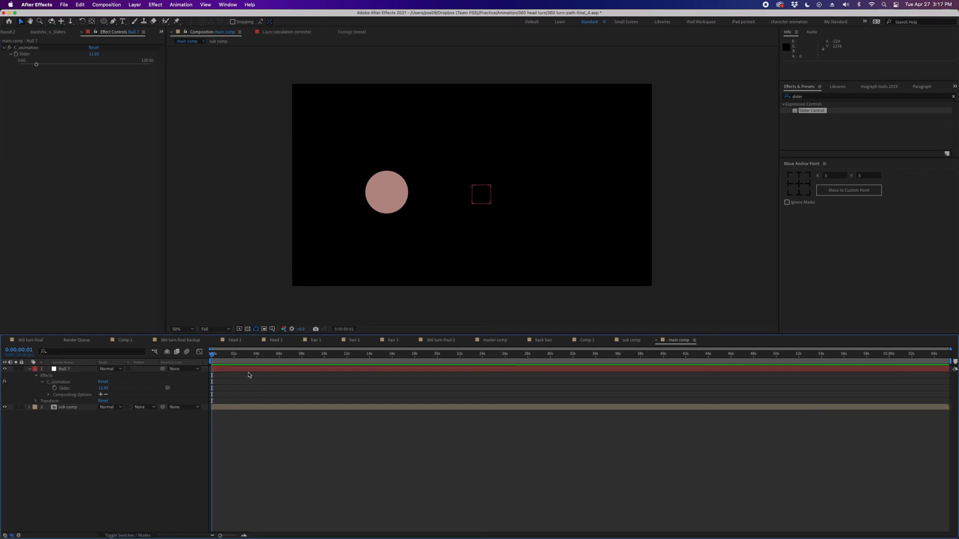
# Bring up the project's list of compositions and footage in place of the null's effect settings
pyautogui.click(162, 32)
pyautogui.click(176, 42)
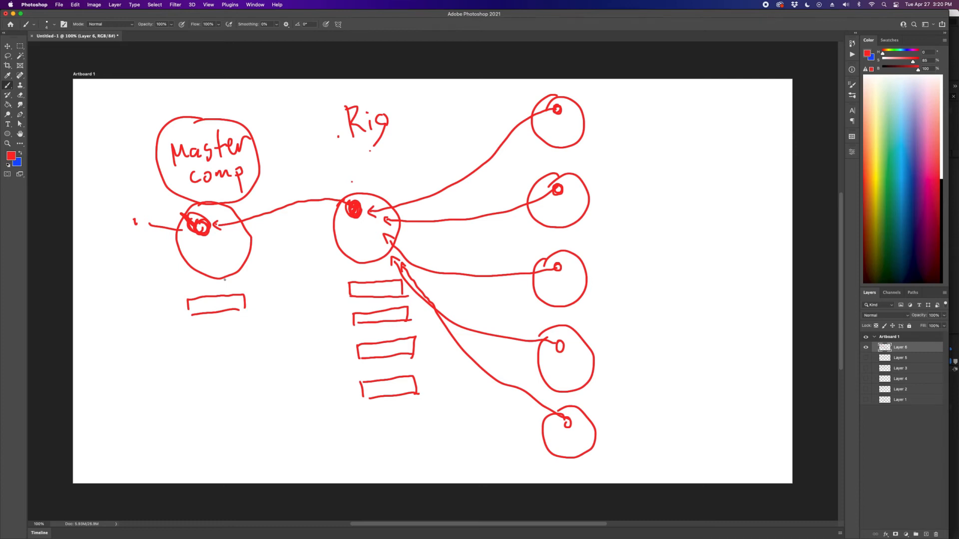
# Sketch a second circle below the master comp with a small filled control circle inside and label it "Master comp 2"
pyautogui.moveTo(225, 280)
pyautogui.mouseDown()
pyautogui.moveTo(177, 226)
pyautogui.moveTo(253, 259)
pyautogui.moveTo(208, 281)
pyautogui.mouseUp()
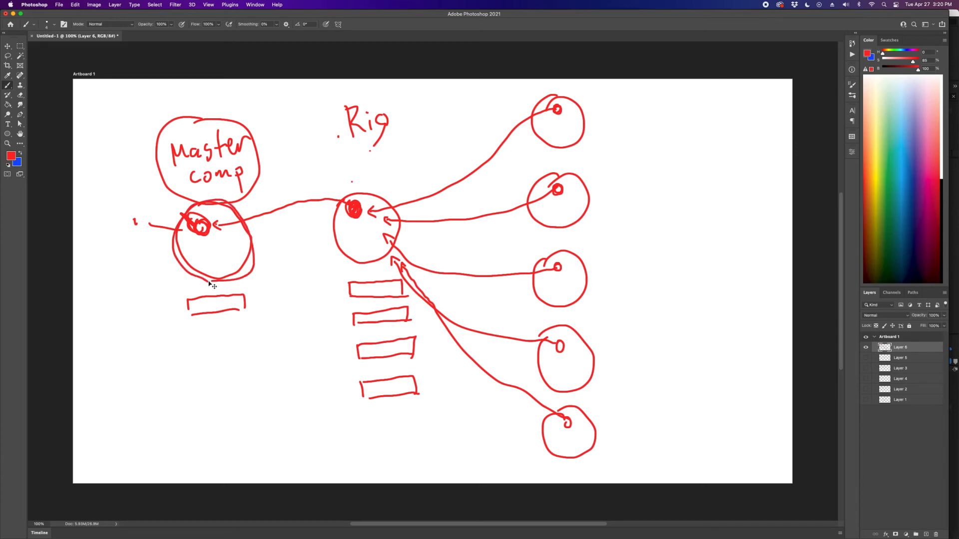
pyautogui.press('super+z')
pyautogui.moveTo(215, 429)
pyautogui.mouseDown()
pyautogui.moveTo(187, 395)
pyautogui.moveTo(257, 399)
pyautogui.moveTo(188, 398)
pyautogui.mouseUp()
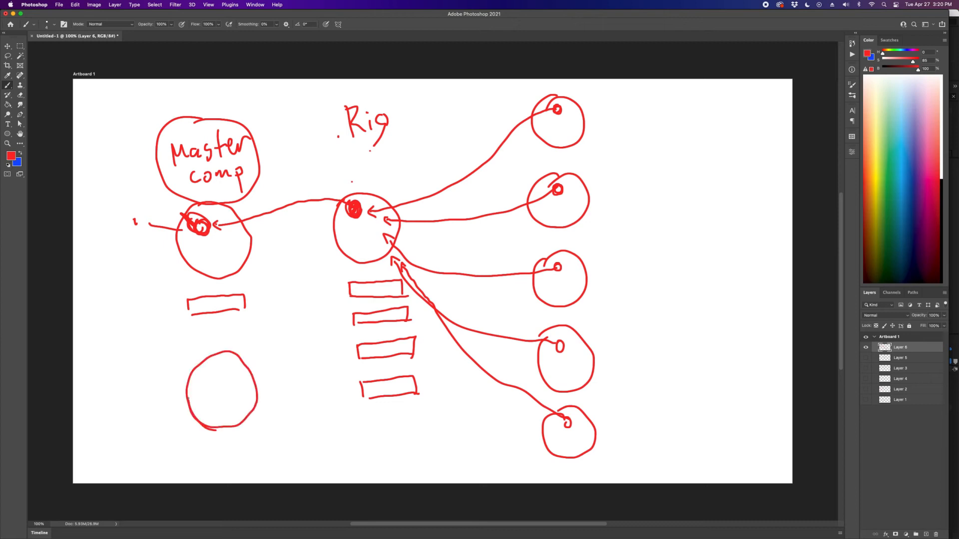
pyautogui.moveTo(218, 363); pyautogui.dragTo(216, 373)
pyautogui.moveTo(255, 340)
pyautogui.mouseDown()
pyautogui.moveTo(295, 351)
pyautogui.moveTo(321, 326)
pyautogui.mouseUp()
pyautogui.moveTo(279, 368)
pyautogui.mouseDown()
pyautogui.moveTo(282, 376)
pyautogui.moveTo(299, 364)
pyautogui.moveTo(314, 382)
pyautogui.moveTo(315, 361)
pyautogui.moveTo(335, 363)
pyautogui.mouseUp()
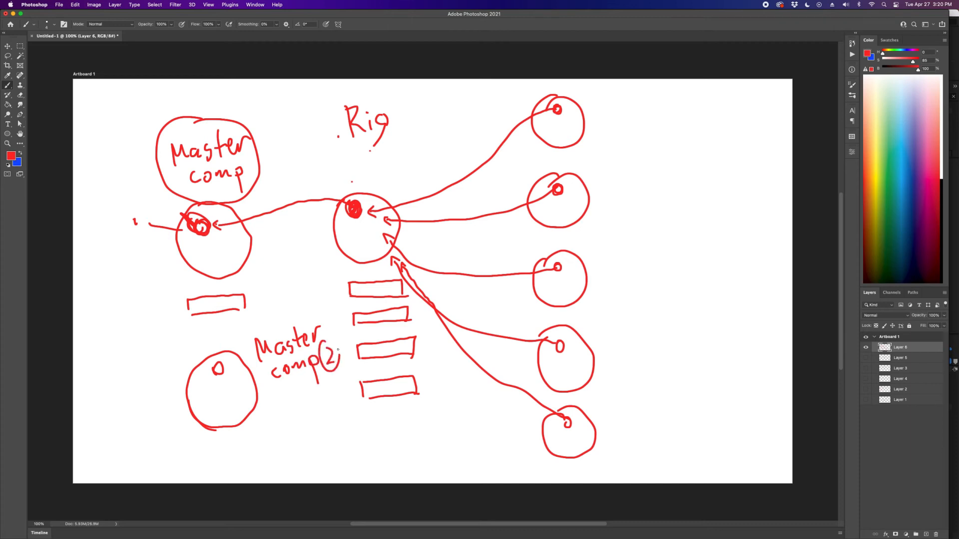
pyautogui.moveTo(218, 363)
pyautogui.mouseDown()
pyautogui.moveTo(219, 376)
pyautogui.moveTo(223, 360)
pyautogui.mouseUp()
# Try pointing out the rig, the uppermost source circle and the two master comp circles with temporary brush marks
pyautogui.moveTo(351, 158); pyautogui.dragTo(357, 184)
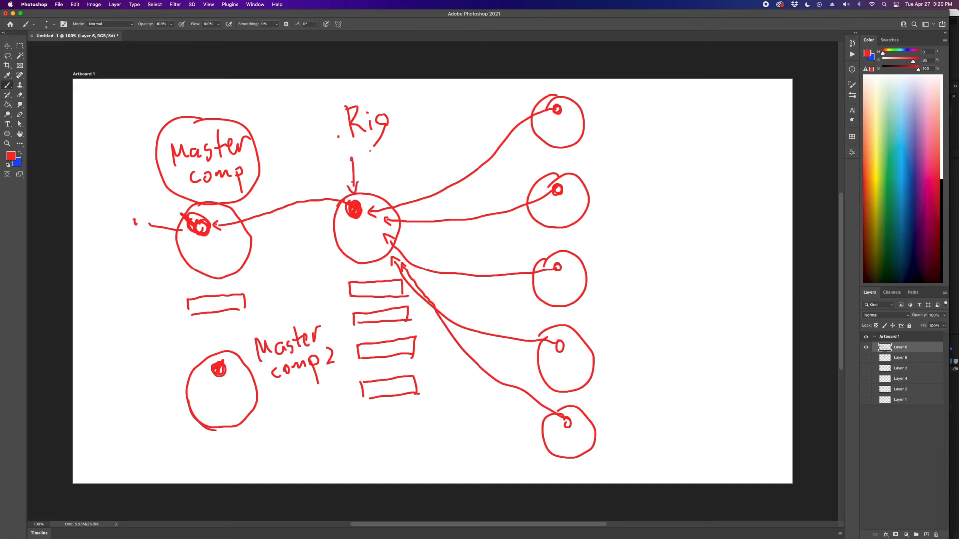
pyautogui.moveTo(572, 102); pyautogui.dragTo(582, 89)
pyautogui.press('super+z')
pyautogui.press('super+z')
pyautogui.press('super+z')
pyautogui.moveTo(188, 205)
pyautogui.mouseDown()
pyautogui.moveTo(172, 221)
pyautogui.moveTo(245, 268)
pyautogui.moveTo(183, 205)
pyautogui.mouseUp()
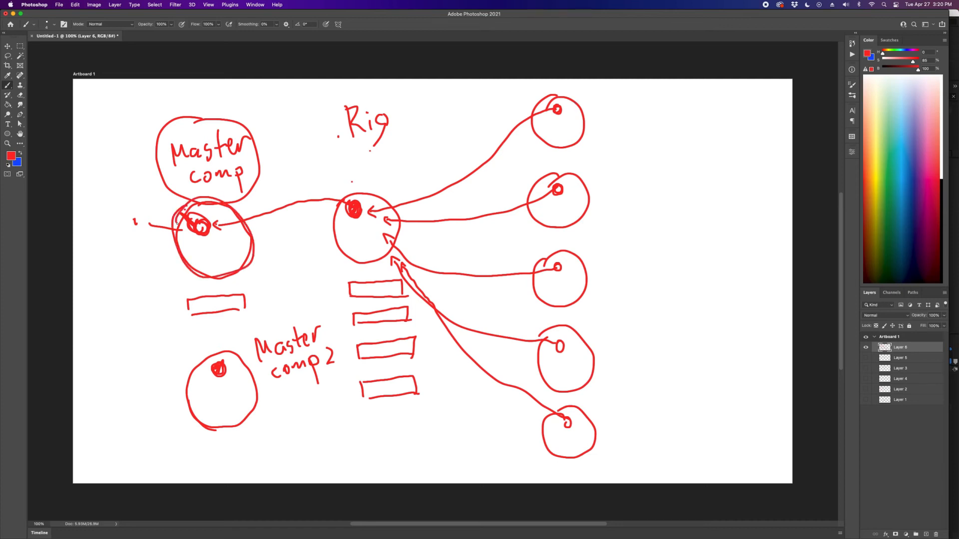
pyautogui.moveTo(202, 355)
pyautogui.mouseDown()
pyautogui.moveTo(256, 369)
pyautogui.moveTo(189, 353)
pyautogui.moveTo(227, 374)
pyautogui.mouseUp()
pyautogui.press('super+z')
# Switch to After Effects, return main comp to its first frame and set Null 7's C_animation slider to 0
pyautogui.press('super+Tab')
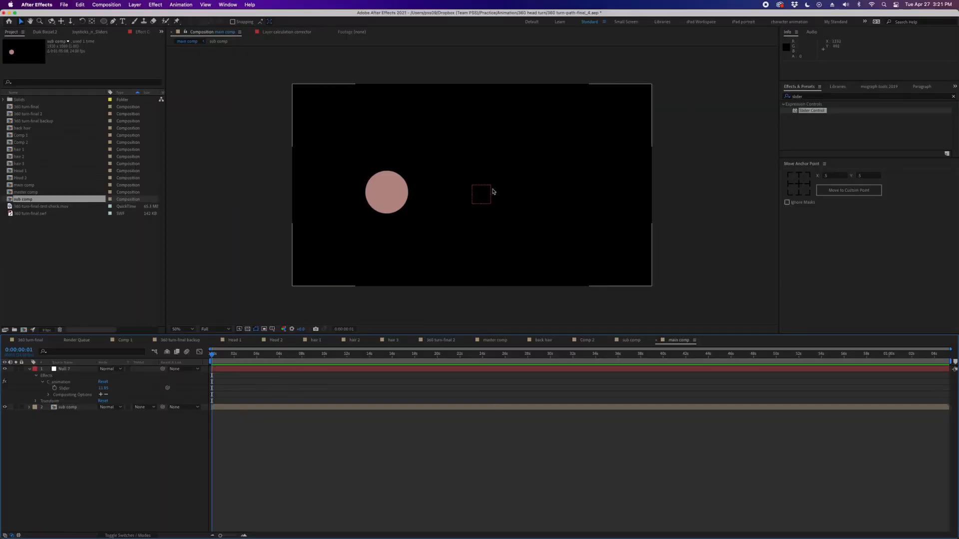
pyautogui.moveTo(226, 354); pyautogui.dragTo(249, 354)
pyautogui.press('Home')
pyautogui.click(219, 369)
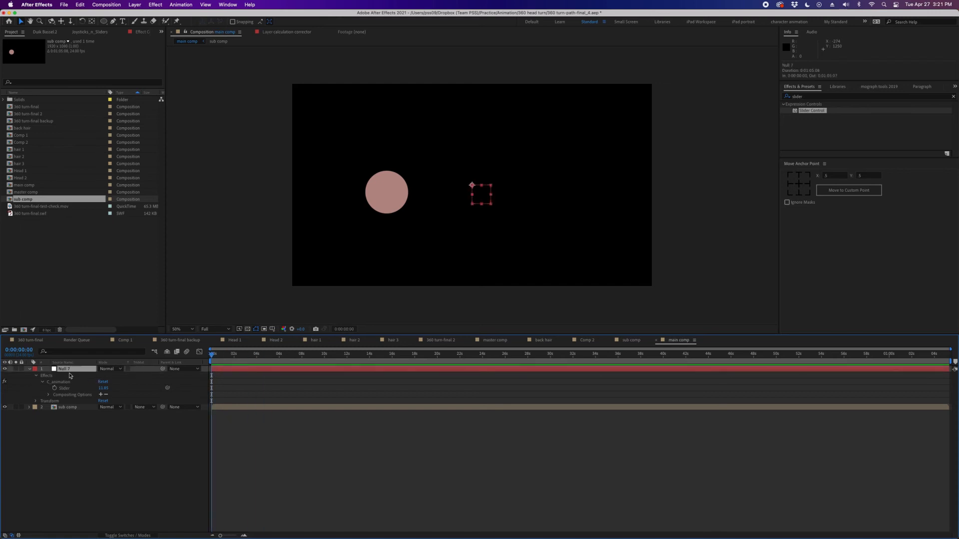
pyautogui.click(142, 31)
pyautogui.moveTo(36, 64)
pyautogui.mouseDown()
pyautogui.moveTo(92, 64)
pyautogui.moveTo(20, 65)
pyautogui.mouseUp()
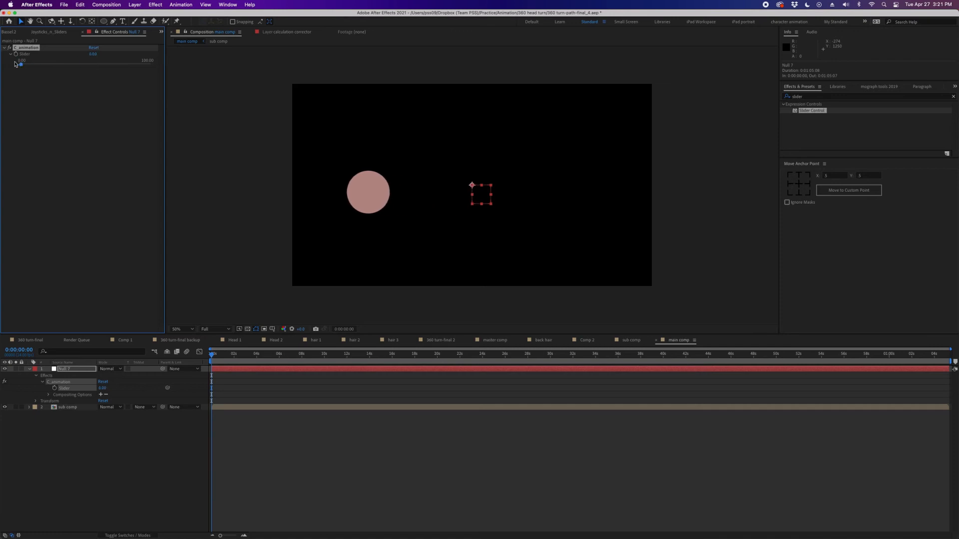
# Duplicate main comp in the project and open the copy, main comp 2
pyautogui.click(161, 32)
pyautogui.click(179, 41)
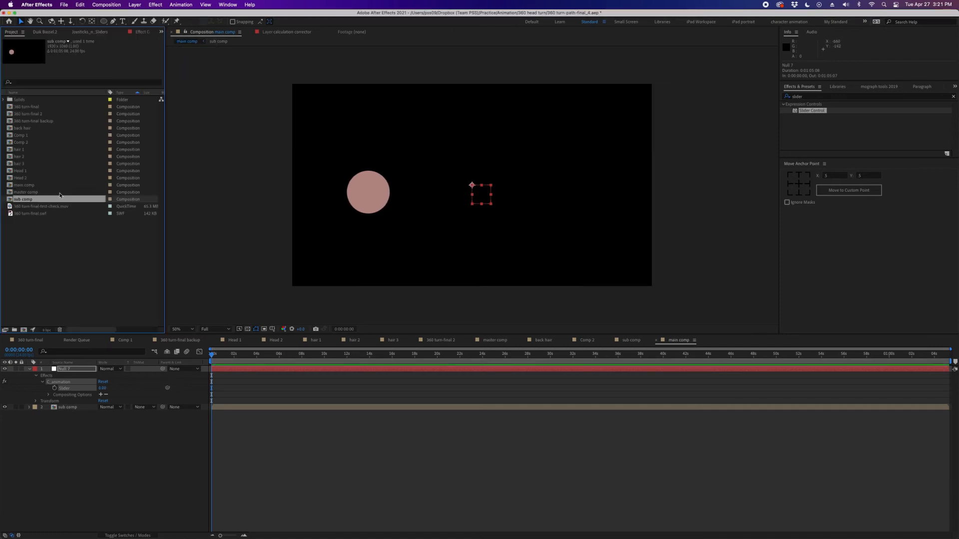
pyautogui.click(29, 186)
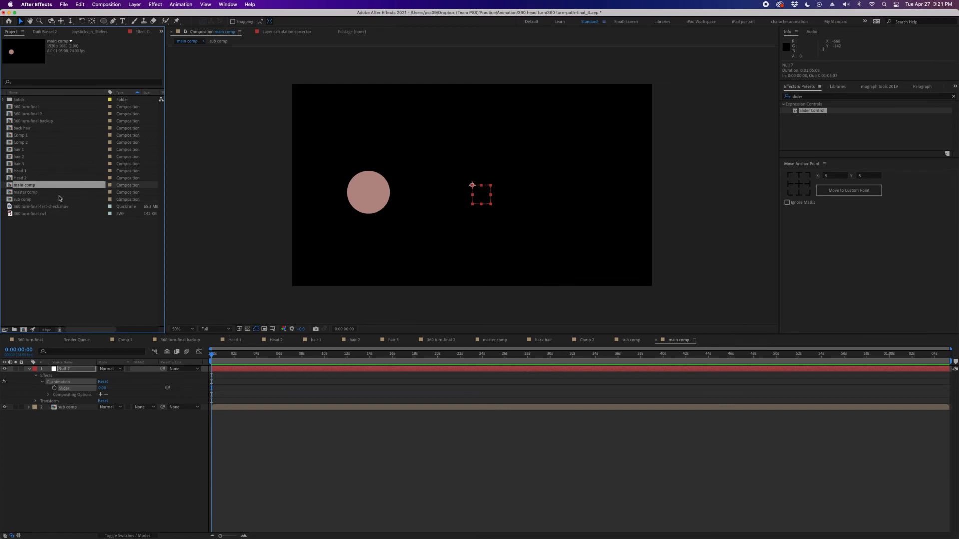
pyautogui.press('super+d')
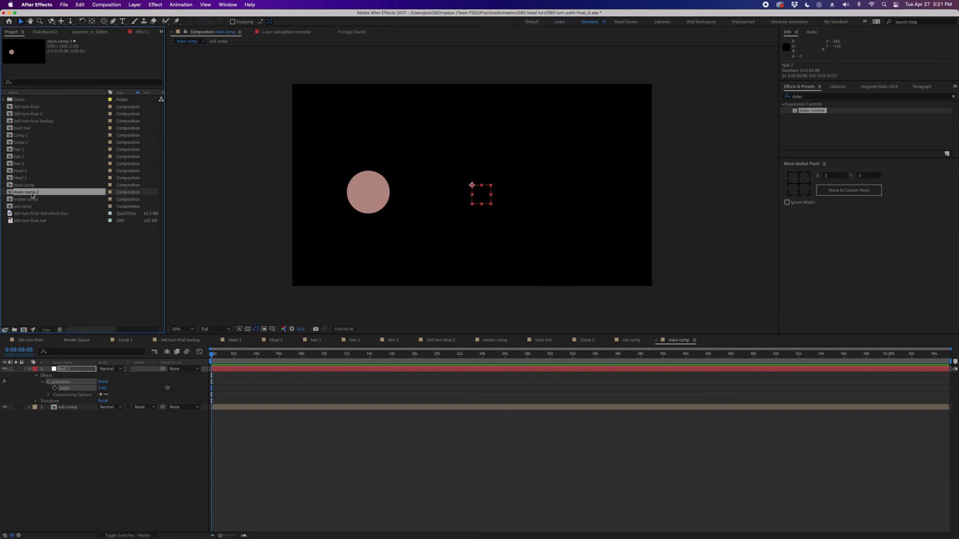
pyautogui.doubleClick(29, 194)
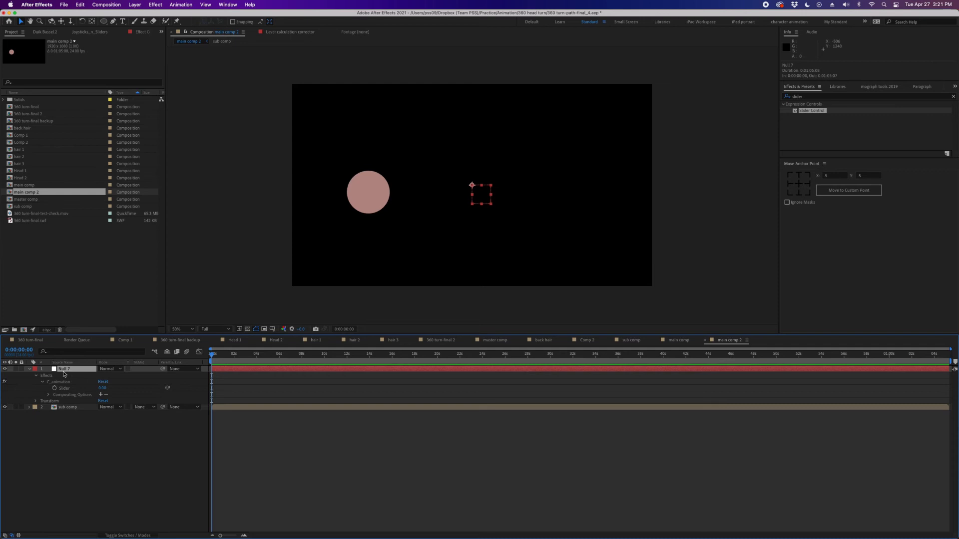
# Set the C_animation slider on Null 7 in main comp 2 to about 30
pyautogui.click(141, 33)
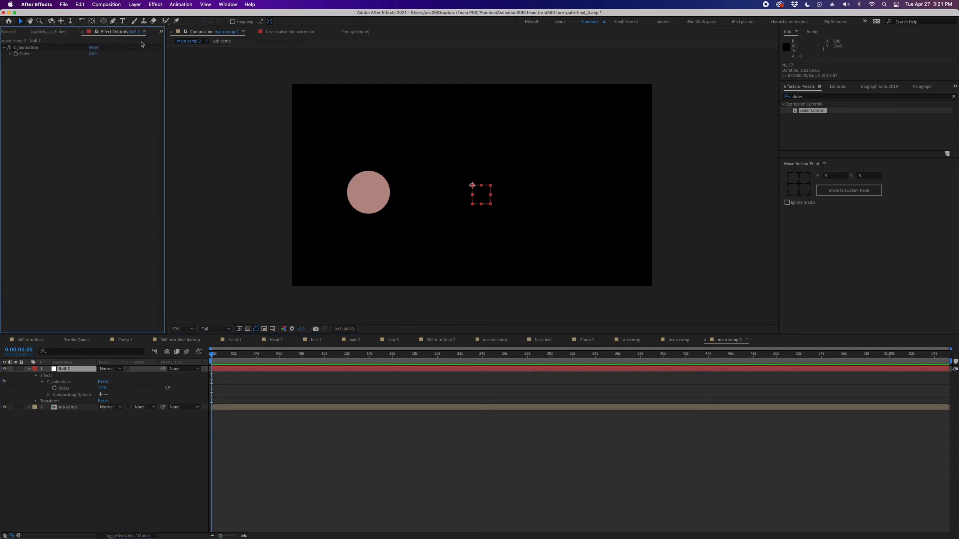
pyautogui.click(11, 55)
pyautogui.moveTo(22, 65); pyautogui.dragTo(56, 64)
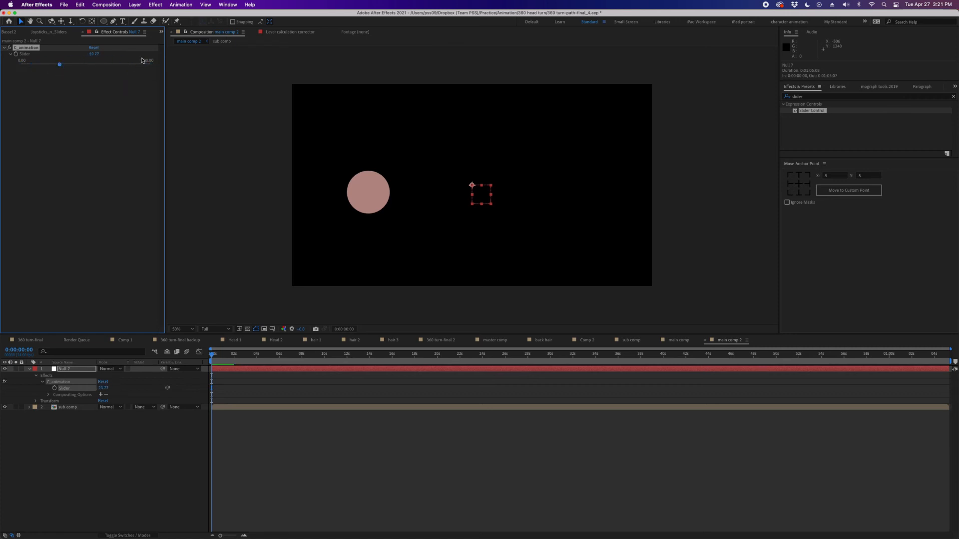
# Reopen the original main comp, test a higher C_animation slider value on Null 7 and reset the effect
pyautogui.click(161, 32)
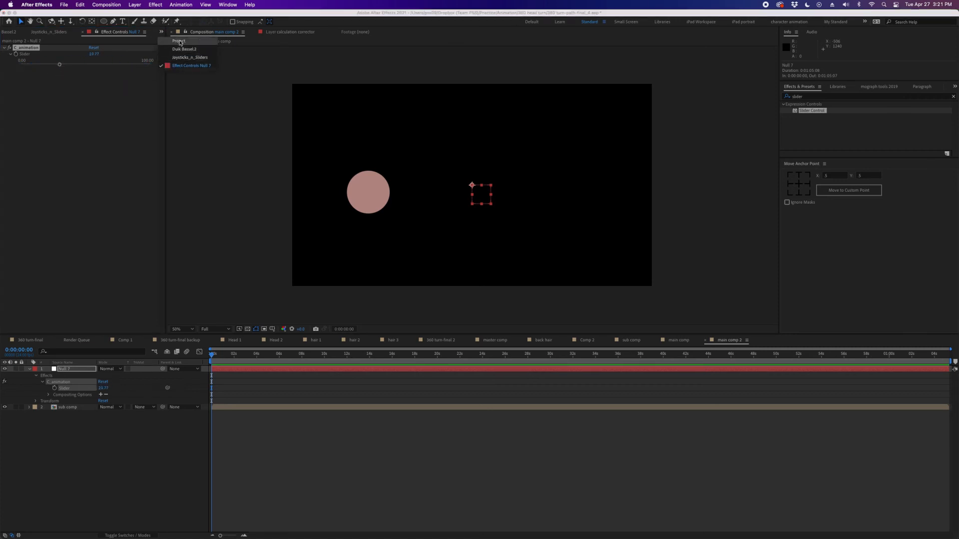
pyautogui.click(179, 41)
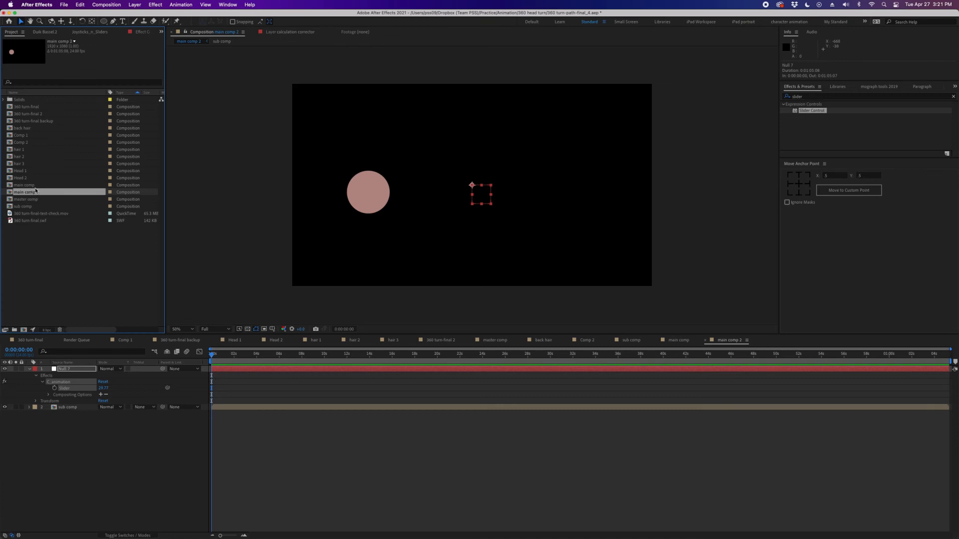
pyautogui.click(21, 187)
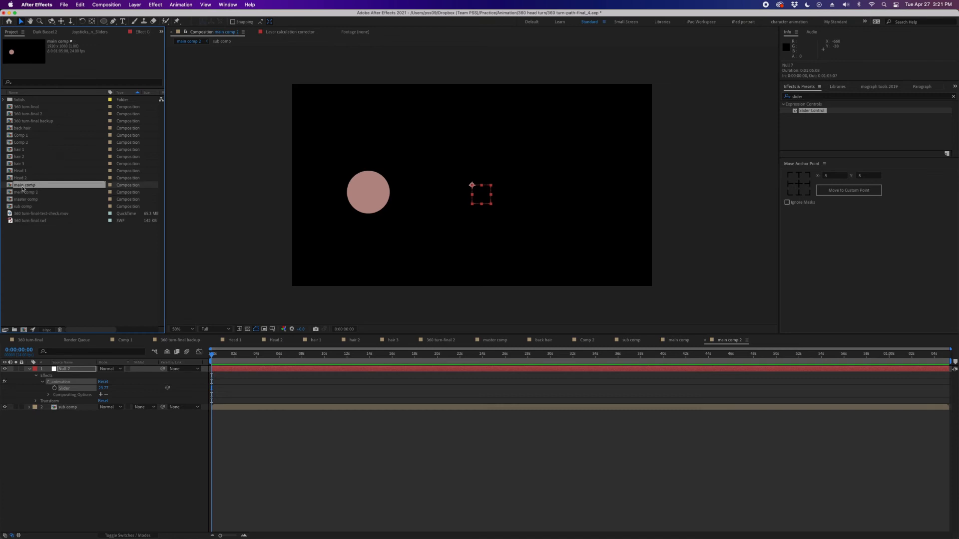
pyautogui.doubleClick(23, 186)
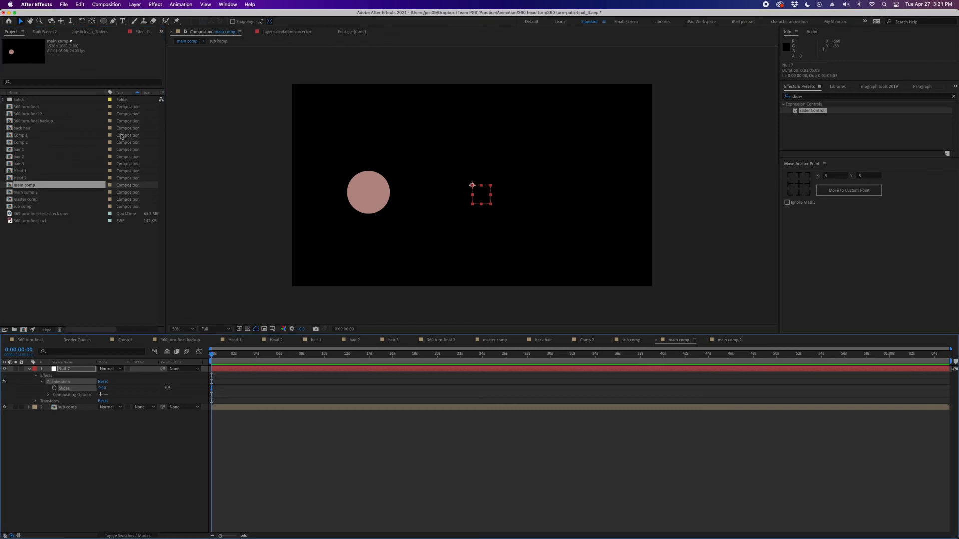
pyautogui.click(141, 31)
pyautogui.moveTo(21, 64); pyautogui.dragTo(70, 61)
pyautogui.click(95, 48)
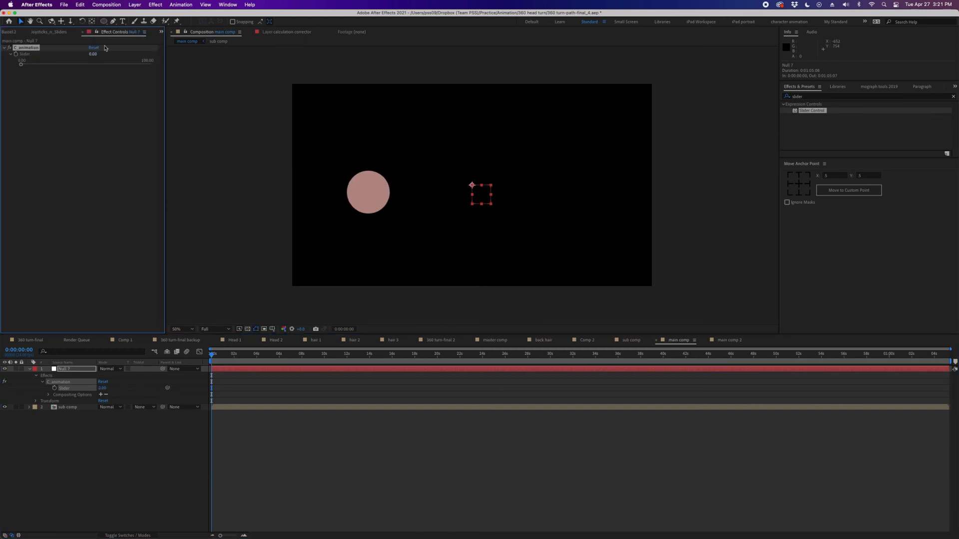
# Open the 360 turn-final 2 composition from the project and scrub through its head turn to frame 22
pyautogui.click(12, 32)
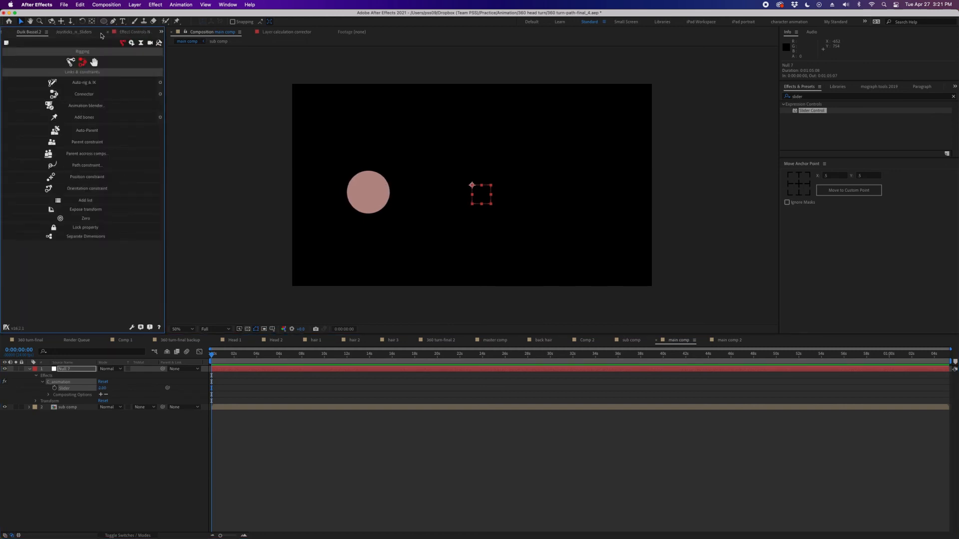
pyautogui.click(161, 32)
pyautogui.click(184, 46)
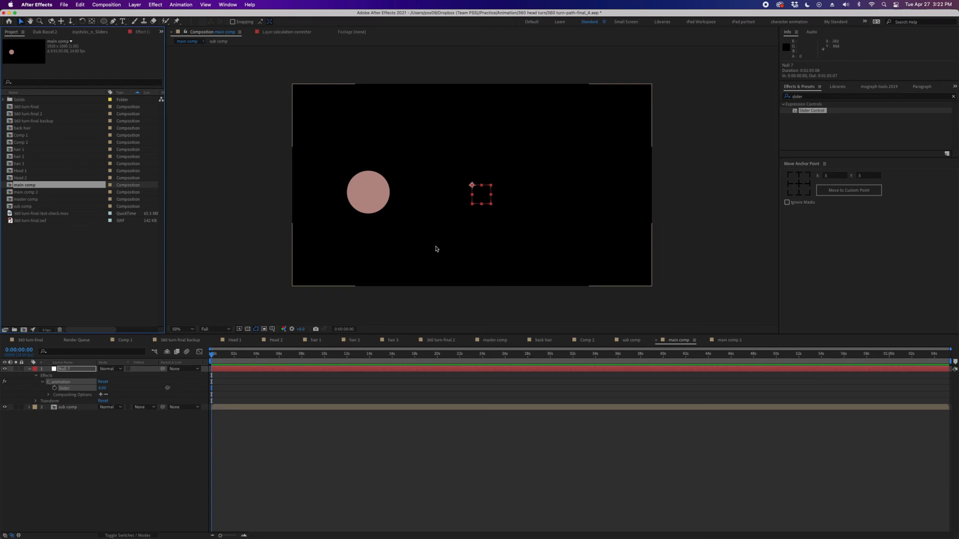
pyautogui.keyDown('super'); pyautogui.click(46, 189); pyautogui.keyUp('super')
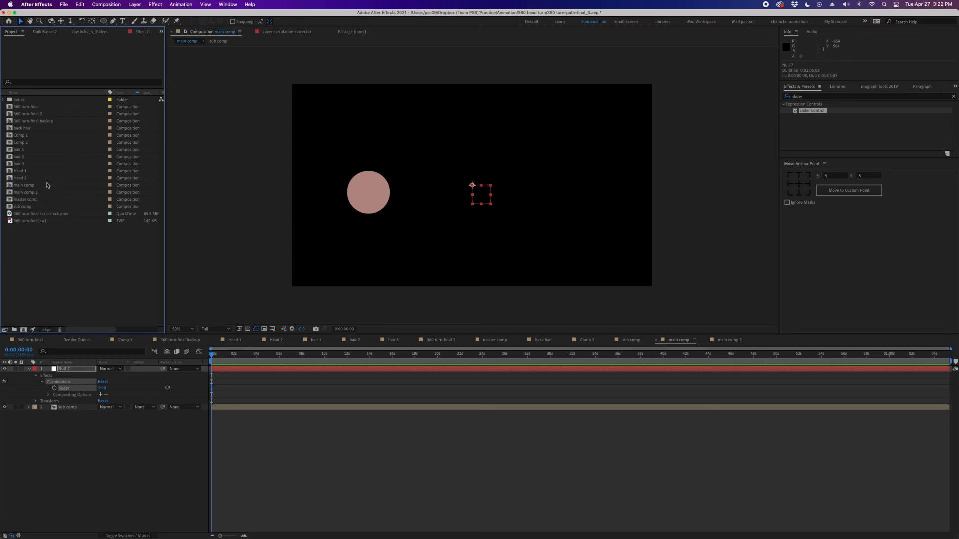
pyautogui.doubleClick(43, 115)
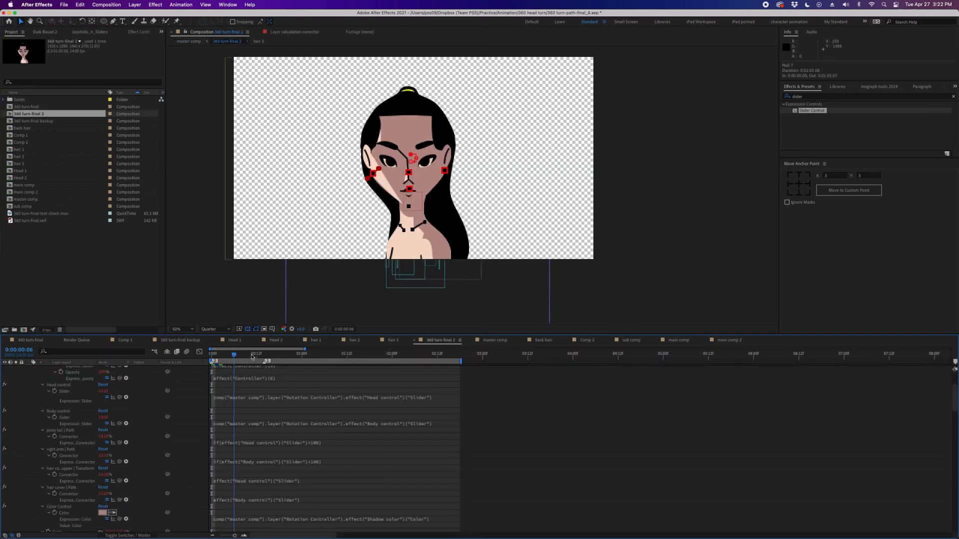
pyautogui.moveTo(252, 356); pyautogui.dragTo(294, 358)
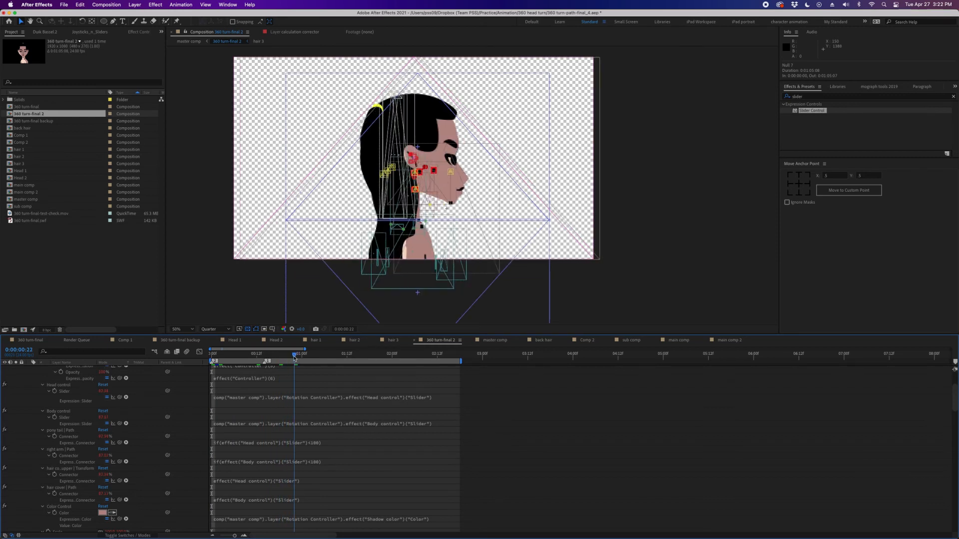
# Open master comp and enlarge the view to check the character's head turn from the first frame through frames 2 and 4
pyautogui.click(189, 41)
pyautogui.moveTo(283, 356); pyautogui.dragTo(211, 356)
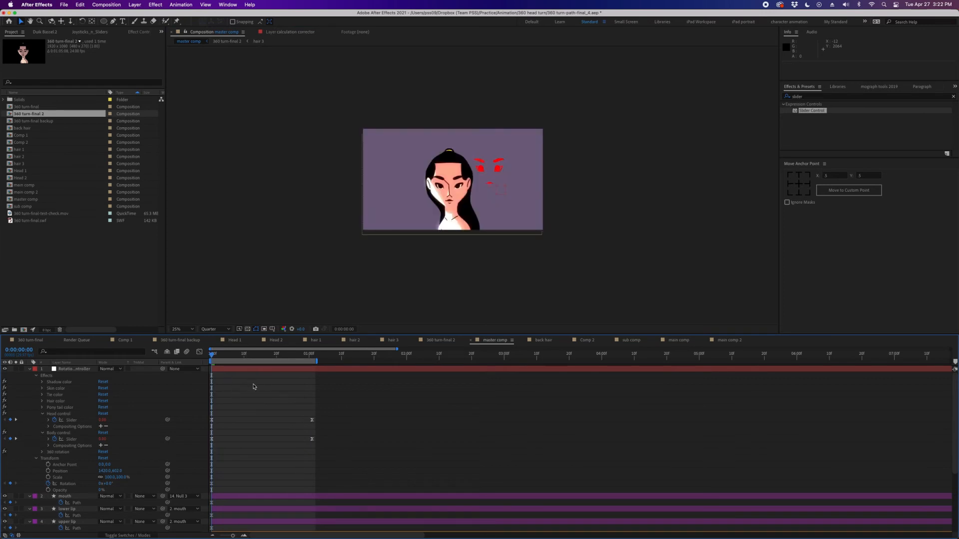
pyautogui.press('.')
pyautogui.press('.')
pyautogui.press('.')
pyautogui.press('.')
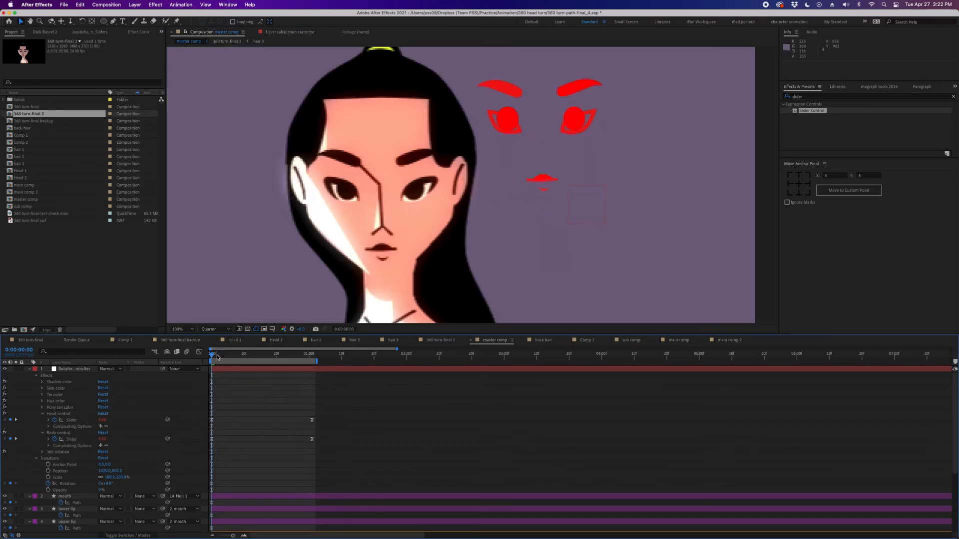
pyautogui.click(217, 356)
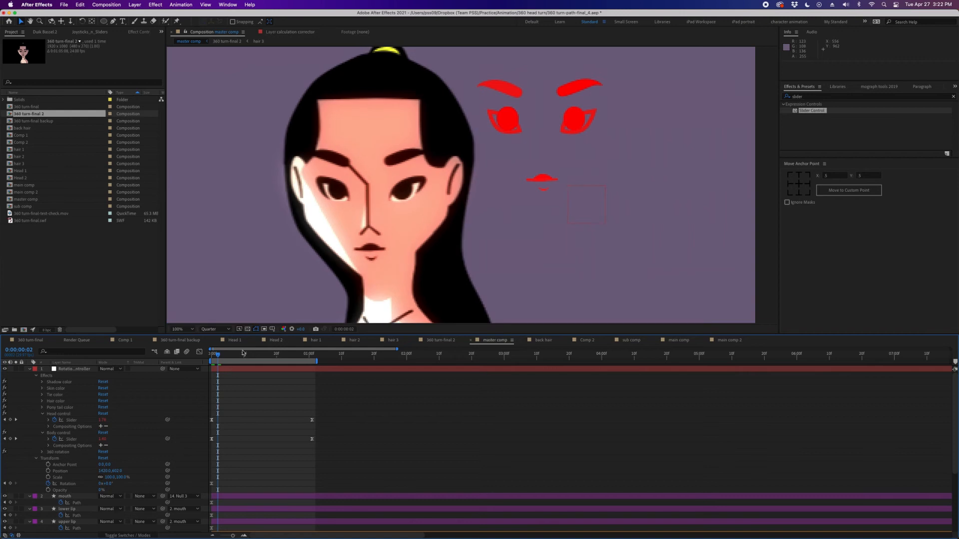
pyautogui.click(226, 356)
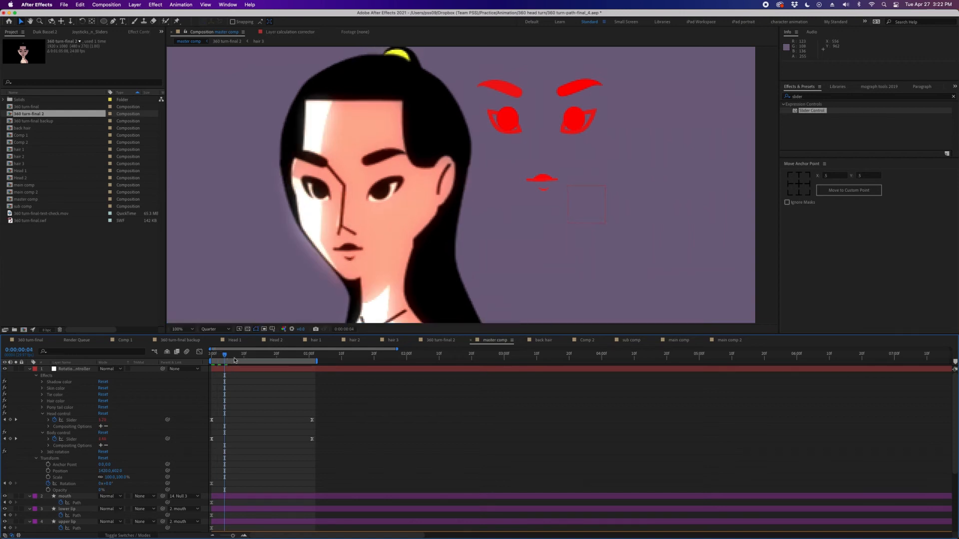
pyautogui.click(234, 358)
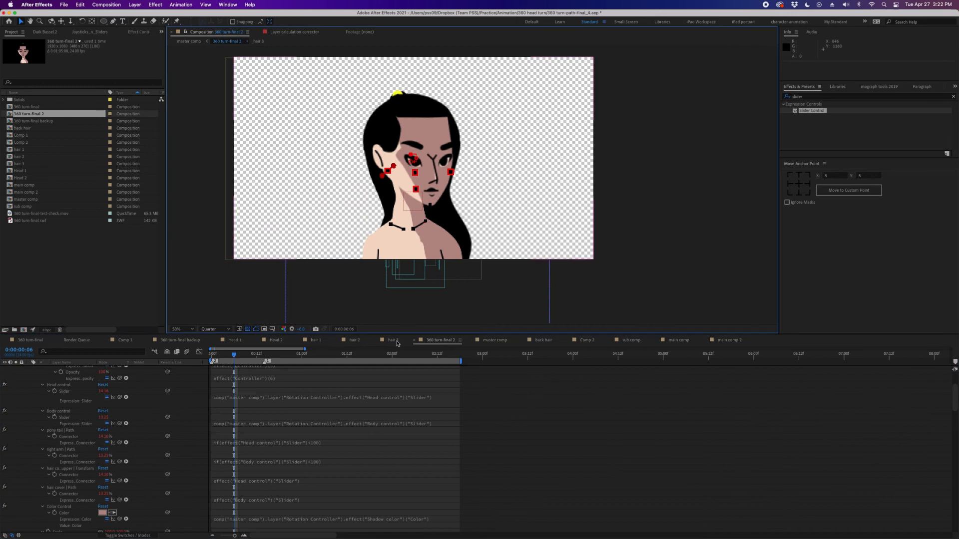
# Return to 360 turn-final 2, collapse the connector layer's properties and scrub the keyframed layers to 0:00:01:01
pyautogui.click(227, 41)
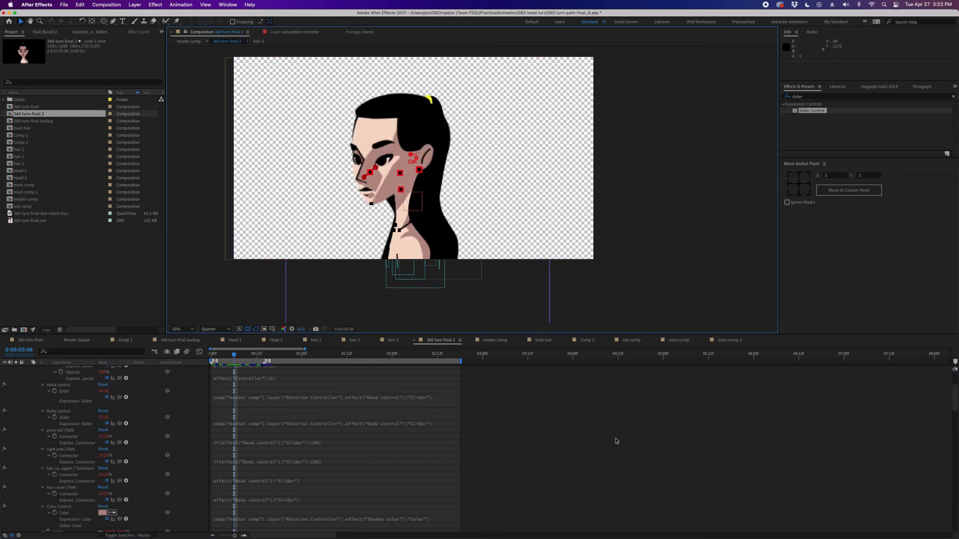
pyautogui.scroll(5, 499, 399)
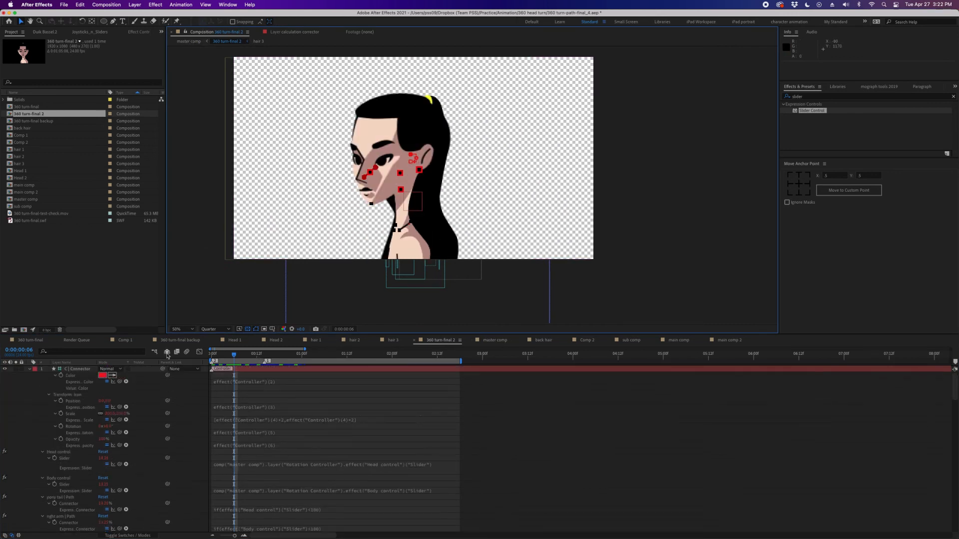
pyautogui.click(30, 369)
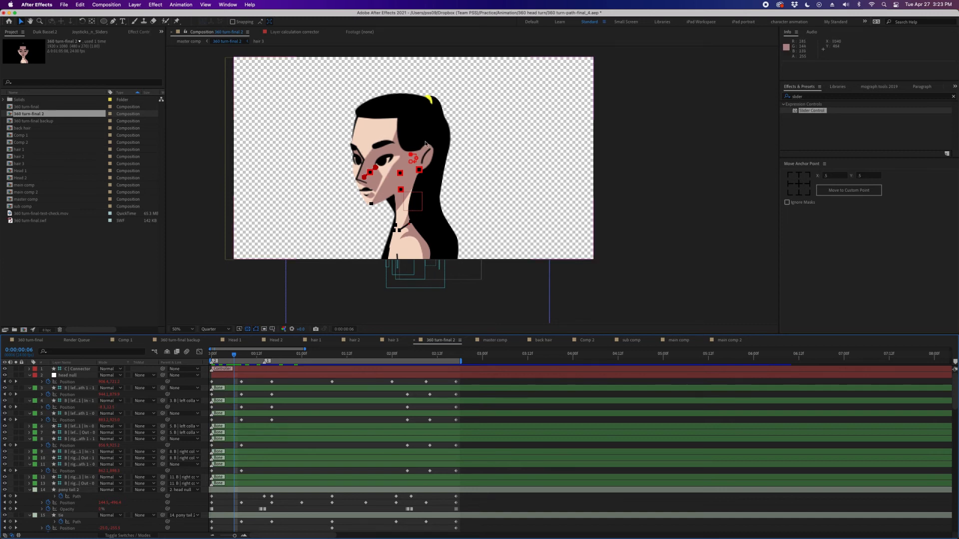
pyautogui.press('pagedown')
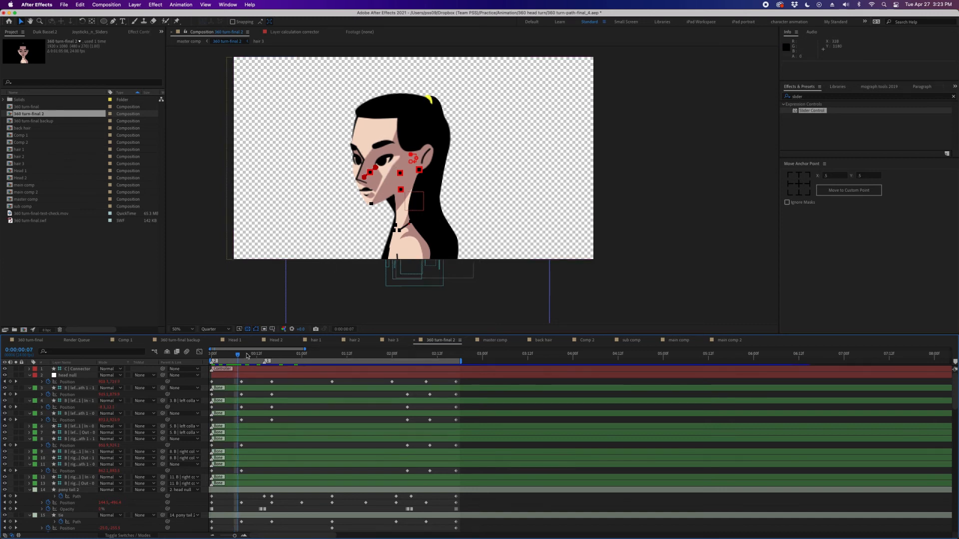
pyautogui.moveTo(247, 355); pyautogui.dragTo(305, 357)
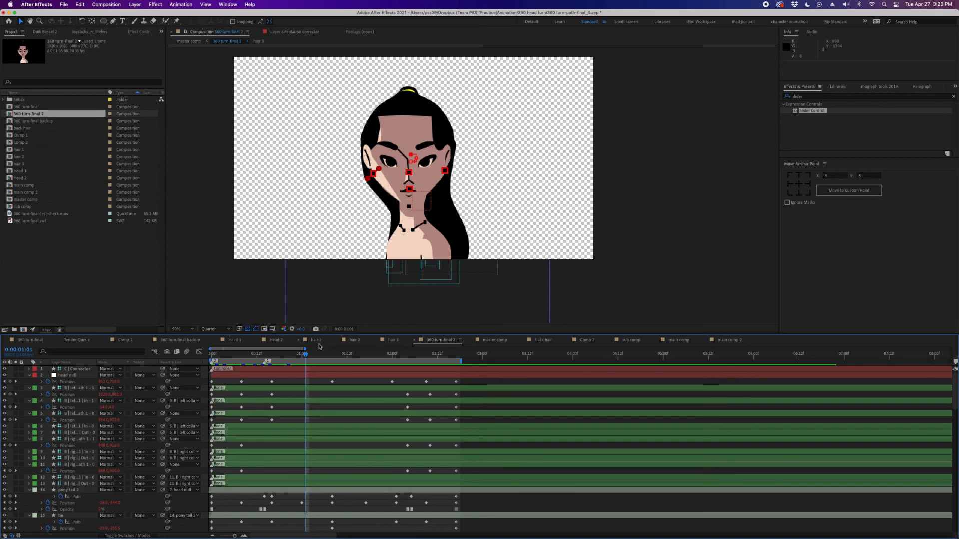
# Scrub the 360 turn-final 2 head turn forward to 0:00:01:07
pyautogui.moveTo(320, 357); pyautogui.dragTo(328, 357)
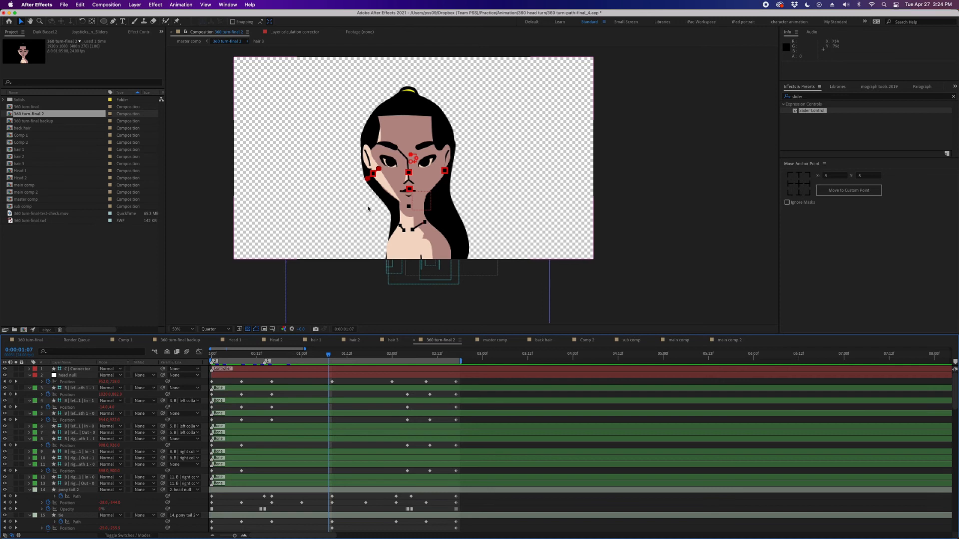
# Start a new project without saving the current one, and create an HDTV 1080 24 composition named Comp 1
pyautogui.click(59, 248)
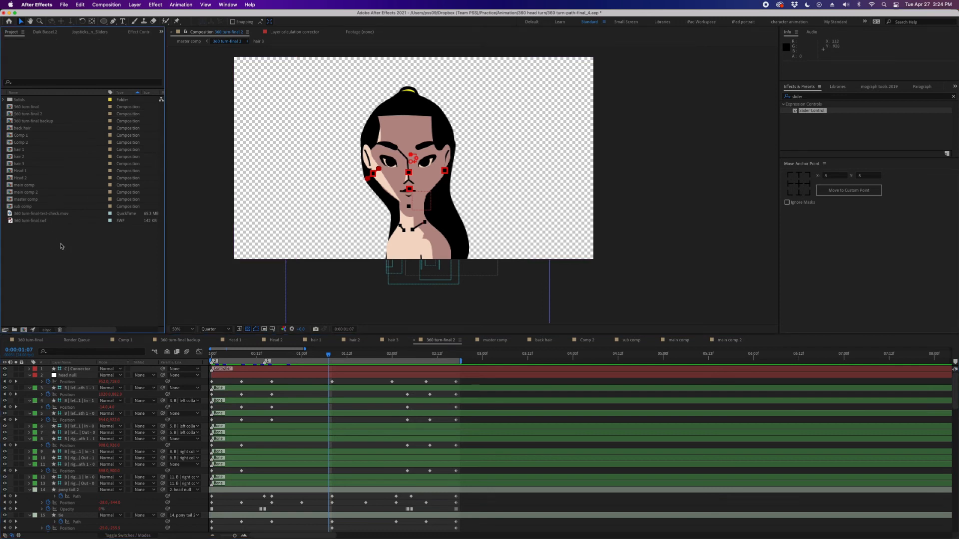
pyautogui.click(64, 5)
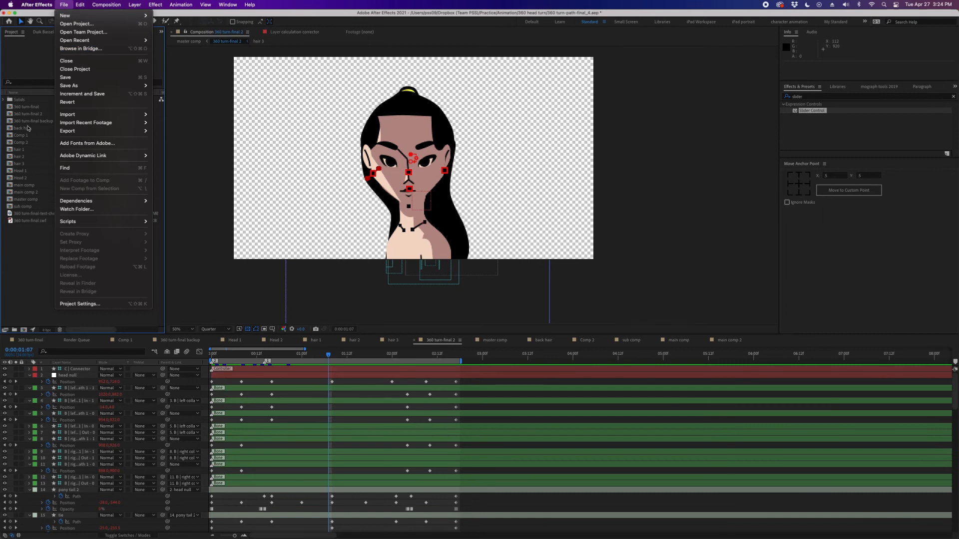
pyautogui.moveTo(120, 16)
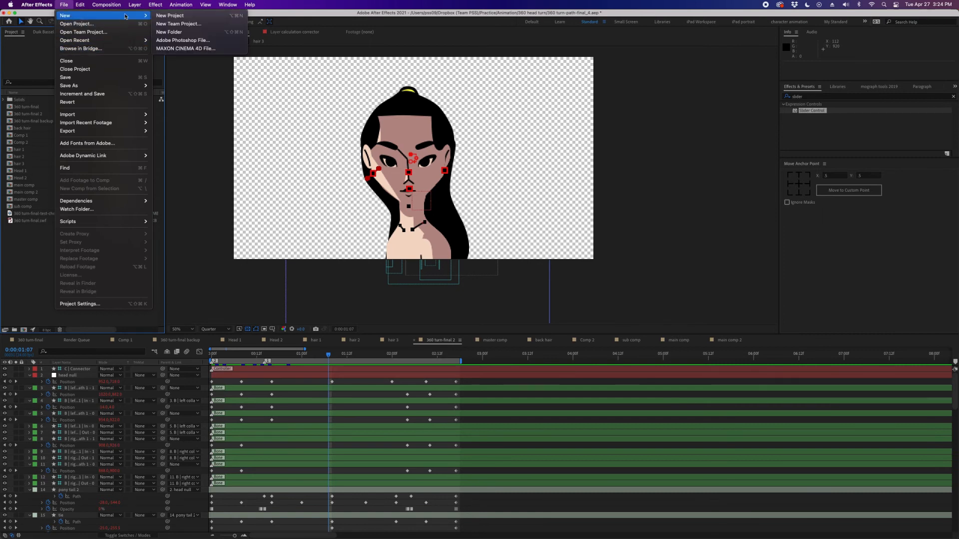
pyautogui.click(193, 16)
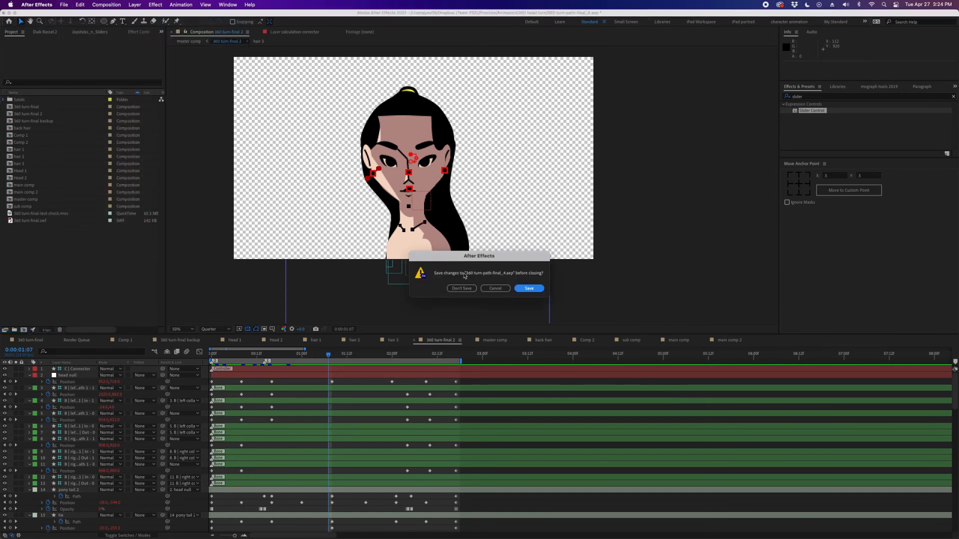
pyautogui.click(460, 289)
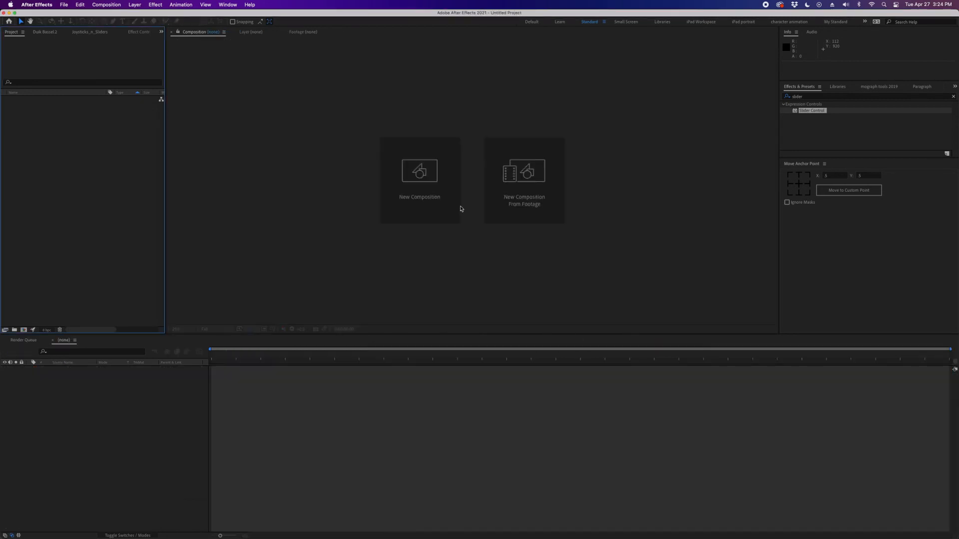
pyautogui.click(420, 182)
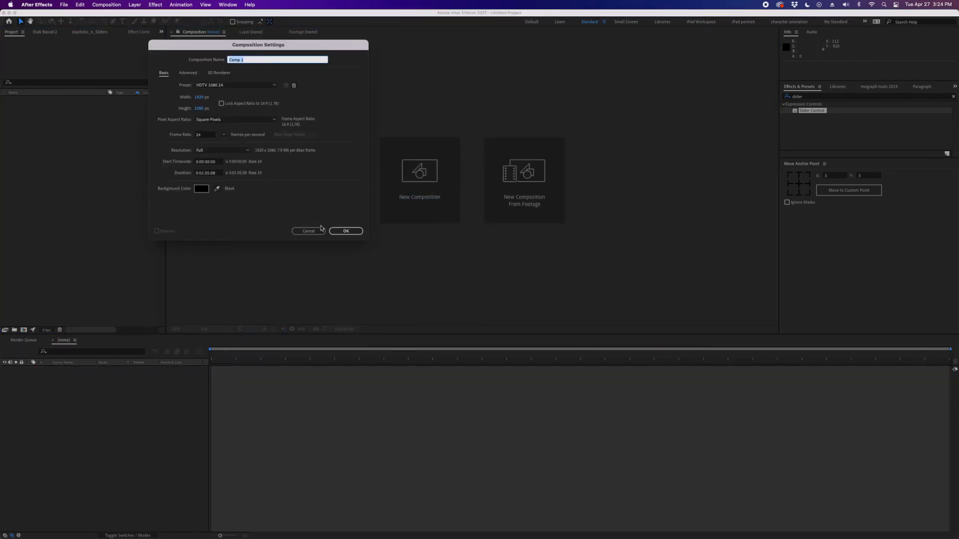
pyautogui.click(337, 232)
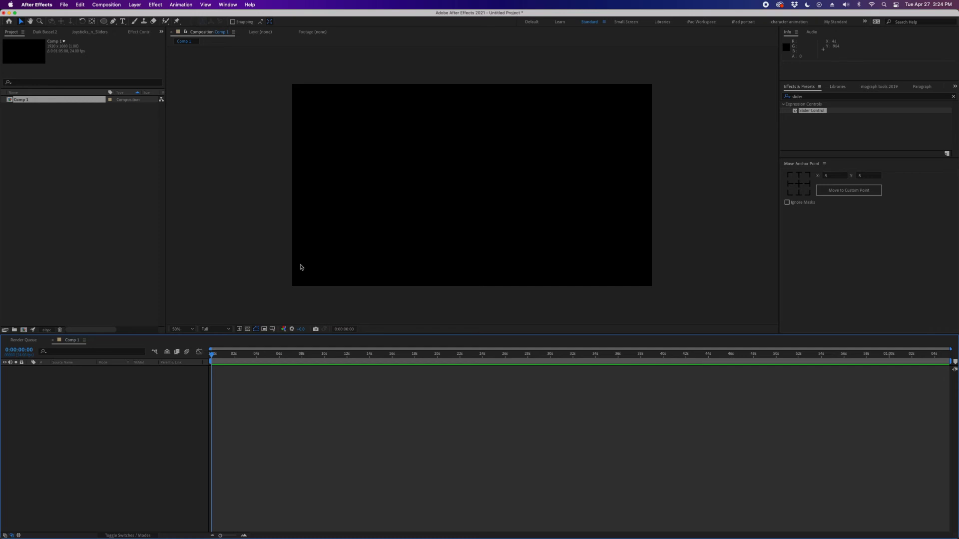
# Draw two overlapping pink ellipses on separate shape layers, the second shifted slightly up and right of the first
pyautogui.click(103, 20)
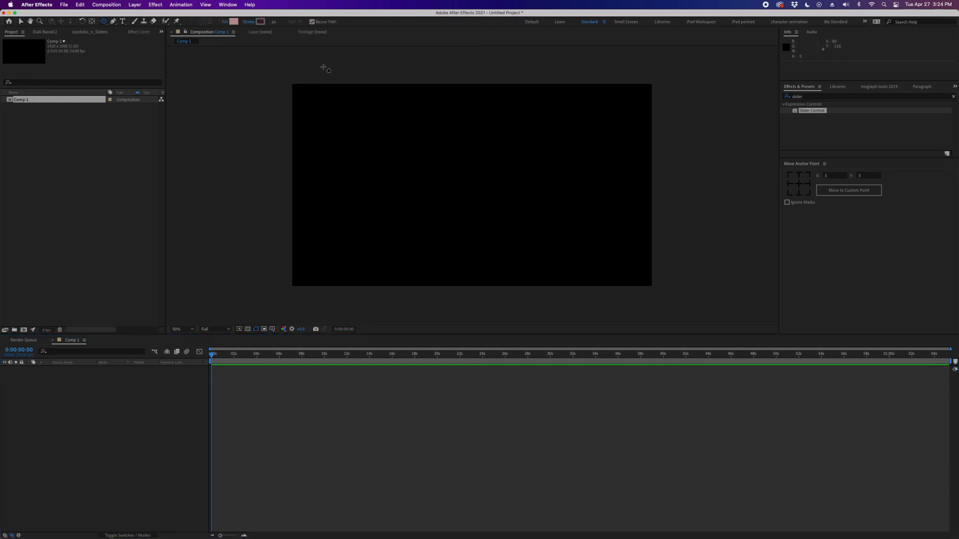
pyautogui.moveTo(391, 133)
pyautogui.mouseDown()
pyautogui.moveTo(510, 238)
pyautogui.moveTo(514, 254)
pyautogui.mouseUp()
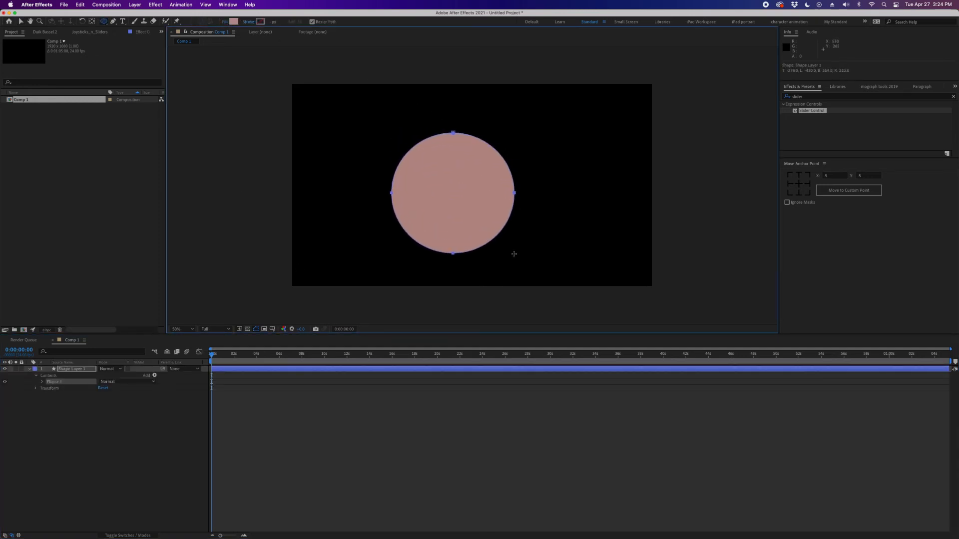
pyautogui.click(432, 437)
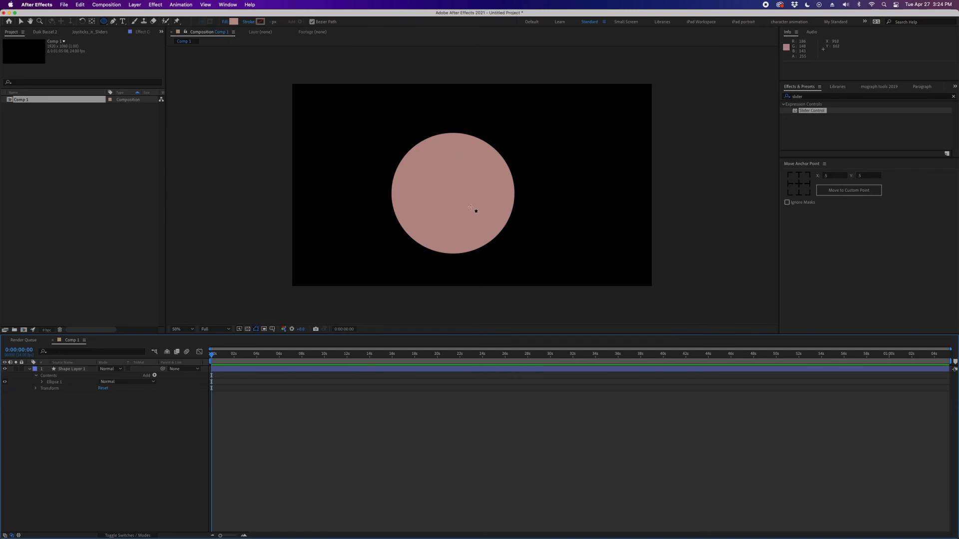
pyautogui.moveTo(412, 120); pyautogui.dragTo(524, 241)
pyautogui.click(367, 381)
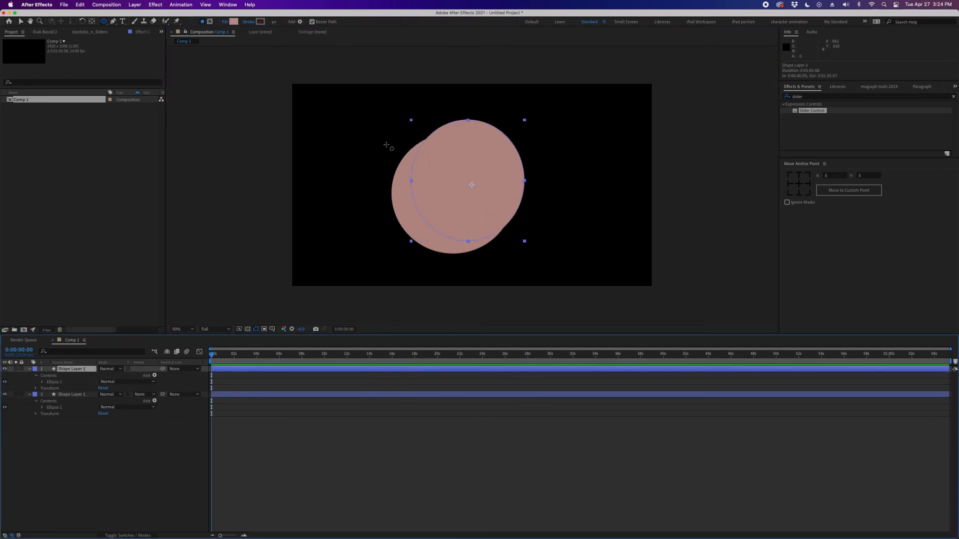
# Change the fill of the second ellipse to dark brown and move it slightly higher over the pink one
pyautogui.click(233, 22)
pyautogui.moveTo(140, 125); pyautogui.dragTo(136, 178)
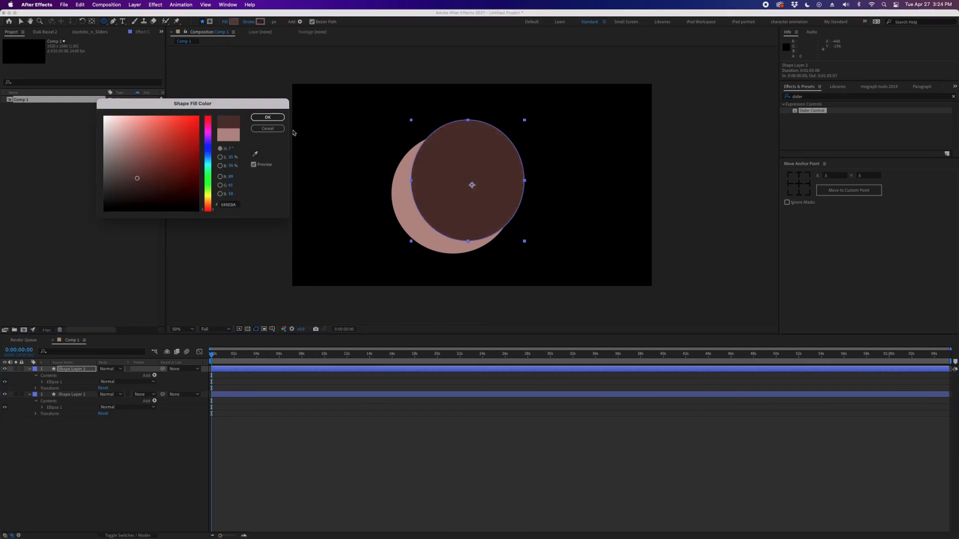
pyautogui.click(273, 121)
pyautogui.click(325, 443)
pyautogui.press('v')
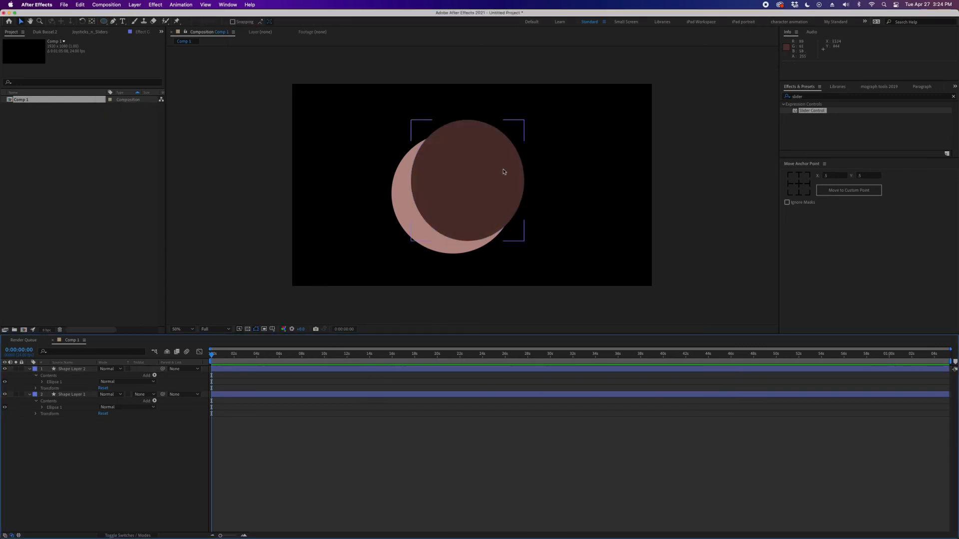
pyautogui.moveTo(481, 190); pyautogui.dragTo(480, 178)
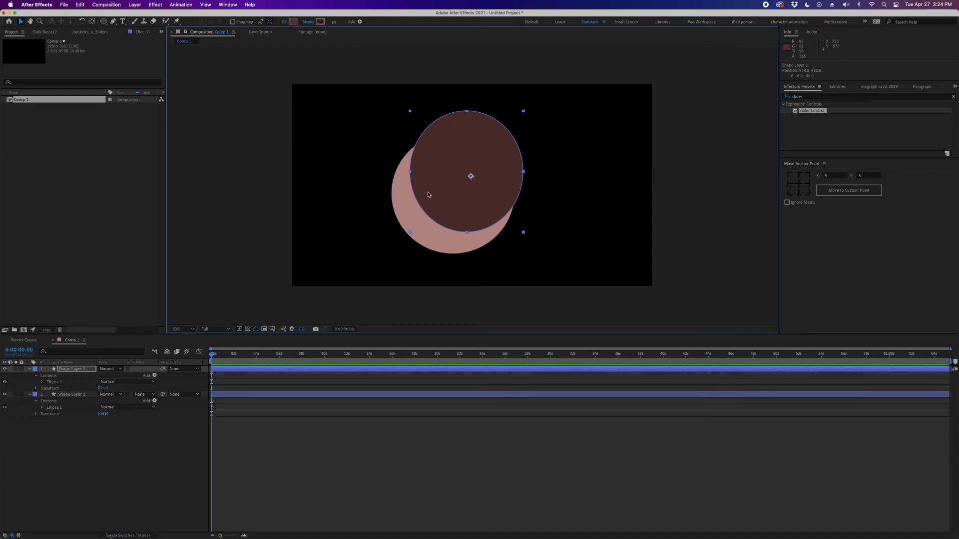
# Try an alpha track matte on the brown ellipse using a duplicate of the pink circle placed above it, and undo the setup
pyautogui.click(402, 220)
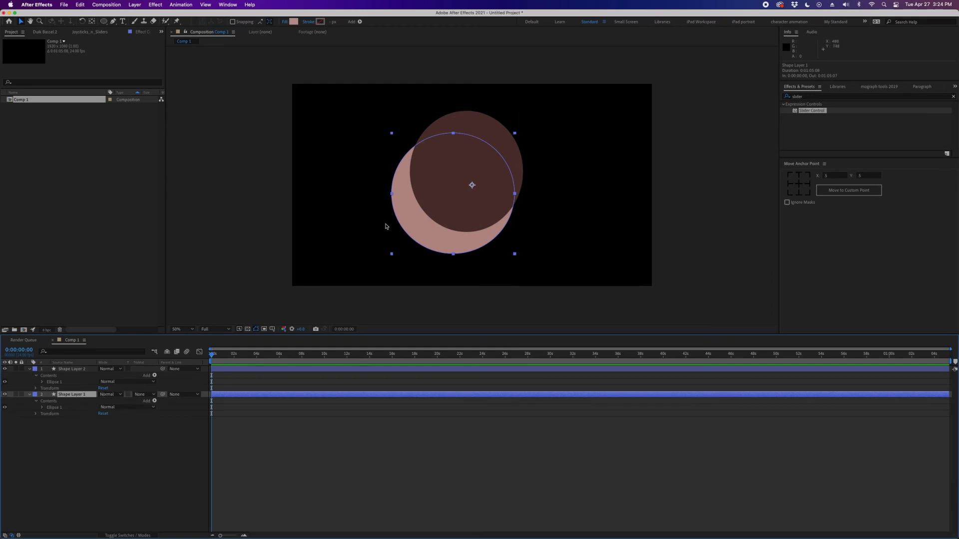
pyautogui.press('super+d')
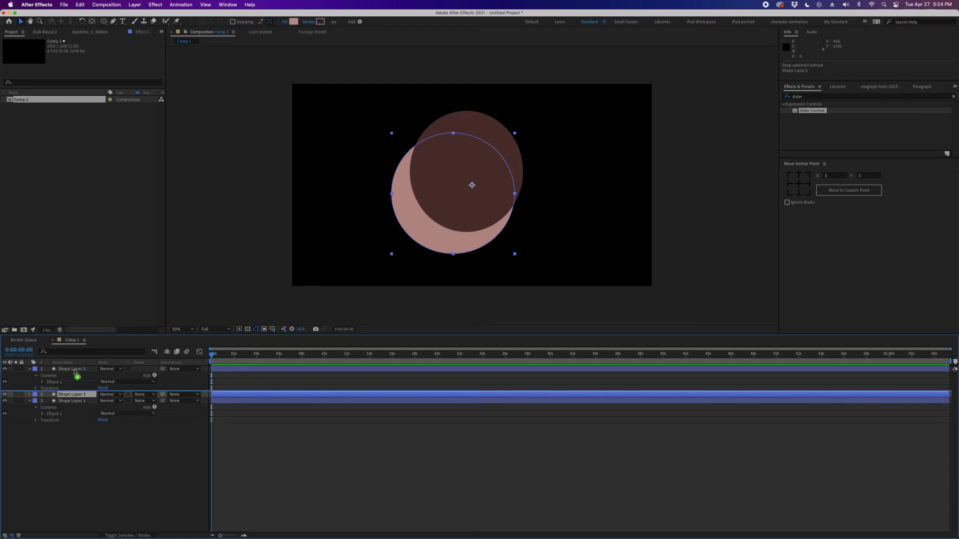
pyautogui.moveTo(74, 395); pyautogui.dragTo(80, 370)
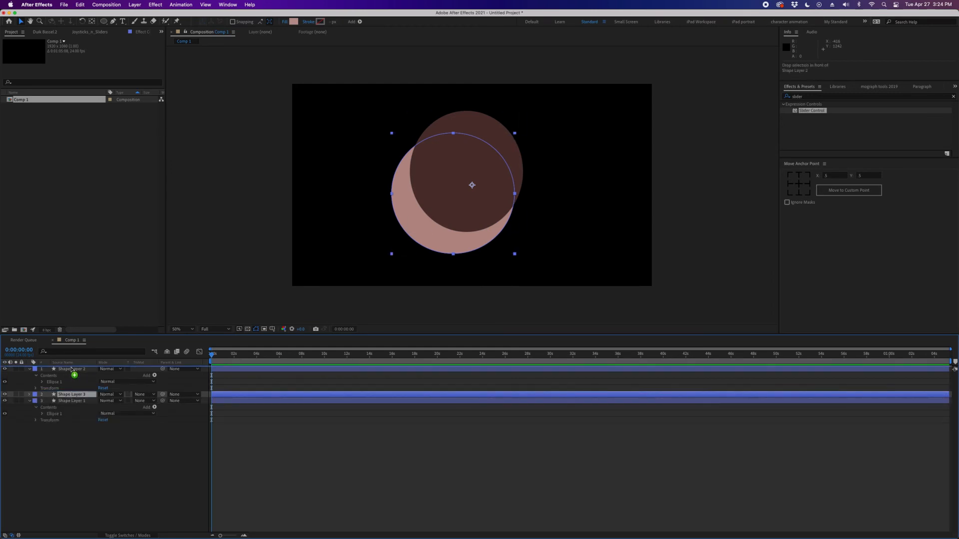
pyautogui.click(79, 375)
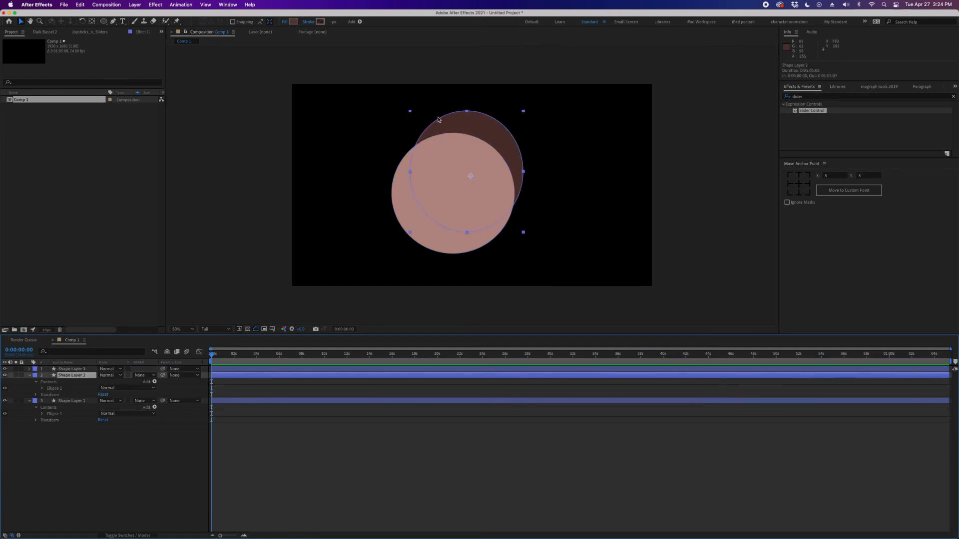
pyautogui.click(143, 375)
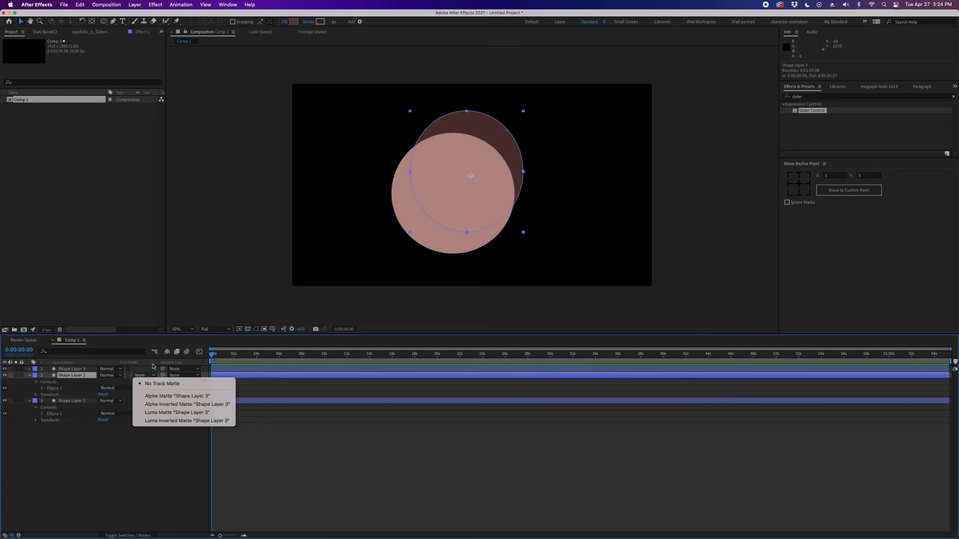
pyautogui.click(162, 396)
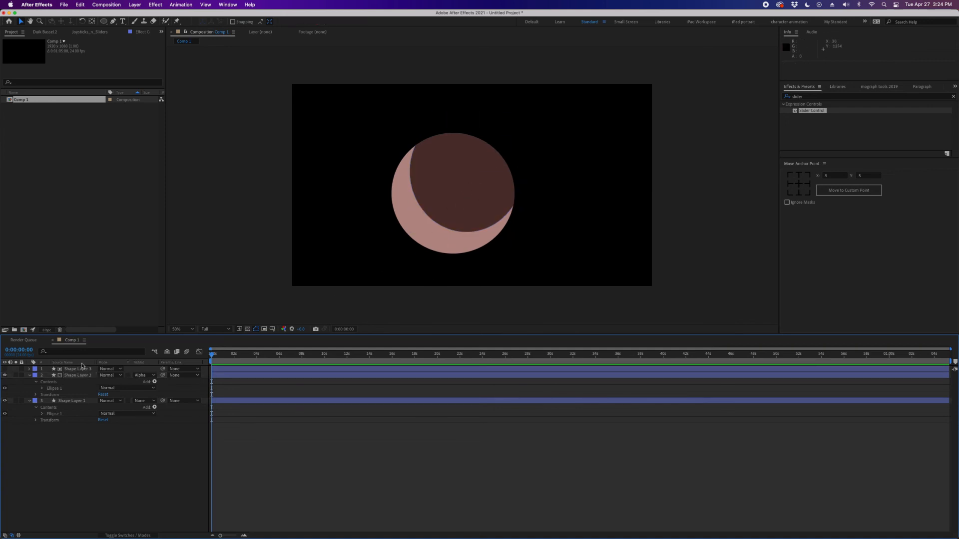
pyautogui.click(475, 184)
pyautogui.press('Delete')
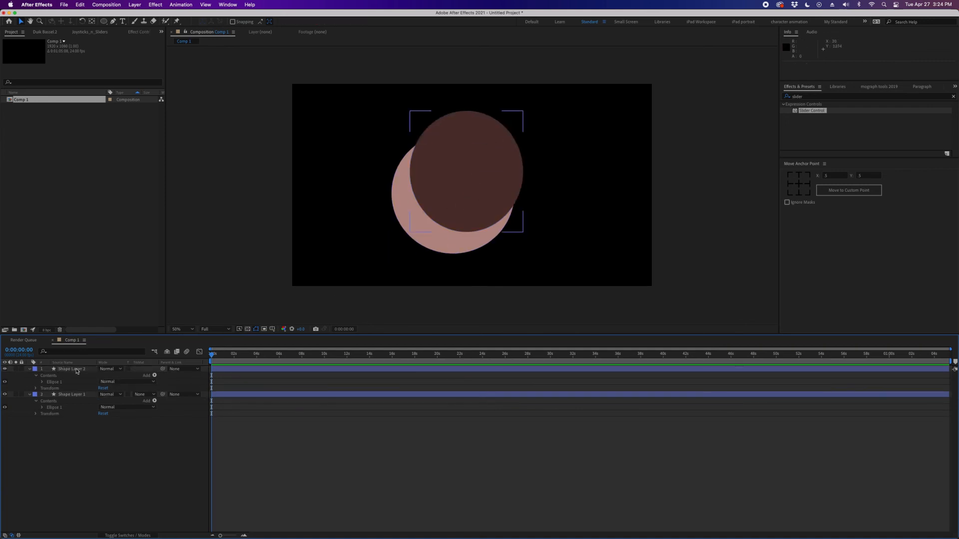
# Apply the Set Matte effect to Shape Layer 2 and take its matte from Shape Layer 1
pyautogui.click(76, 370)
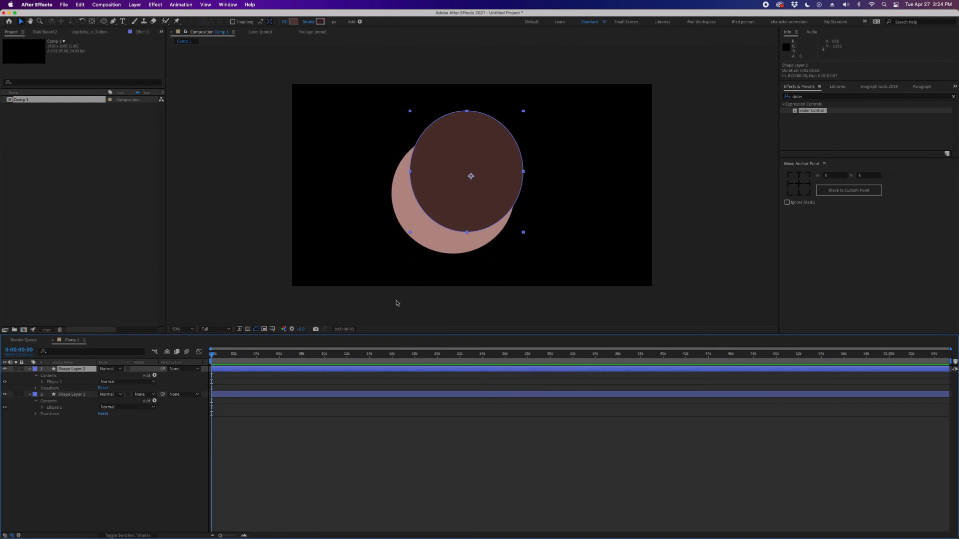
pyautogui.click(804, 98)
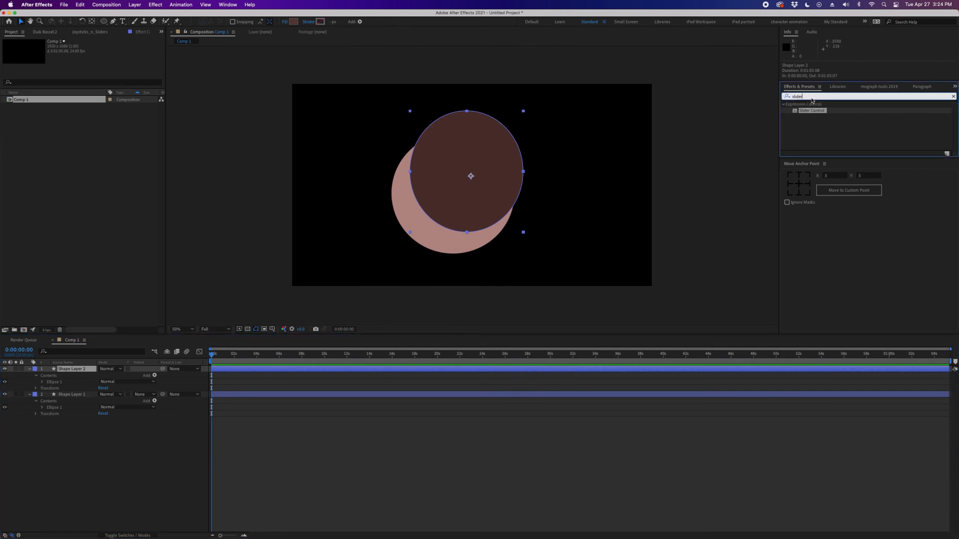
pyautogui.write('set matt')
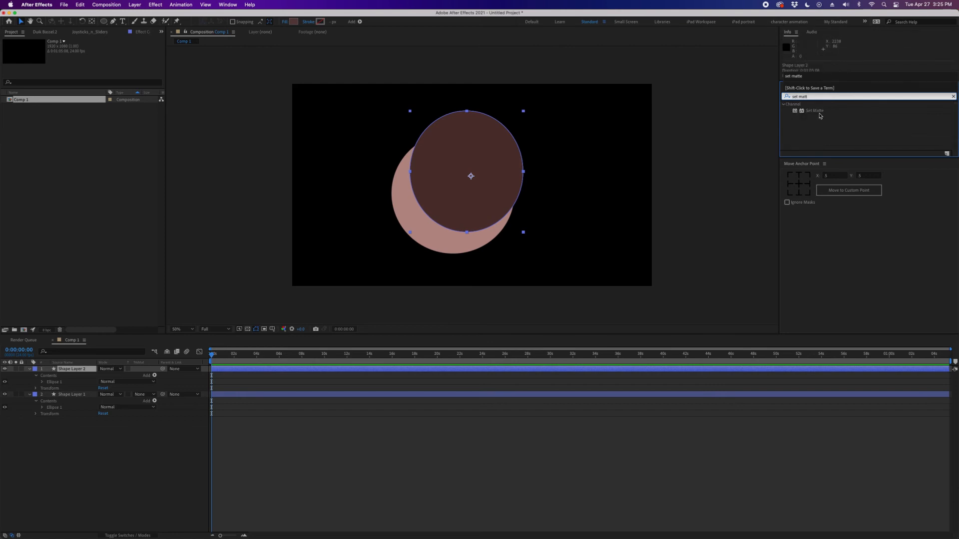
pyautogui.doubleClick(819, 114)
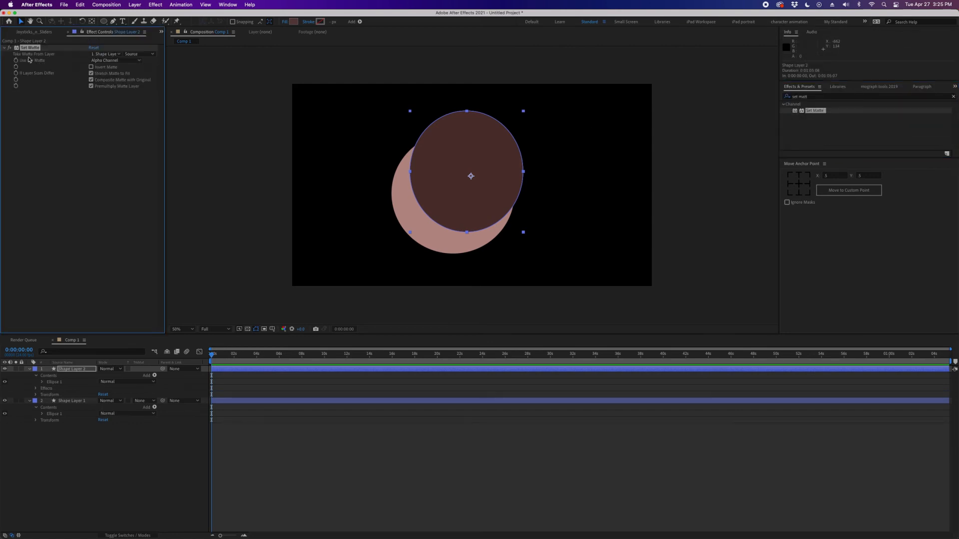
pyautogui.click(108, 54)
pyautogui.click(128, 84)
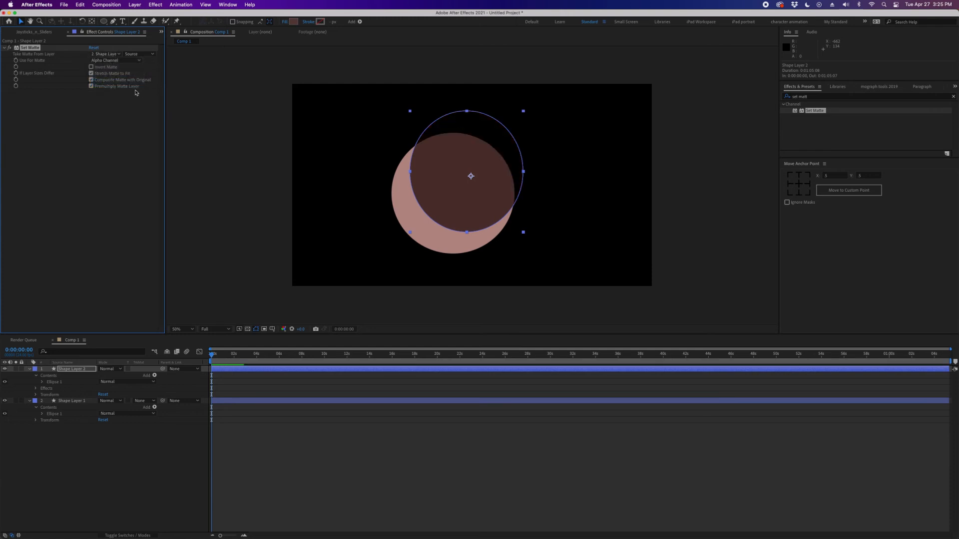
pyautogui.click(330, 458)
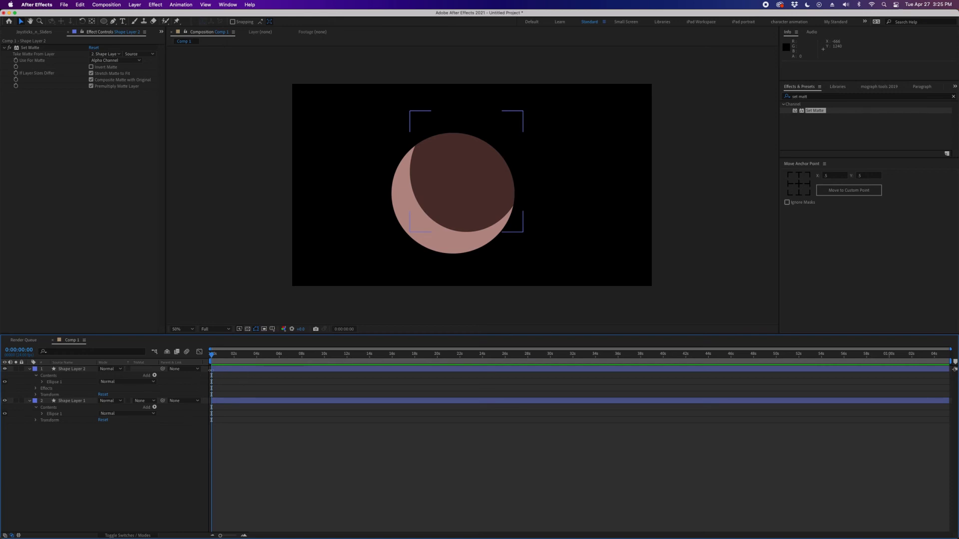
# Duplicate Shape Layer 1, move the copy right of the original circle, and duplicate that copy five more times
pyautogui.click(72, 401)
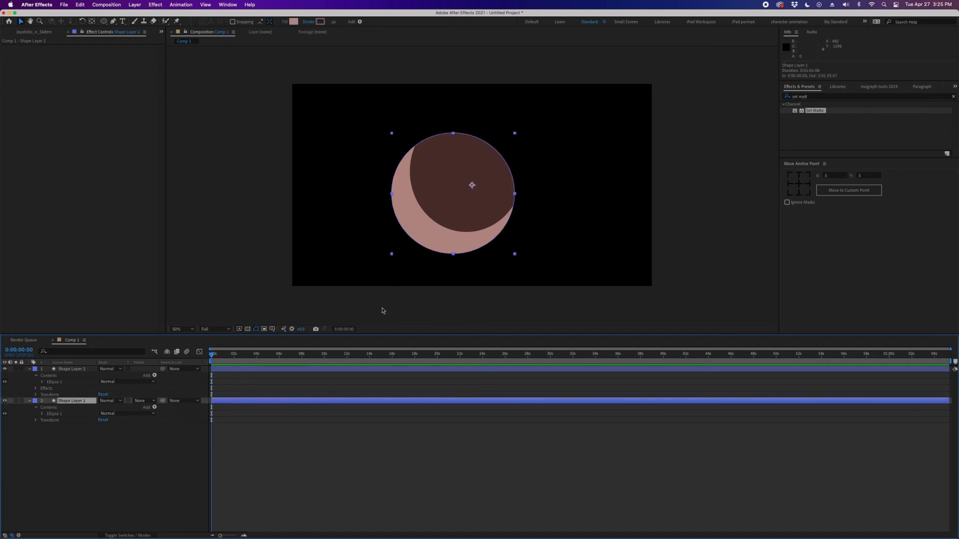
pyautogui.press('super+d')
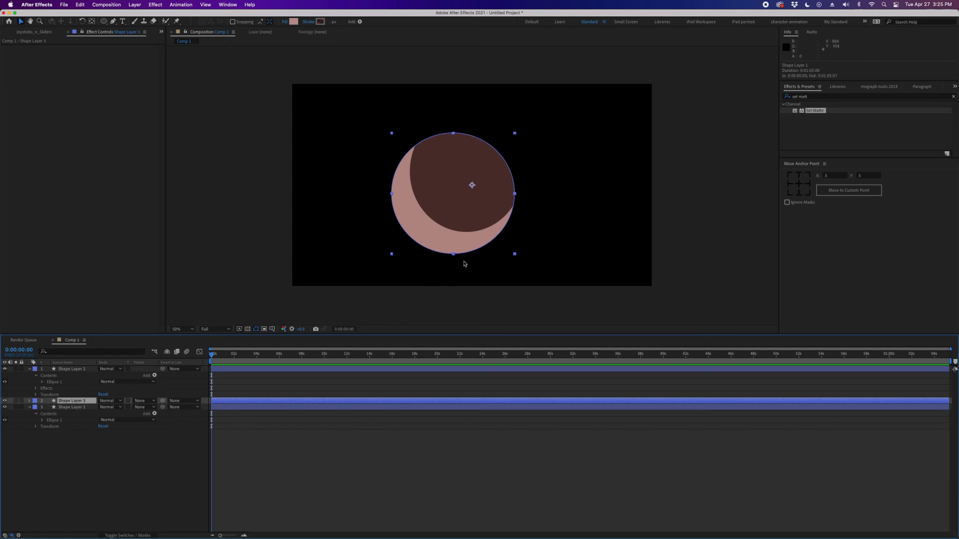
pyautogui.moveTo(472, 229); pyautogui.dragTo(569, 221)
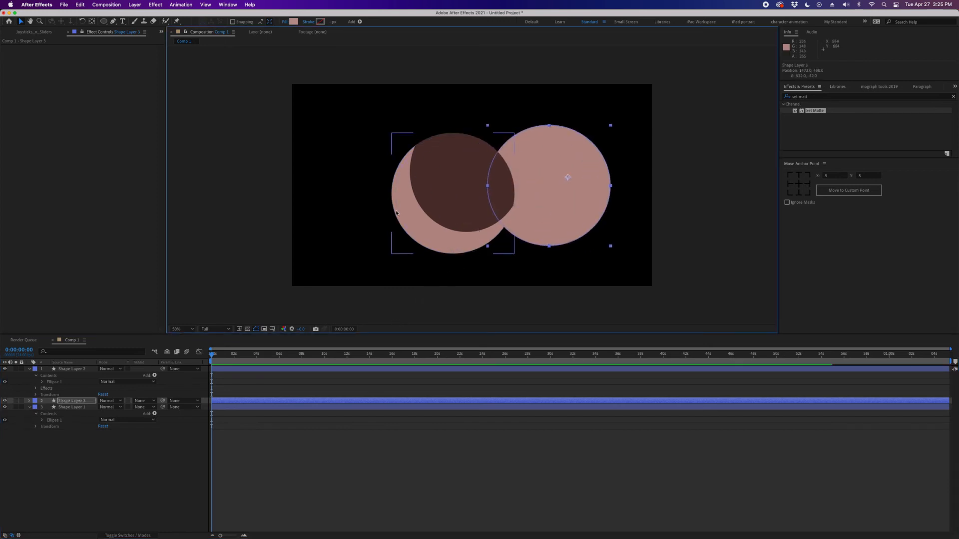
pyautogui.press('super+d')
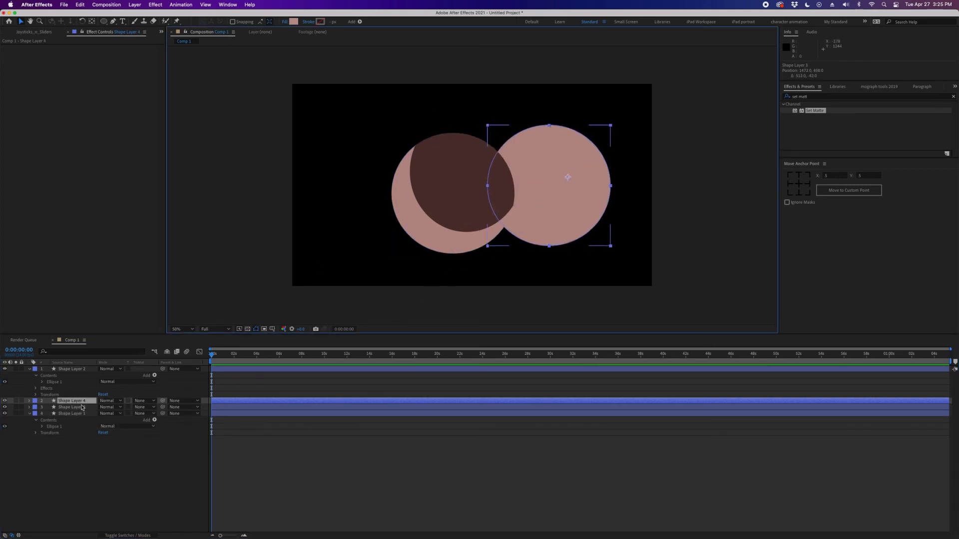
pyautogui.press('super+d')
pyautogui.press('super+d')
pyautogui.press('super+d')
pyautogui.press('super+d')
# Rename Shape Layer 2, the brown ellipse with the Set Matte effect, as shadow
pyautogui.click(231, 370)
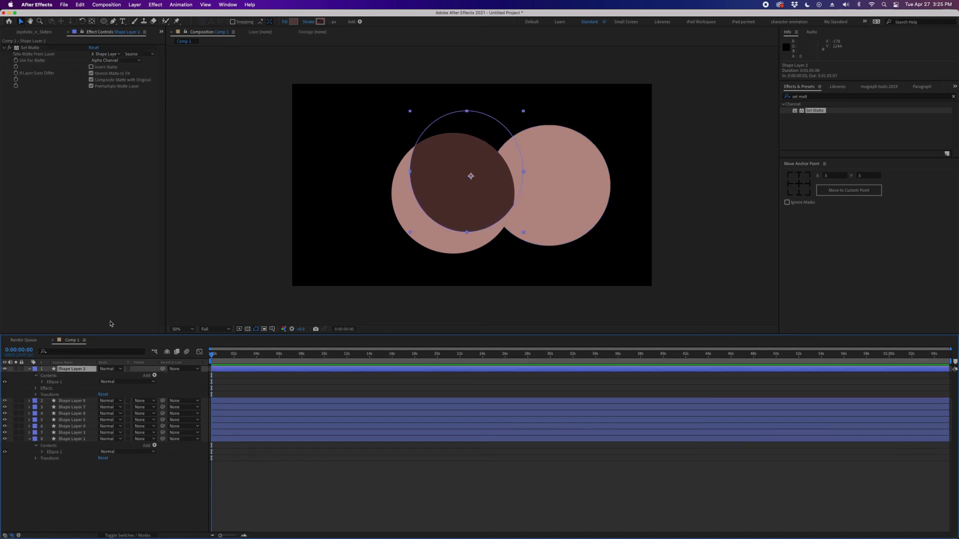
pyautogui.press('Return')
pyautogui.write('shadow')
pyautogui.press('Return')
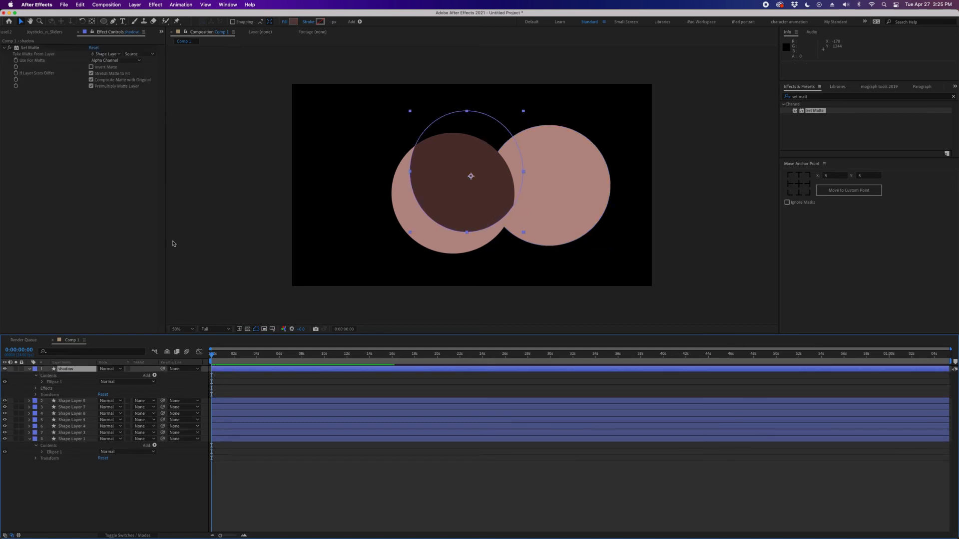
# Rename Shape Layer 1, the original pink circle, as circle
pyautogui.click(59, 440)
pyautogui.write('d')
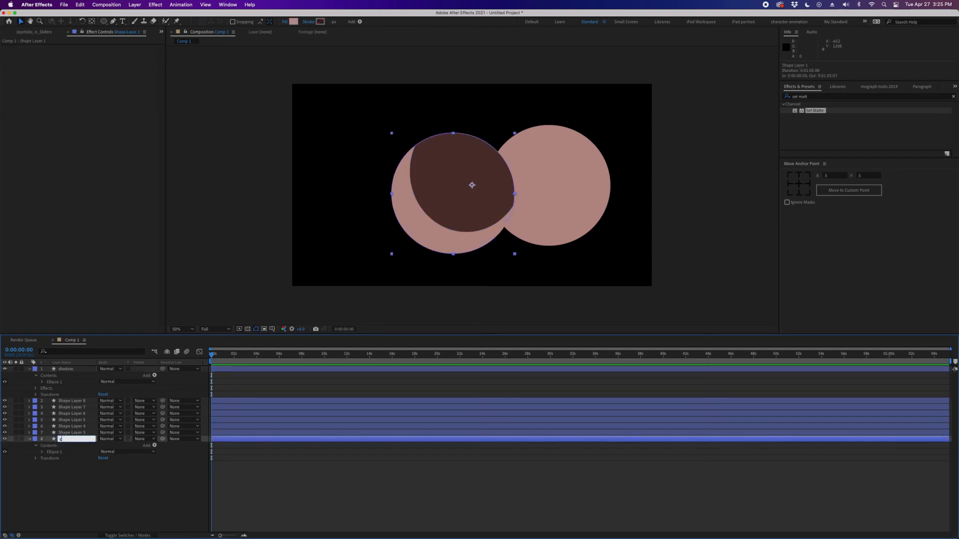
pyautogui.write('ircle')
pyautogui.press('Return')
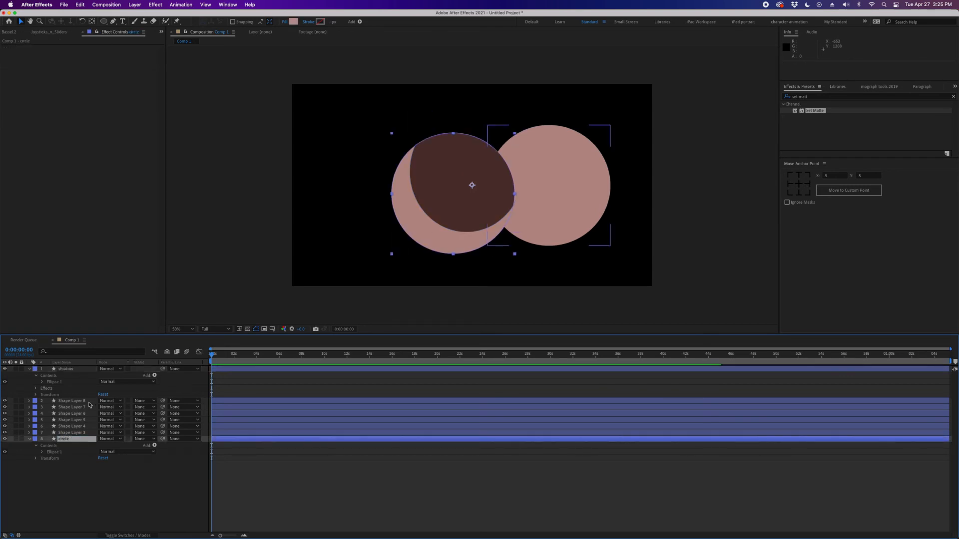
# Delete the duplicated circle layers, Shape Layer 3 through Shape Layer 8
pyautogui.click(529, 150)
pyautogui.keyDown('shift'); pyautogui.click(81, 432); pyautogui.keyUp('shift')
pyautogui.press('Delete')
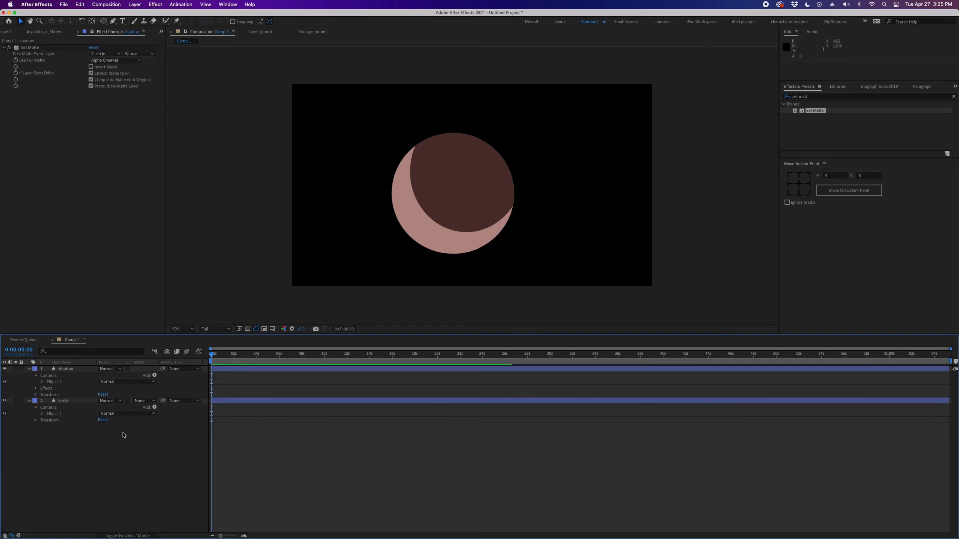
# Duplicate the circle layer seven times
pyautogui.click(75, 401)
pyautogui.press('super+d')
pyautogui.press('super+d')
pyautogui.press('super+d')
pyautogui.press('super+d')
pyautogui.press('super+d')
pyautogui.press('super+d')
pyautogui.press('super+d')
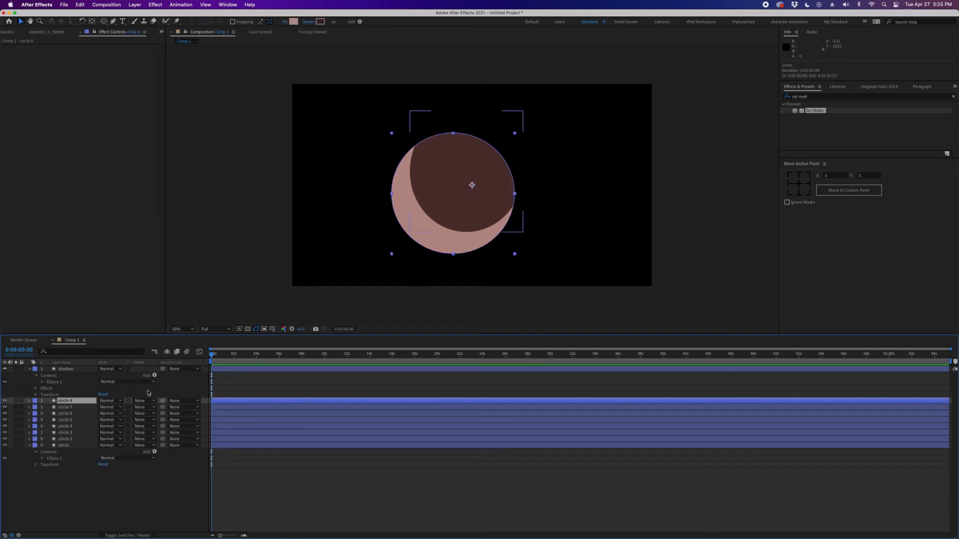
# Move two circle copies away from the original, one to its right and one to its lower left
pyautogui.click(67, 369)
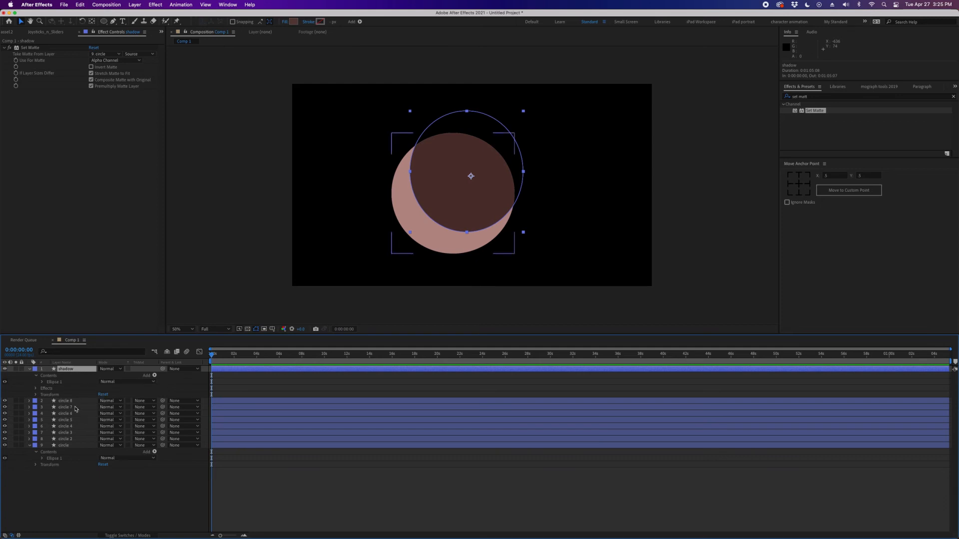
pyautogui.click(429, 220)
pyautogui.moveTo(449, 220); pyautogui.dragTo(503, 218)
pyautogui.moveTo(608, 233); pyautogui.dragTo(590, 220)
pyautogui.moveTo(464, 200); pyautogui.dragTo(352, 215)
pyautogui.click(476, 225)
pyautogui.moveTo(469, 144); pyautogui.dragTo(472, 146)
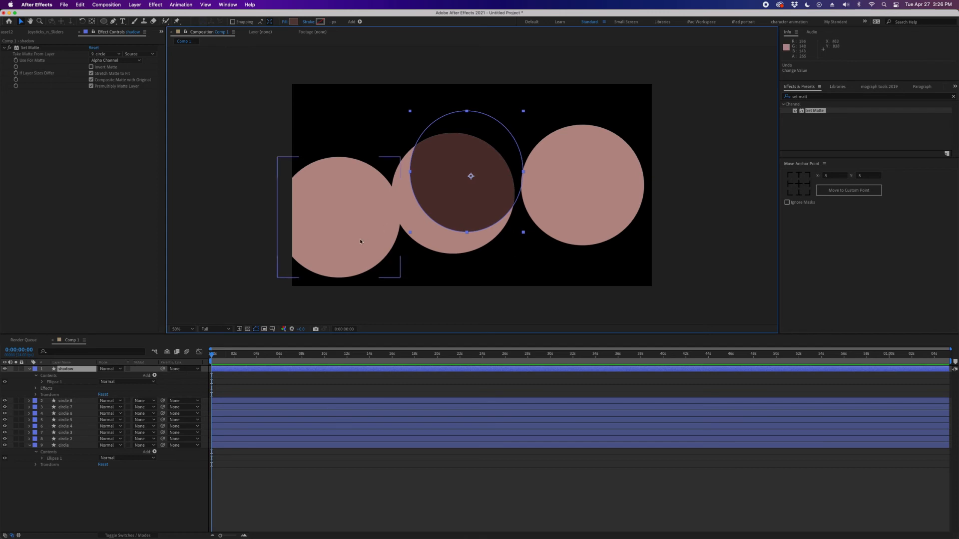
pyautogui.moveTo(359, 238); pyautogui.dragTo(392, 249)
# Stack circle 6 above the other circle layers, and scale down circles 6, 7 and 5, spreading them around the original circle
pyautogui.moveTo(77, 415); pyautogui.dragTo(76, 399)
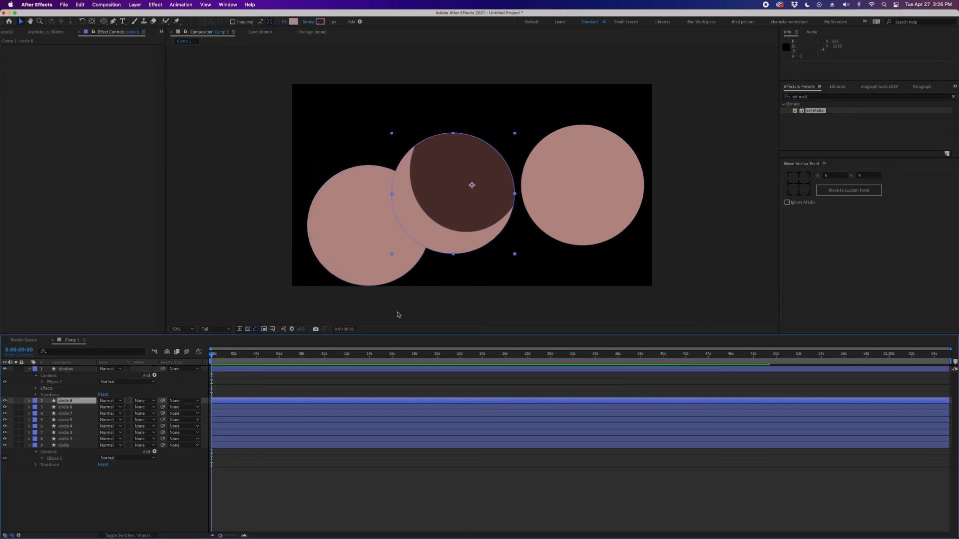
pyautogui.moveTo(499, 195); pyautogui.dragTo(376, 132)
pyautogui.click(371, 238)
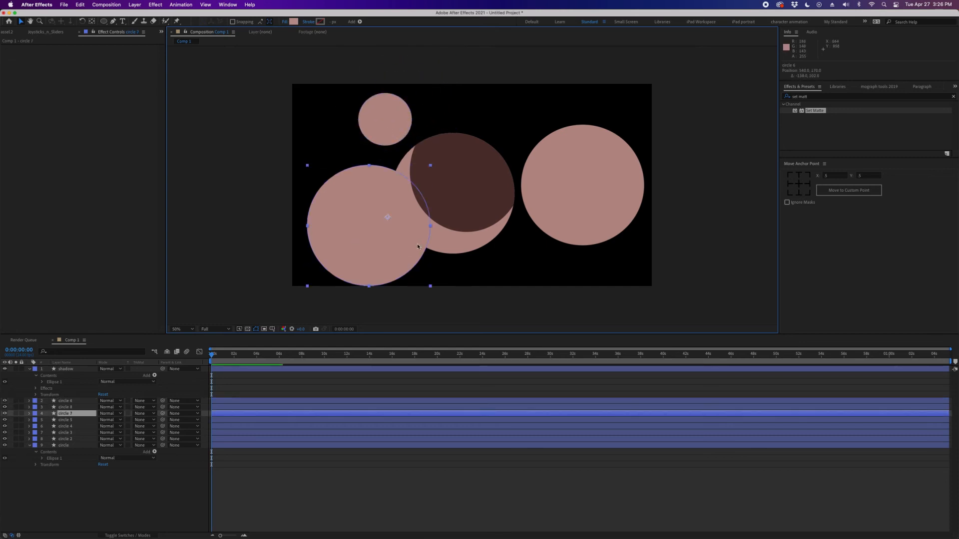
pyautogui.moveTo(430, 224)
pyautogui.mouseDown()
pyautogui.moveTo(376, 243)
pyautogui.moveTo(439, 232)
pyautogui.mouseUp()
pyautogui.moveTo(433, 248); pyautogui.dragTo(425, 248)
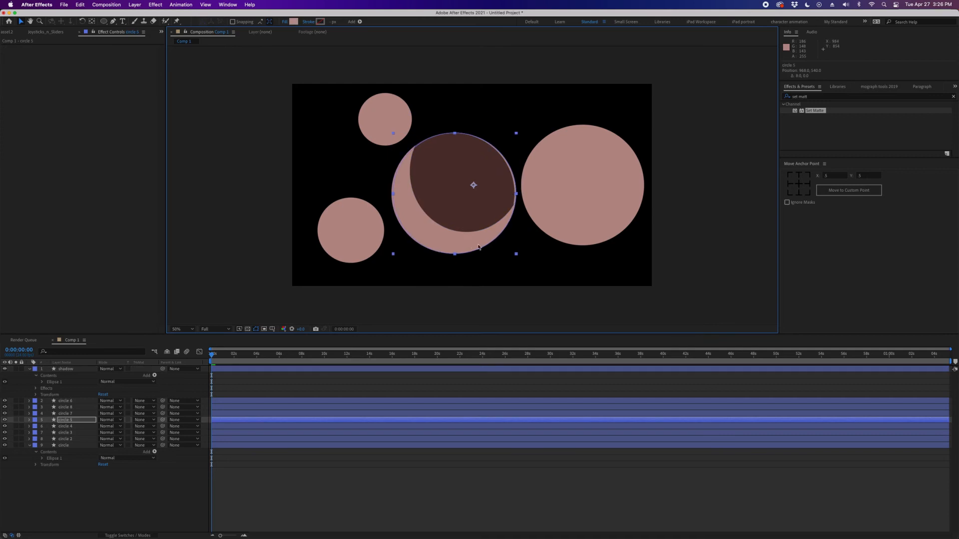
pyautogui.moveTo(511, 193); pyautogui.dragTo(512, 124)
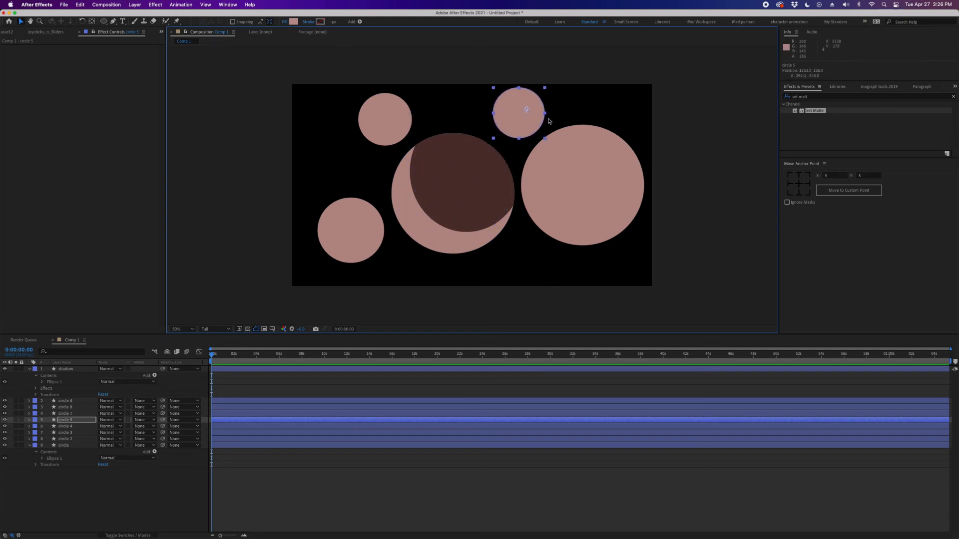
# Delete the shadow layer
pyautogui.click(60, 374)
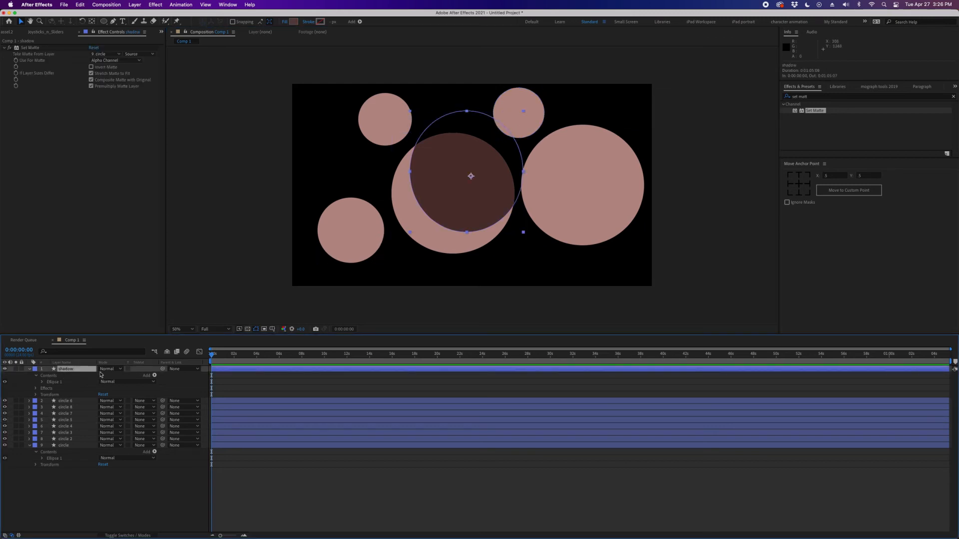
pyautogui.press('Delete')
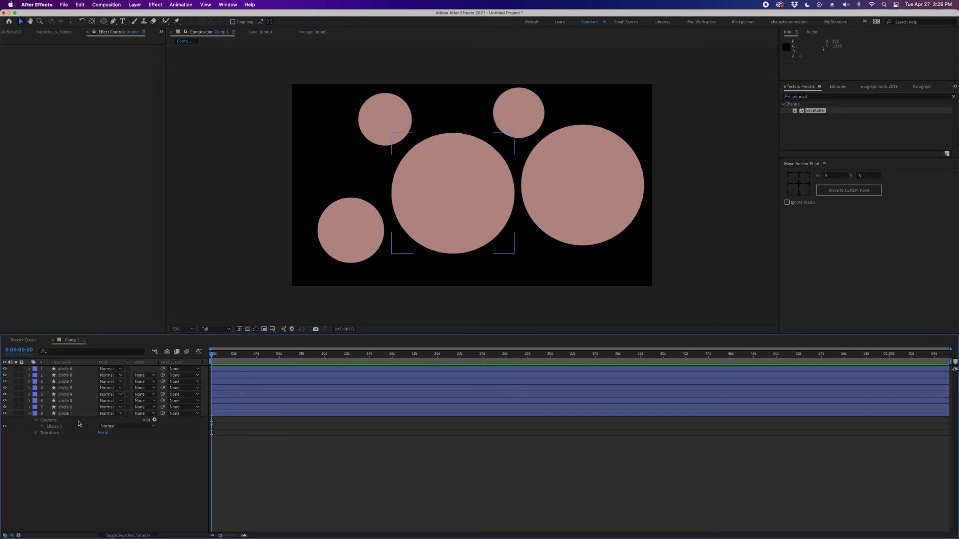
pyautogui.click(69, 415)
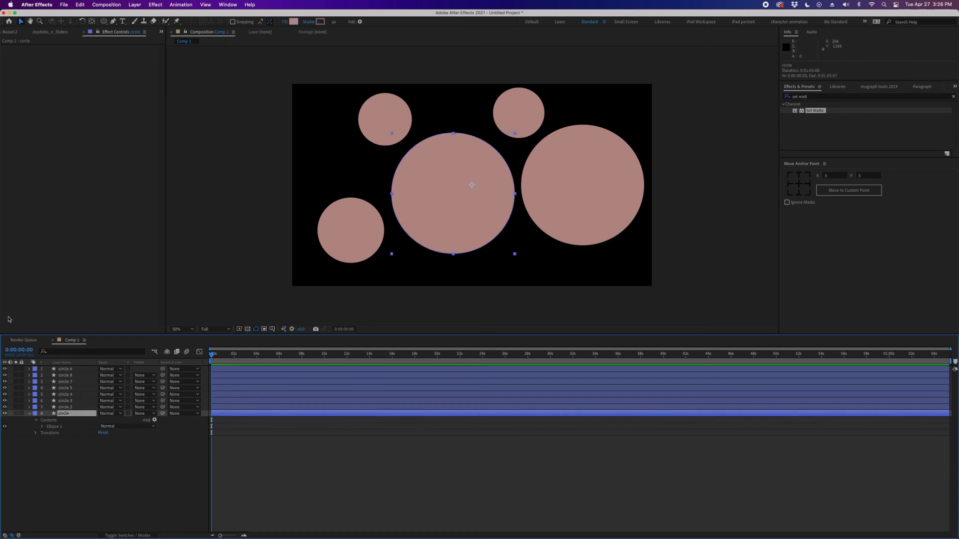
pyautogui.keyDown('shift'); pyautogui.click(72, 372); pyautogui.keyUp('shift')
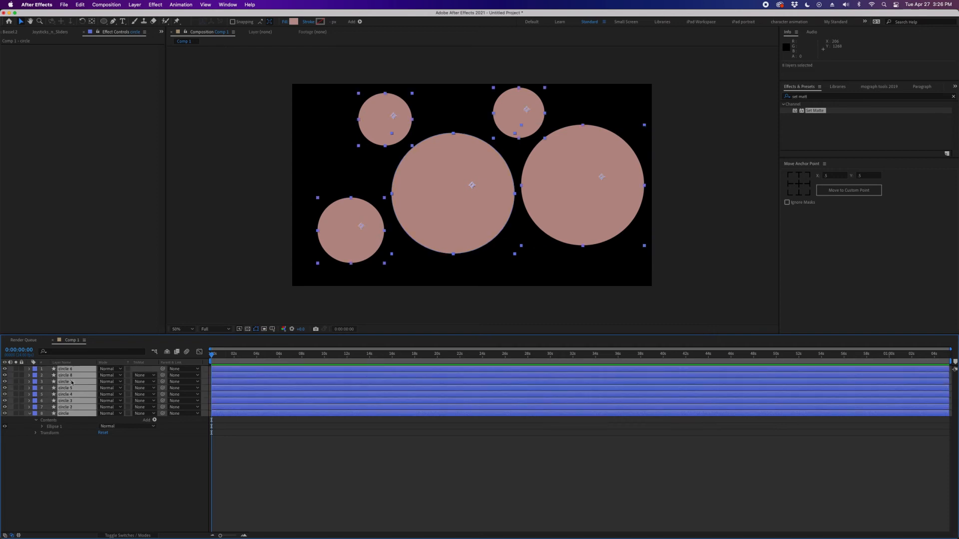
pyautogui.press('super+shift+a')
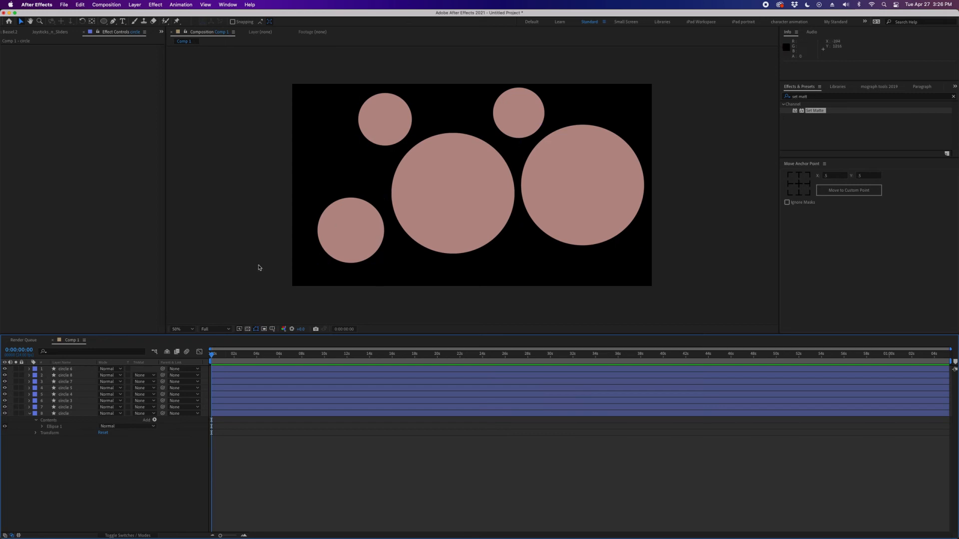
pyautogui.click(343, 232)
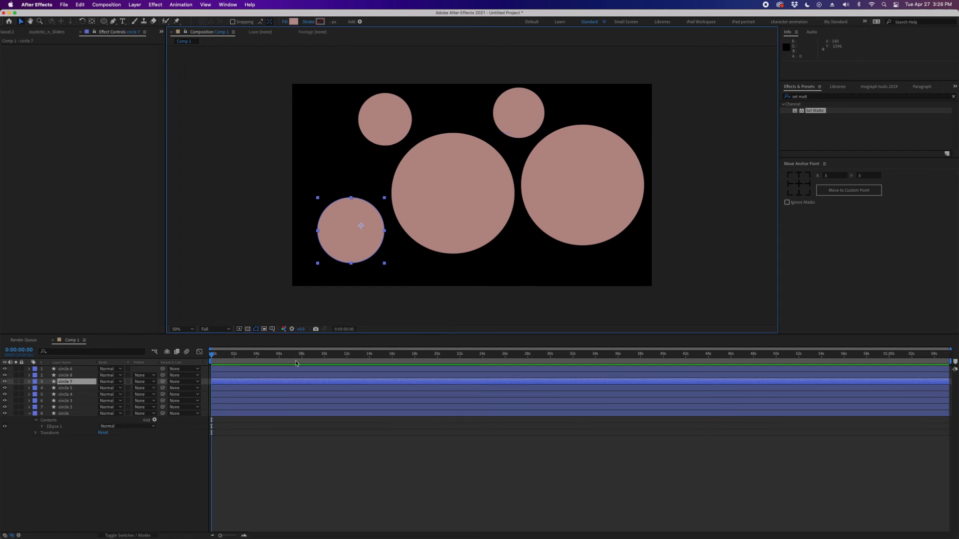
# Draw a large brown ellipse as a new shape layer covering most of the two big circles, and shift it slightly
pyautogui.press('super+shift+a')
pyautogui.click(106, 21)
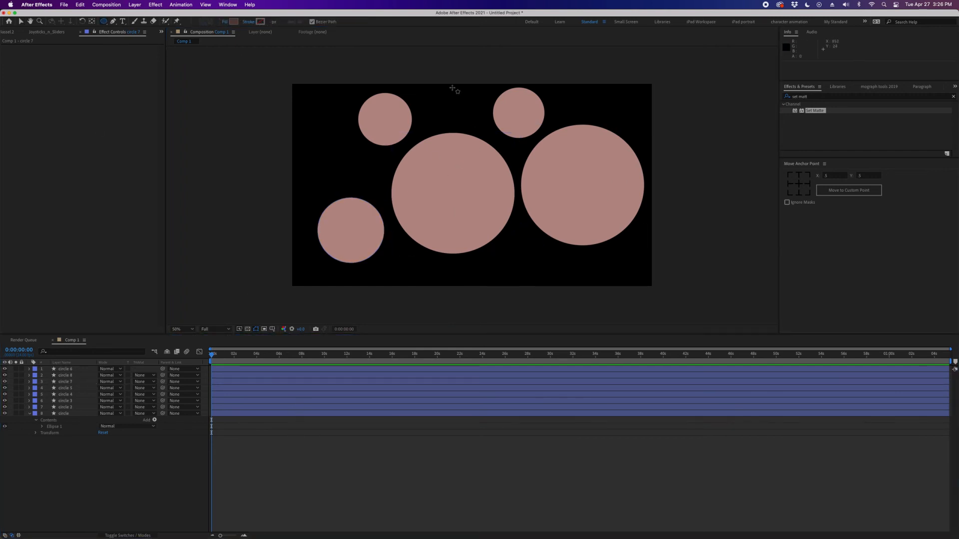
pyautogui.moveTo(410, 68); pyautogui.dragTo(656, 288)
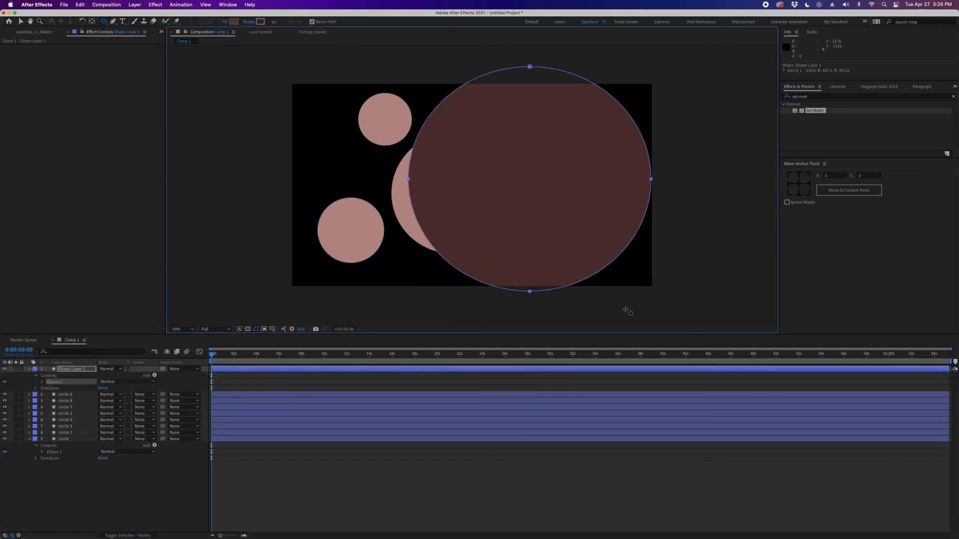
pyautogui.press('v')
pyautogui.moveTo(548, 152); pyautogui.dragTo(576, 173)
# Apply Set Matte to the large brown ellipse and take its matte from the circle layer
pyautogui.doubleClick(815, 111)
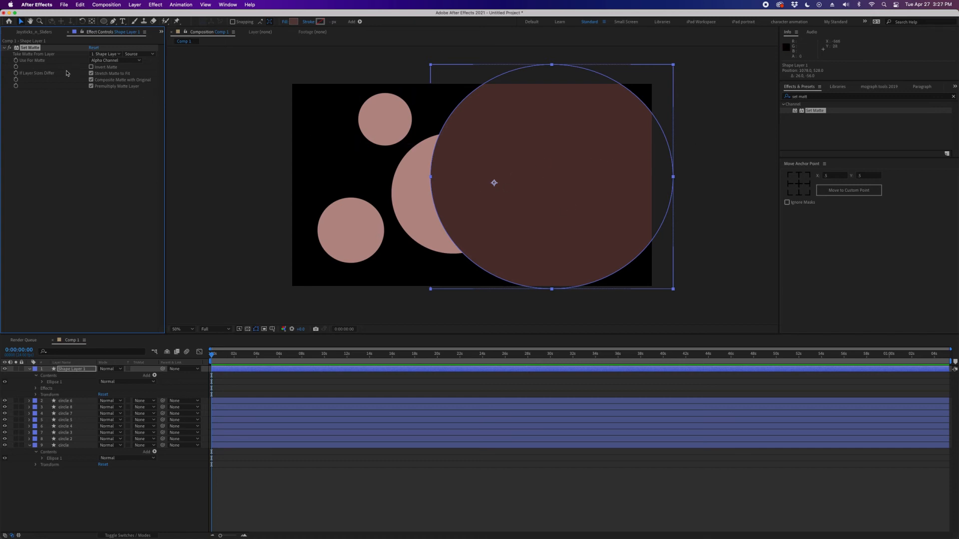
pyautogui.click(107, 54)
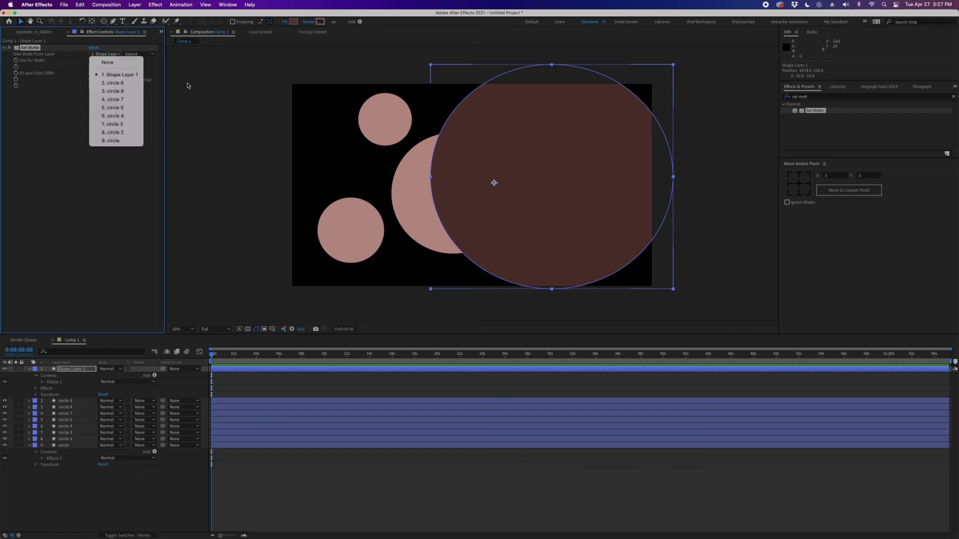
pyautogui.click(117, 141)
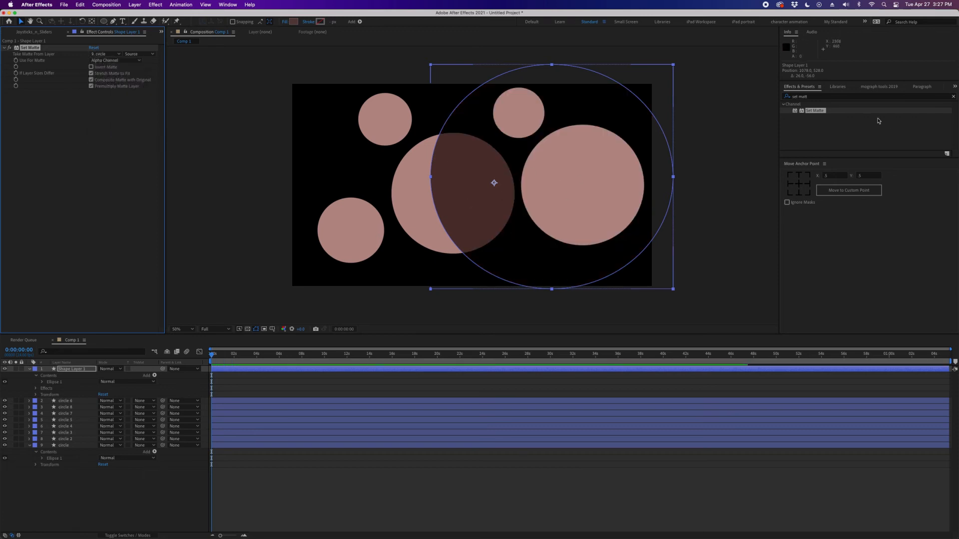
# Try a second Set Matte on the brown ellipse with circle 2 as matte layer, and move the ellipse to test it
pyautogui.doubleClick(814, 110)
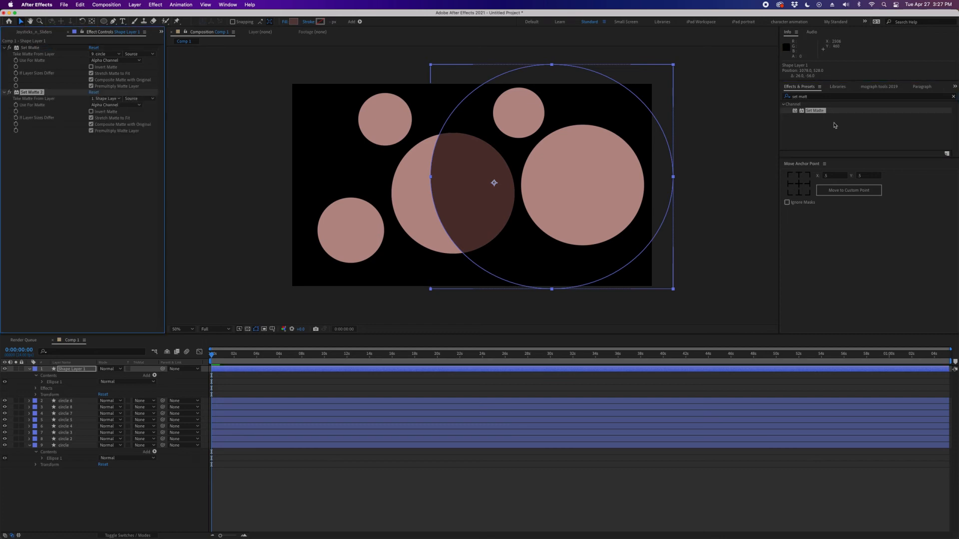
pyautogui.click(113, 98)
pyautogui.click(121, 178)
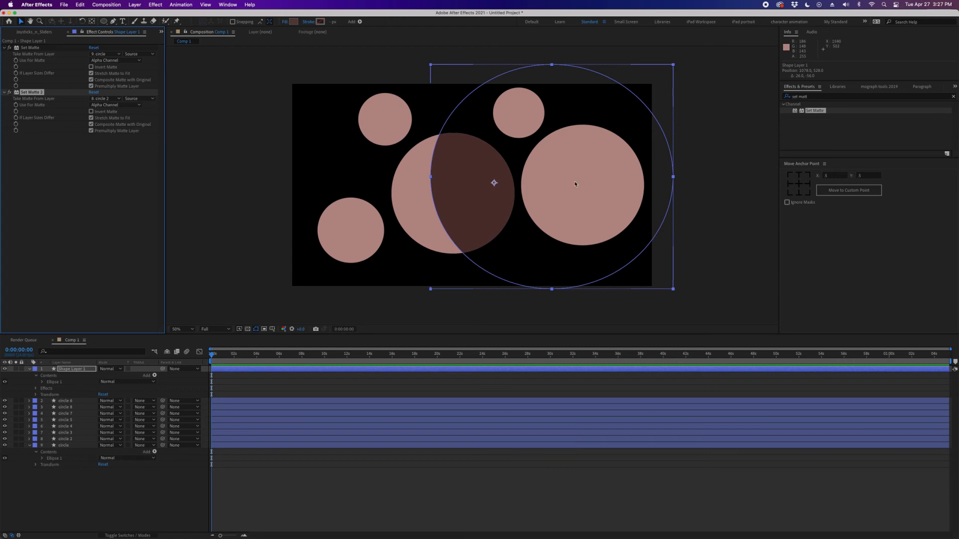
pyautogui.moveTo(562, 196); pyautogui.dragTo(546, 167)
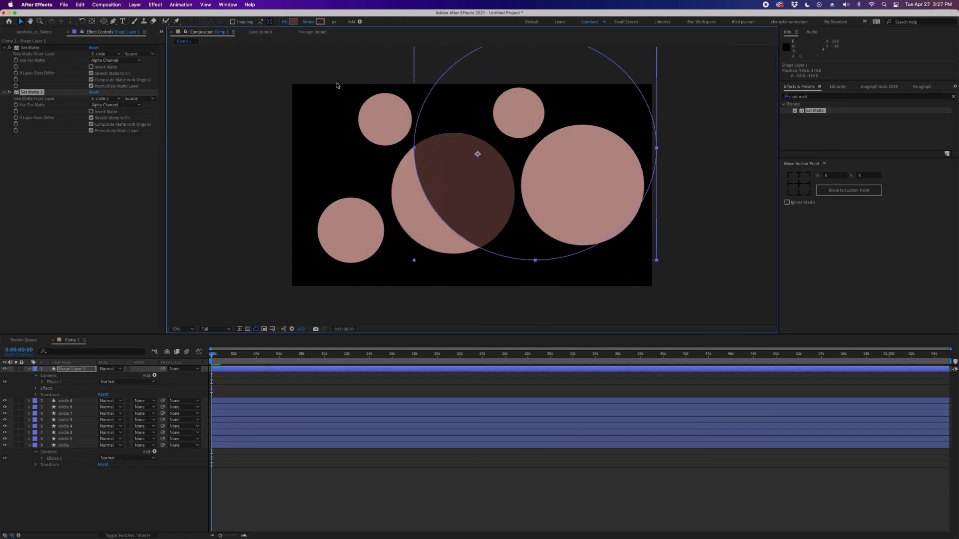
# Delete both Set Matte effects from the brown ellipse
pyautogui.click(32, 49)
pyautogui.keyDown('shift'); pyautogui.click(34, 93); pyautogui.keyUp('shift')
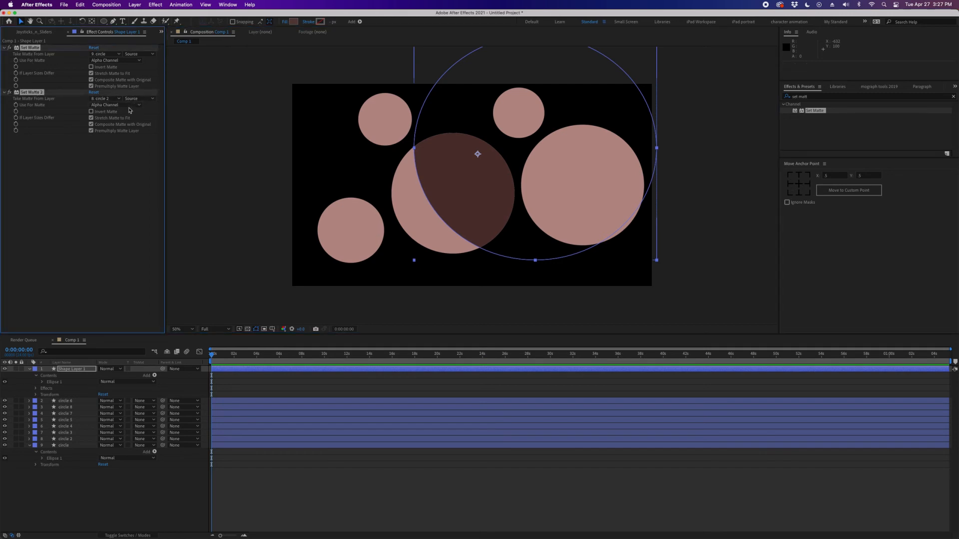
pyautogui.press('Delete')
pyautogui.press('super+z')
pyautogui.press('Delete')
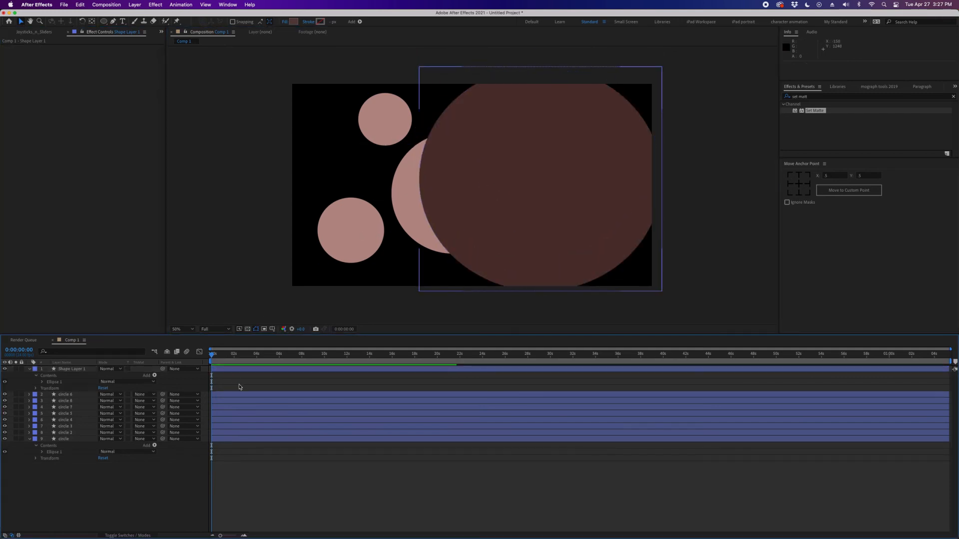
# Create a new comp-sized solid layer in the default medium orange
pyautogui.click(134, 6)
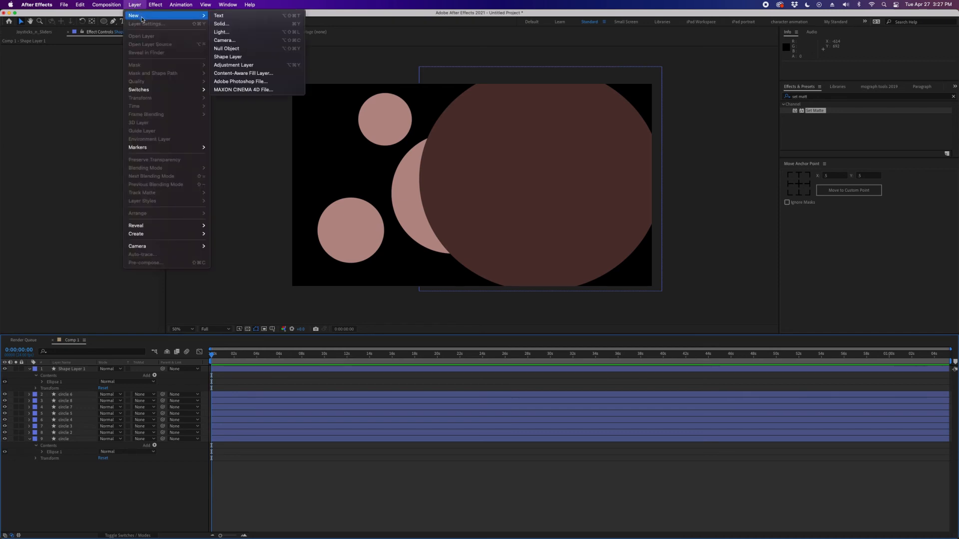
pyautogui.moveTo(140, 15)
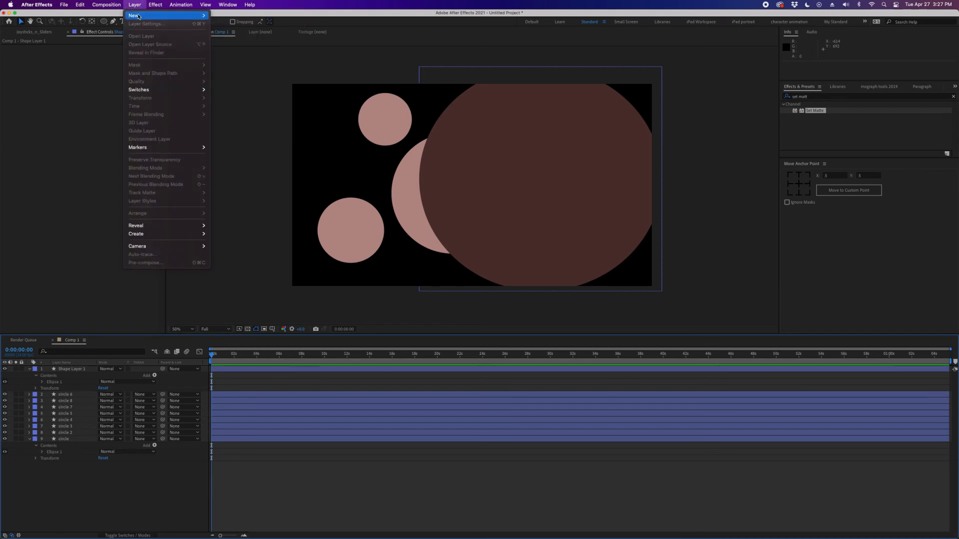
pyautogui.click(225, 23)
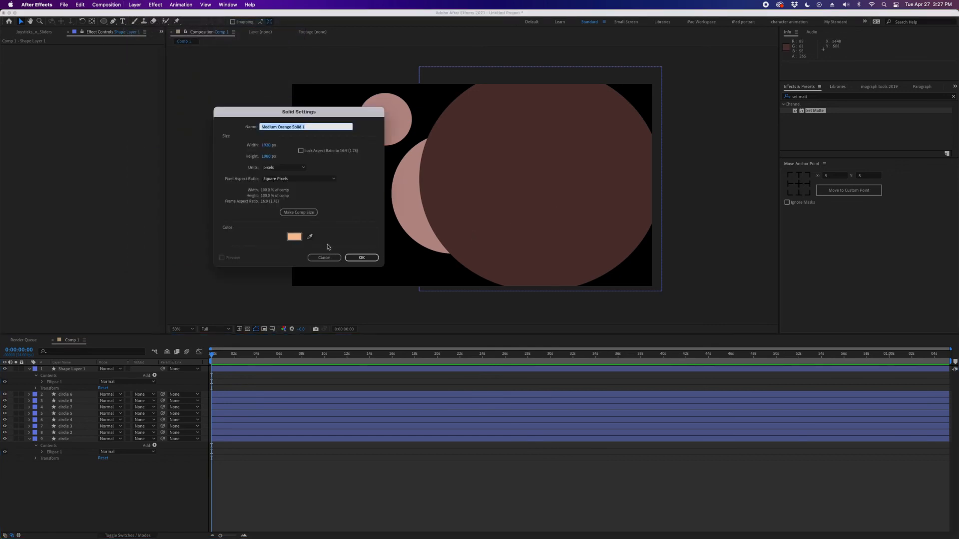
pyautogui.click(361, 257)
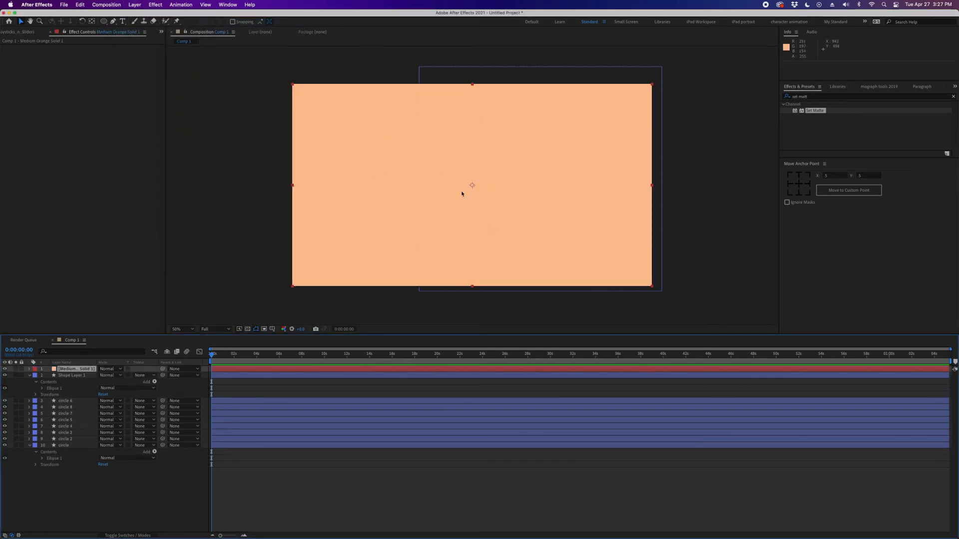
# Apply Set Matte to the orange solid and take its matte from the circle layer
pyautogui.doubleClick(820, 111)
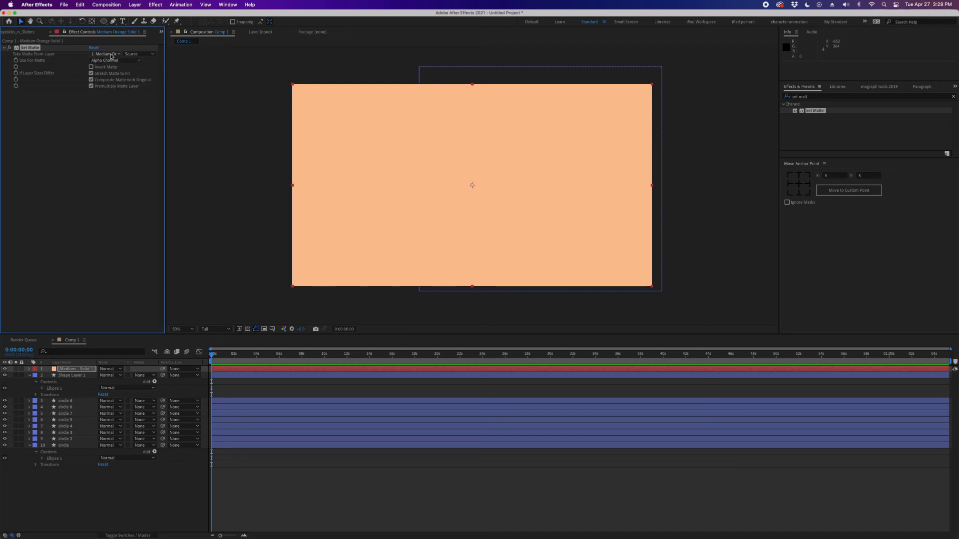
pyautogui.click(111, 56)
pyautogui.click(108, 148)
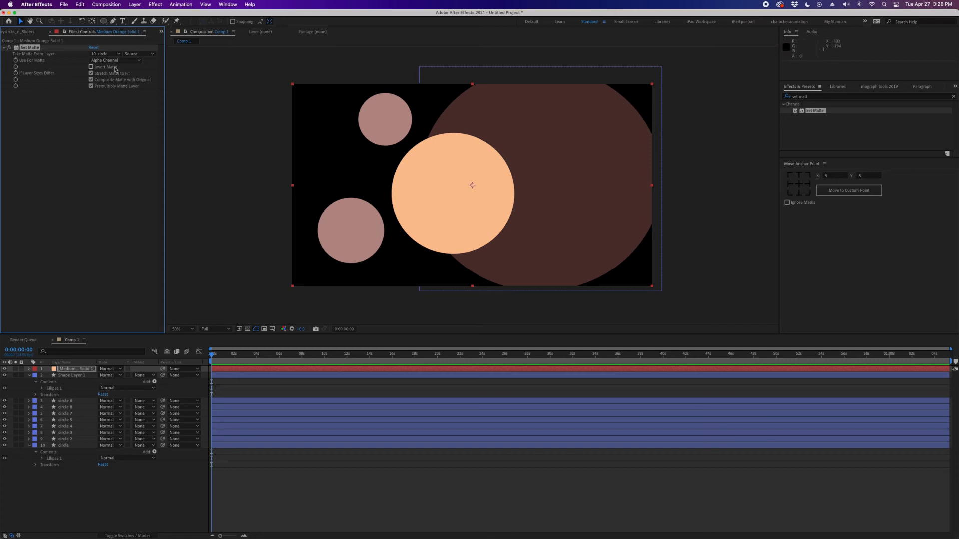
# Add a second Set Matte to the solid with circle 2 as its matte layer, and invert the first effect's matte
pyautogui.doubleClick(817, 114)
pyautogui.click(105, 99)
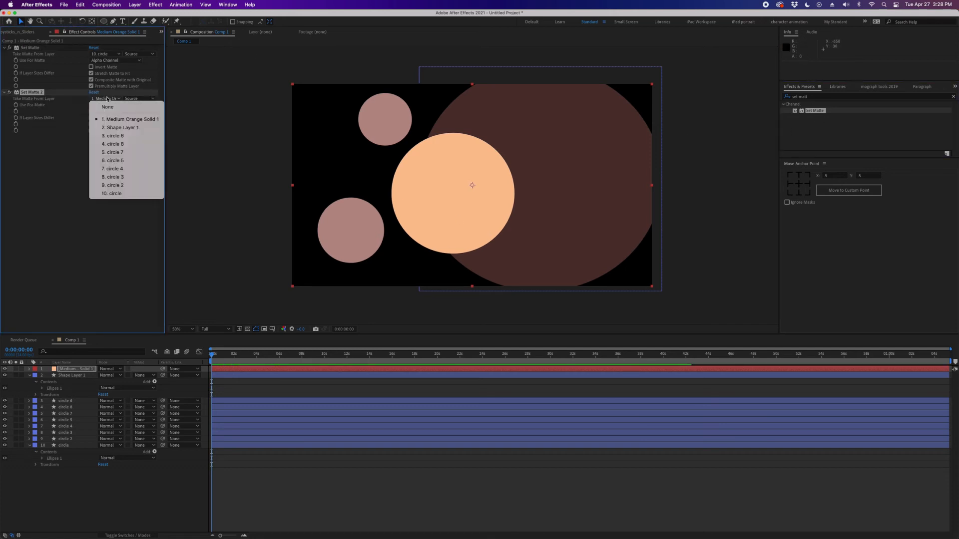
pyautogui.click(121, 186)
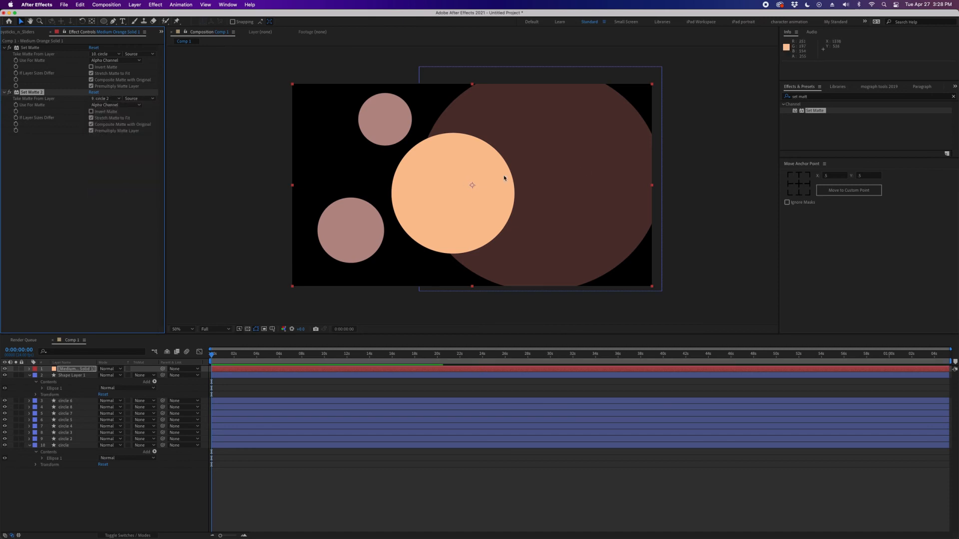
pyautogui.click(91, 67)
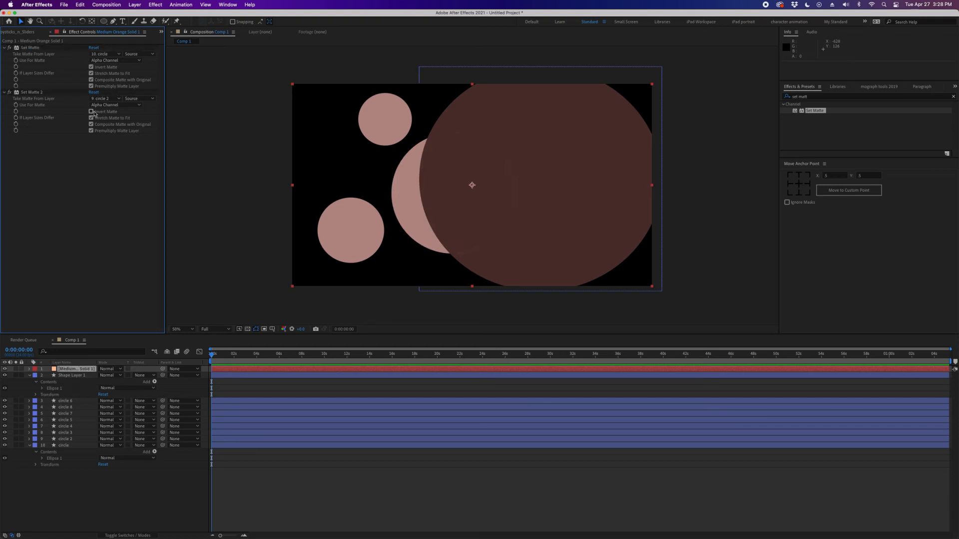
# Invert the second Set Matte effect's matte and move circle 2 over to the composition's right edge
pyautogui.click(92, 112)
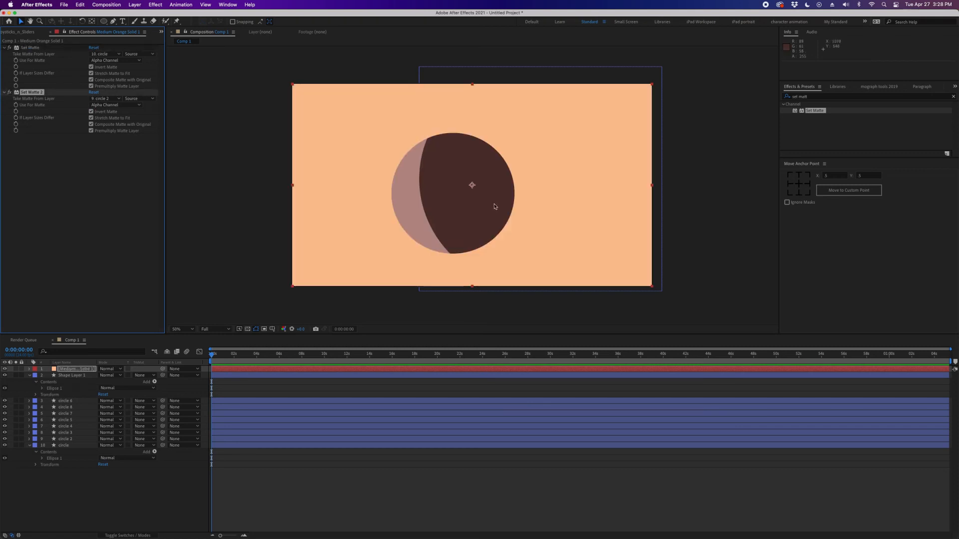
pyautogui.click(434, 228)
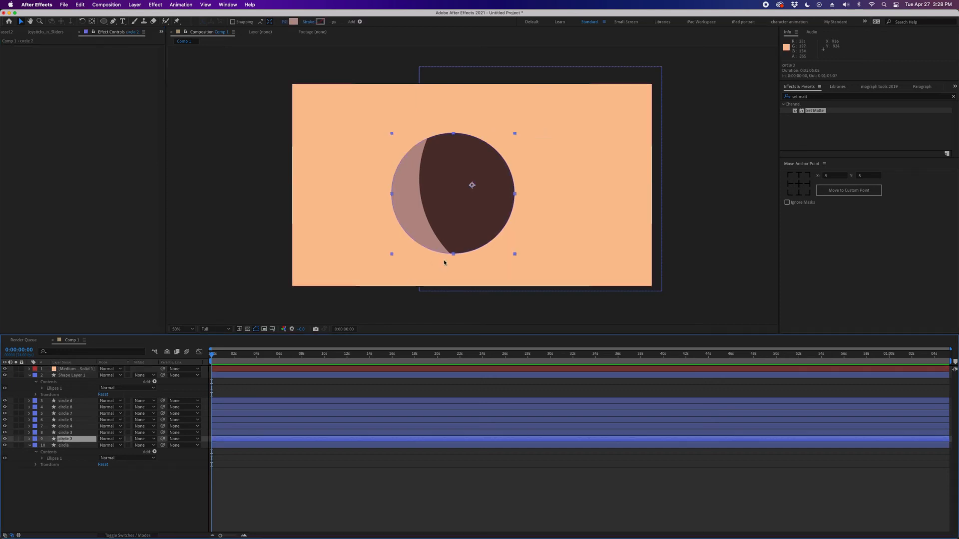
pyautogui.moveTo(468, 232); pyautogui.dragTo(607, 251)
# Add a third Set Matte to the orange solid with circle 3 as its matte layer, and invert the matte
pyautogui.click(468, 177)
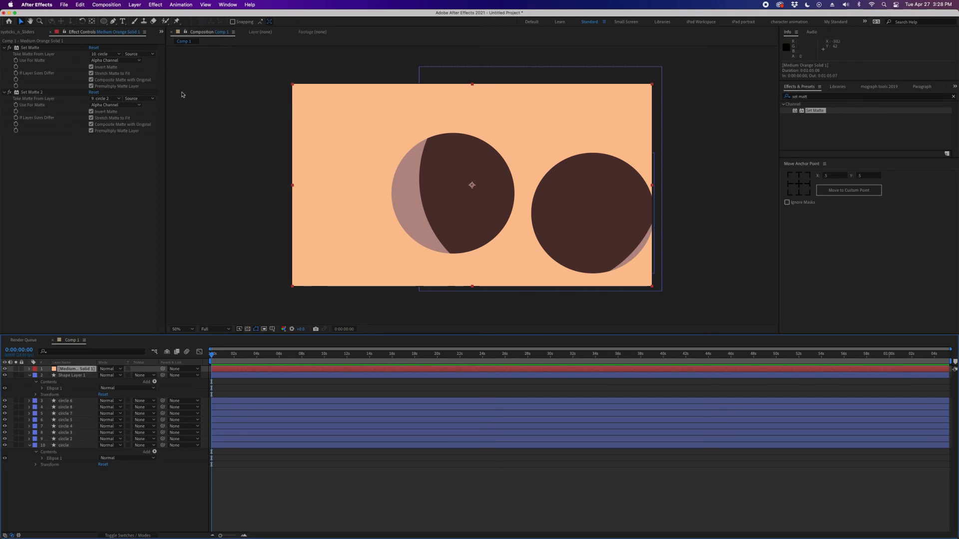
pyautogui.doubleClick(821, 113)
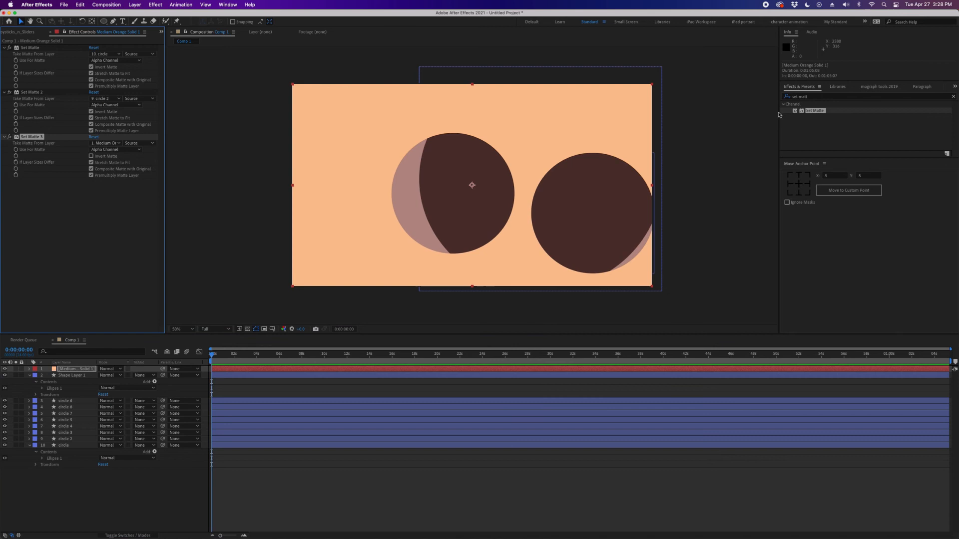
pyautogui.click(119, 143)
pyautogui.click(125, 221)
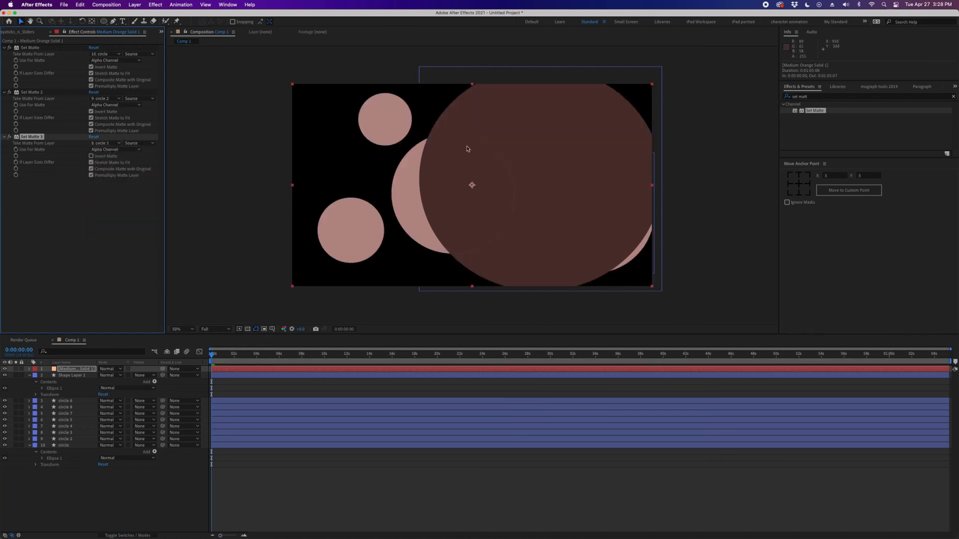
pyautogui.click(91, 156)
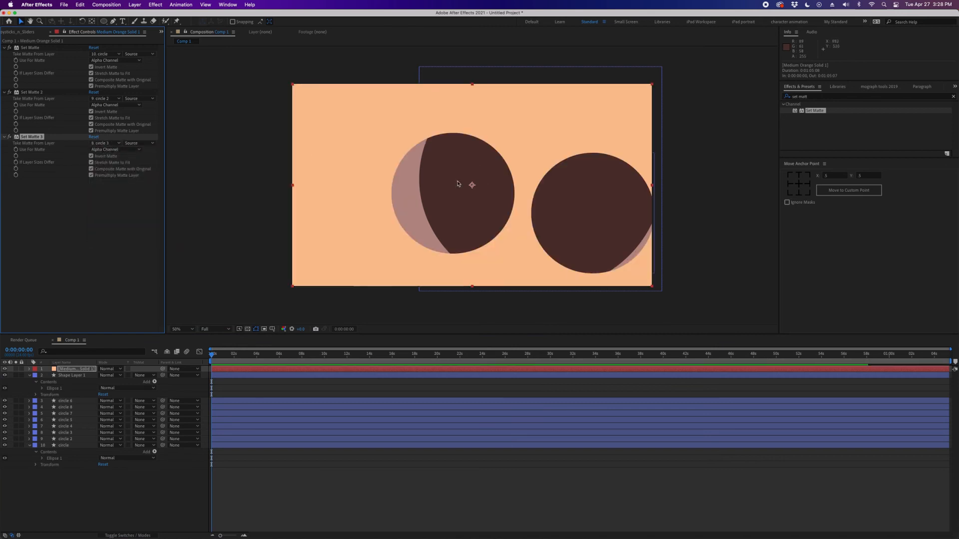
# Add a fourth and fifth Set Matte to the solid, taking inverted mattes from circle 4 and circle 5
pyautogui.doubleClick(821, 114)
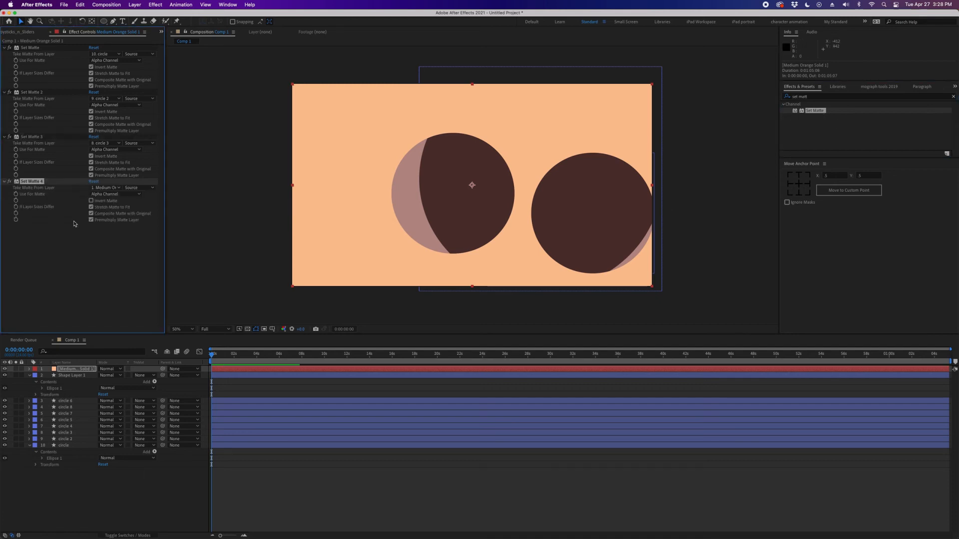
pyautogui.click(117, 187)
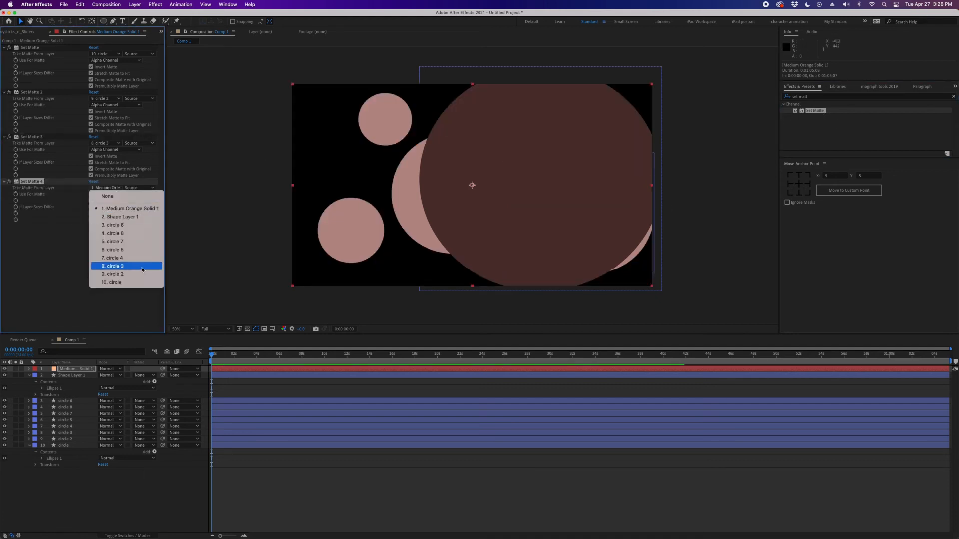
pyautogui.click(128, 258)
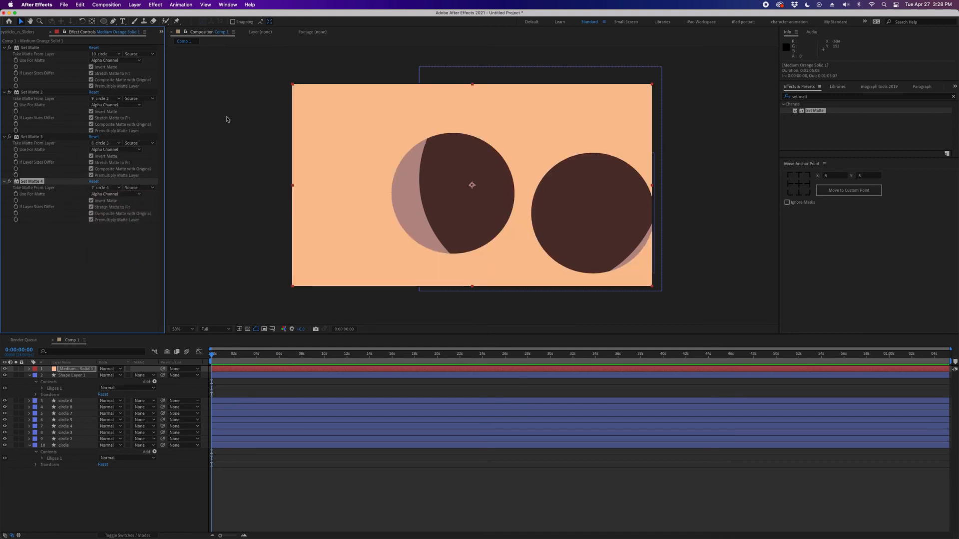
pyautogui.doubleClick(815, 110)
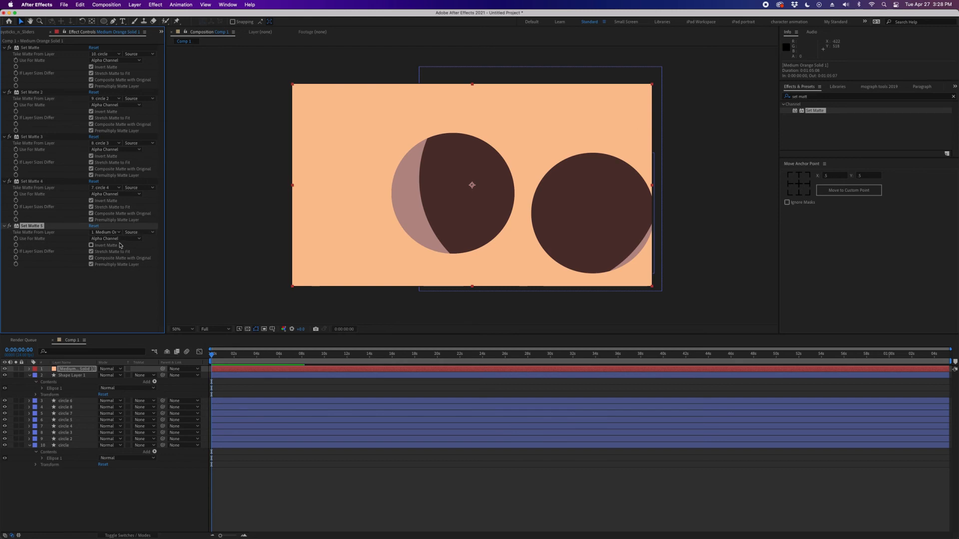
pyautogui.click(105, 232)
pyautogui.click(118, 294)
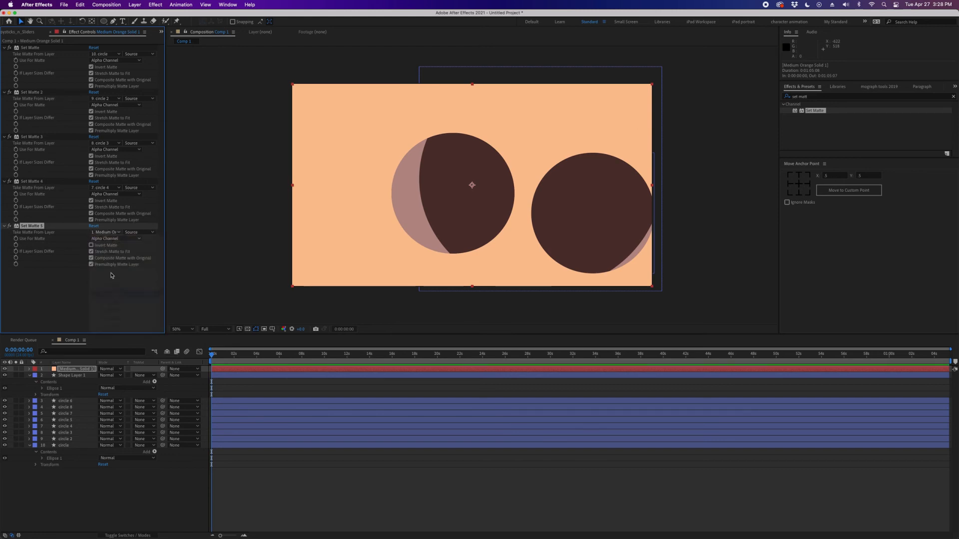
pyautogui.click(91, 245)
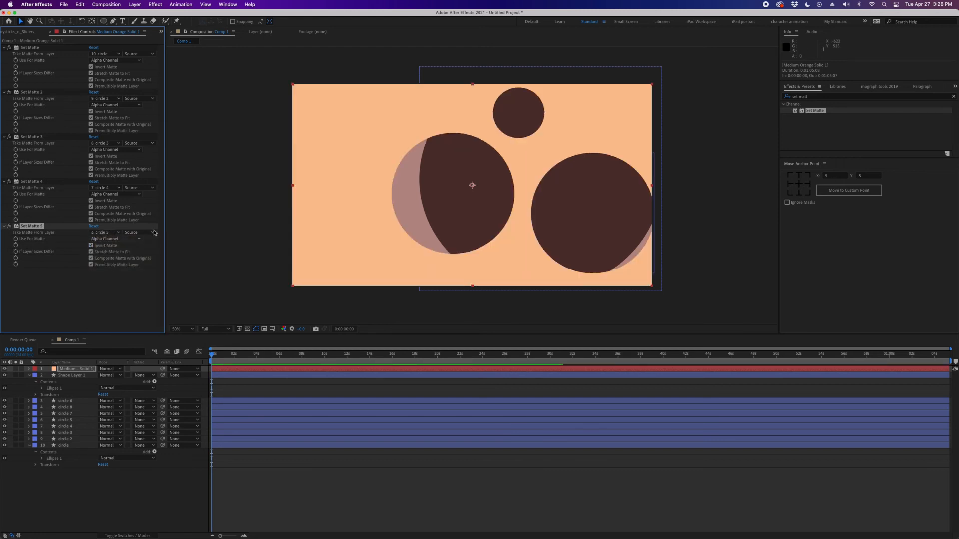
# Add a sixth and seventh Set Matte to the solid, taking inverted mattes from circle 7 and circle 8
pyautogui.doubleClick(814, 110)
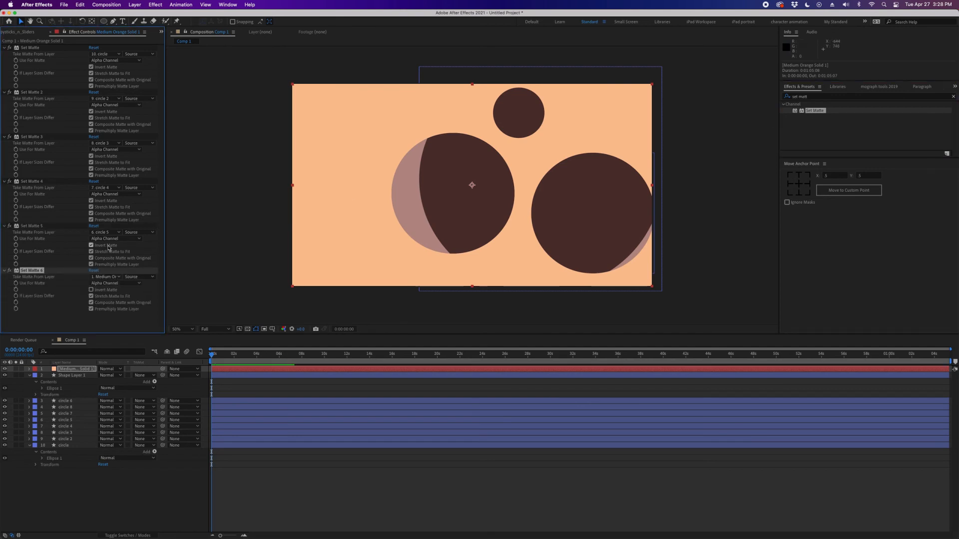
pyautogui.click(105, 277)
pyautogui.click(115, 330)
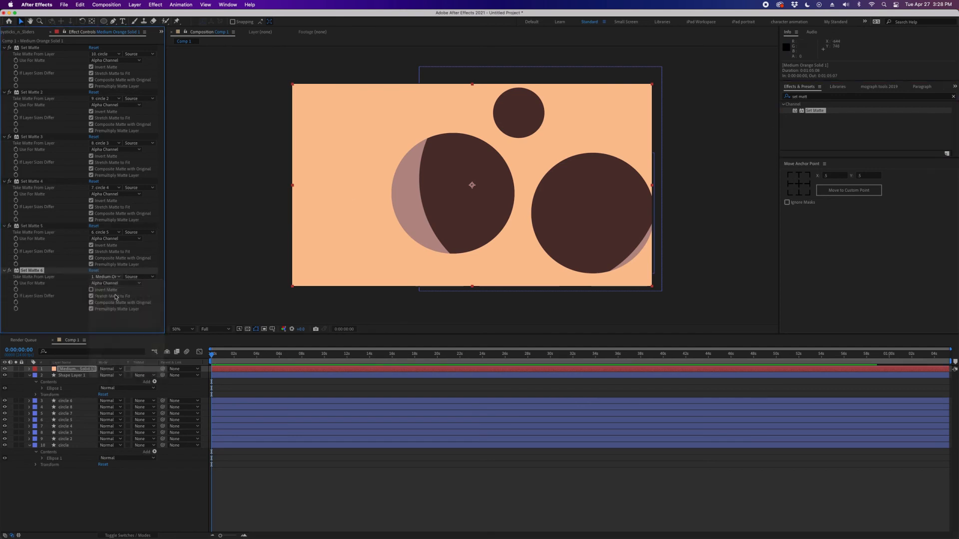
pyautogui.click(91, 289)
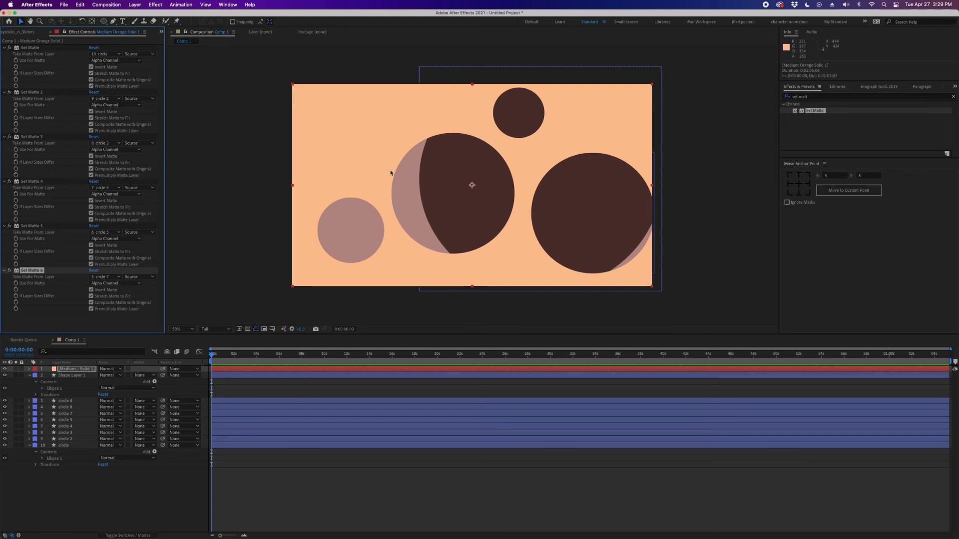
pyautogui.doubleClick(820, 112)
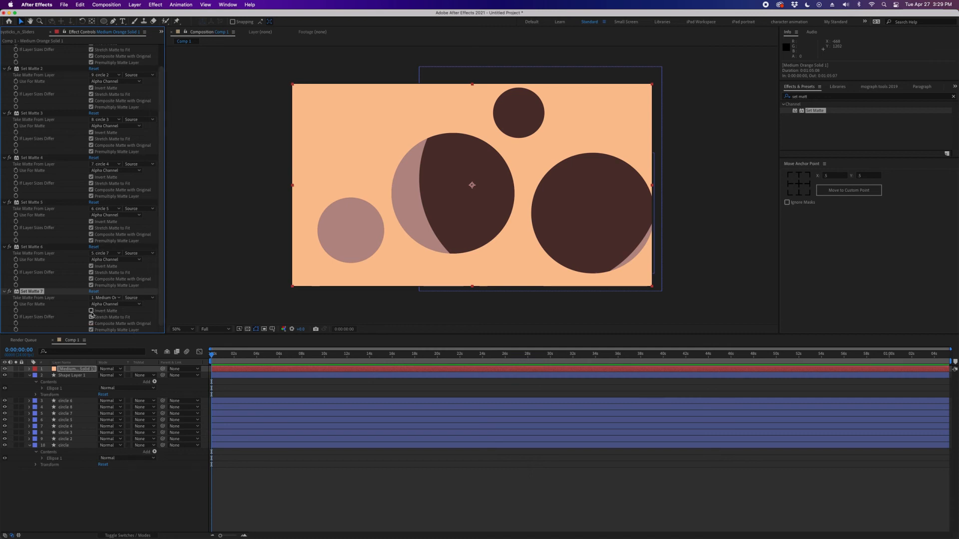
pyautogui.click(106, 298)
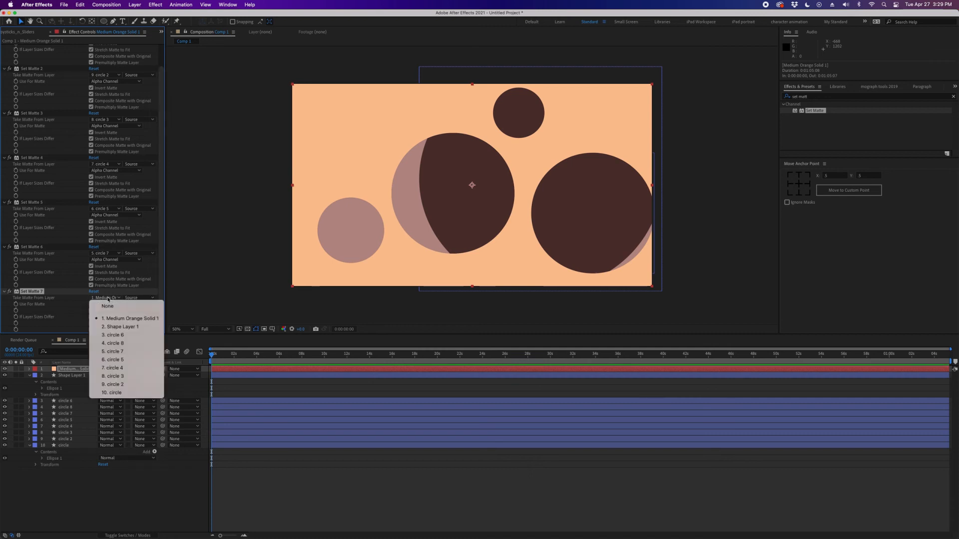
pyautogui.click(126, 344)
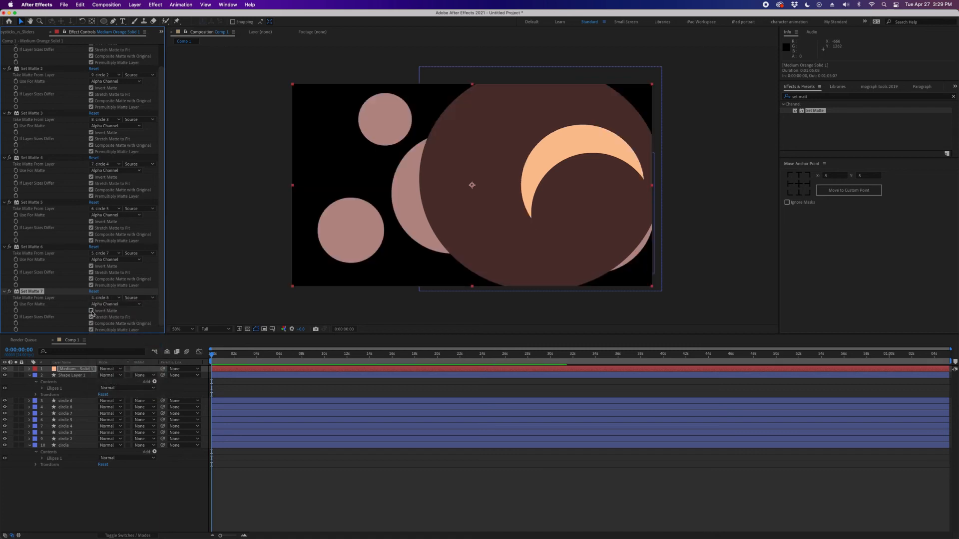
pyautogui.click(91, 311)
# Add an eighth Set Matte with circle 6 as its inverted matte, and briefly solo the solid to check the cutouts
pyautogui.doubleClick(811, 111)
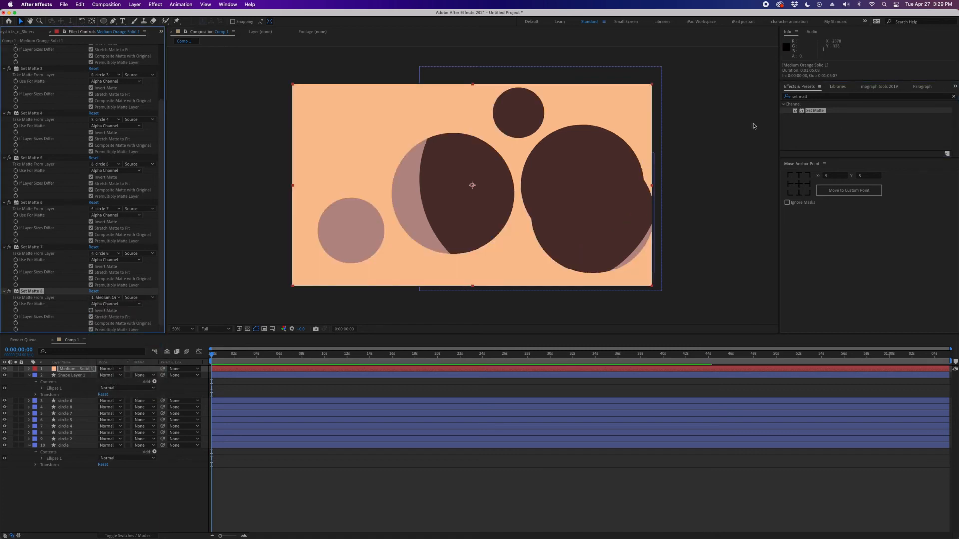
pyautogui.click(111, 298)
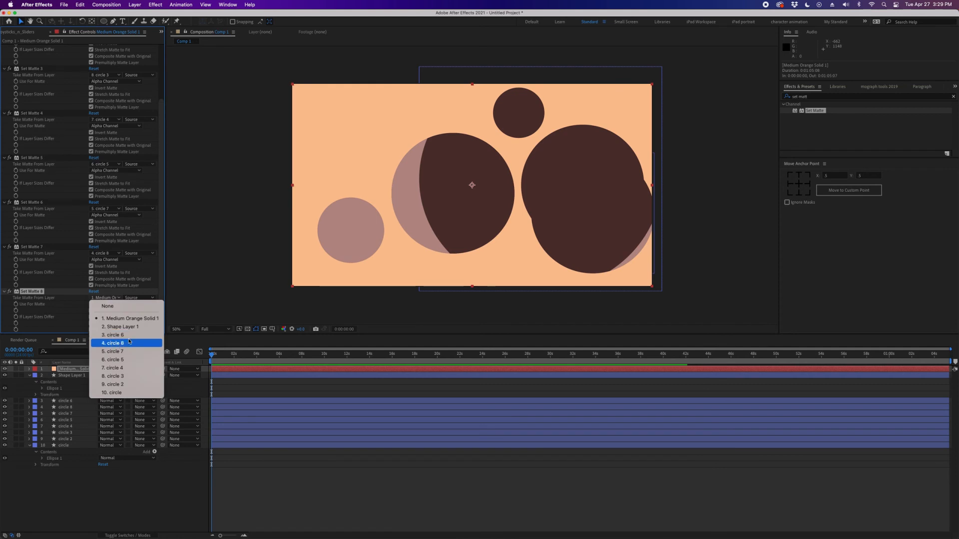
pyautogui.click(111, 335)
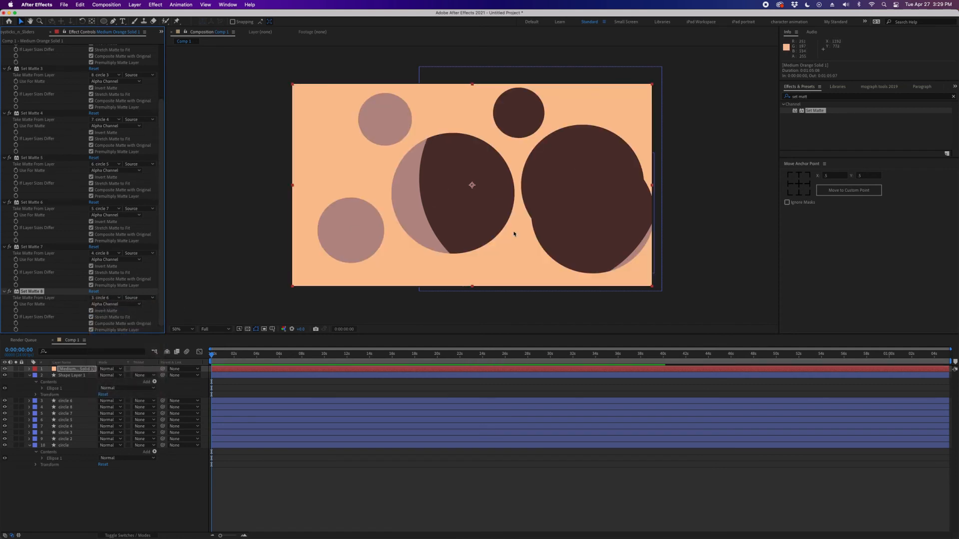
pyautogui.click(16, 368)
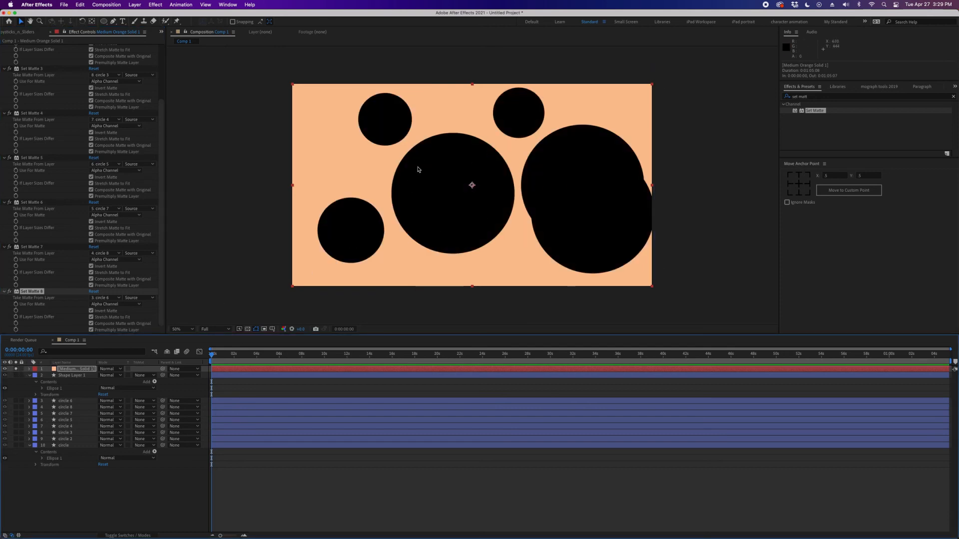
pyautogui.click(15, 369)
# Set the track matte of Shape Layer 1 to Alpha Inverted Matte using Medium Orange Solid 1
pyautogui.click(54, 382)
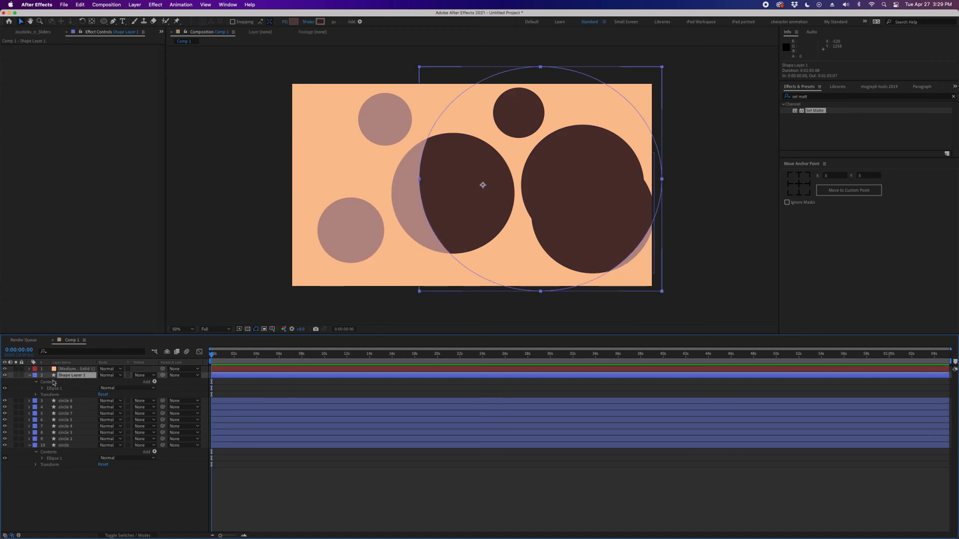
pyautogui.click(152, 378)
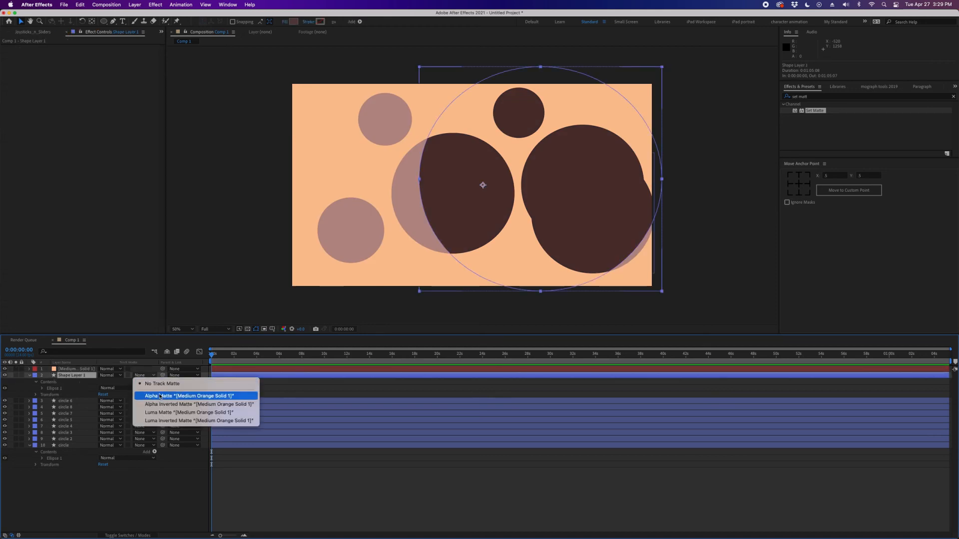
pyautogui.click(195, 396)
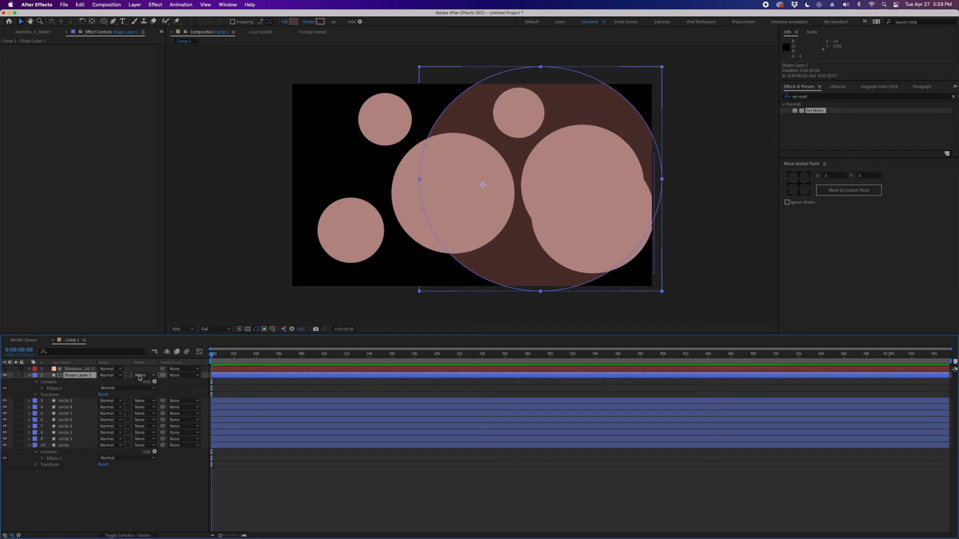
pyautogui.click(147, 378)
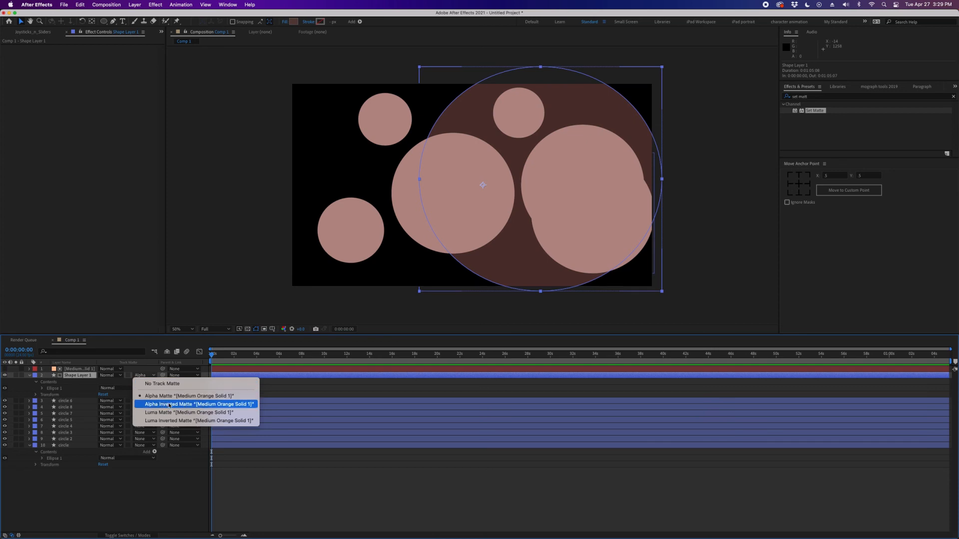
pyautogui.click(170, 404)
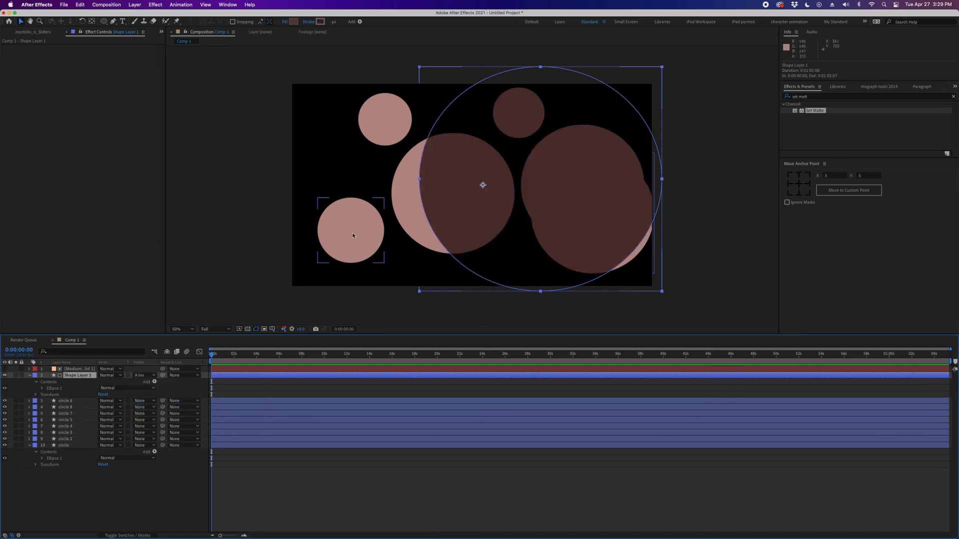
# Reposition the brown ellipse several times across the circles to test the combined matte, ending over the middle of the composition
pyautogui.click(77, 370)
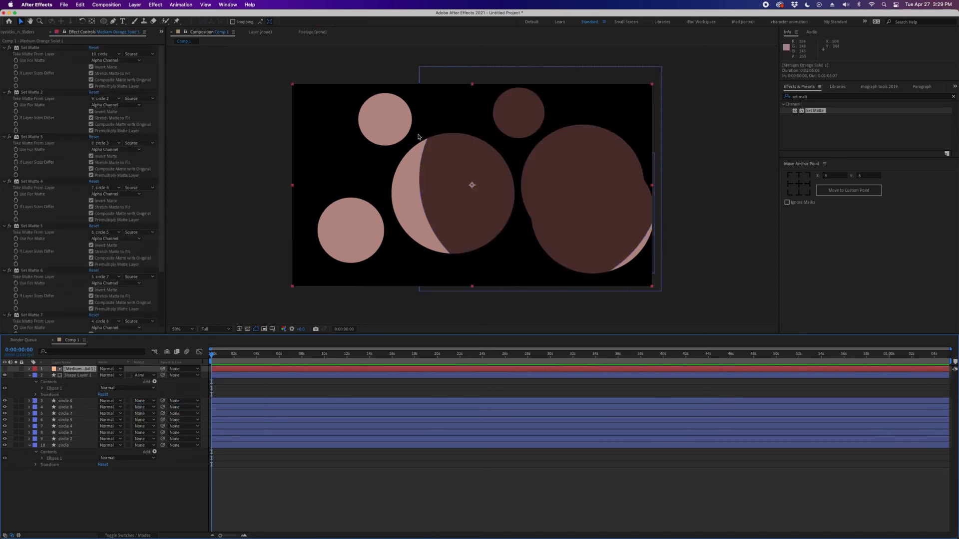
pyautogui.click(77, 376)
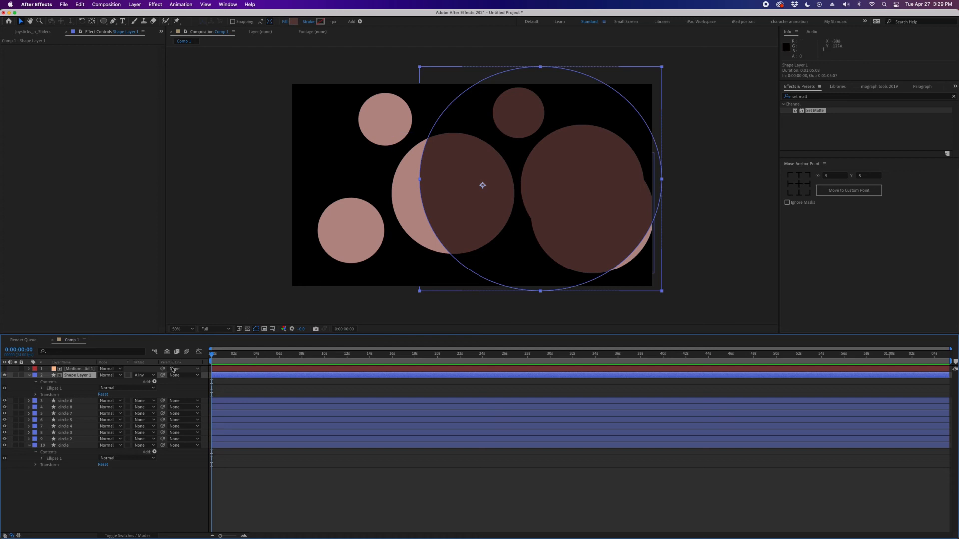
pyautogui.click(223, 396)
pyautogui.click(534, 180)
pyautogui.moveTo(534, 181); pyautogui.dragTo(486, 208)
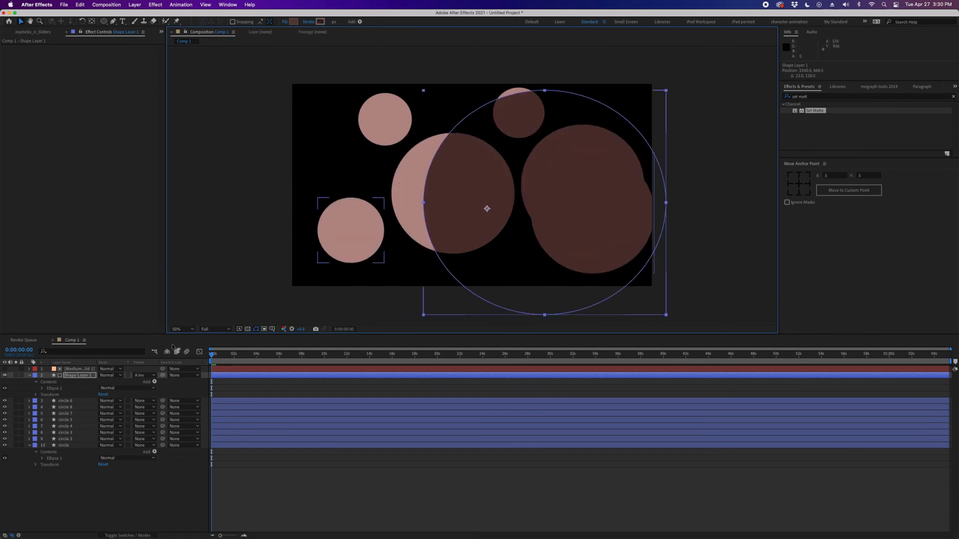
pyautogui.click(75, 369)
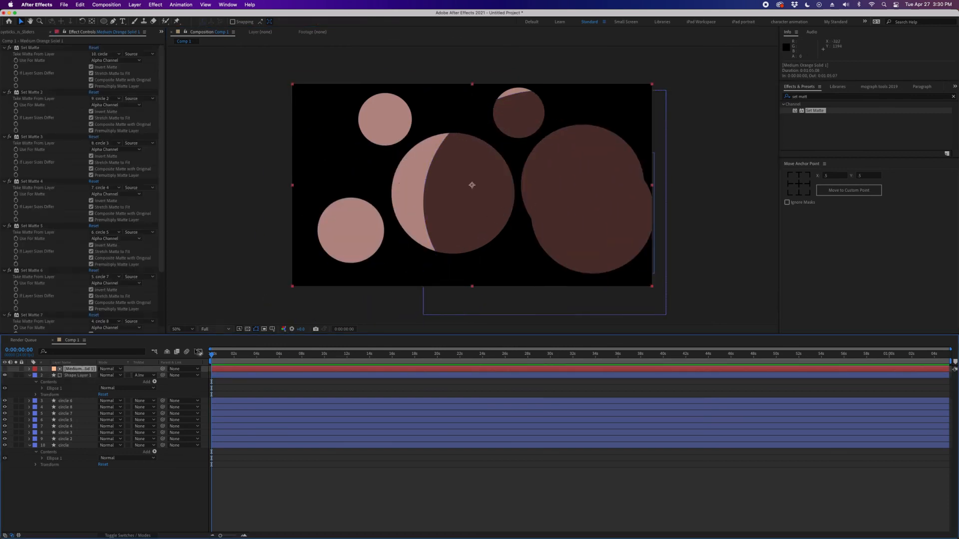
pyautogui.moveTo(516, 242); pyautogui.dragTo(433, 257)
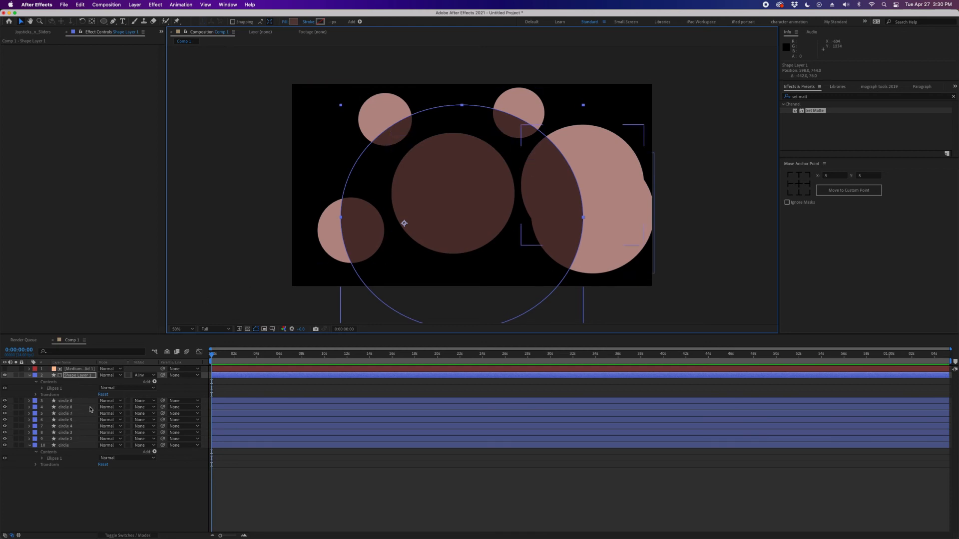
pyautogui.click(223, 388)
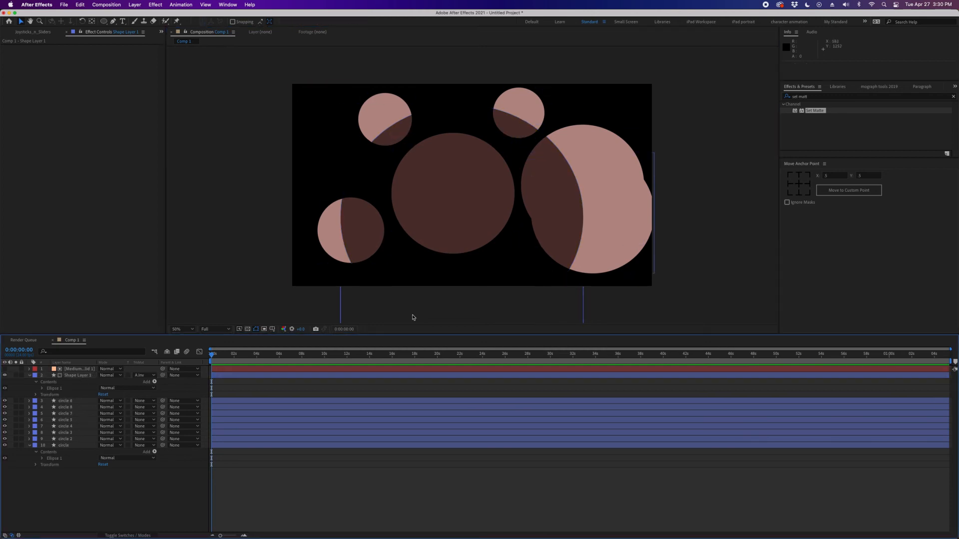
pyautogui.click(247, 378)
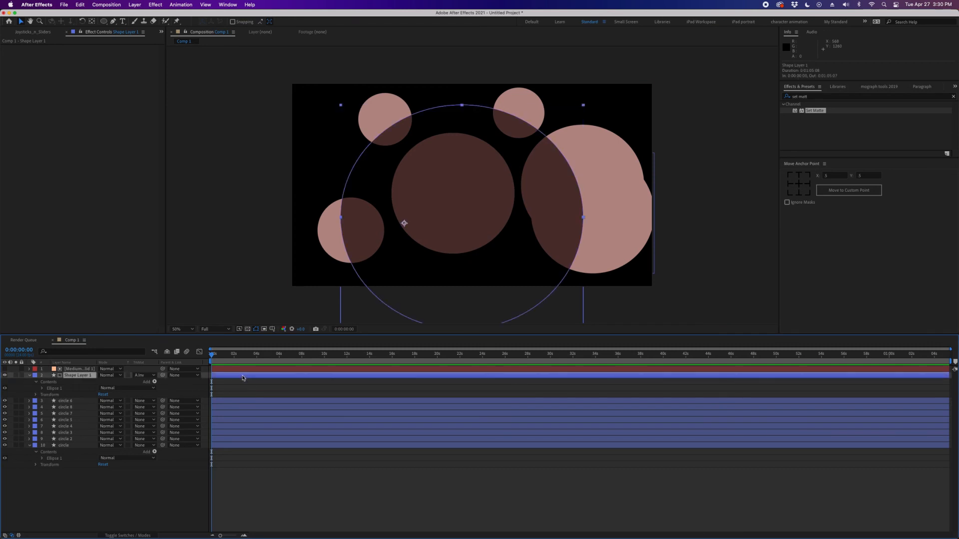
pyautogui.doubleClick(402, 214)
pyautogui.moveTo(402, 214); pyautogui.dragTo(537, 237)
pyautogui.click(80, 369)
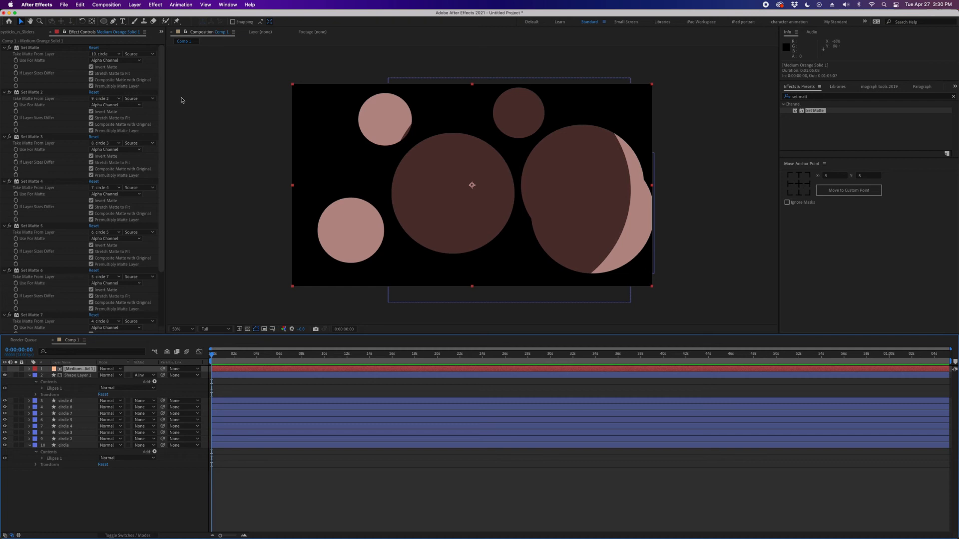
# Shift the brown ellipse of Shape Layer 1 a short way sideways across the circles to test the clipping again
pyautogui.click(299, 375)
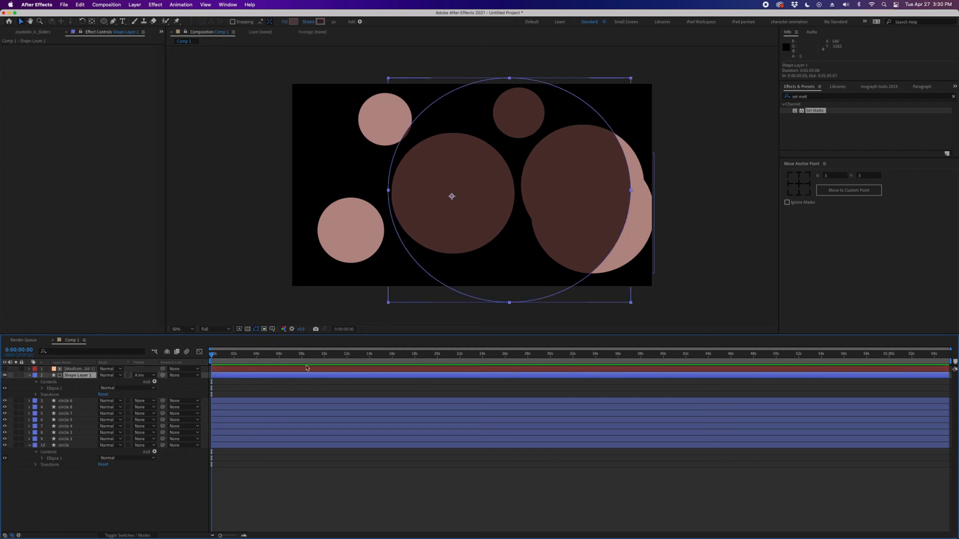
pyautogui.moveTo(505, 233); pyautogui.dragTo(542, 234)
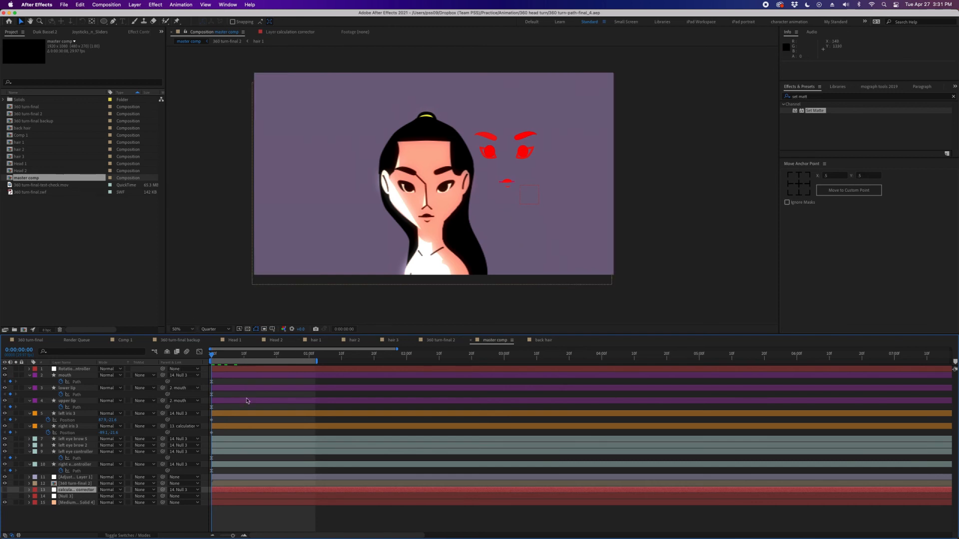
# Hide Adjustment Layer 1 in the master comp of the 360 turn project, toggling its visibility to compare the character
pyautogui.click(73, 479)
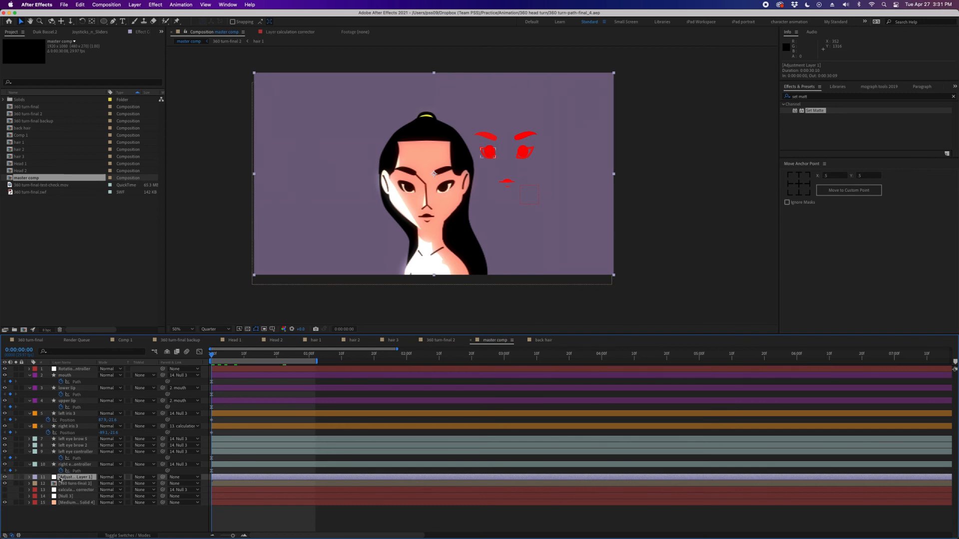
pyautogui.click(5, 478)
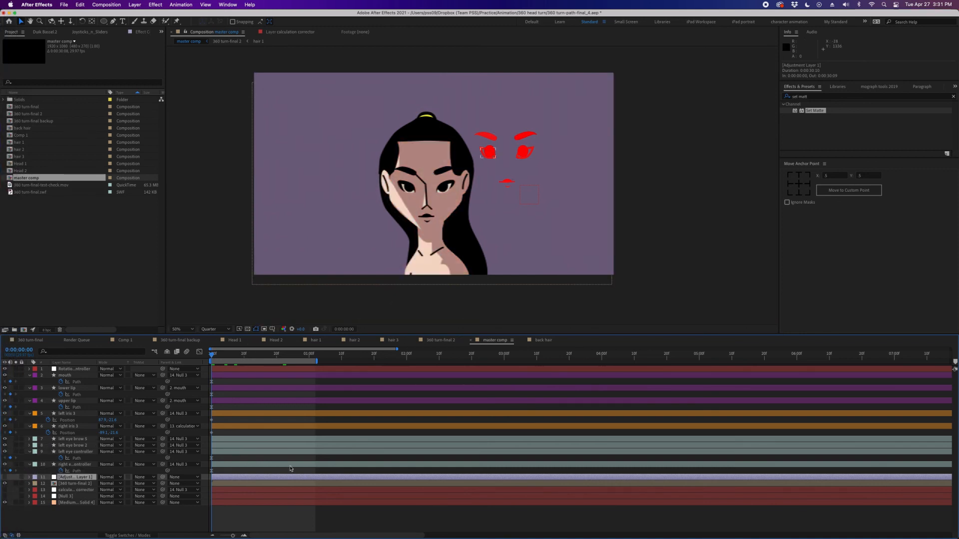
pyautogui.click(244, 536)
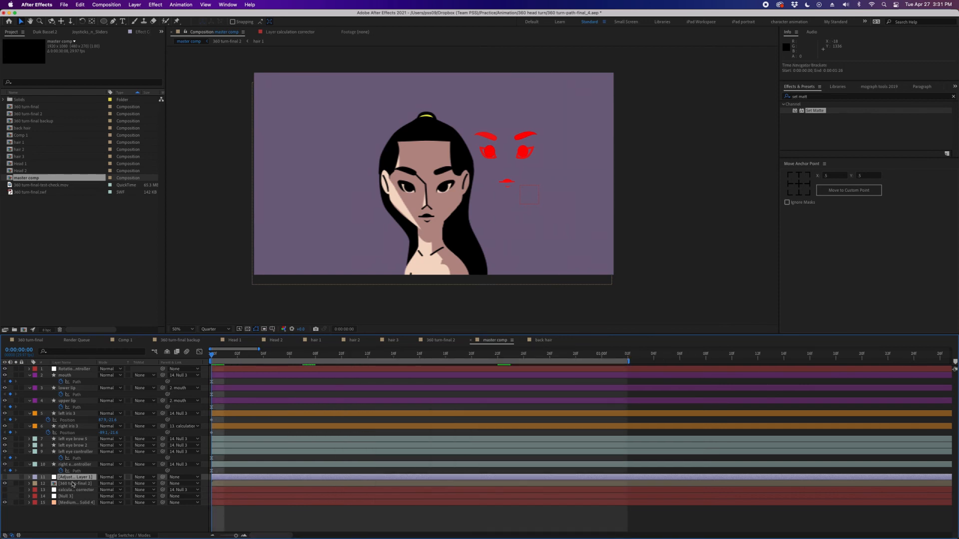
pyautogui.click(5, 478)
pyautogui.click(5, 477)
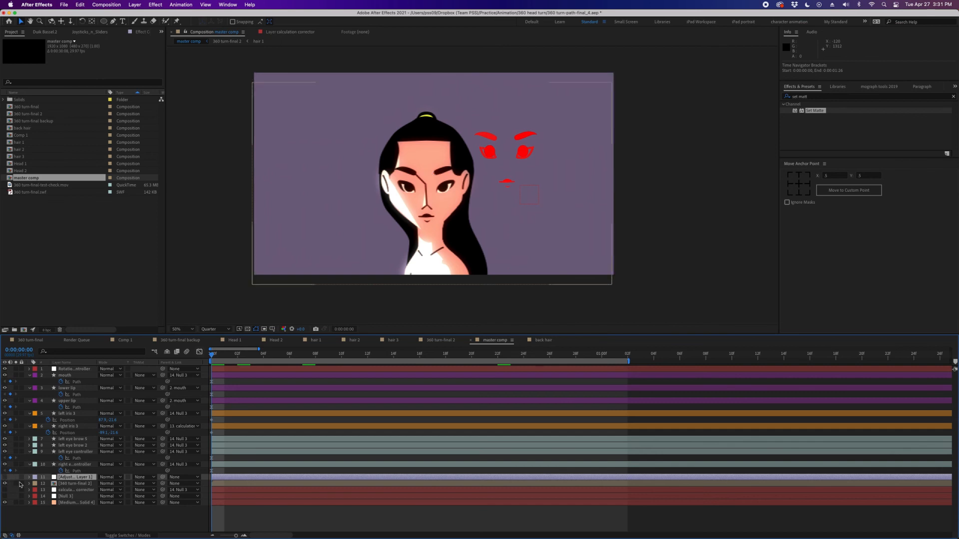
pyautogui.click(251, 436)
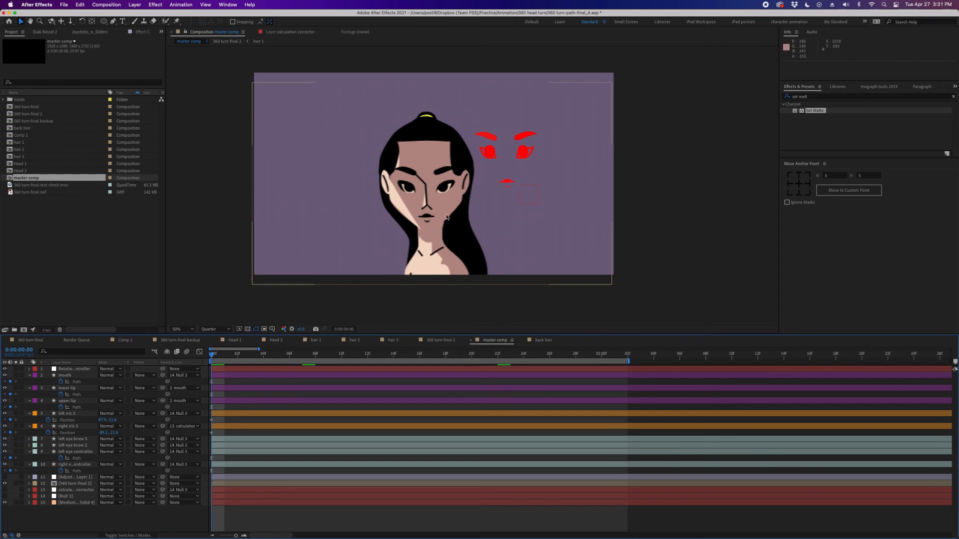
pyautogui.click(73, 479)
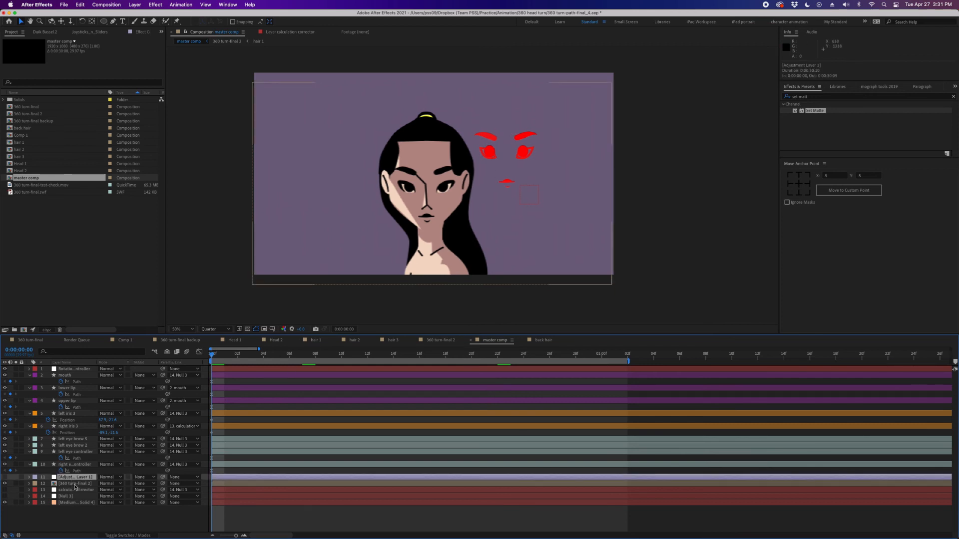
# Display the Rotation Controller's effects with the full layer names readable, and turn the head to a three-quarter view using Head control
pyautogui.click(78, 370)
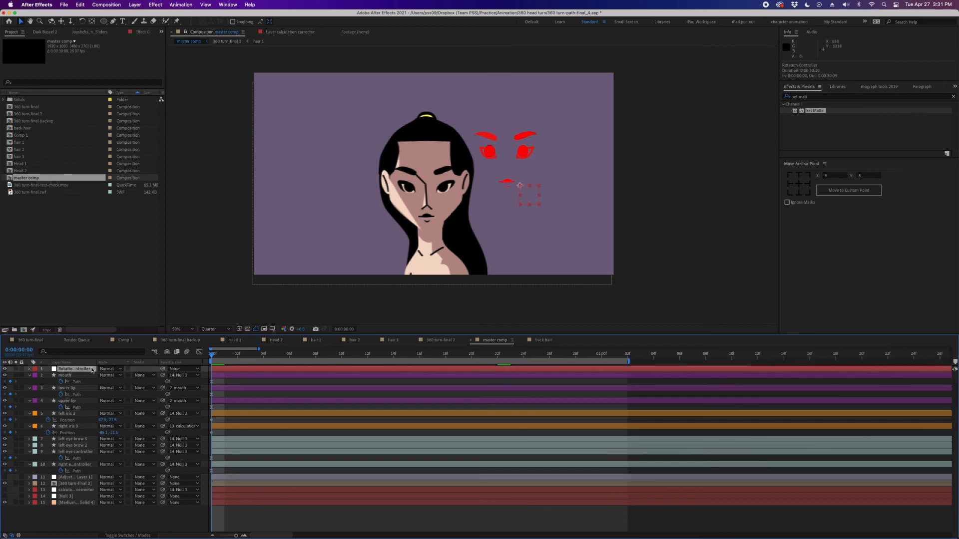
pyautogui.moveTo(96, 363); pyautogui.dragTo(134, 364)
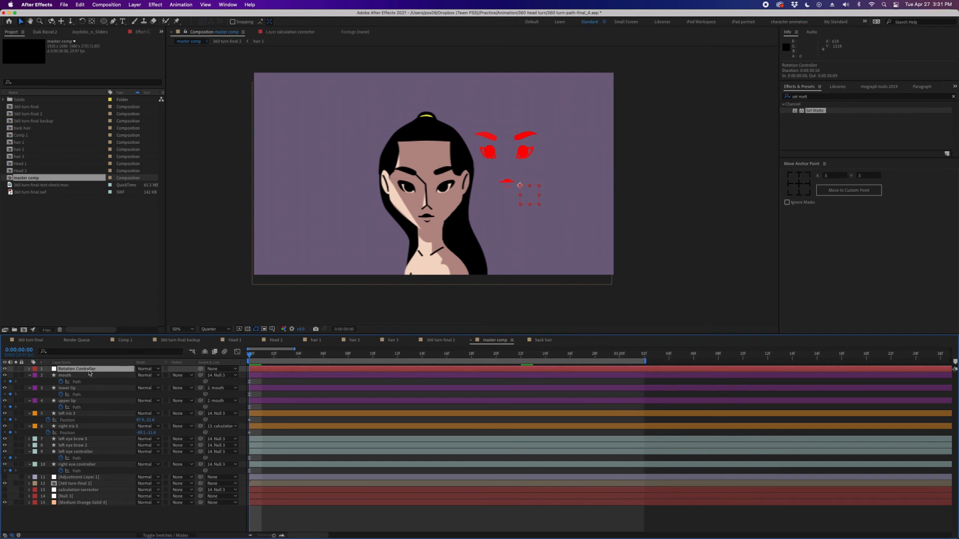
pyautogui.press('F3')
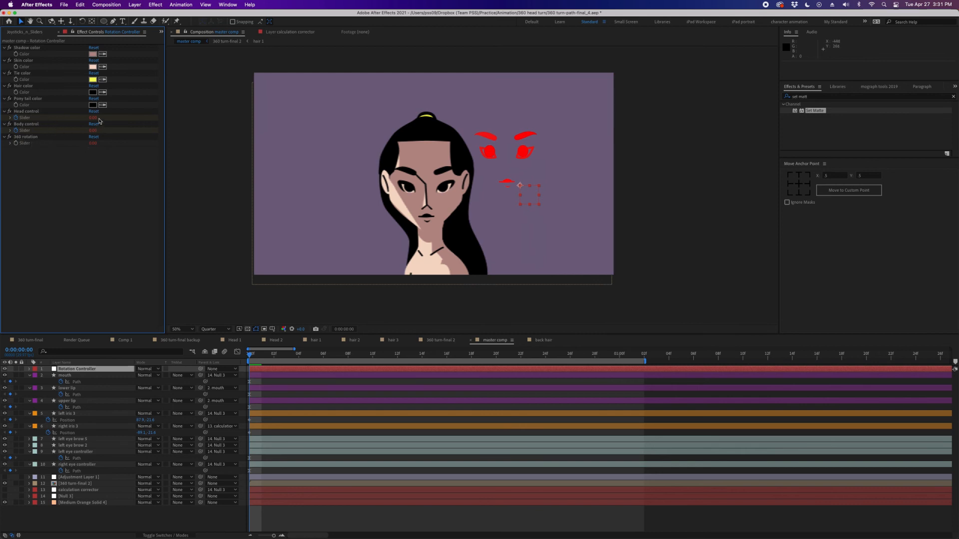
pyautogui.moveTo(97, 119); pyautogui.dragTo(99, 118)
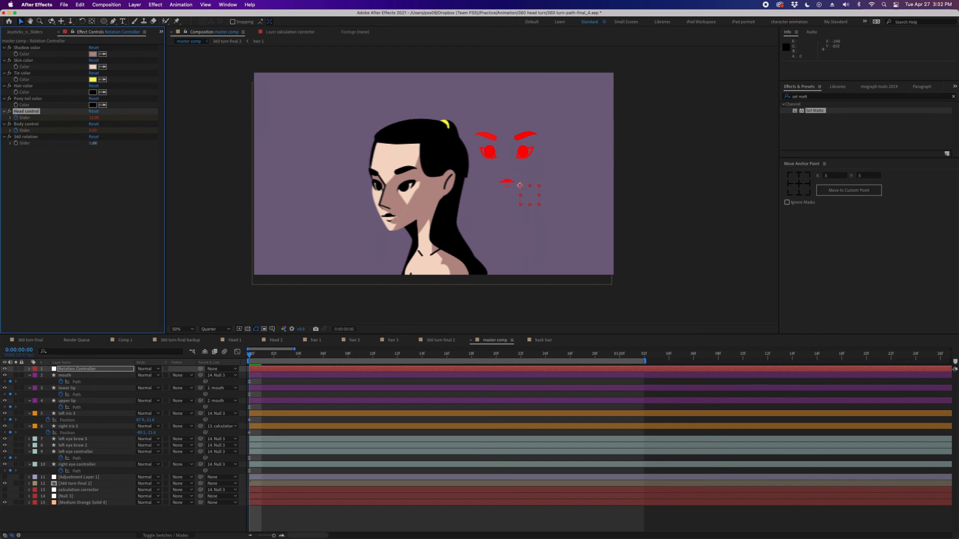
# Try turning the head and body together with the 360 rotation slider, and undo it
pyautogui.moveTo(91, 143); pyautogui.dragTo(98, 143)
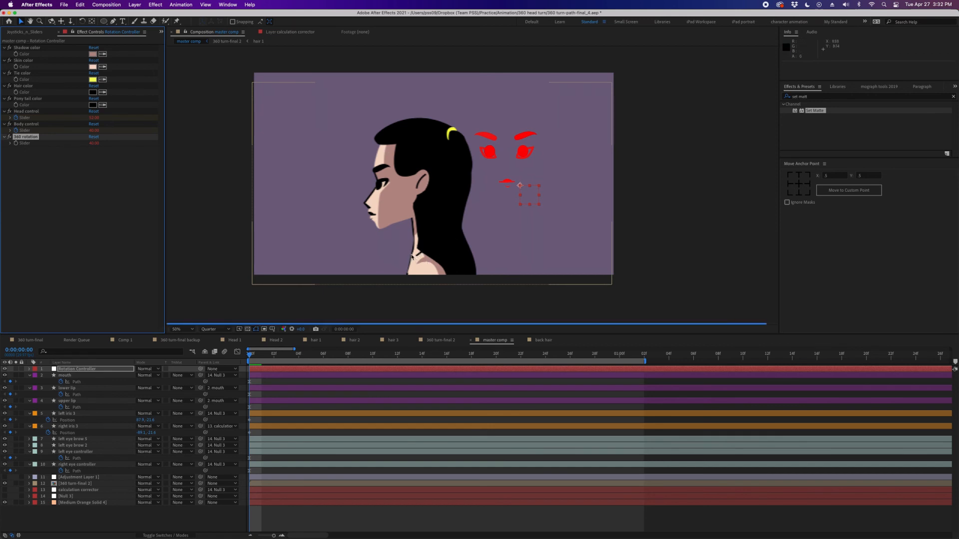
pyautogui.press('super+z')
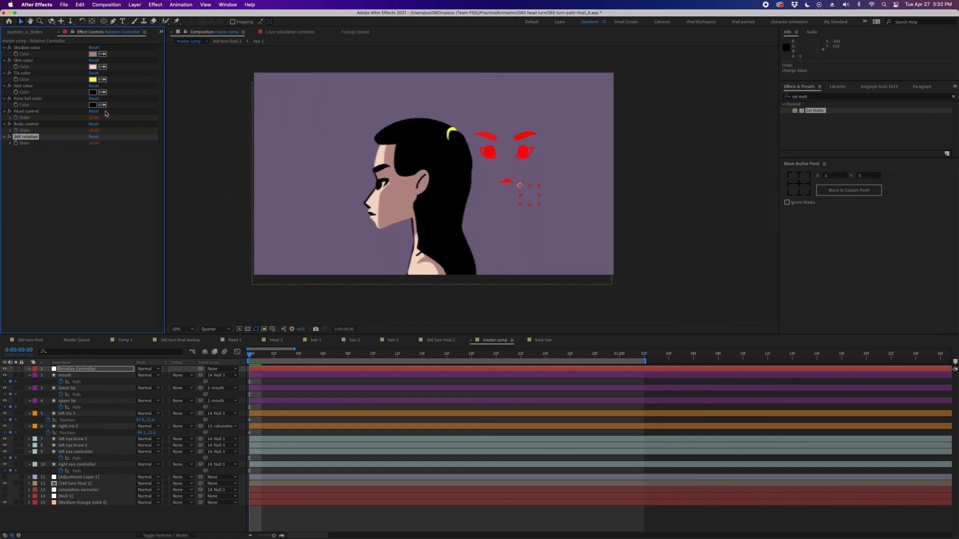
pyautogui.press('super+z')
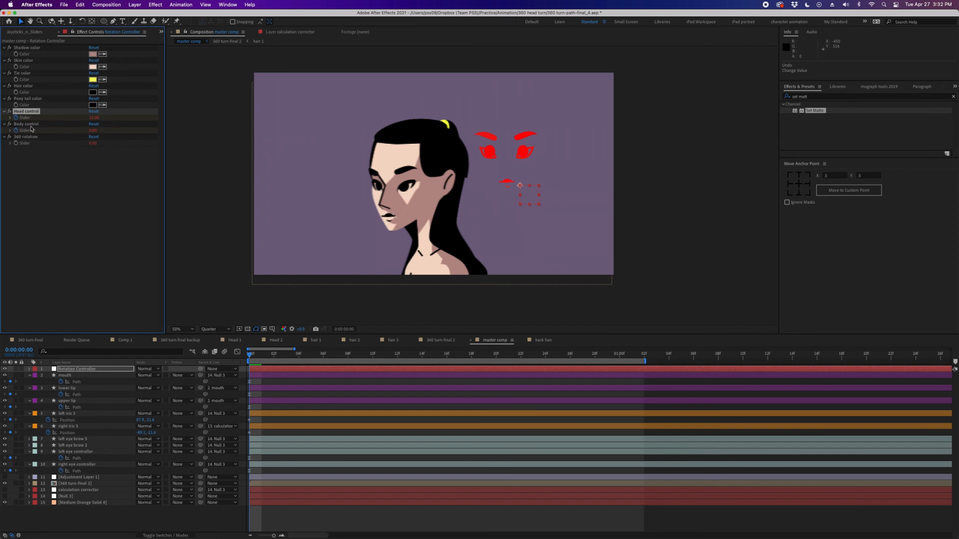
# Turn the character's body independently of the head with the Body control slider, inspecting the shading on the face and neck
pyautogui.moveTo(98, 131); pyautogui.dragTo(137, 139)
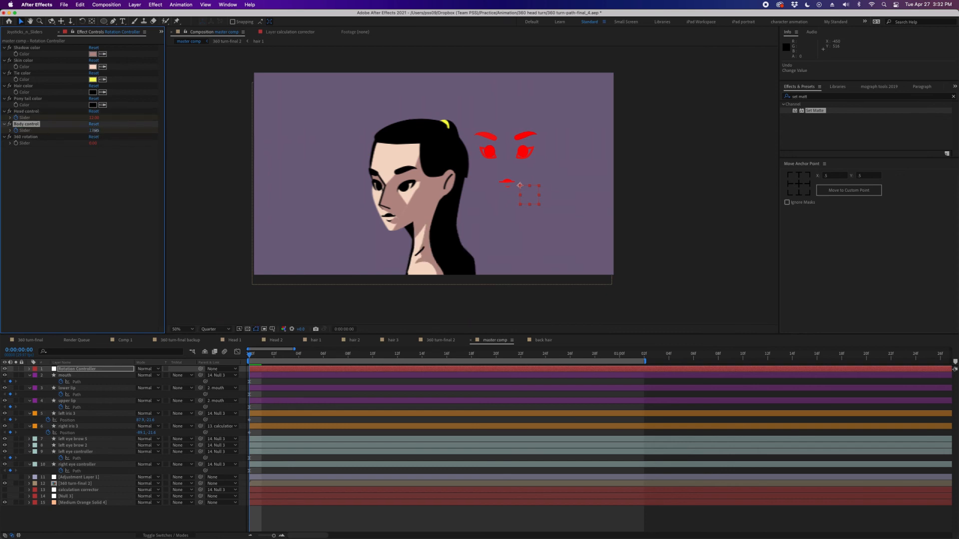
pyautogui.click(93, 130)
pyautogui.click(345, 307)
pyautogui.press('.')
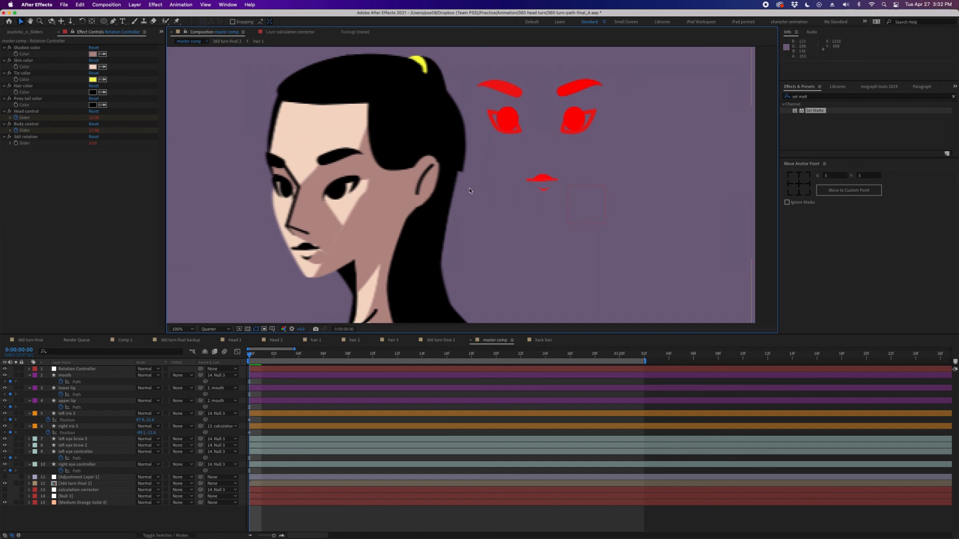
pyautogui.scroll(-2, 462, 175)
pyautogui.scroll(2, 470, 186)
pyautogui.scroll(-2, 470, 186)
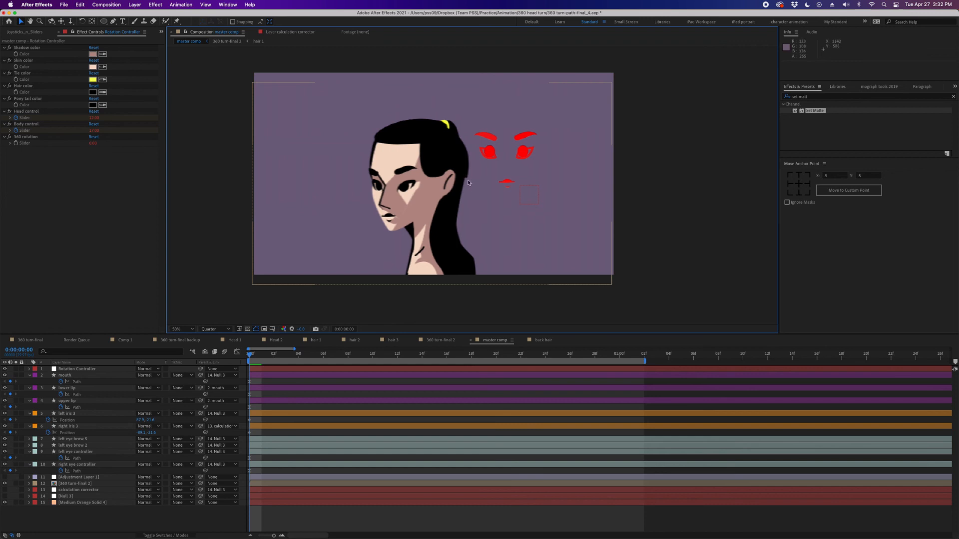
pyautogui.moveTo(93, 130)
pyautogui.mouseDown()
pyautogui.moveTo(100, 137)
pyautogui.moveTo(92, 133)
pyautogui.mouseUp()
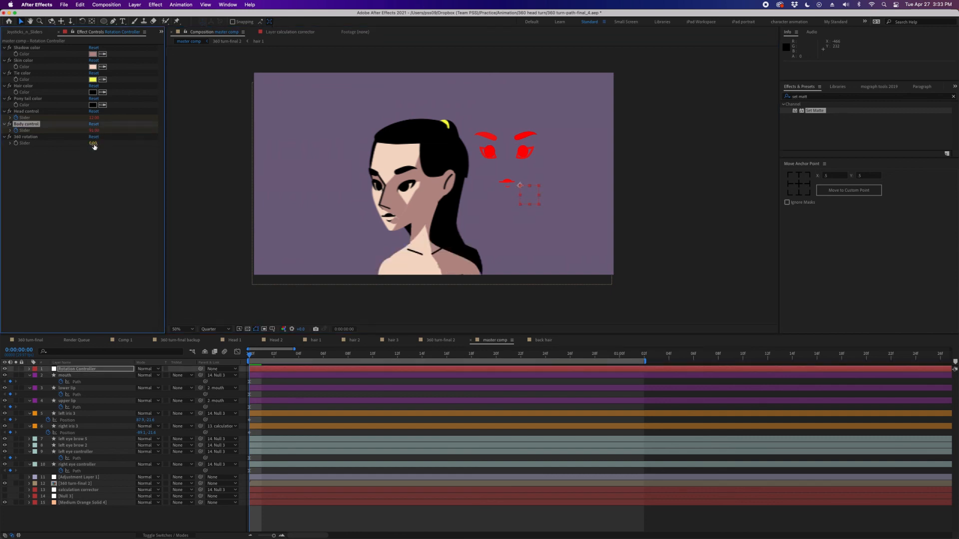
# Swing the head to the opposite side and back to a near-front view with Head control, and briefly view the 360 turn-final 2 composition
pyautogui.moveTo(94, 118); pyautogui.dragTo(86, 118)
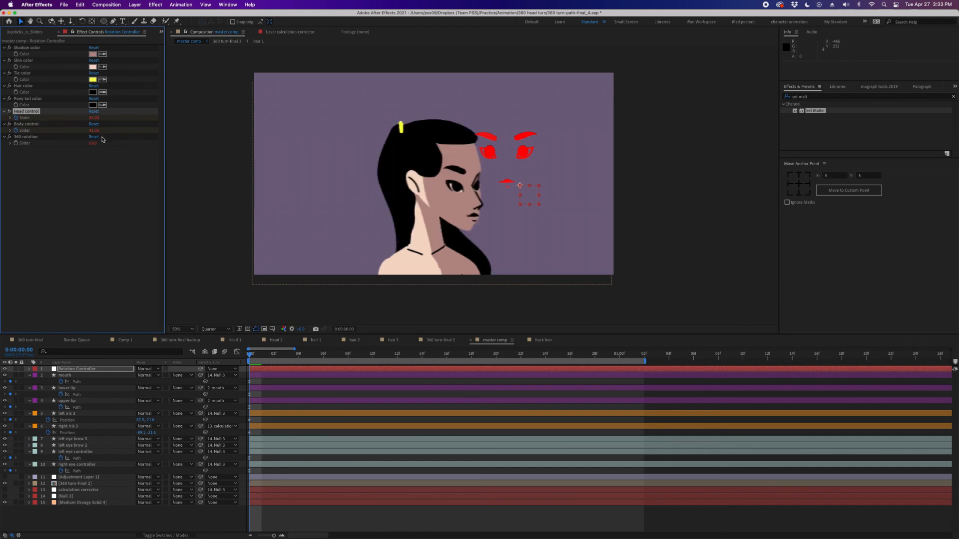
pyautogui.moveTo(93, 118); pyautogui.dragTo(107, 119)
pyautogui.click(150, 236)
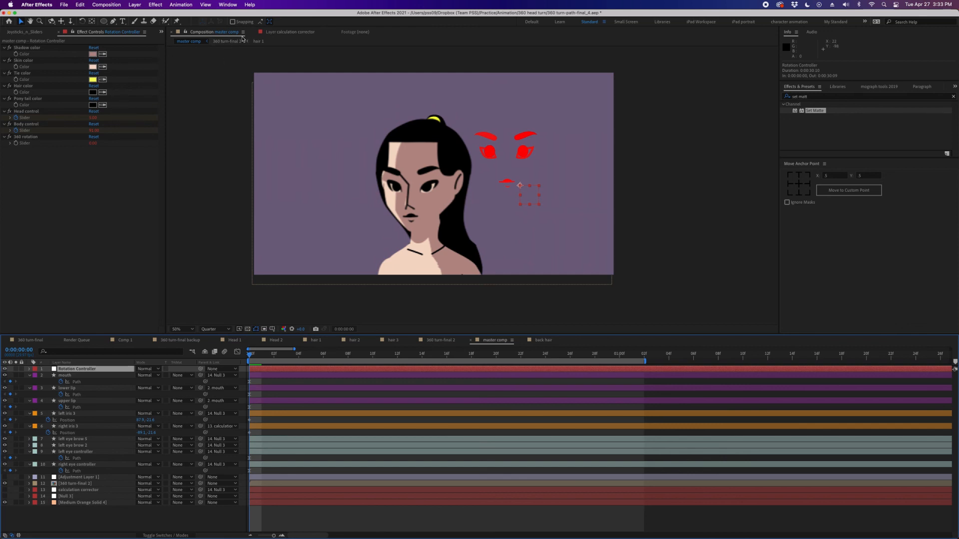
pyautogui.click(229, 41)
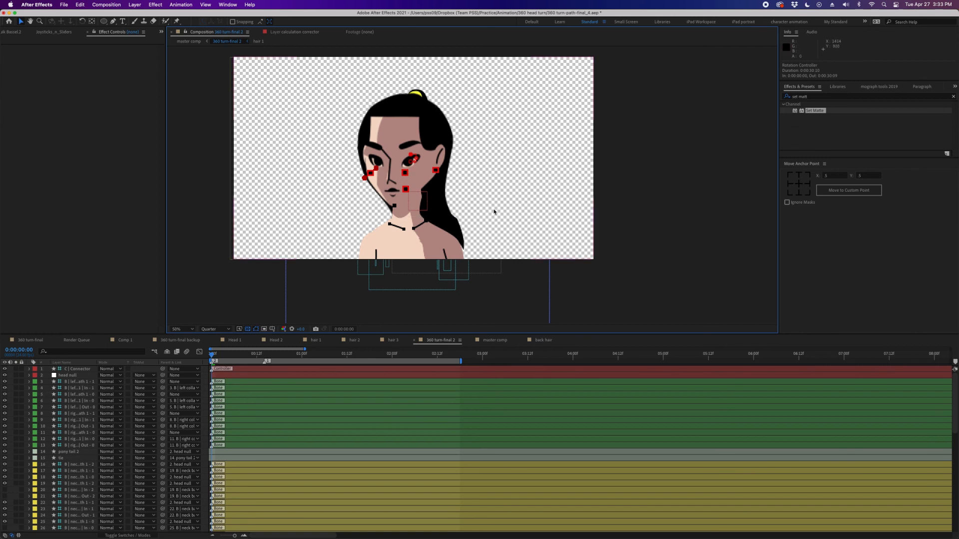
pyautogui.click(193, 41)
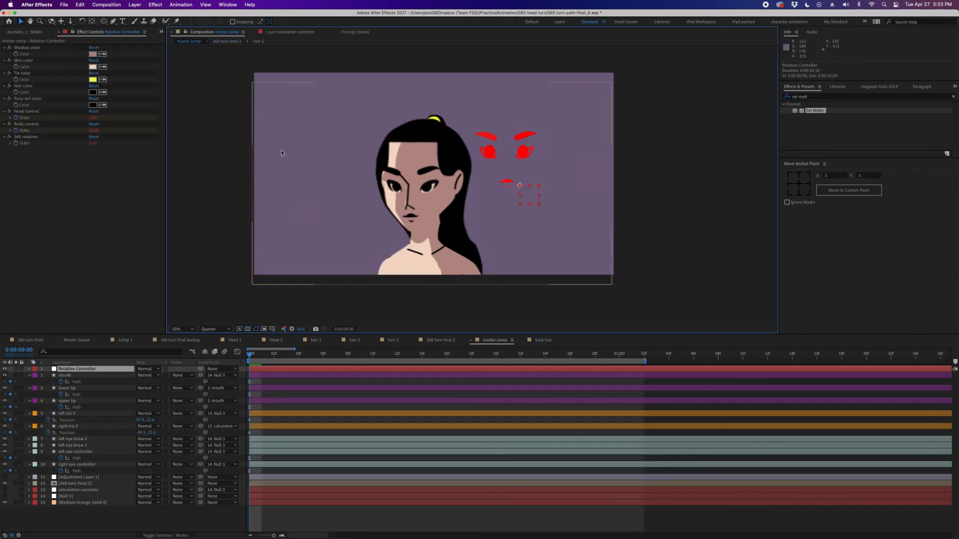
# Change the Rotation Controller's Shadow color to a brick red
pyautogui.click(93, 53)
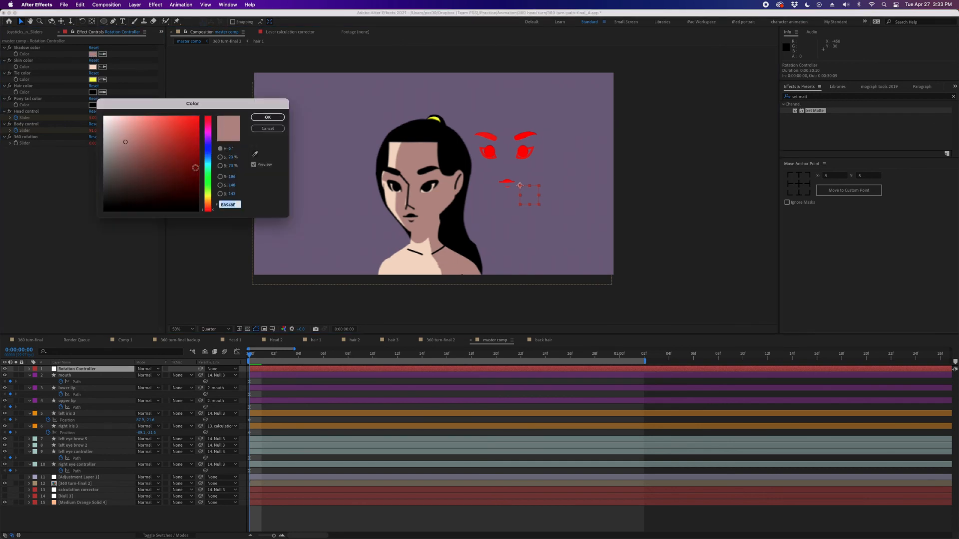
pyautogui.click(166, 147)
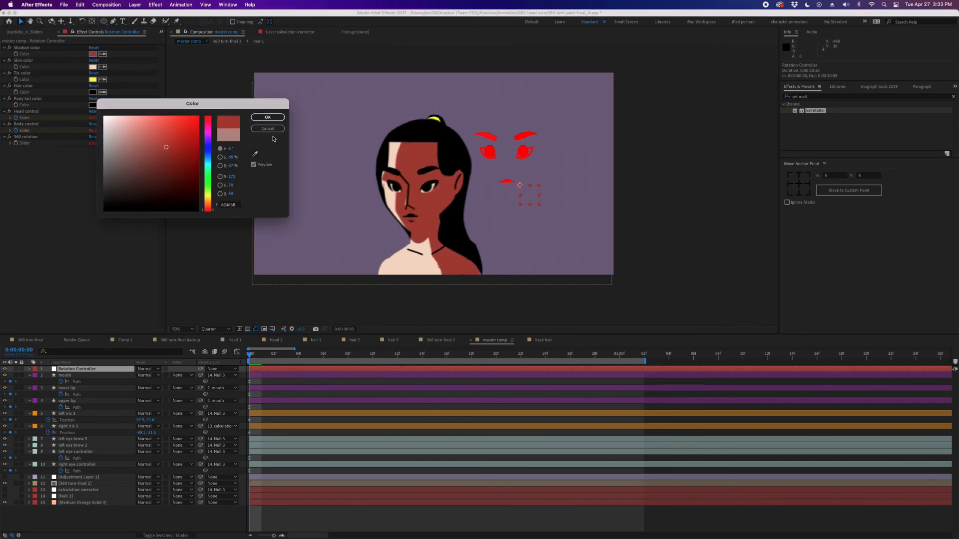
pyautogui.click(268, 117)
# Change the Rotation Controller's Skin color to a muted light tan
pyautogui.click(92, 67)
pyautogui.click(160, 156)
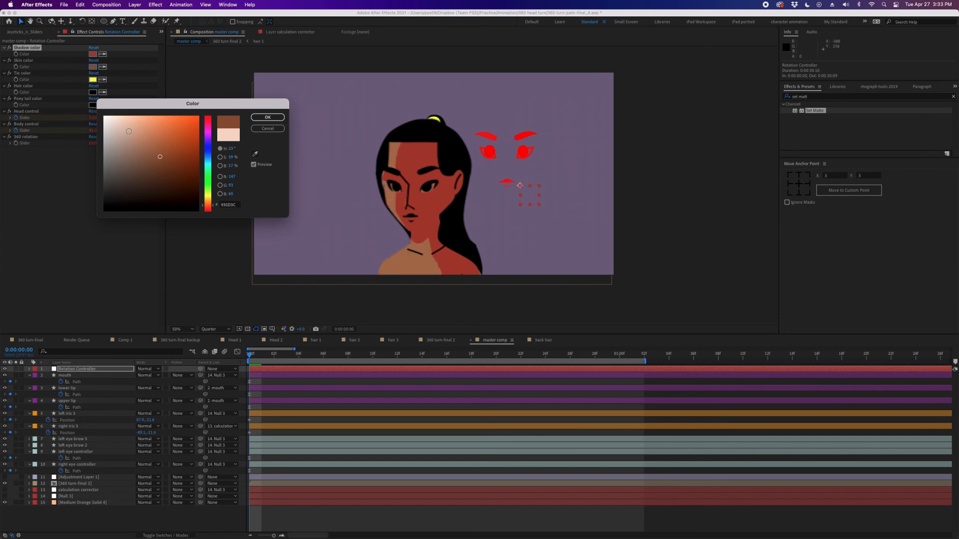
pyautogui.click(128, 131)
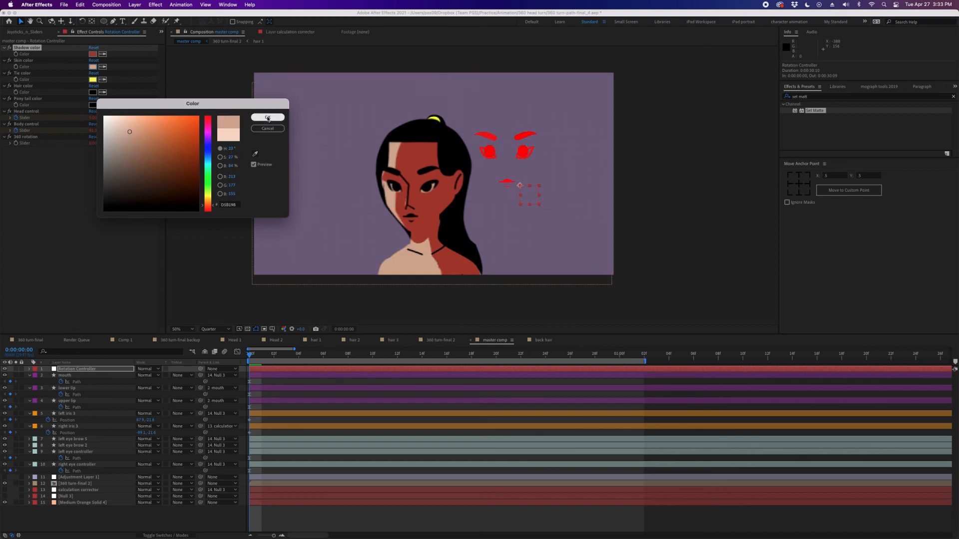
pyautogui.click(267, 117)
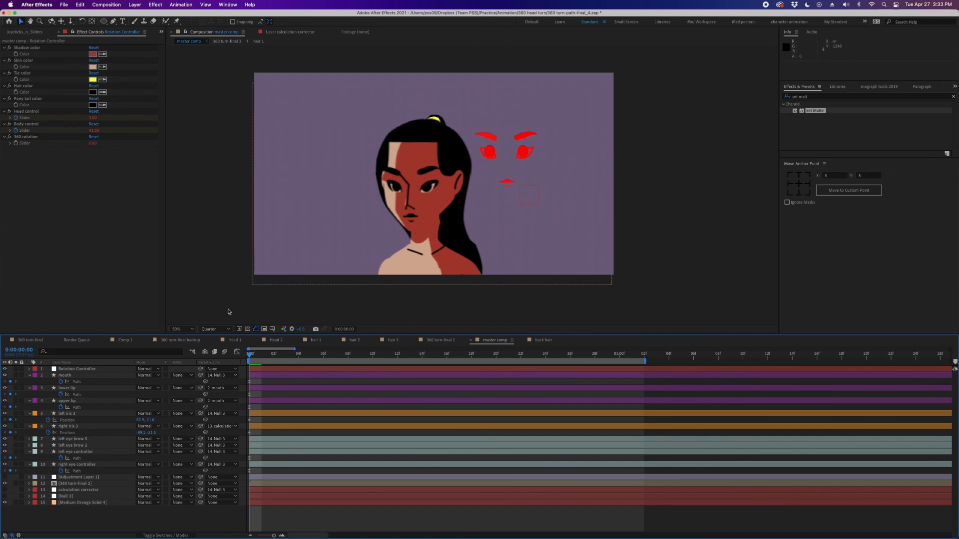
pyautogui.click(74, 369)
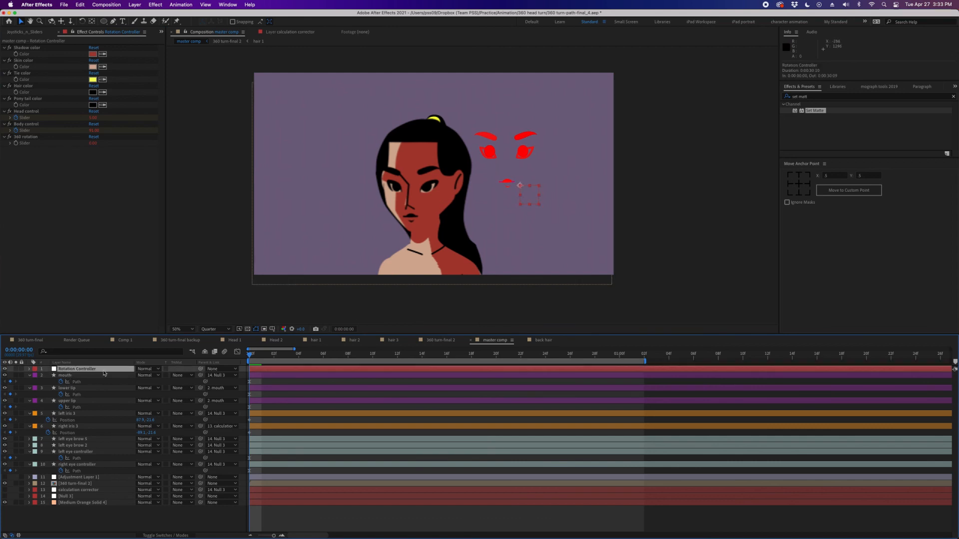
# Try moving the red left eyebrow controller, undo that move, and raise the inner end point of its path instead
pyautogui.click(72, 439)
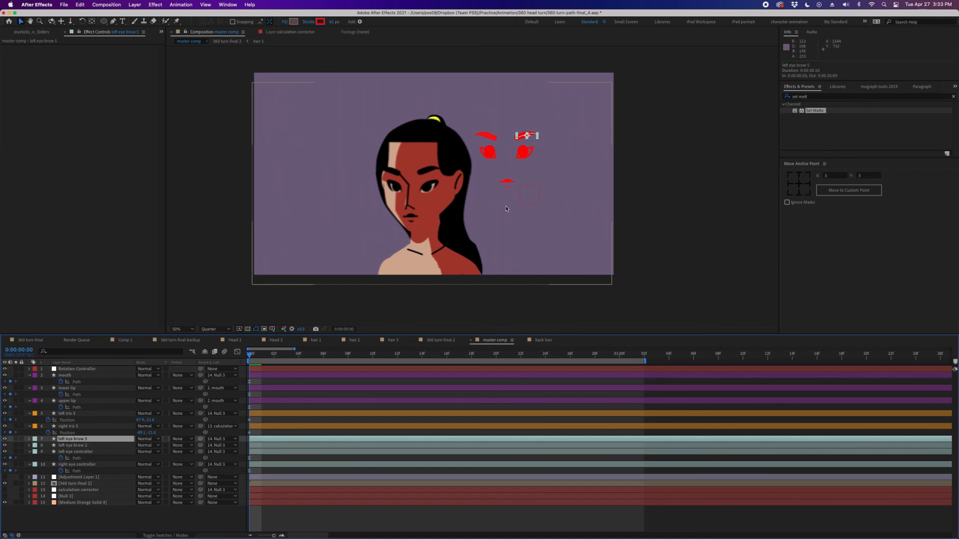
pyautogui.press('.')
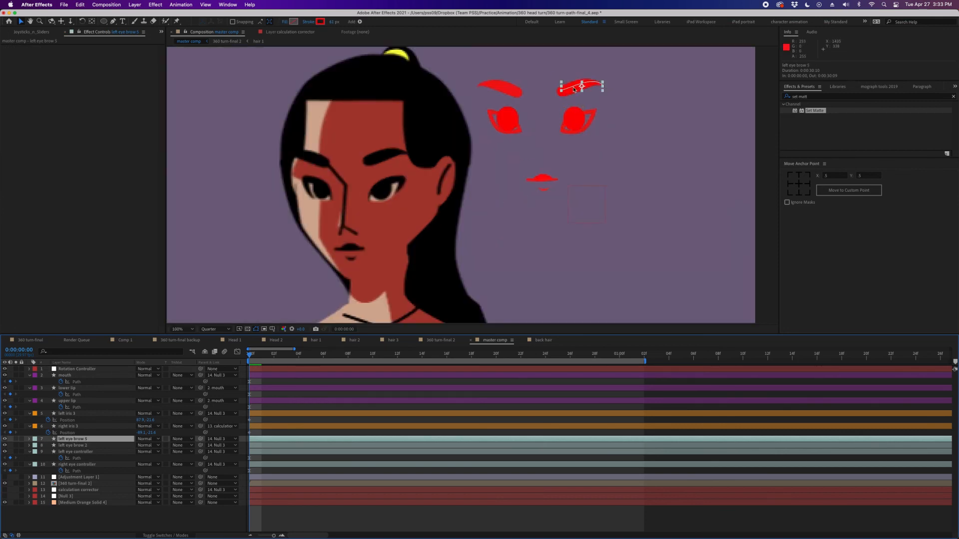
pyautogui.moveTo(573, 89); pyautogui.dragTo(544, 112)
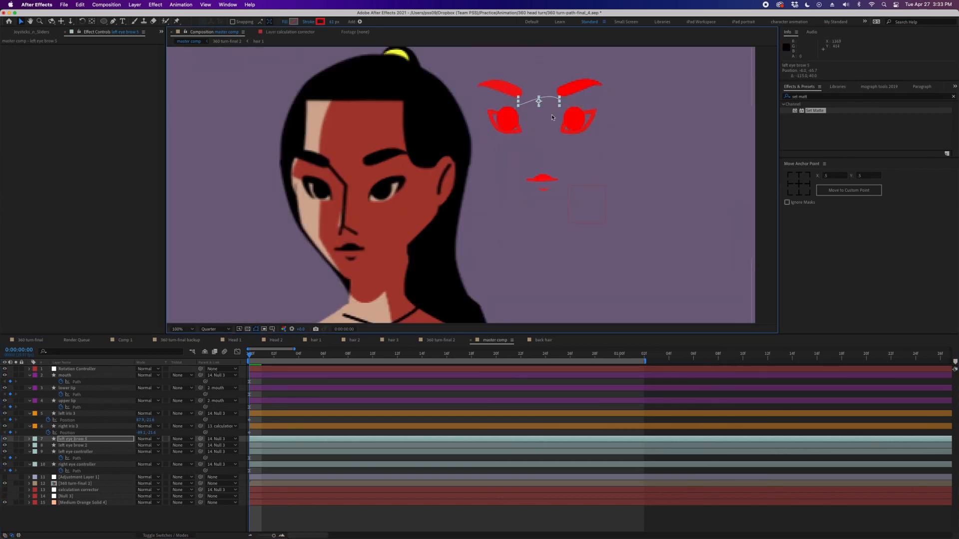
pyautogui.press('super+z')
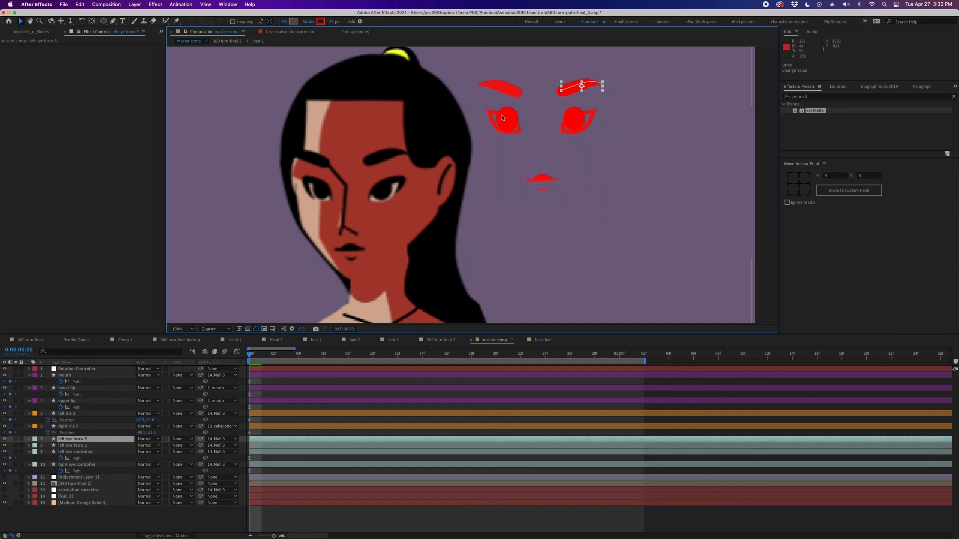
pyautogui.click(575, 88)
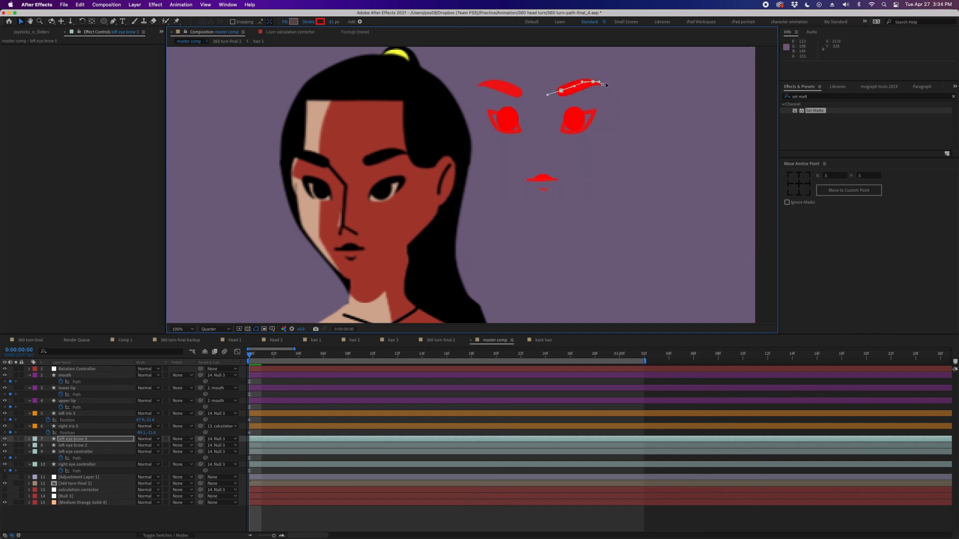
pyautogui.moveTo(561, 90); pyautogui.dragTo(563, 75)
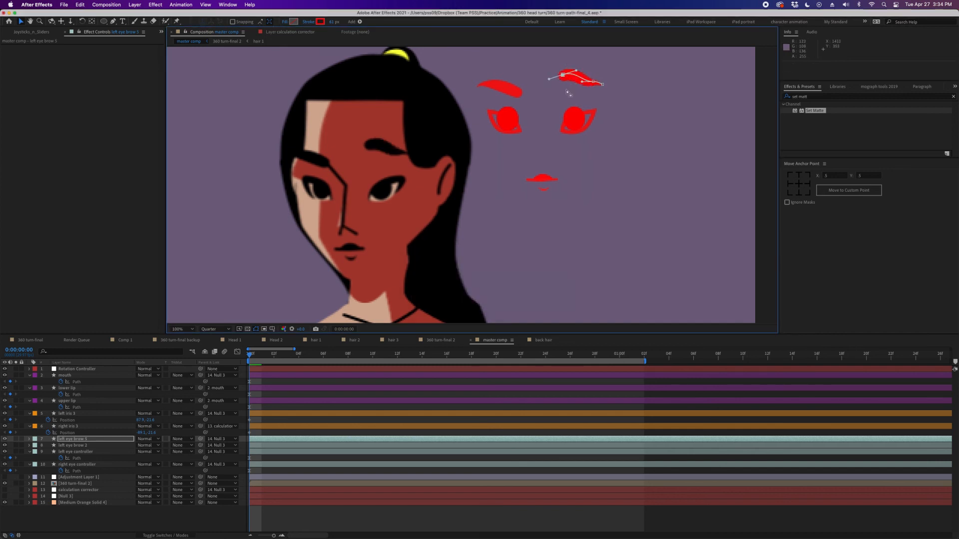
# Try lowering the inner end point of the left eyebrow controller's path, and undo the eyebrow path edits
pyautogui.moveTo(563, 75); pyautogui.dragTo(556, 102)
pyautogui.press('super+z')
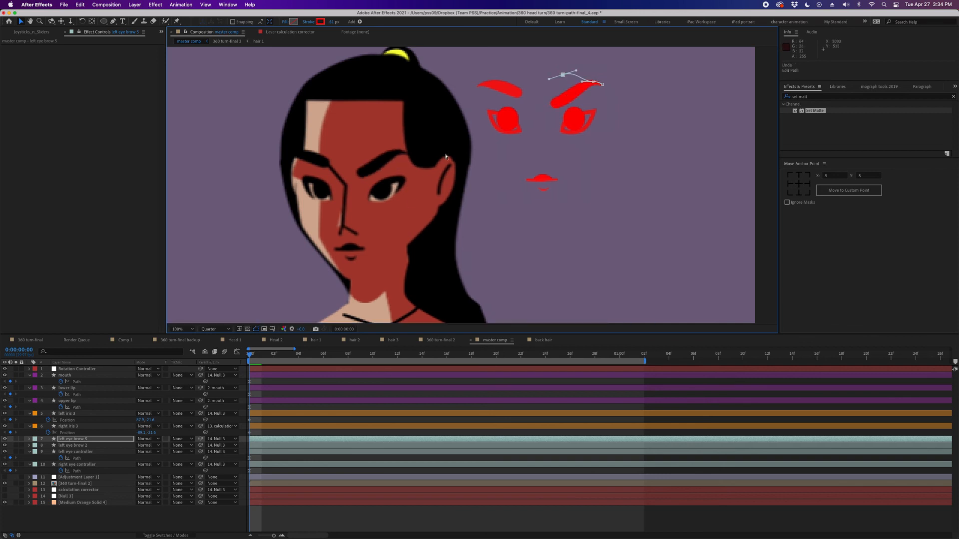
pyautogui.click(294, 375)
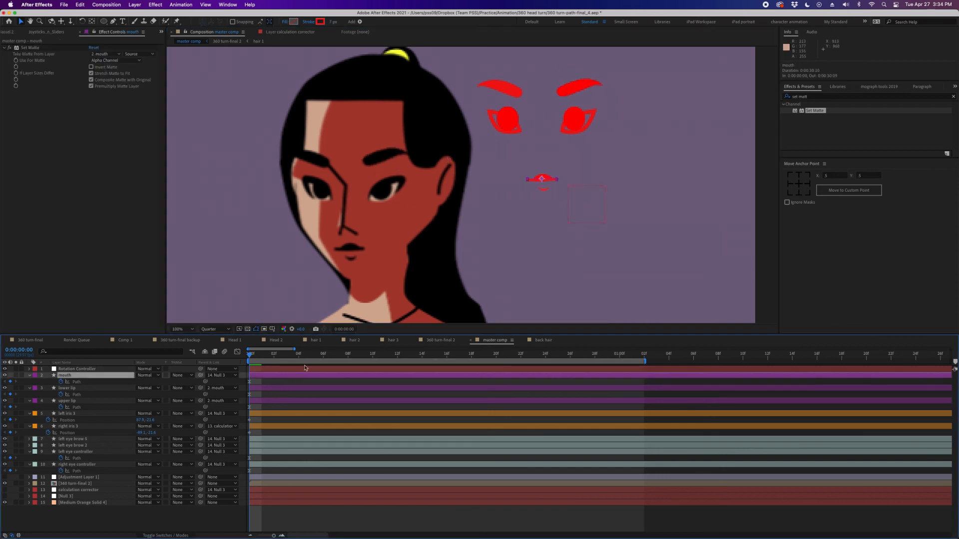
# Try raising the upper inner point of the left eye controller's path to widen the eye, and undo the edit
pyautogui.click(80, 452)
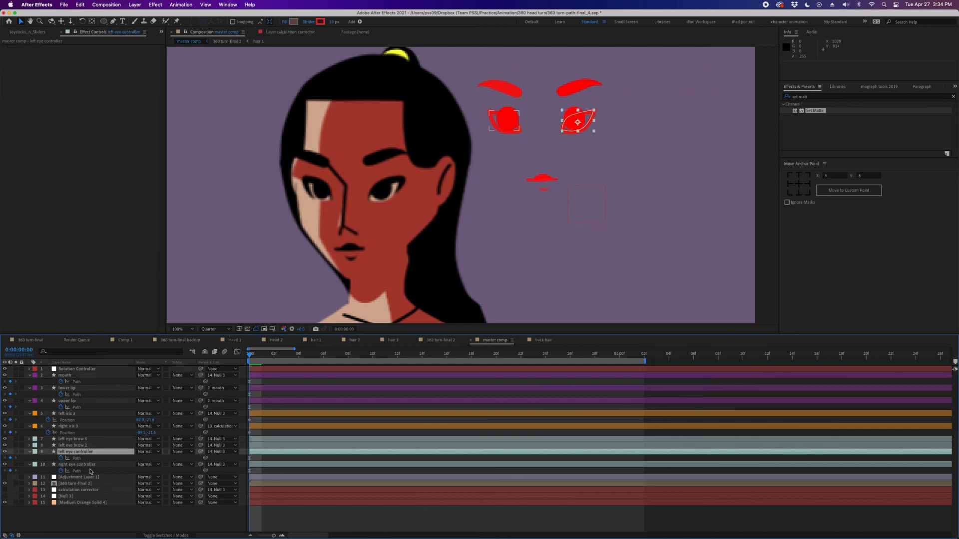
pyautogui.click(587, 125)
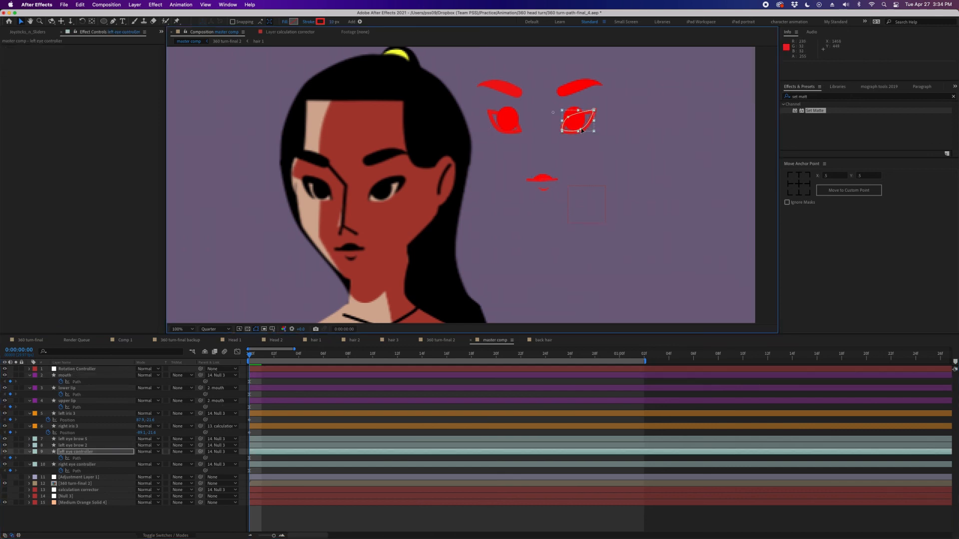
pyautogui.click(570, 118)
pyautogui.moveTo(568, 118); pyautogui.dragTo(564, 107)
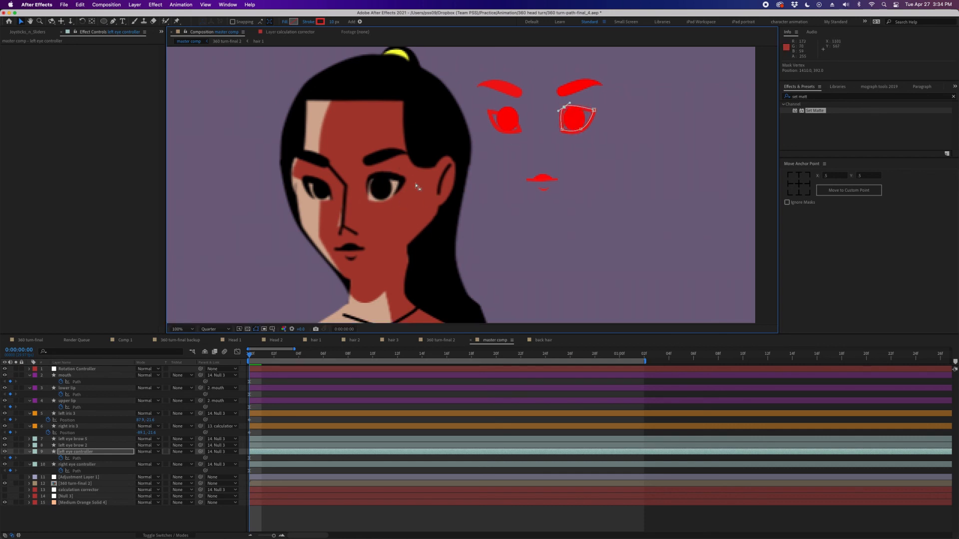
pyautogui.press('super+z')
pyautogui.click(276, 392)
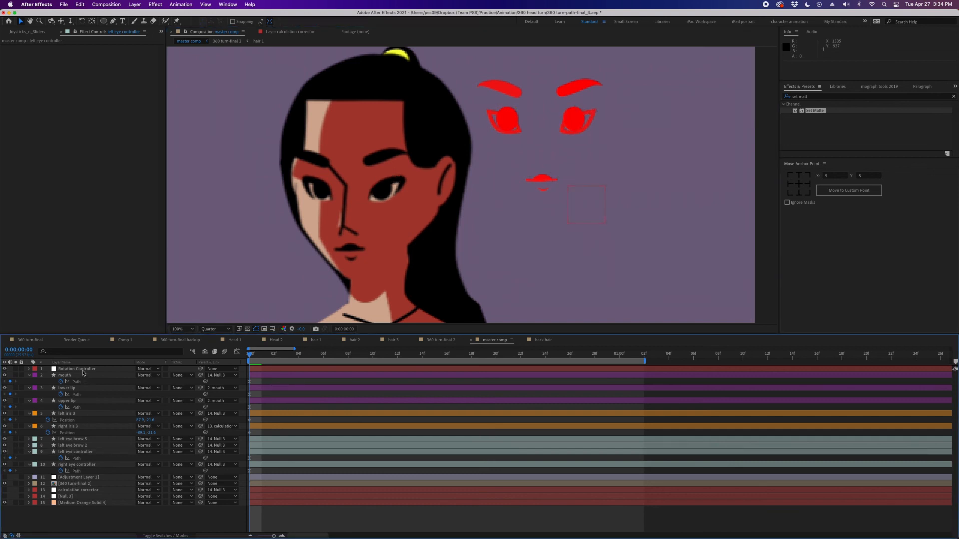
# Raise the upper inner point of both the left and right eye controller paths to open the eyes wider
pyautogui.click(591, 126)
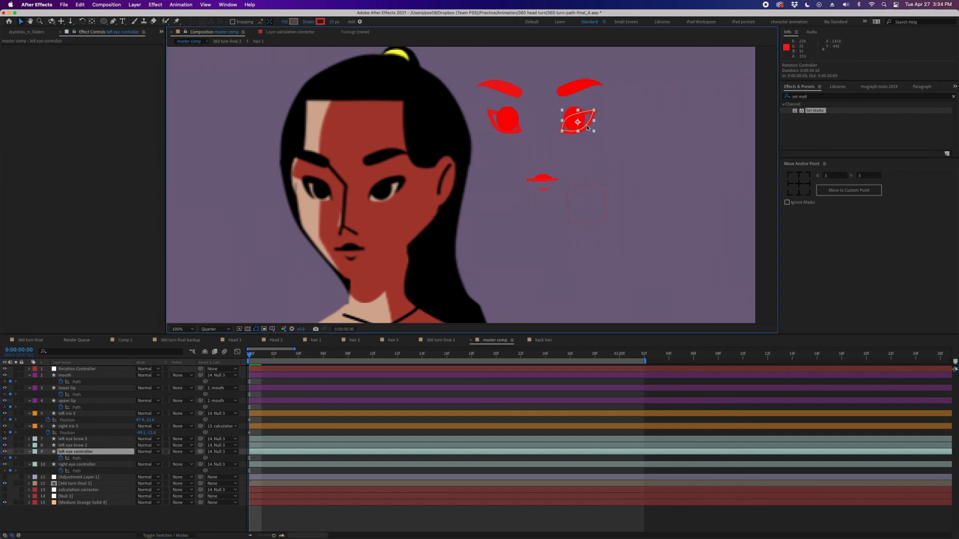
pyautogui.click(578, 118)
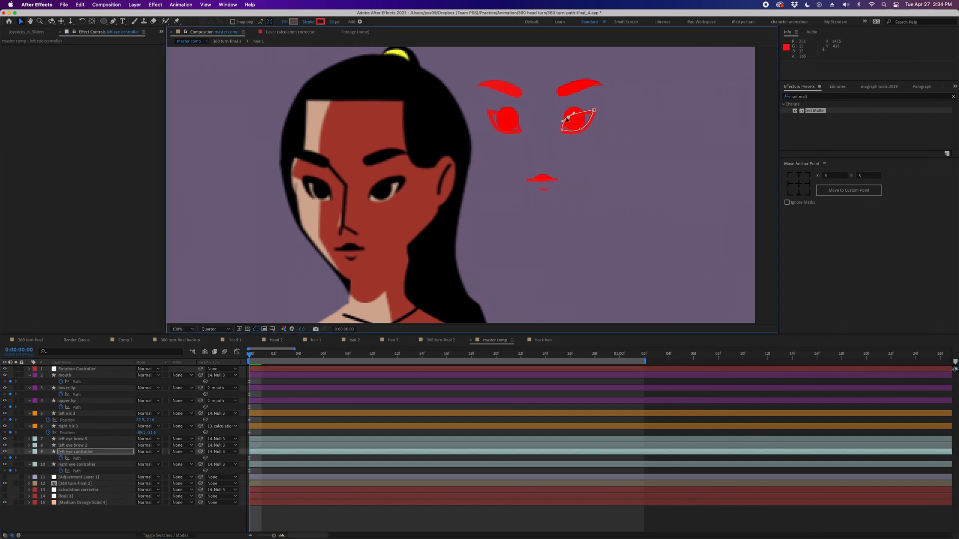
pyautogui.moveTo(567, 118); pyautogui.dragTo(567, 108)
pyautogui.click(313, 382)
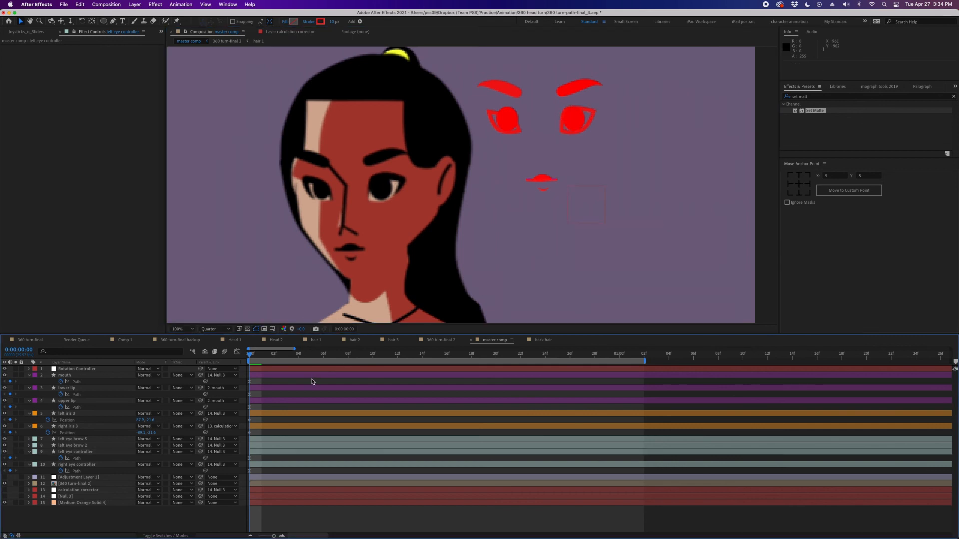
pyautogui.click(519, 131)
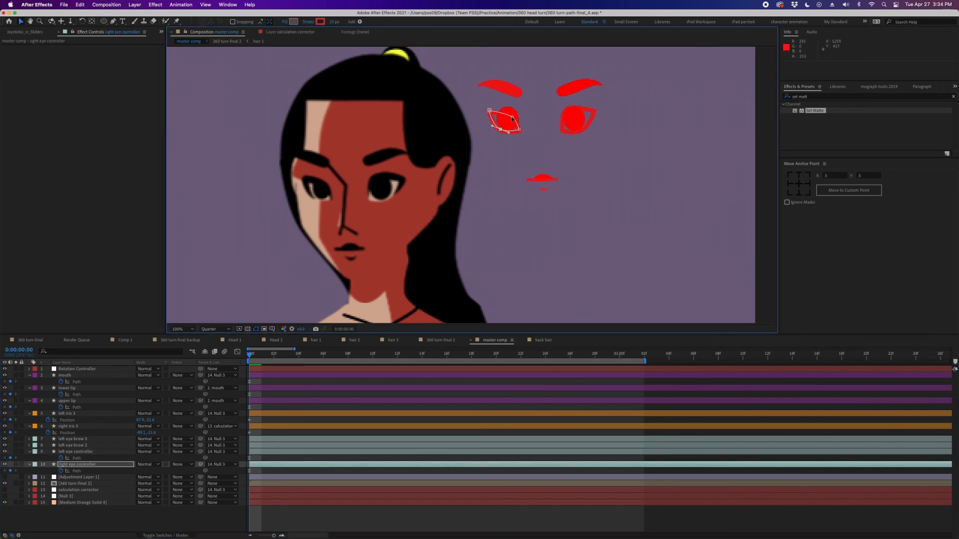
pyautogui.moveTo(512, 119); pyautogui.dragTo(509, 104)
# Swing the head through the front view to a three-quarter view with the Rotation Controller's Head control
pyautogui.click(277, 368)
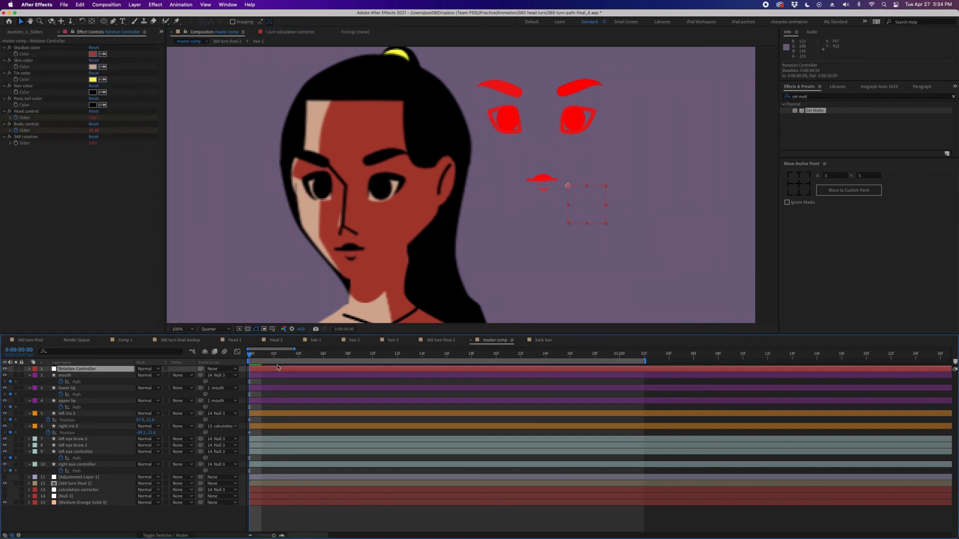
pyautogui.moveTo(93, 118); pyautogui.dragTo(104, 137)
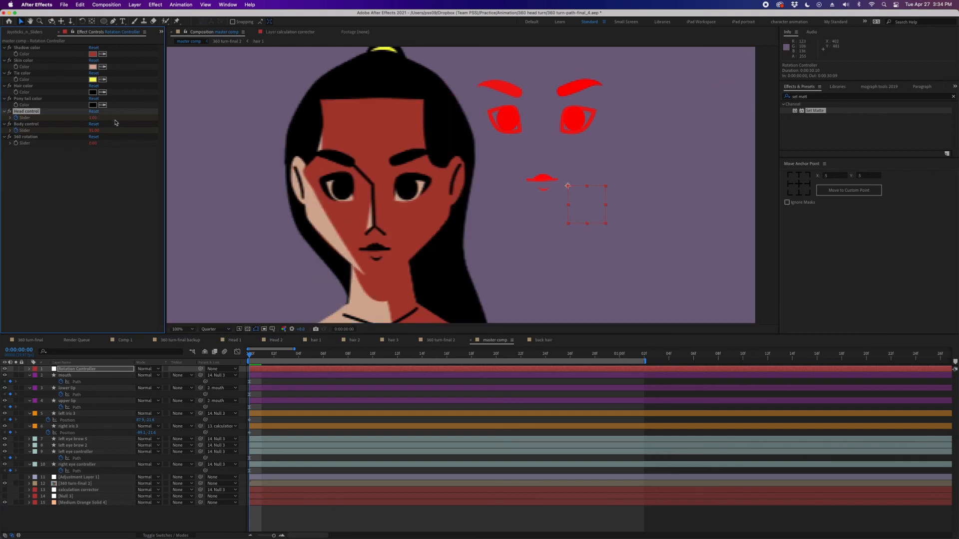
pyautogui.moveTo(99, 116); pyautogui.dragTo(120, 122)
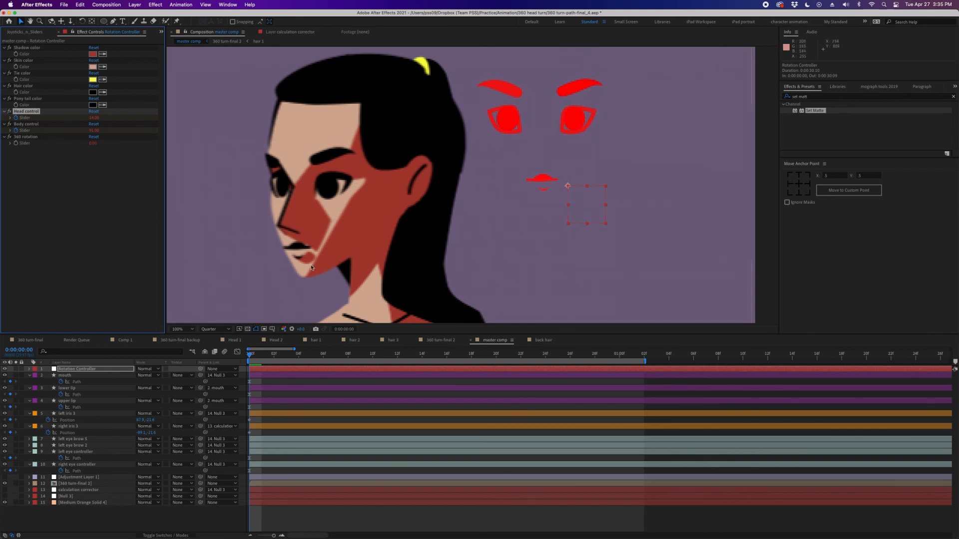
# Set the Head control slider to 90 for a rear view of the head, and reset it to 30 for a profile
pyautogui.click(95, 118)
pyautogui.write('90')
pyautogui.press('Return')
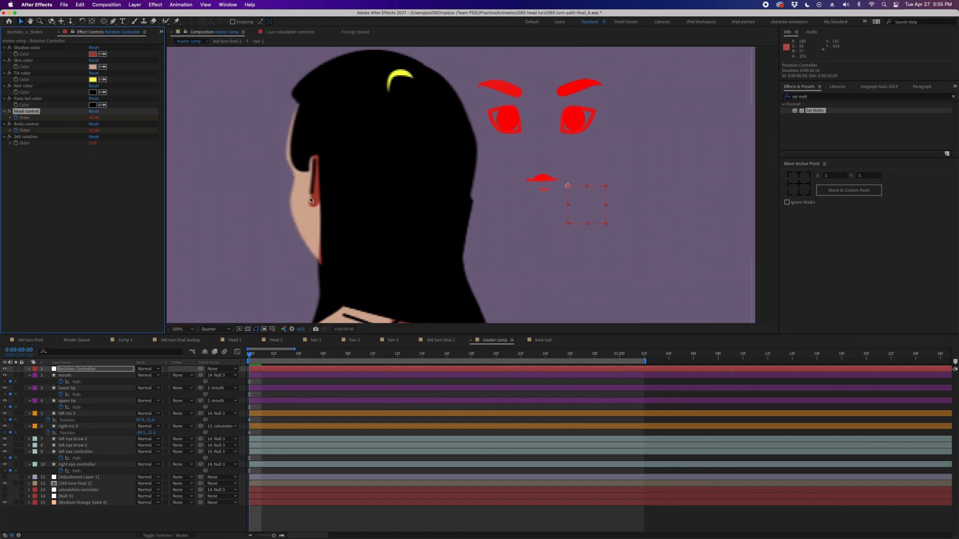
pyautogui.click(94, 118)
pyautogui.write('30')
pyautogui.press('Return')
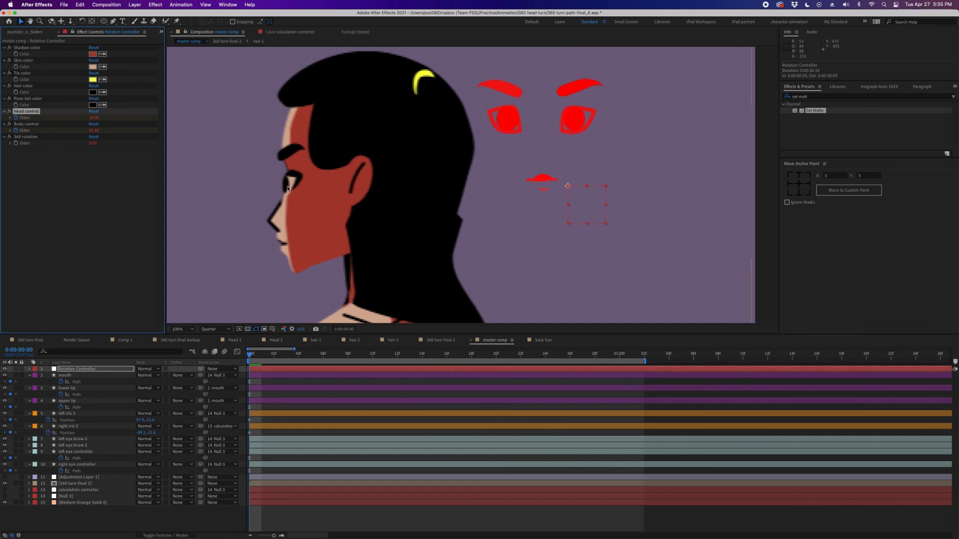
# Lower the upper inner point of the left eye controller's path to narrow the eye in the profile view
pyautogui.click(587, 122)
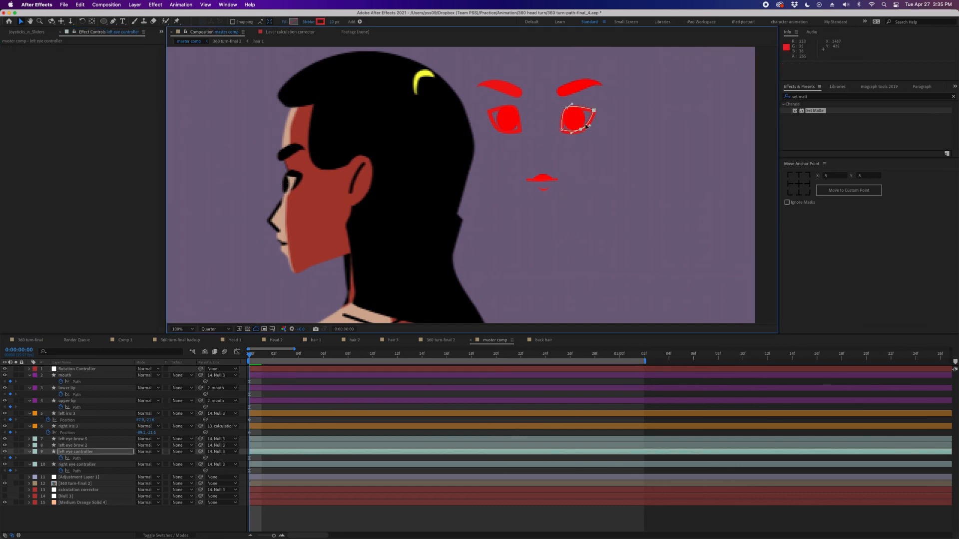
pyautogui.moveTo(569, 108); pyautogui.dragTo(570, 120)
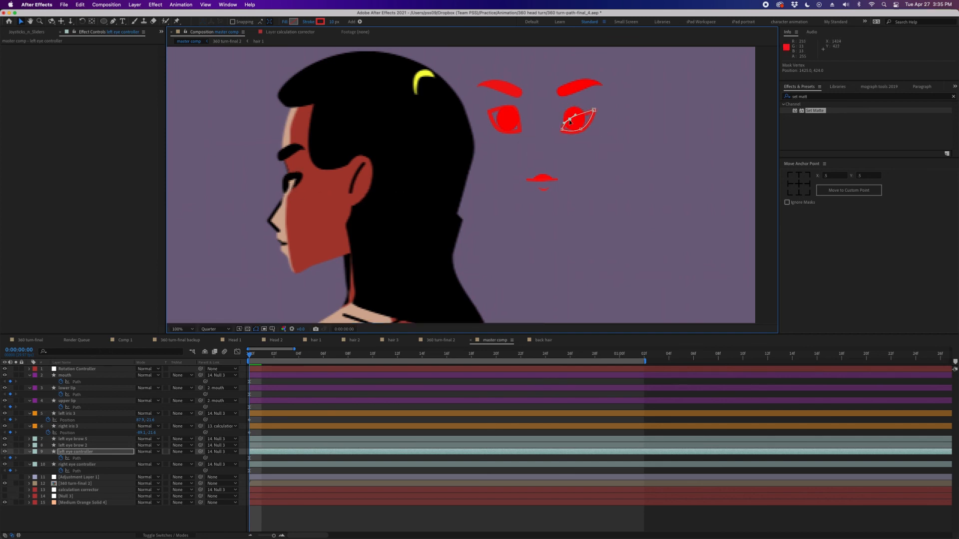
pyautogui.moveTo(570, 120); pyautogui.dragTo(567, 116)
pyautogui.press('F2')
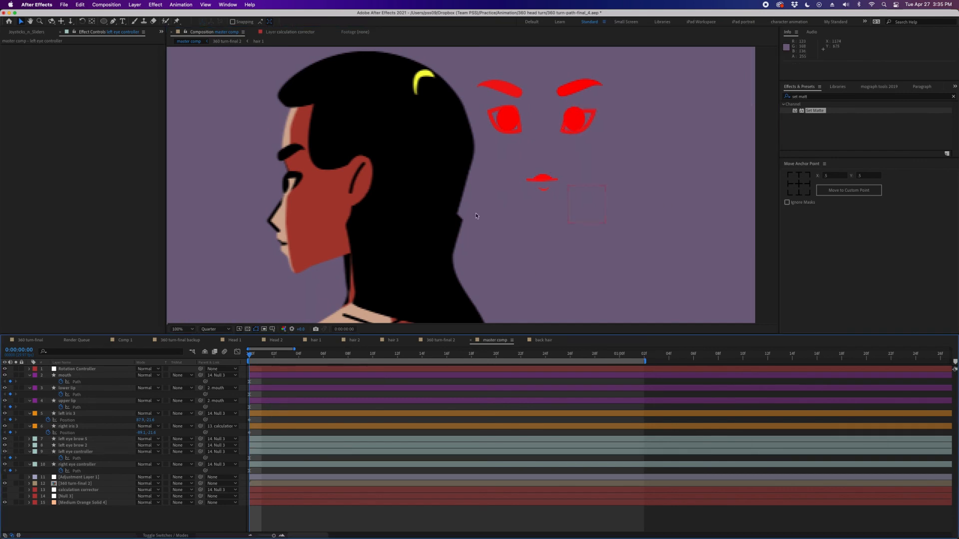
# Set the Rotation Controller's Body control and Head control sliders to 0
pyautogui.click(590, 215)
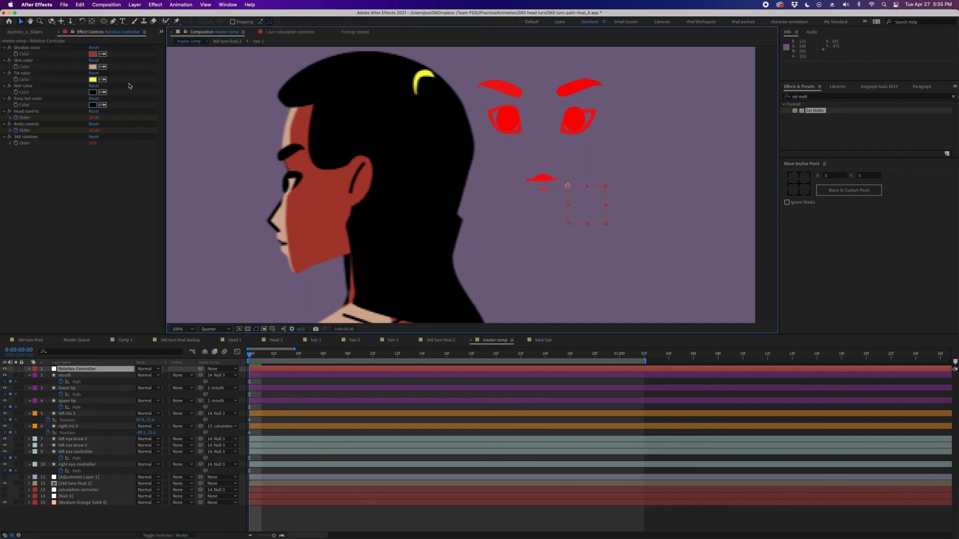
pyautogui.click(94, 131)
pyautogui.write('0')
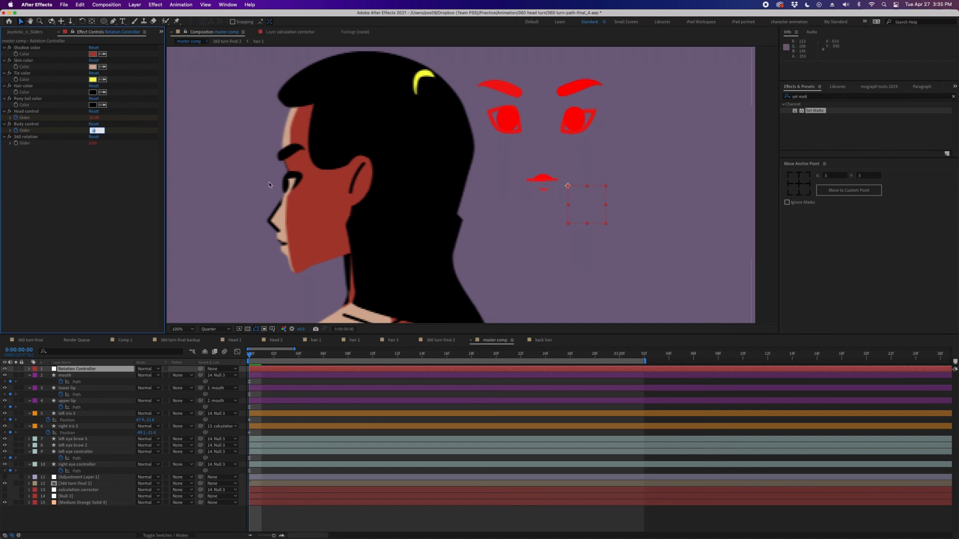
pyautogui.click(94, 119)
pyautogui.press('Return')
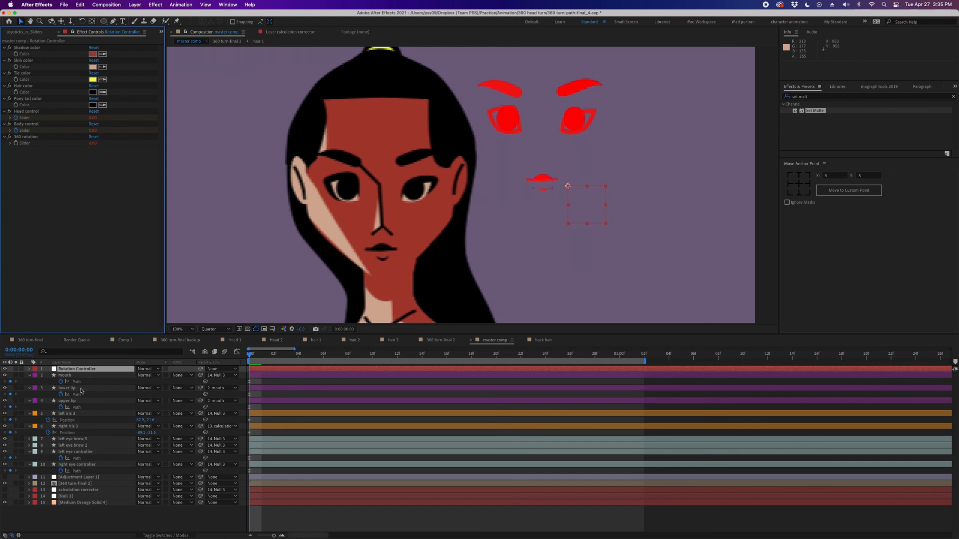
# Check the label colors assigned to the mouth, left iris and left eyebrow controller layers in the master comp
pyautogui.click(269, 378)
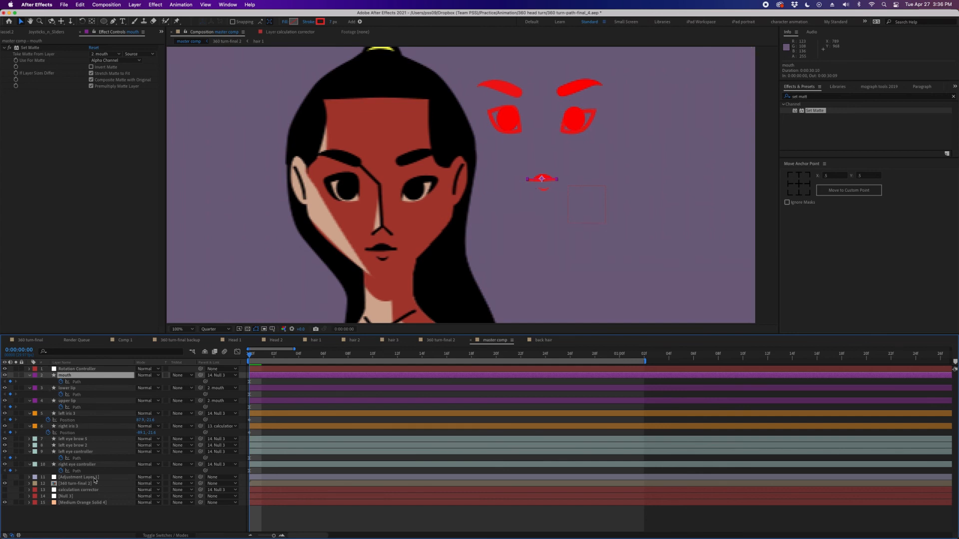
pyautogui.click(79, 369)
pyautogui.click(67, 376)
pyautogui.click(37, 378)
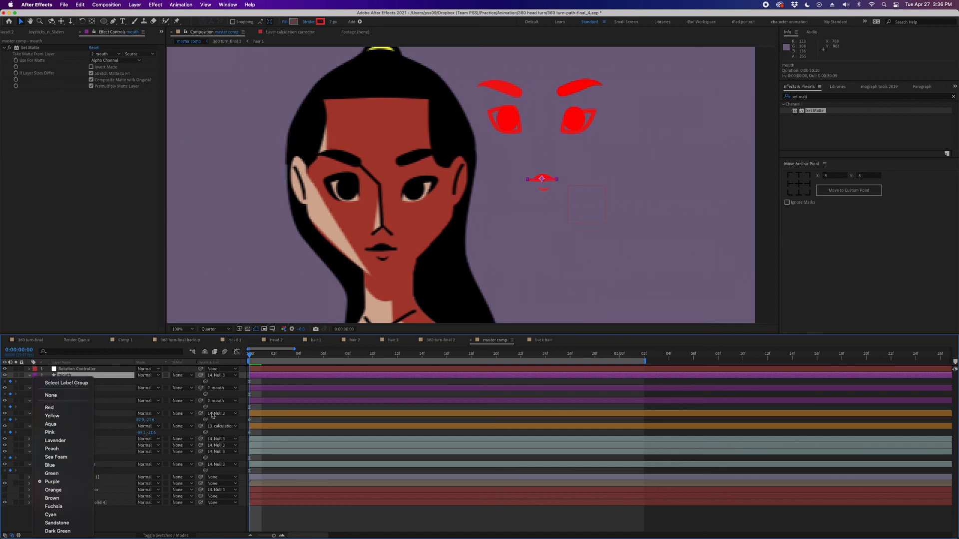
pyautogui.click(256, 411)
pyautogui.click(71, 415)
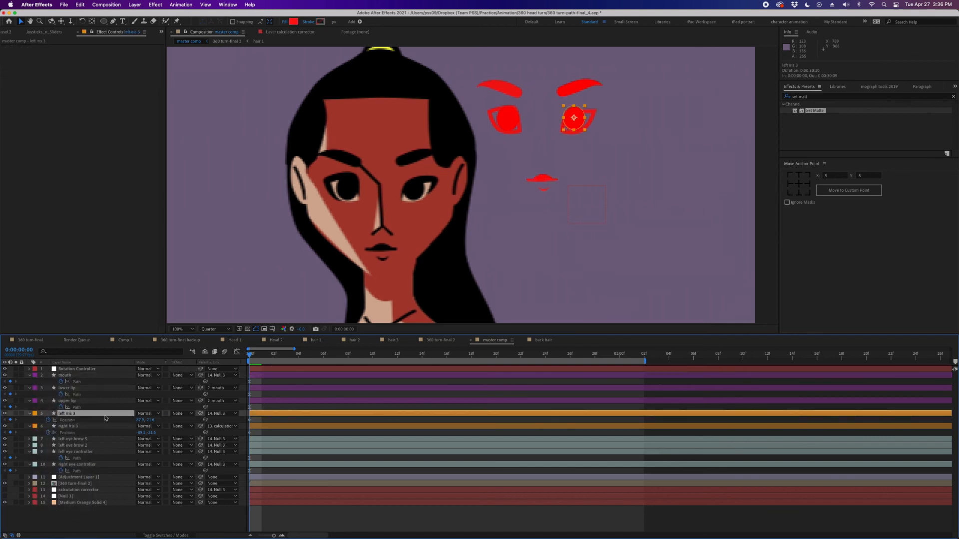
pyautogui.click(35, 414)
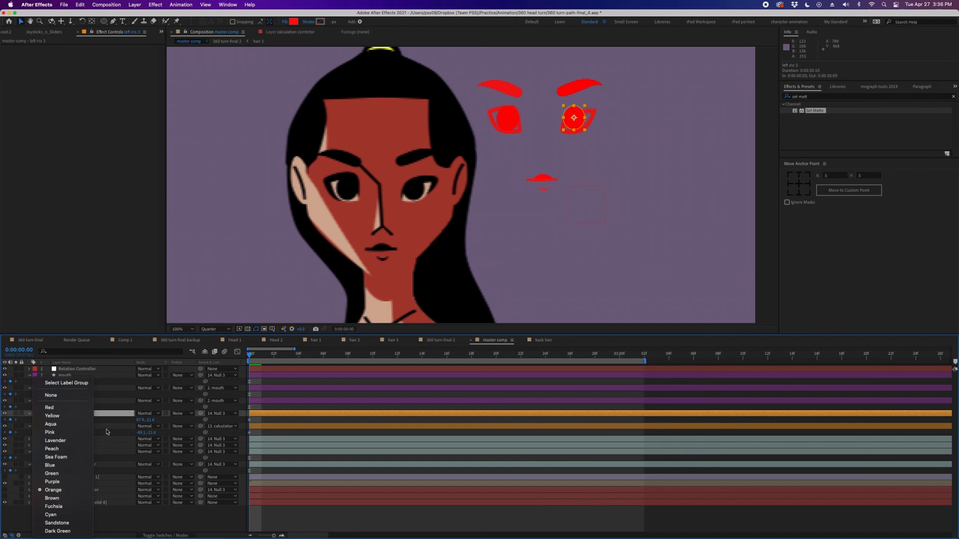
pyautogui.click(281, 439)
pyautogui.click(72, 439)
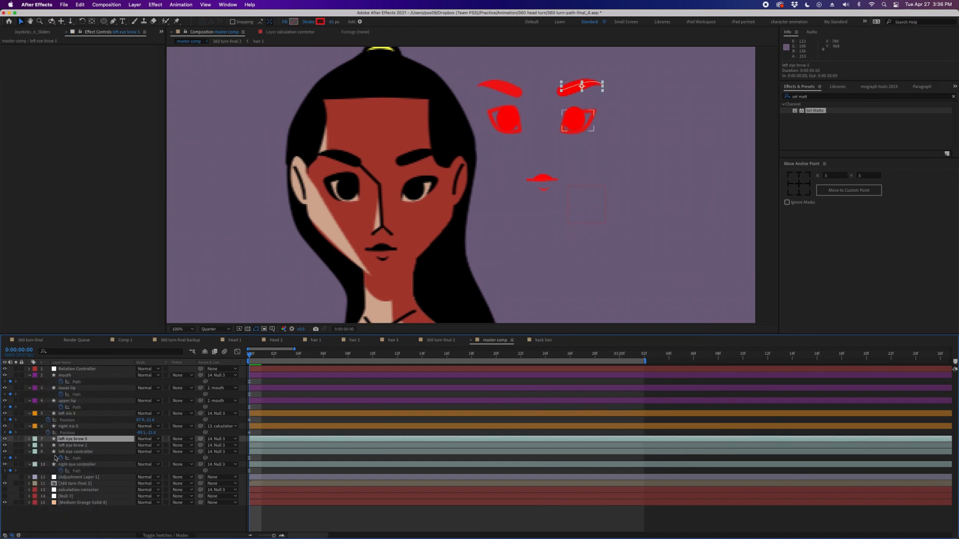
pyautogui.click(35, 439)
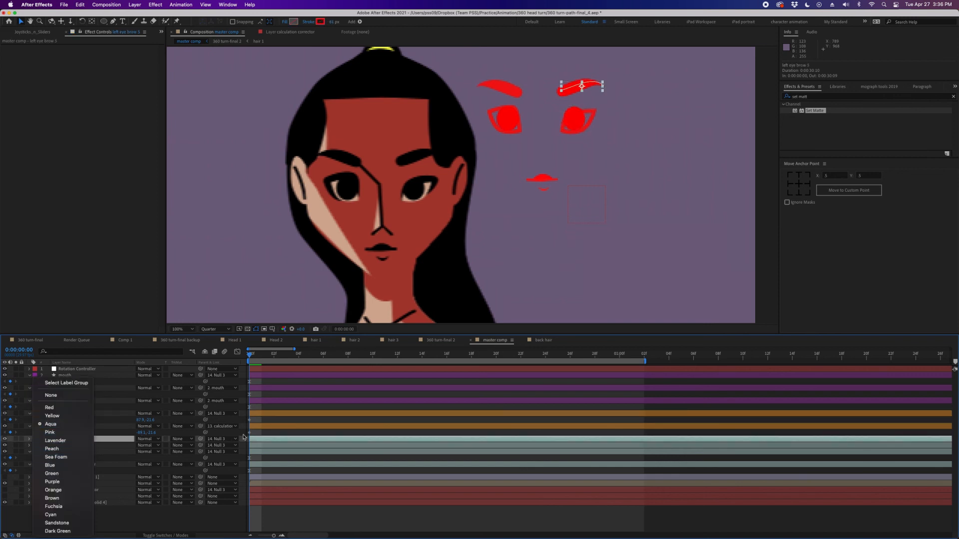
pyautogui.click(244, 437)
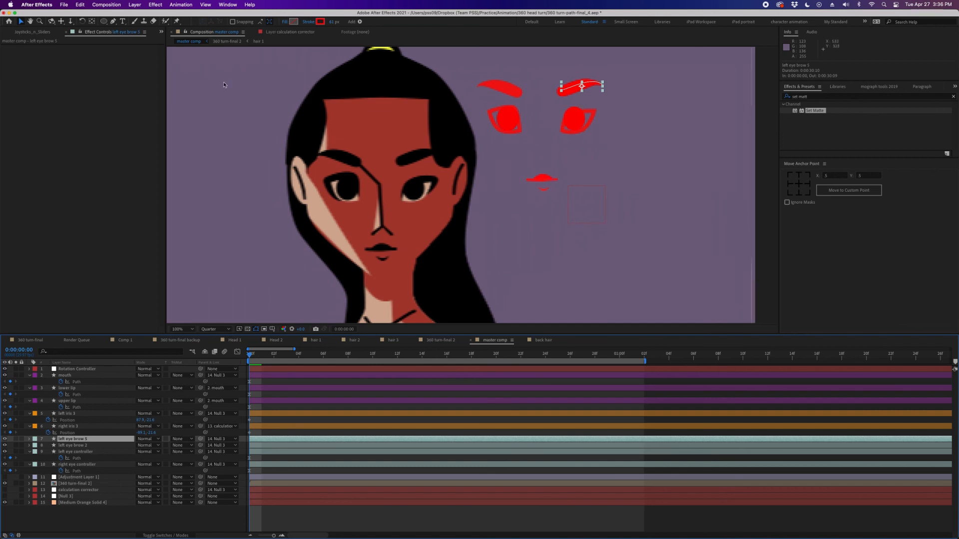
# Open the 360 turn-final 2 precomp and examine its red controller layers and green collar bone layers
pyautogui.click(73, 484)
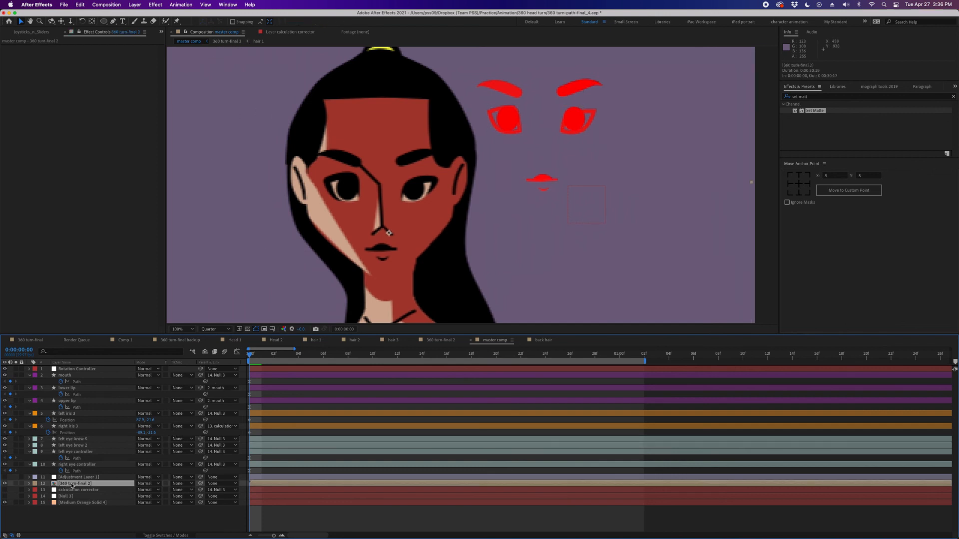
pyautogui.doubleClick(73, 484)
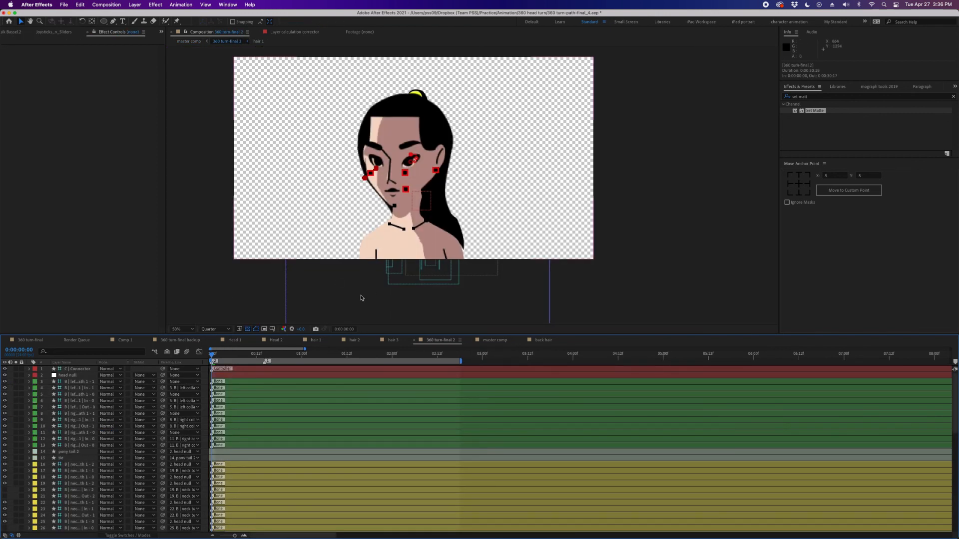
pyautogui.click(255, 372)
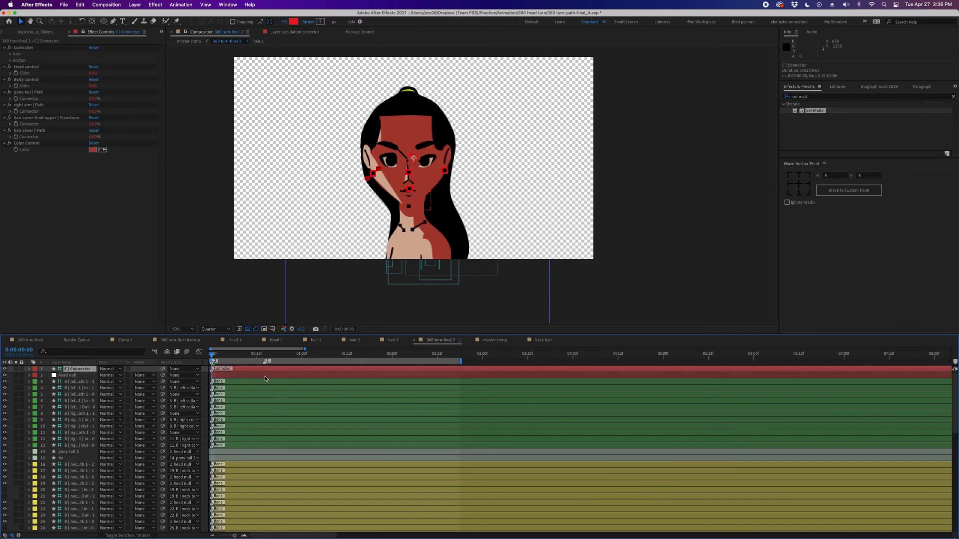
pyautogui.click(264, 376)
pyautogui.click(81, 382)
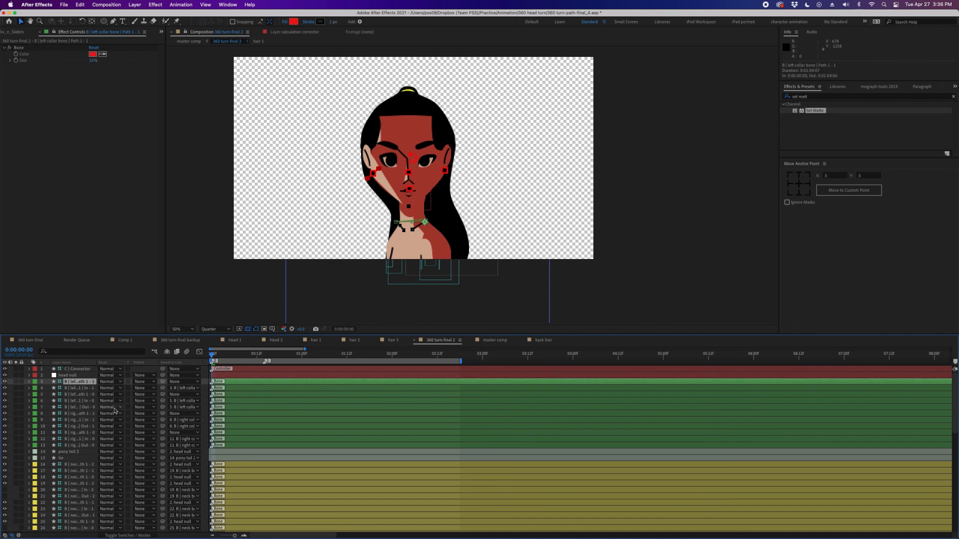
pyautogui.keyDown('shift'); pyautogui.click(80, 444); pyautogui.keyUp('shift')
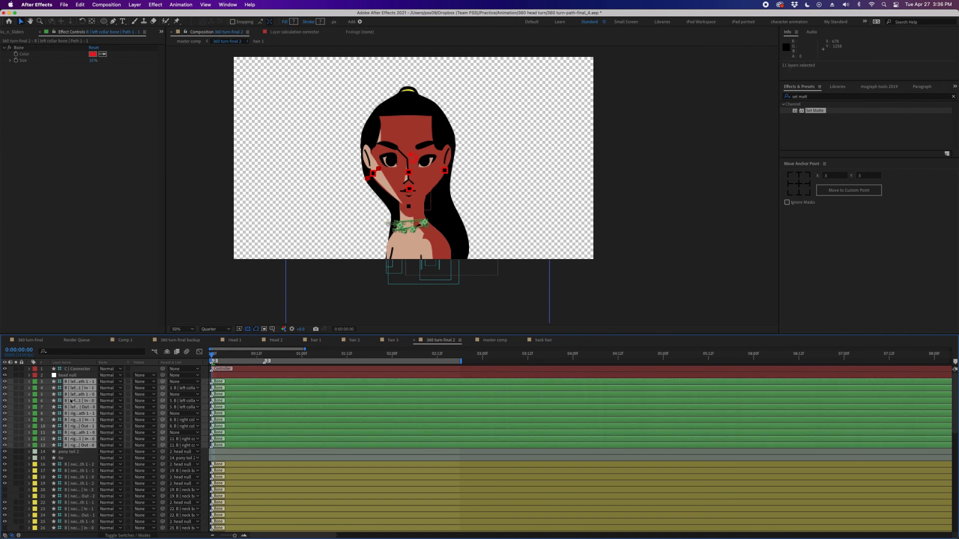
# Examine the yellow neck connector bone layers and check the label color assigned to the pony tail 2 layer
pyautogui.click(81, 465)
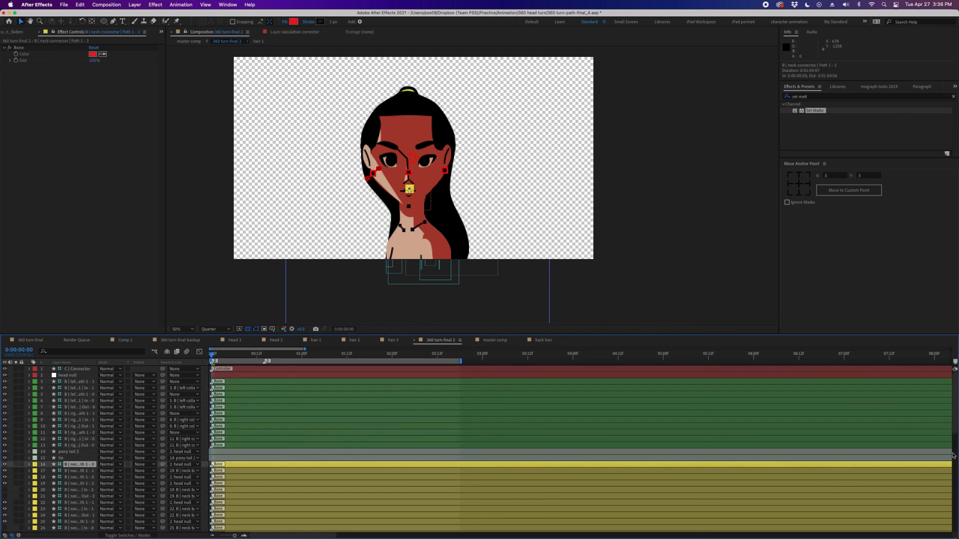
pyautogui.scroll(-4, 953, 455)
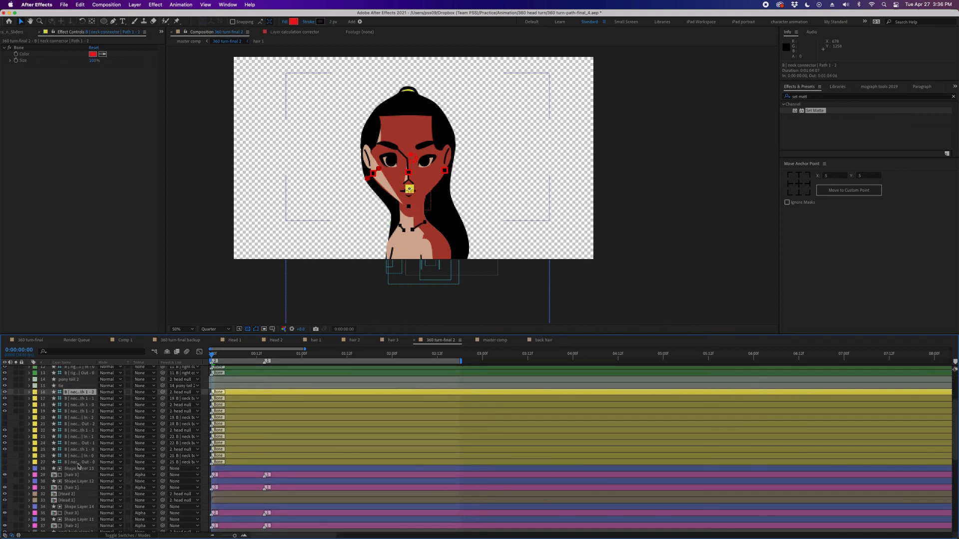
pyautogui.keyDown('shift'); pyautogui.click(78, 463); pyautogui.keyUp('shift')
pyautogui.click(80, 380)
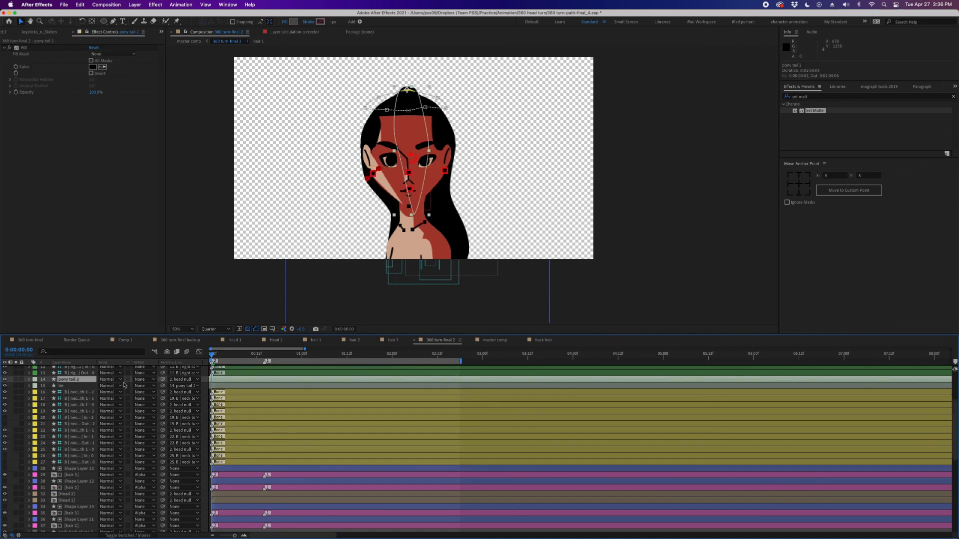
pyautogui.click(35, 382)
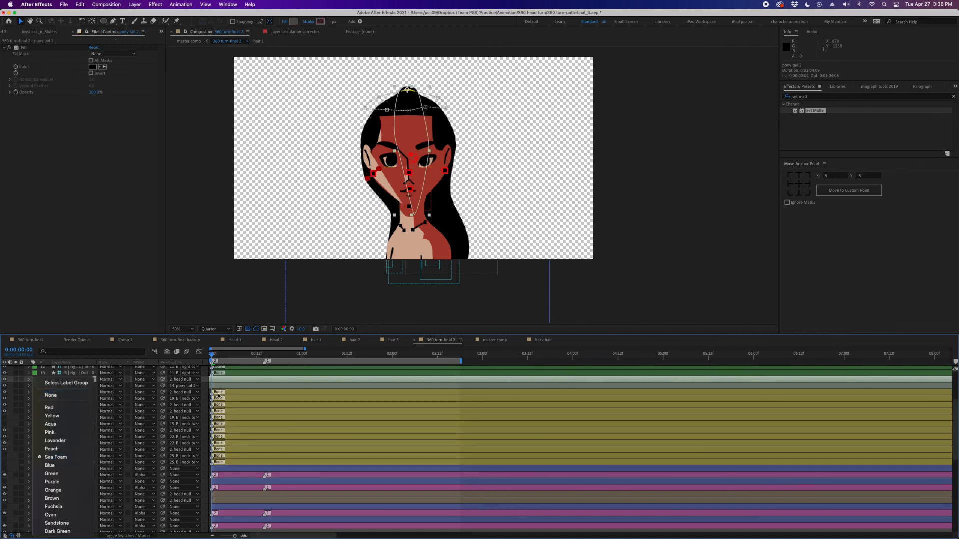
pyautogui.click(69, 389)
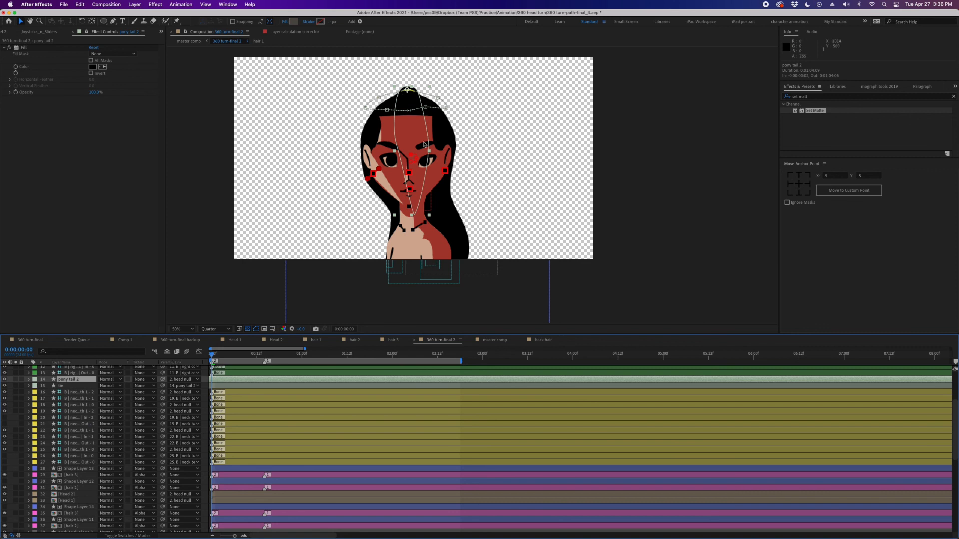
# Examine the blue matte shape layers around the topmost hair layer, and check that hair layer's label color
pyautogui.click(482, 157)
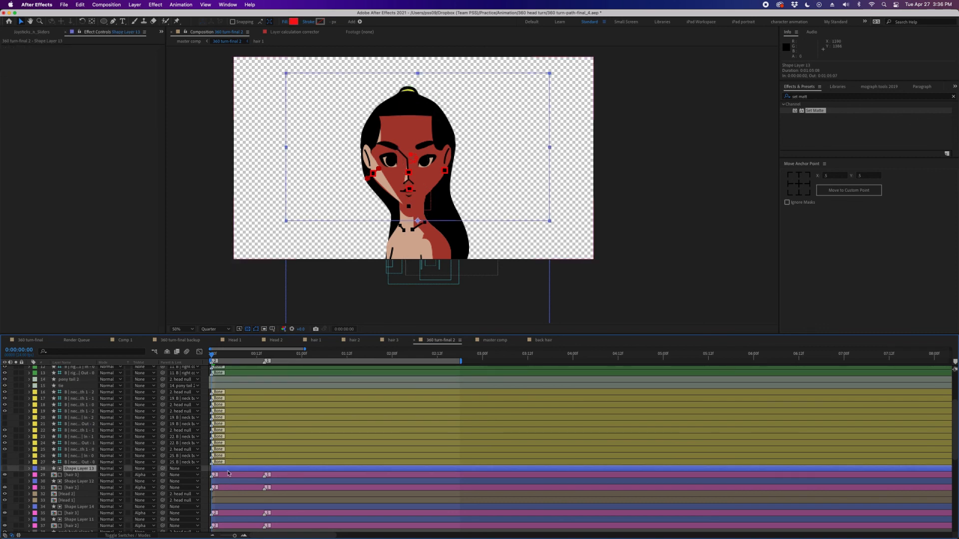
pyautogui.click(244, 482)
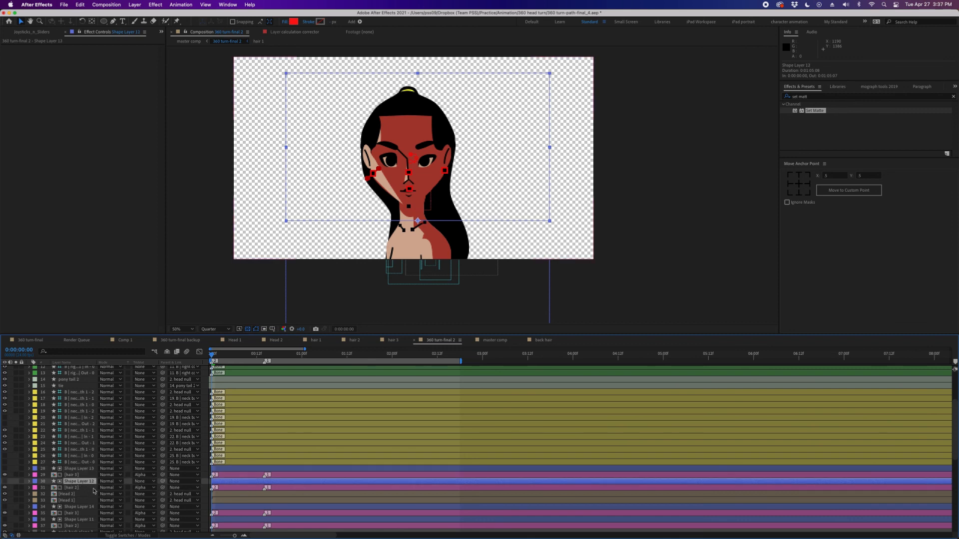
pyautogui.click(231, 475)
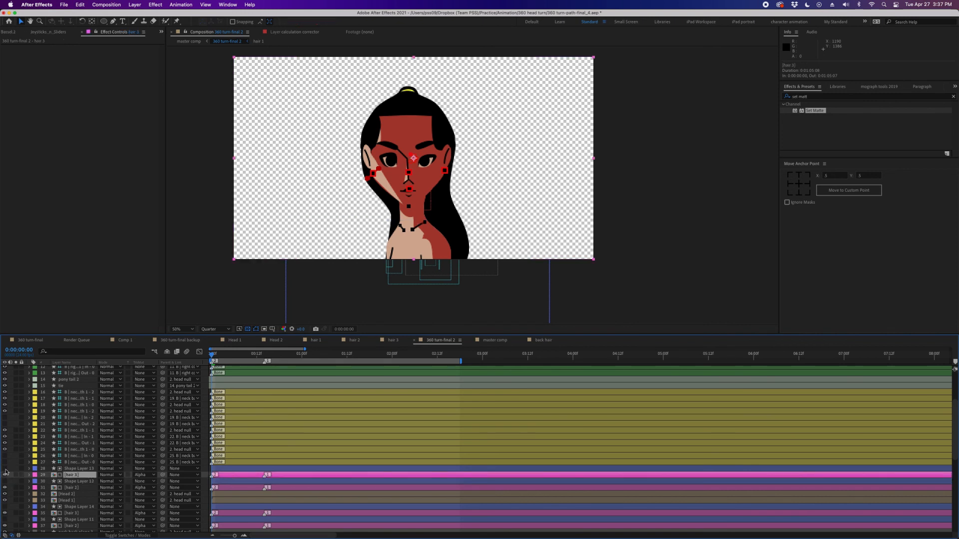
pyautogui.click(35, 475)
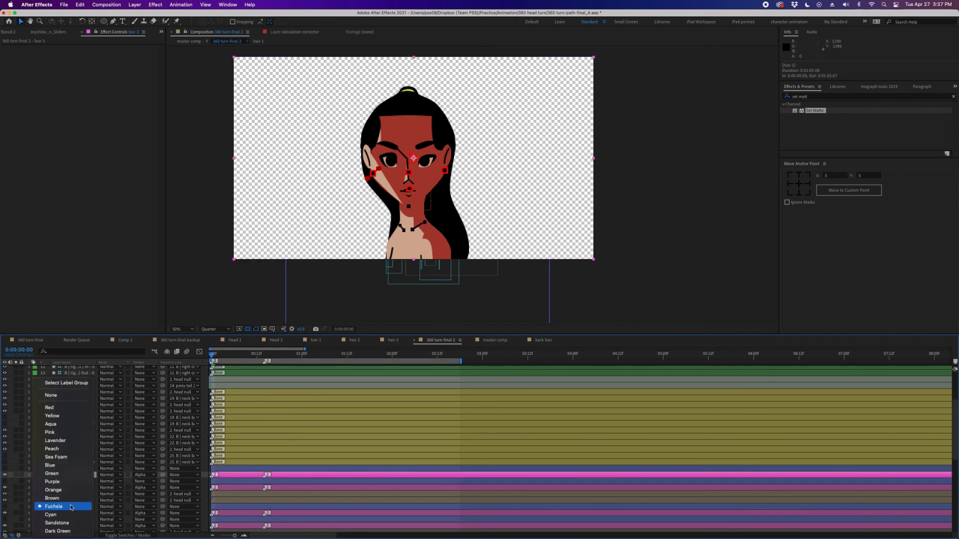
pyautogui.press('Escape')
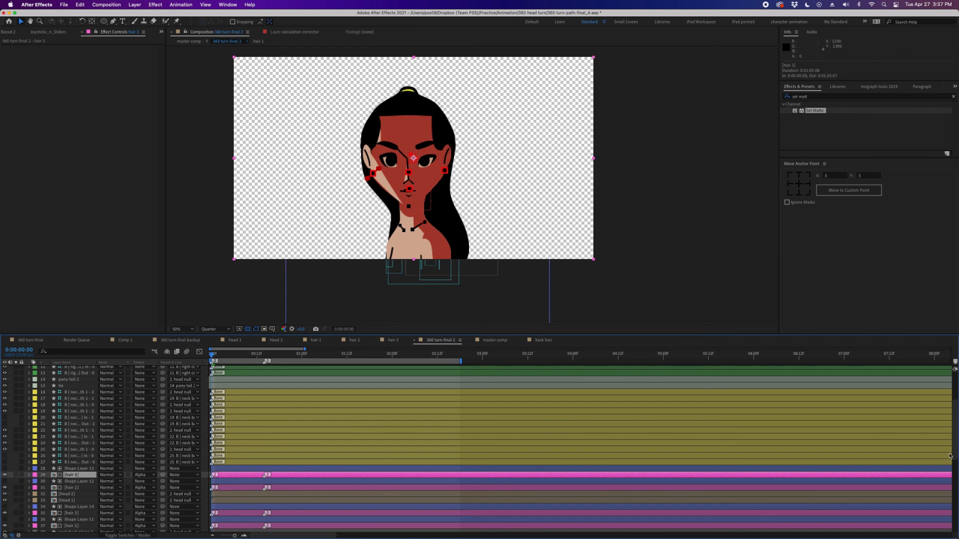
# Solo the topmost hair layer at 0:00:00:14 to view its part of the back hair, and unsolo it
pyautogui.scroll(-5, 950, 456)
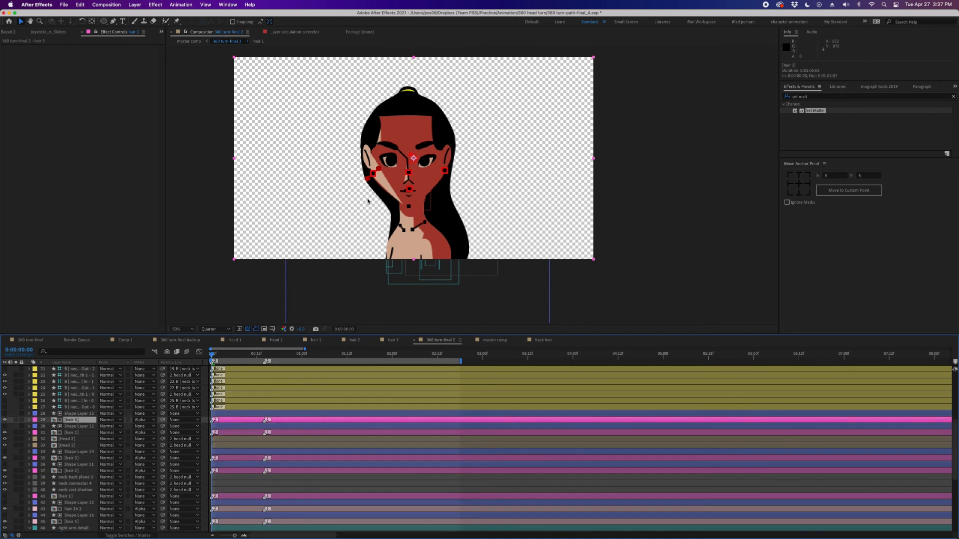
pyautogui.click(15, 419)
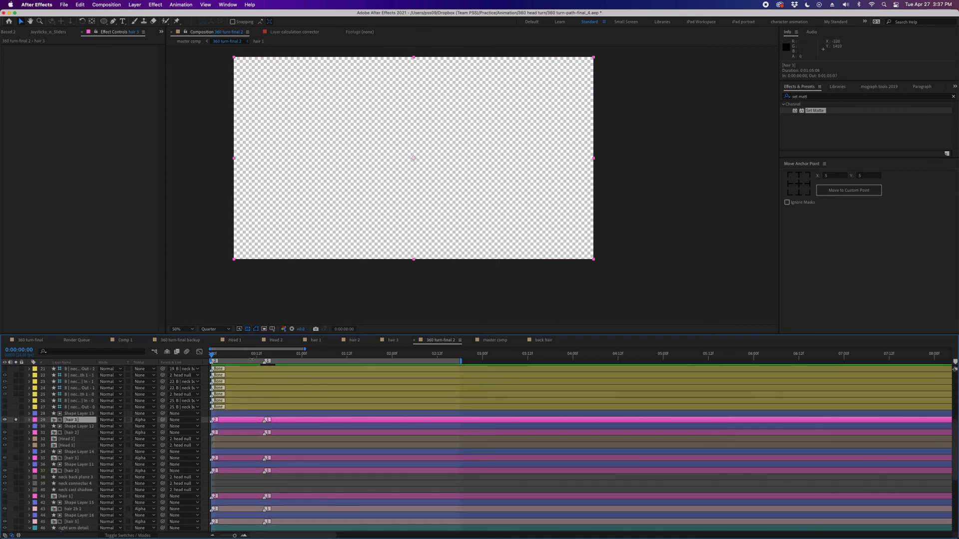
pyautogui.press('1')
pyautogui.press('pageup')
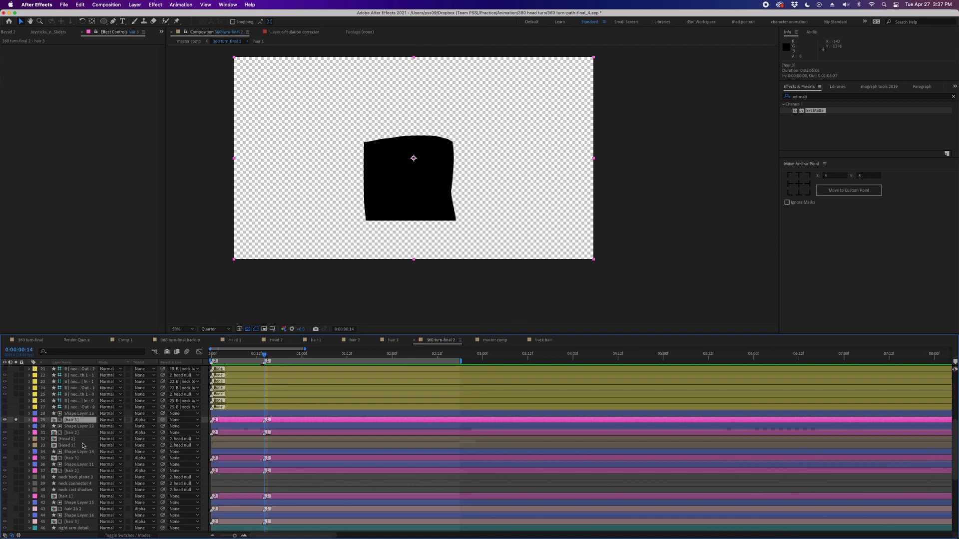
pyautogui.click(15, 420)
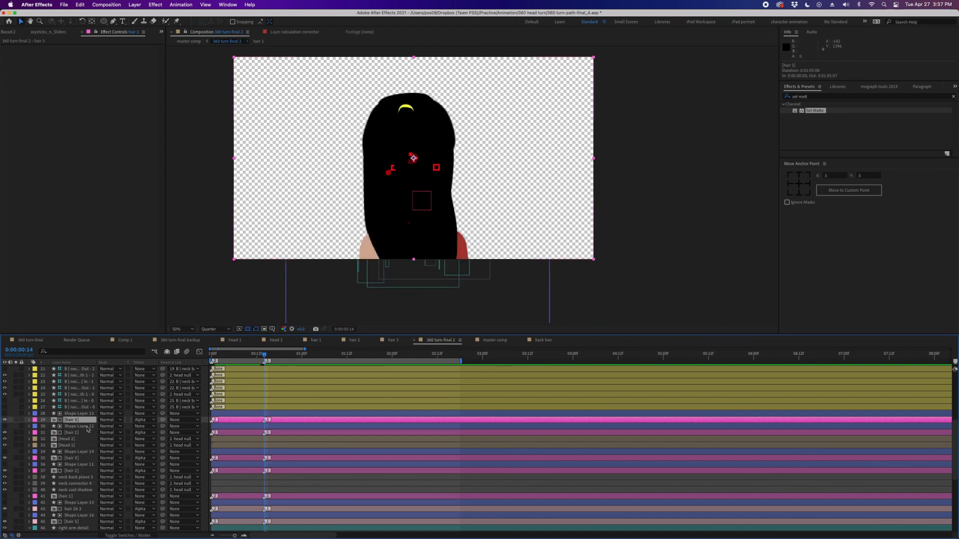
# Solo the lower hair layers 43 and 45 one after the other to view their parts, and restore the full character view
pyautogui.click(274, 510)
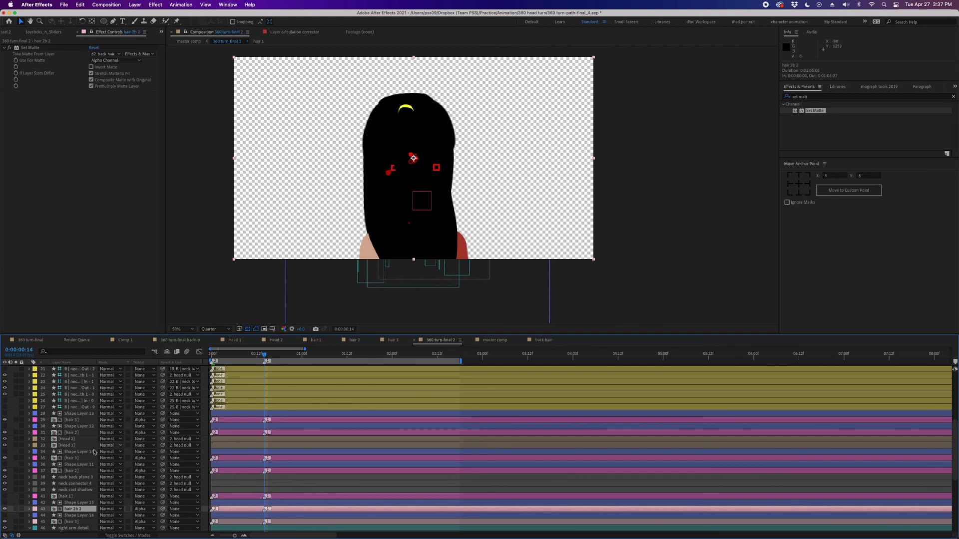
pyautogui.click(15, 509)
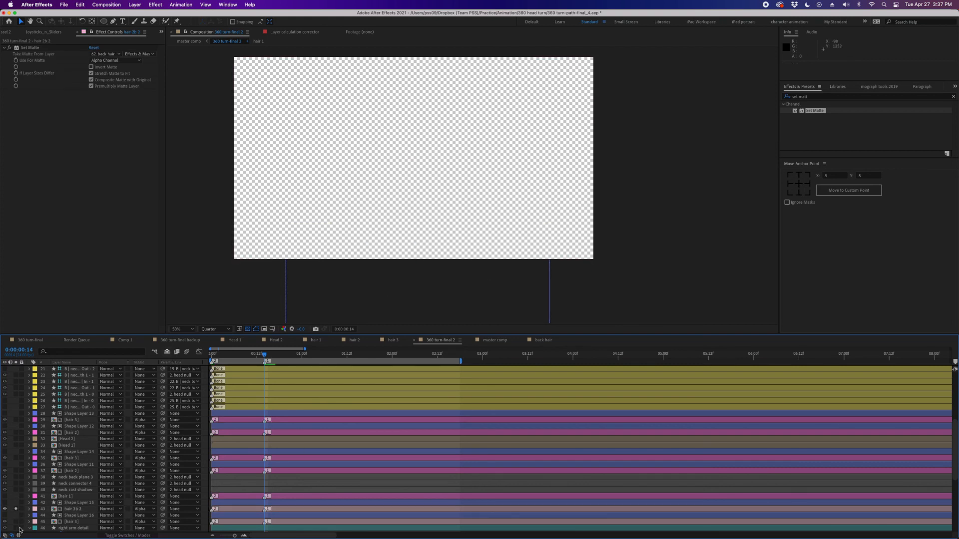
pyautogui.hotkey('ctrl', 'z')
pyautogui.click(16, 521)
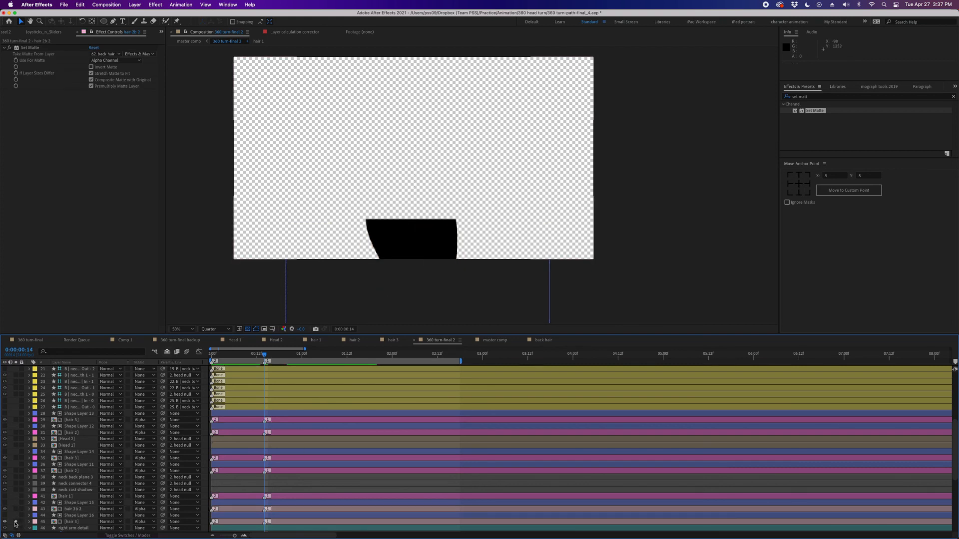
pyautogui.click(16, 522)
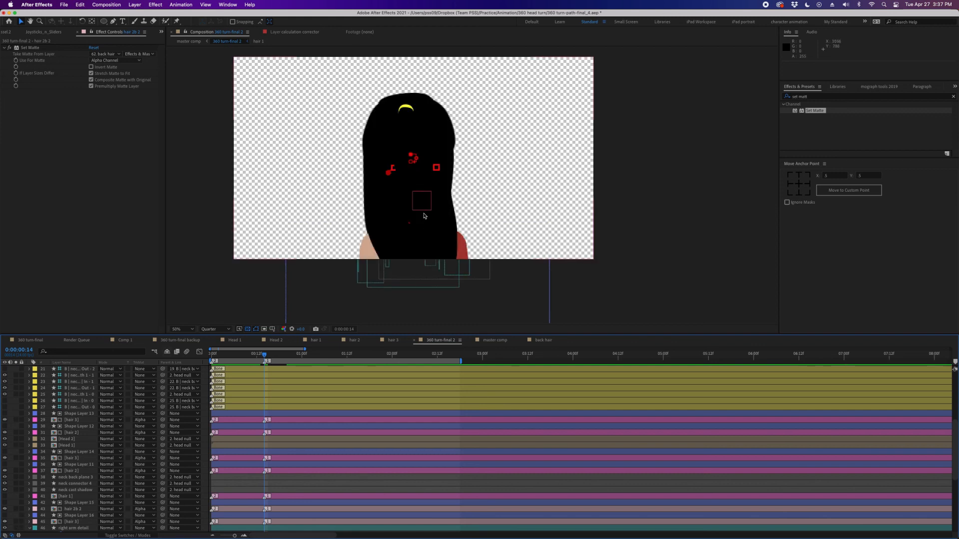
# Select the neck back plane 3 layer, move to 0:00:00:03, and solo and unsolo it to check the neck piece
pyautogui.click(76, 478)
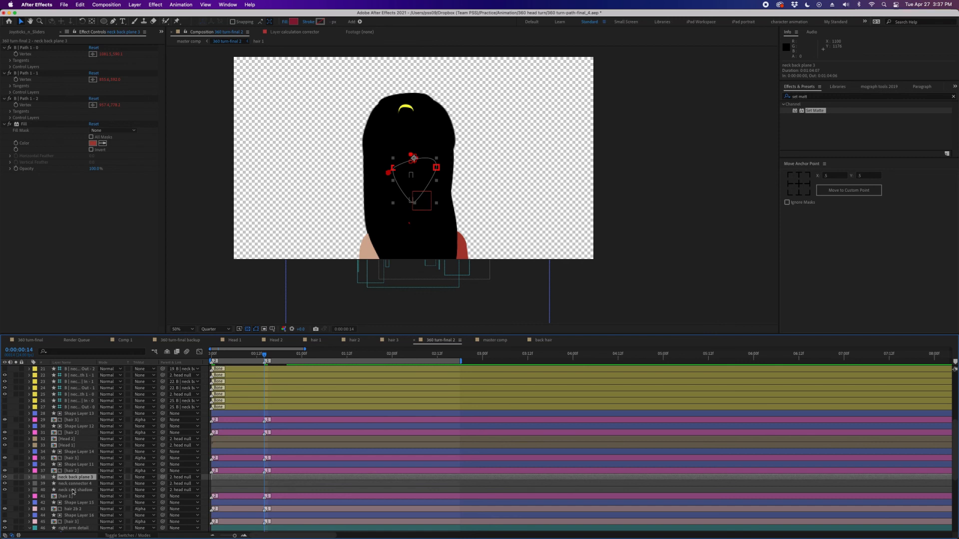
pyautogui.click(245, 353)
pyautogui.click(223, 353)
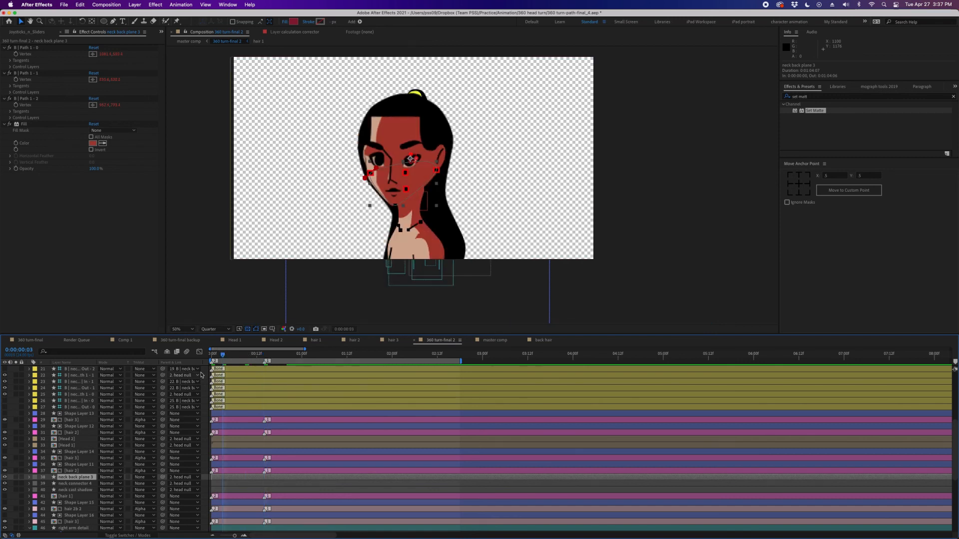
pyautogui.click(15, 478)
pyautogui.click(15, 478)
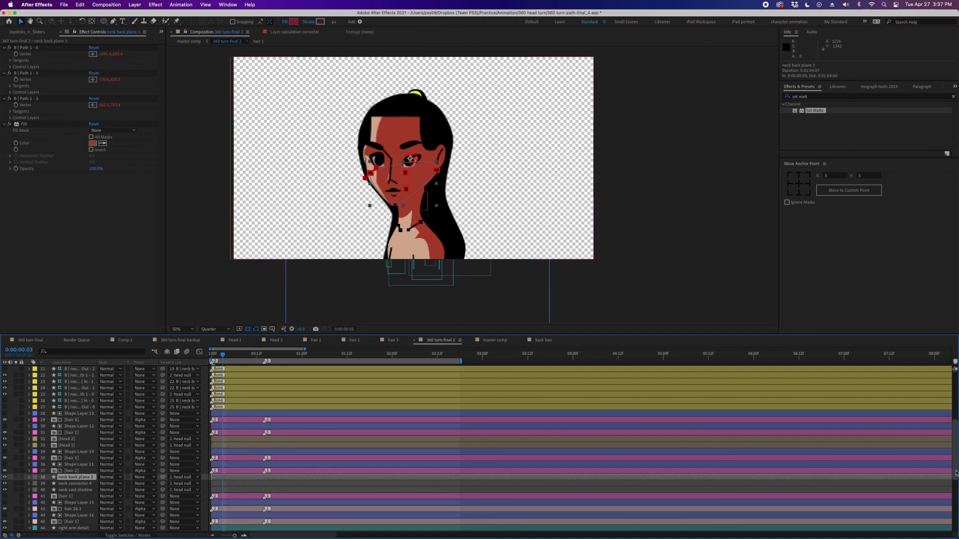
# Solo the Head 1 and Head 2 layers, scrub through the head turn to view them, and unsolo both
pyautogui.click(34, 445)
pyautogui.click(22, 447)
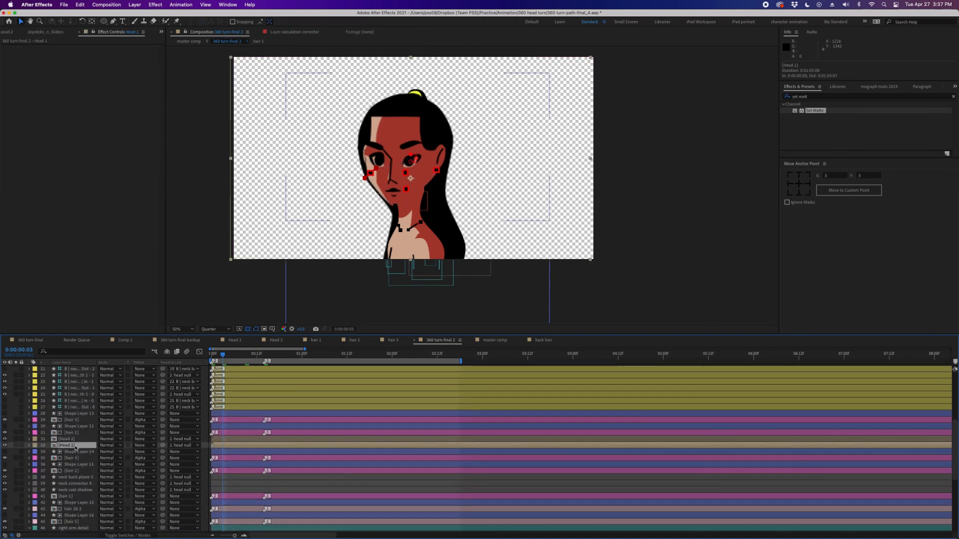
pyautogui.press('super+Up')
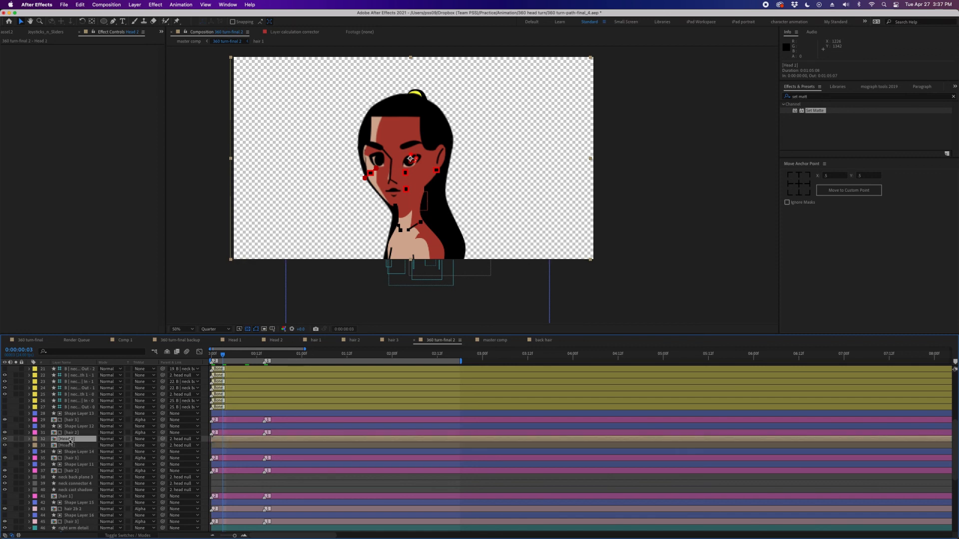
pyautogui.click(15, 439)
pyautogui.click(16, 445)
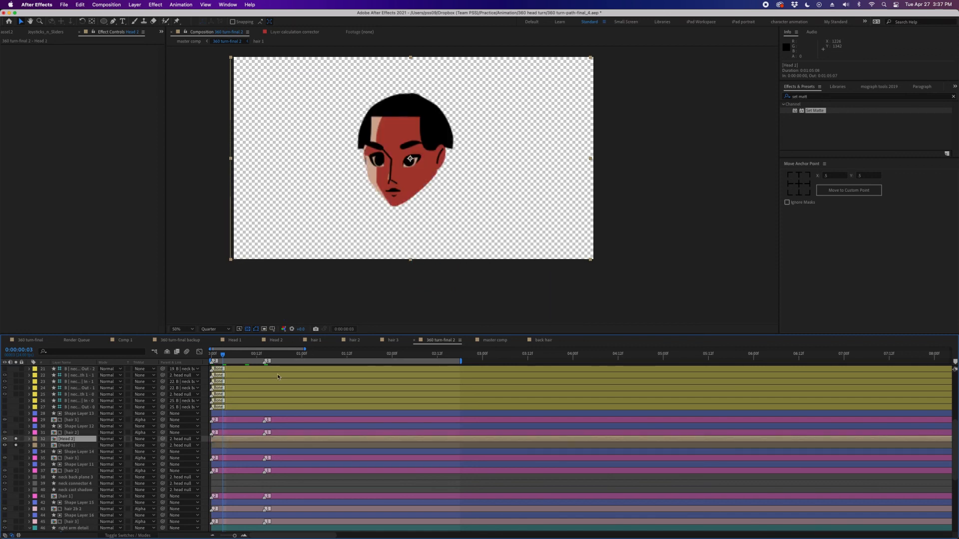
pyautogui.click(245, 355)
pyautogui.click(255, 355)
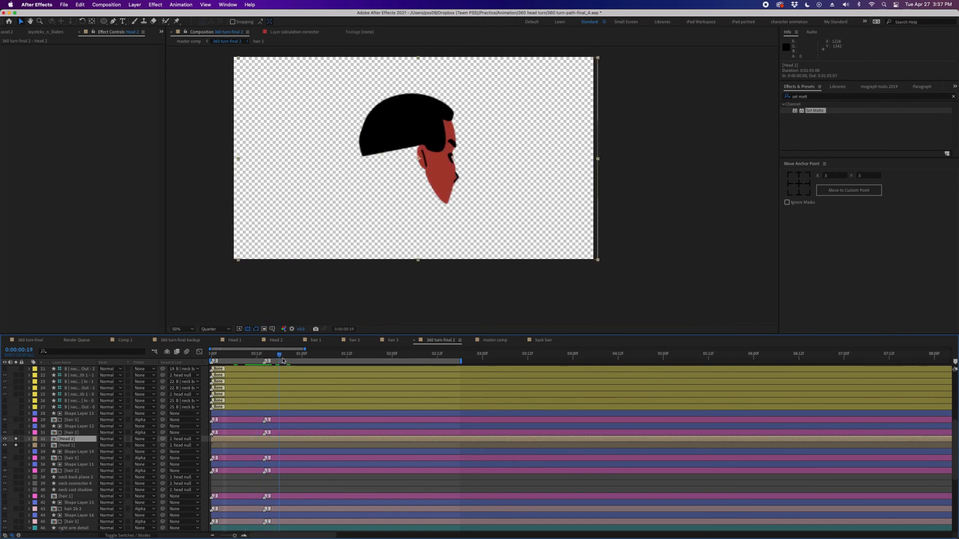
pyautogui.moveTo(15, 439); pyautogui.dragTo(15, 445)
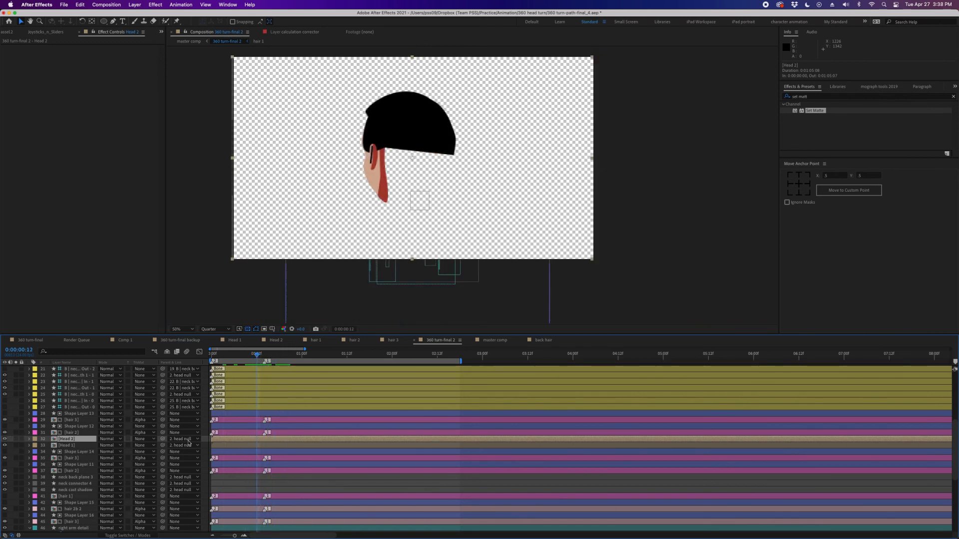
# Check the label color of the right arm detail layer, and solo the body layers from right arm detail to right arm at 0:00:00:04
pyautogui.moveTo(956, 452); pyautogui.dragTo(944, 499)
pyautogui.scroll(-3, 944, 499)
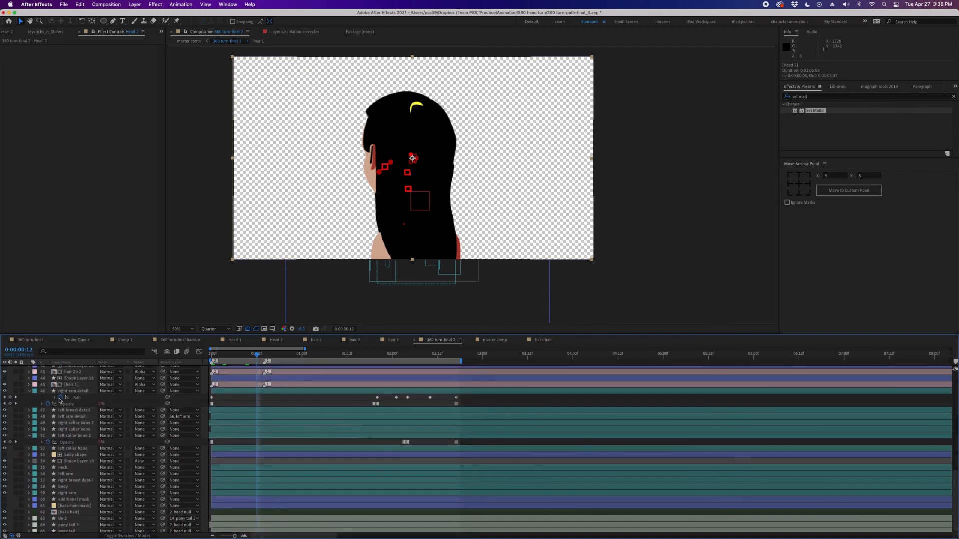
pyautogui.click(36, 392)
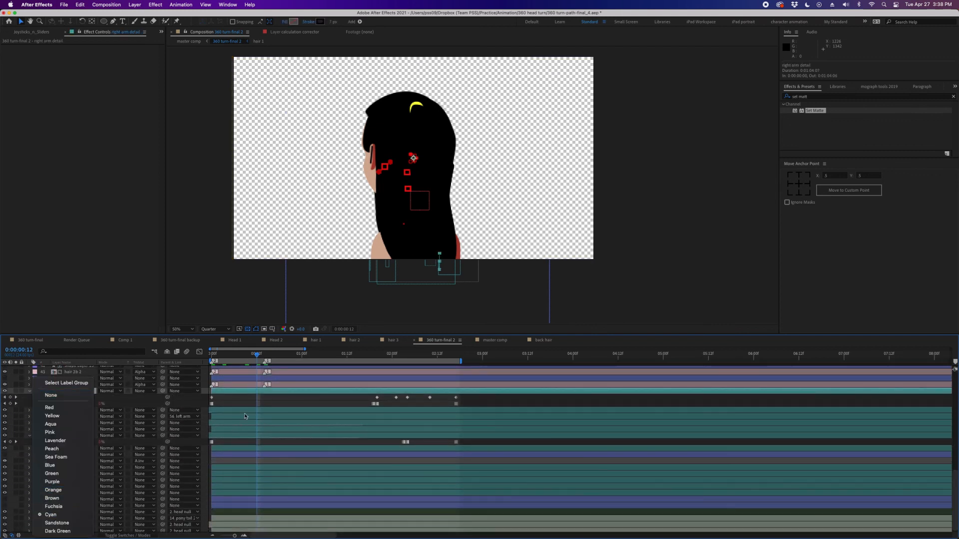
pyautogui.click(270, 371)
pyautogui.moveTo(237, 355); pyautogui.dragTo(227, 355)
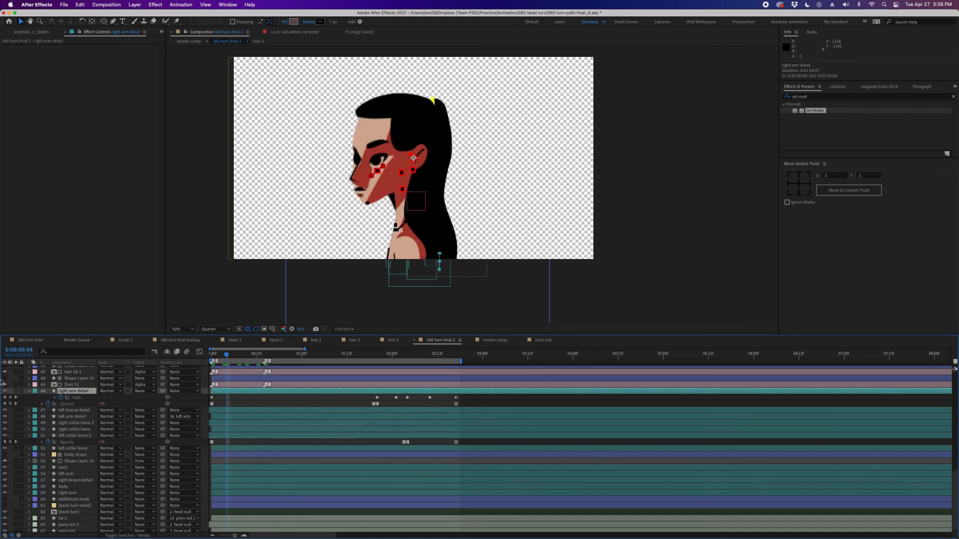
pyautogui.moveTo(16, 392); pyautogui.dragTo(9, 470)
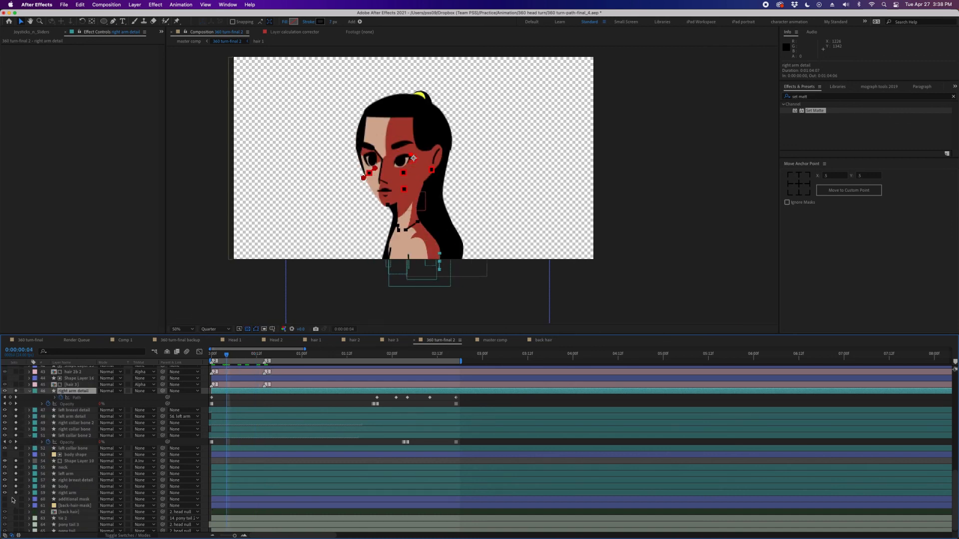
# Unsolo the body layers, solo the back hair layer, scrub through the turn to view it, and unsolo it at the first frame
pyautogui.press('super+z')
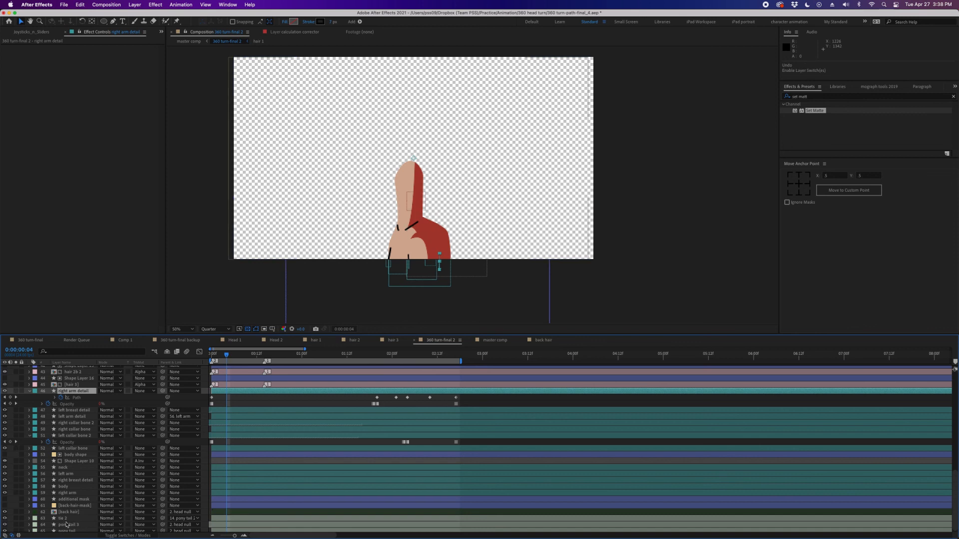
pyautogui.click(69, 512)
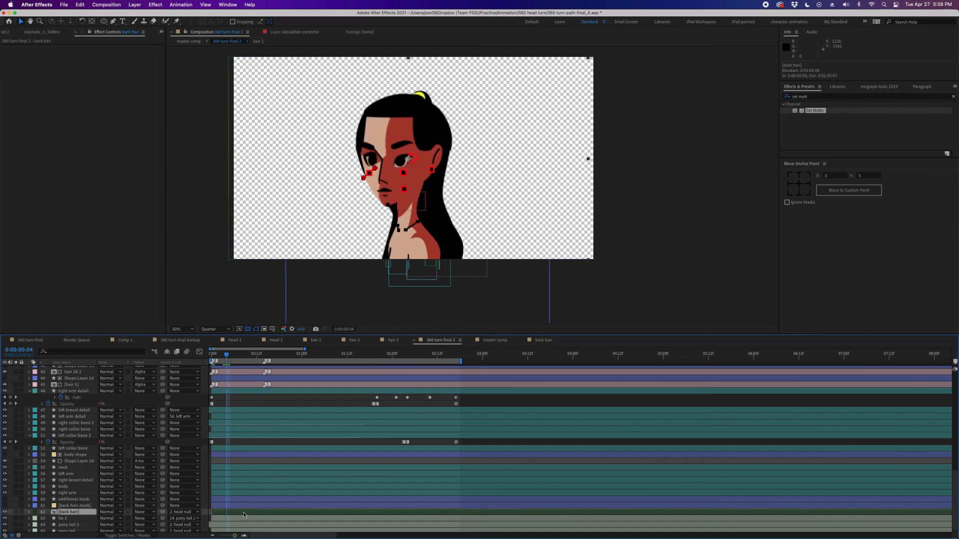
pyautogui.click(16, 513)
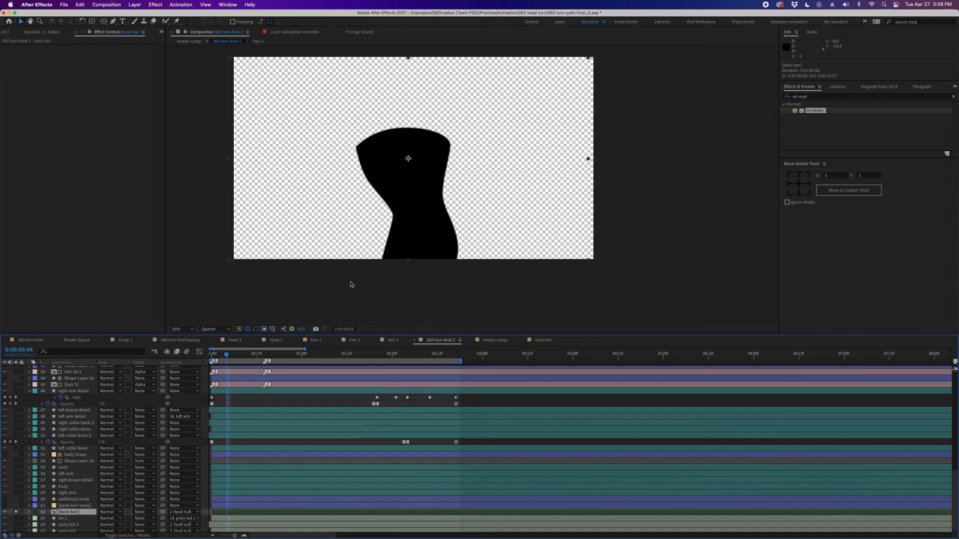
pyautogui.press('space')
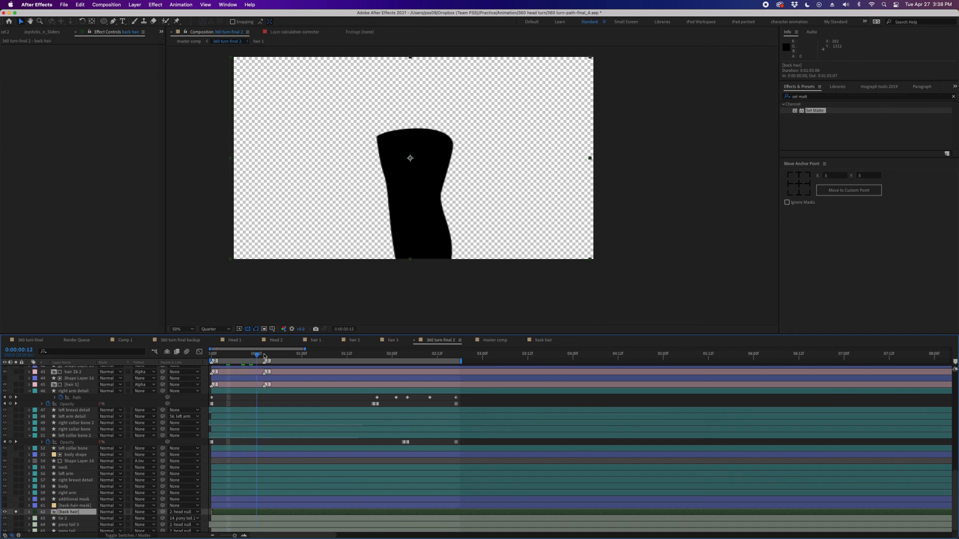
pyautogui.click(16, 512)
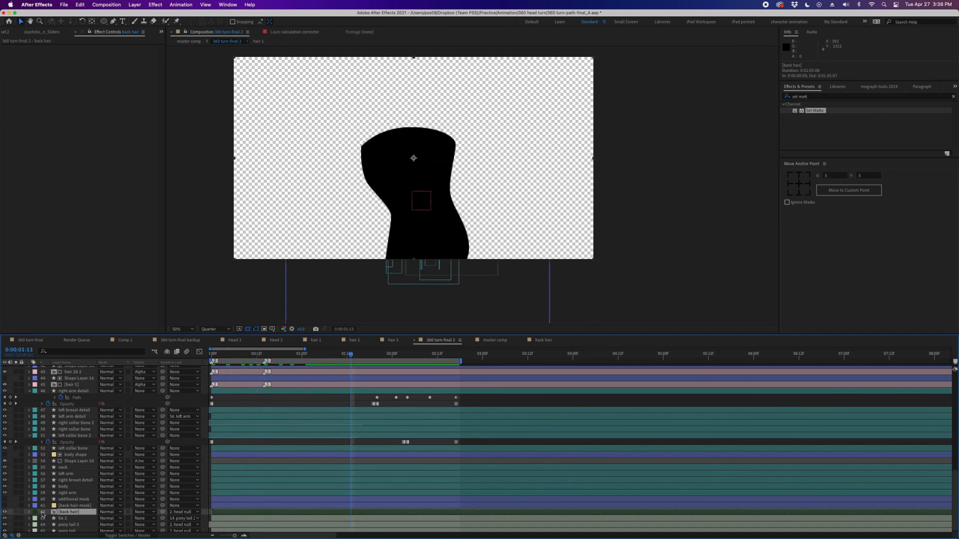
pyautogui.click(244, 354)
pyautogui.click(206, 355)
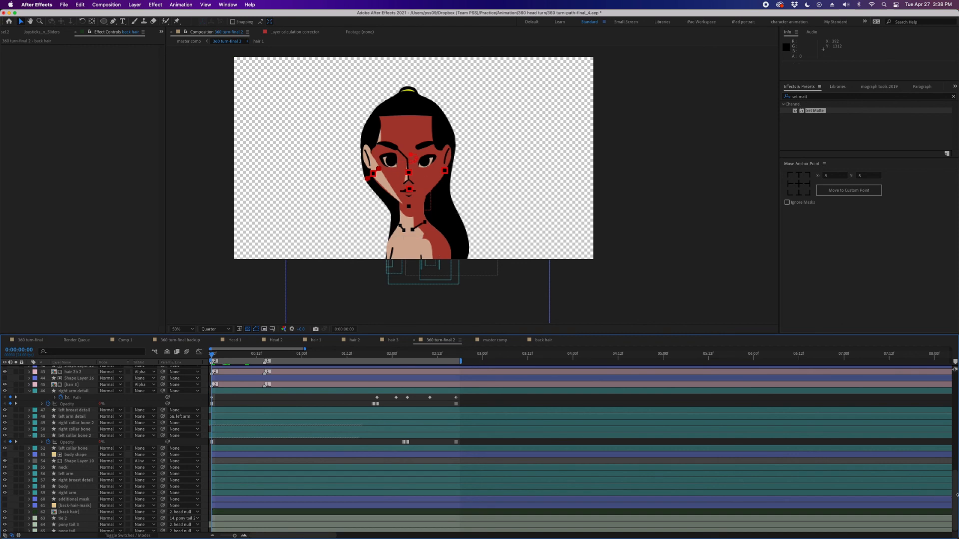
# Open the Head 1 precomp from the 360 turn-final 2 layers and look through its layer stack
pyautogui.moveTo(956, 494); pyautogui.dragTo(911, 474)
pyautogui.scroll(5, 911, 473)
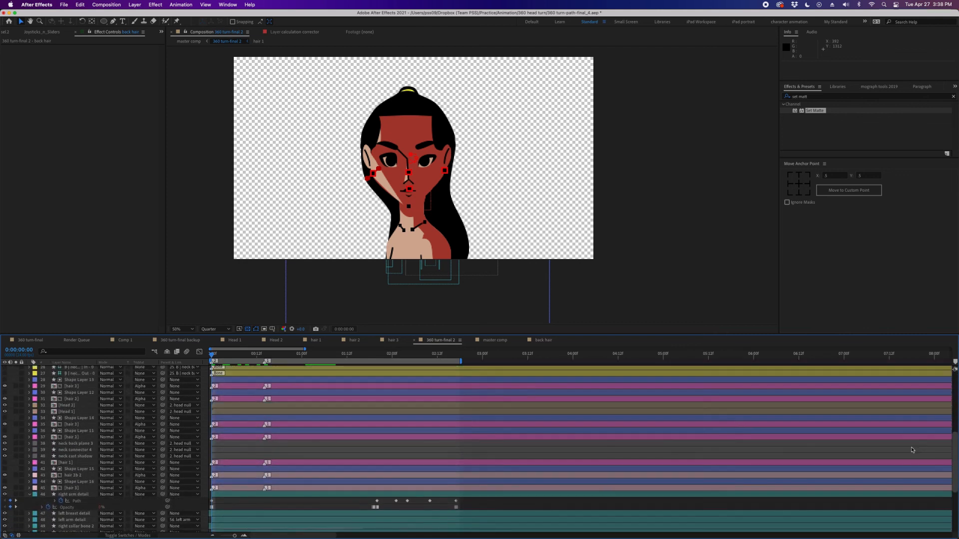
pyautogui.click(75, 414)
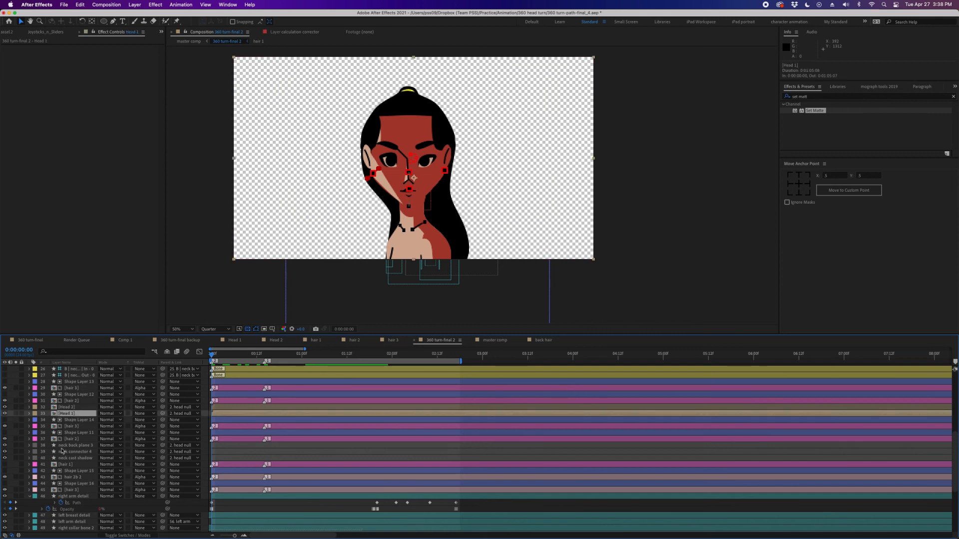
pyautogui.doubleClick(69, 414)
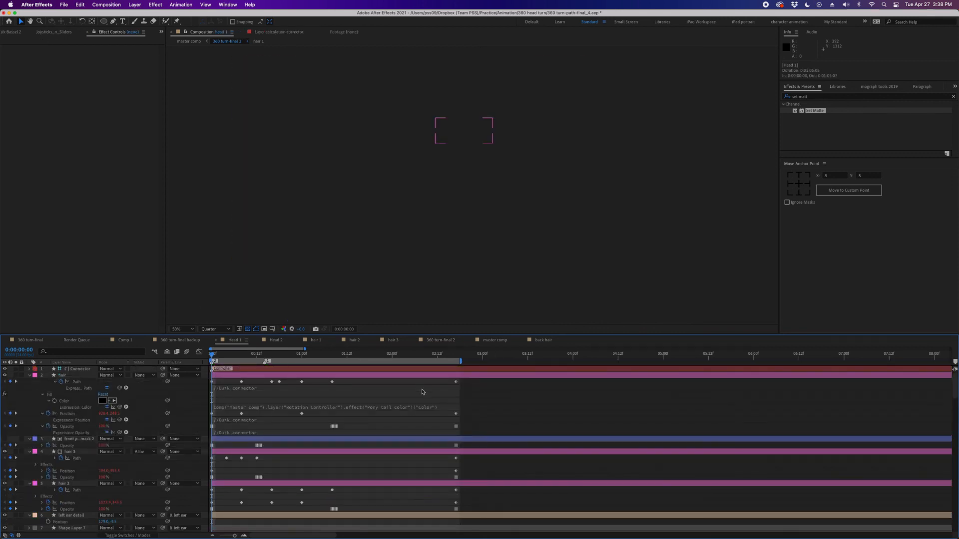
pyautogui.scroll(-10, 955, 391)
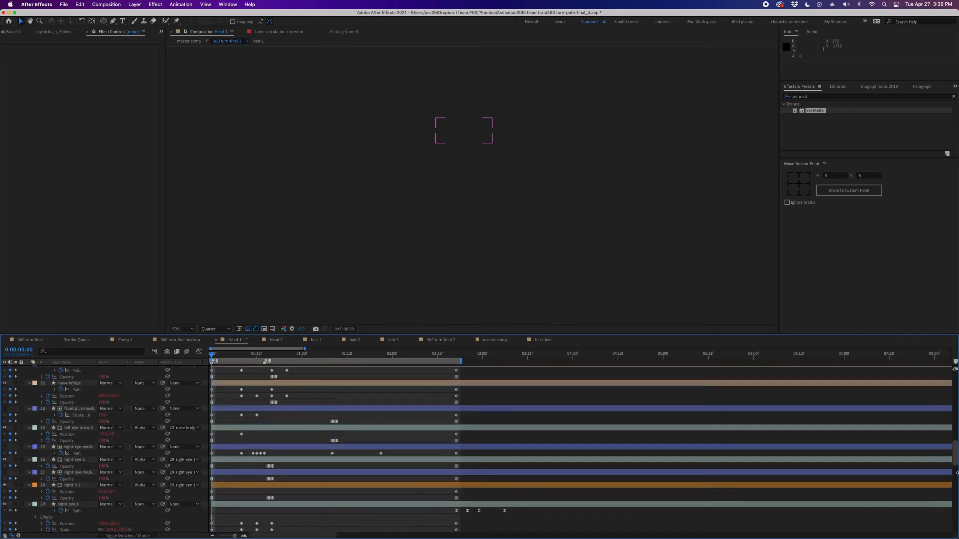
pyautogui.scroll(10, 947, 426)
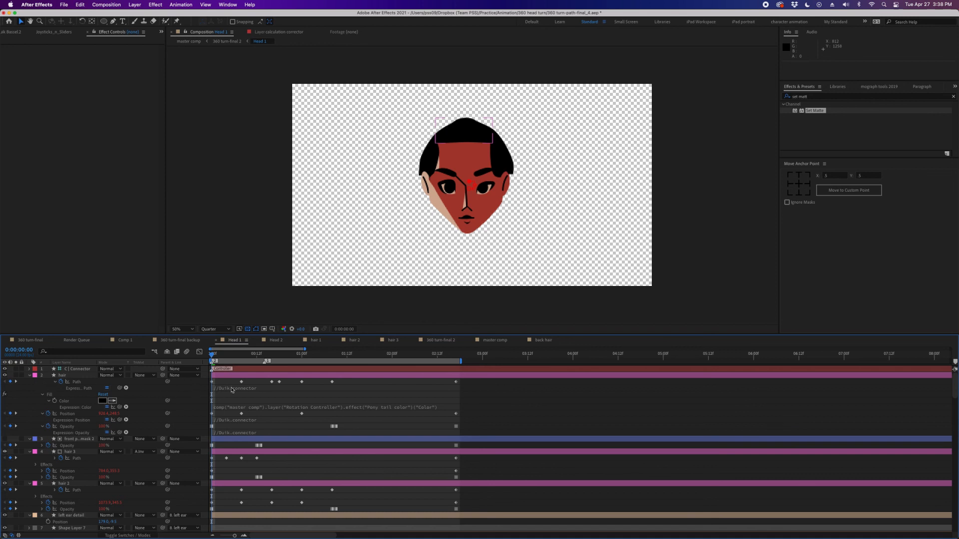
# Select the hair, left iris and left eye 2 layers one by one to check their label colors
pyautogui.click(250, 378)
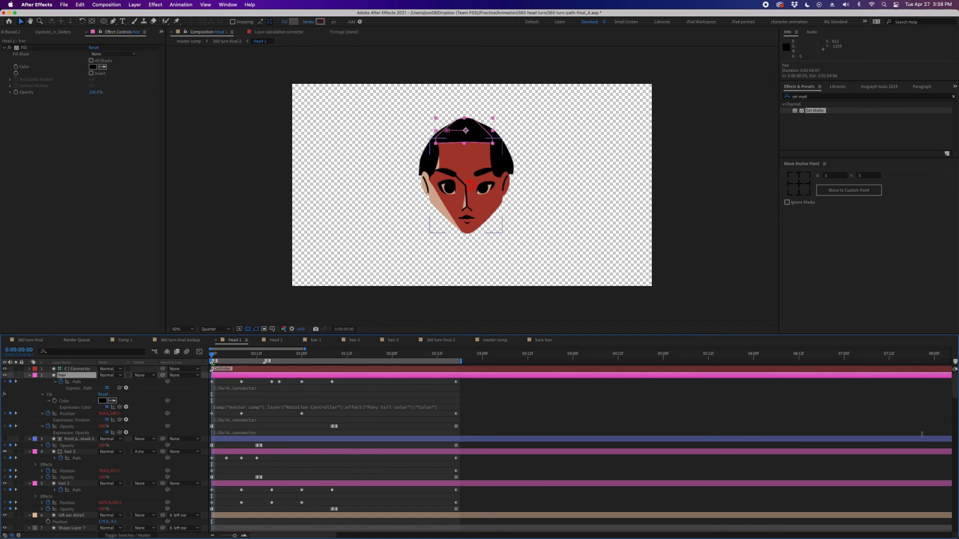
pyautogui.scroll(-10, 956, 394)
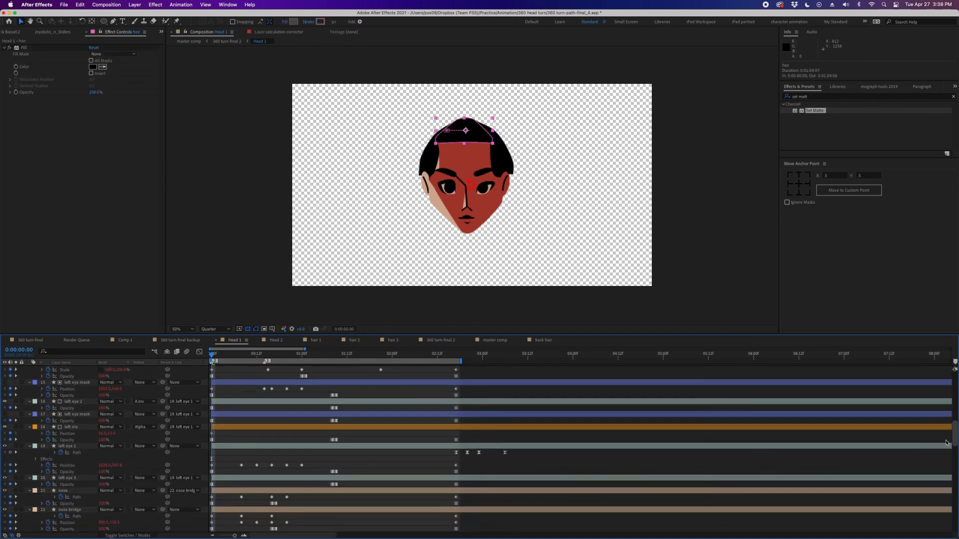
pyautogui.click(240, 394)
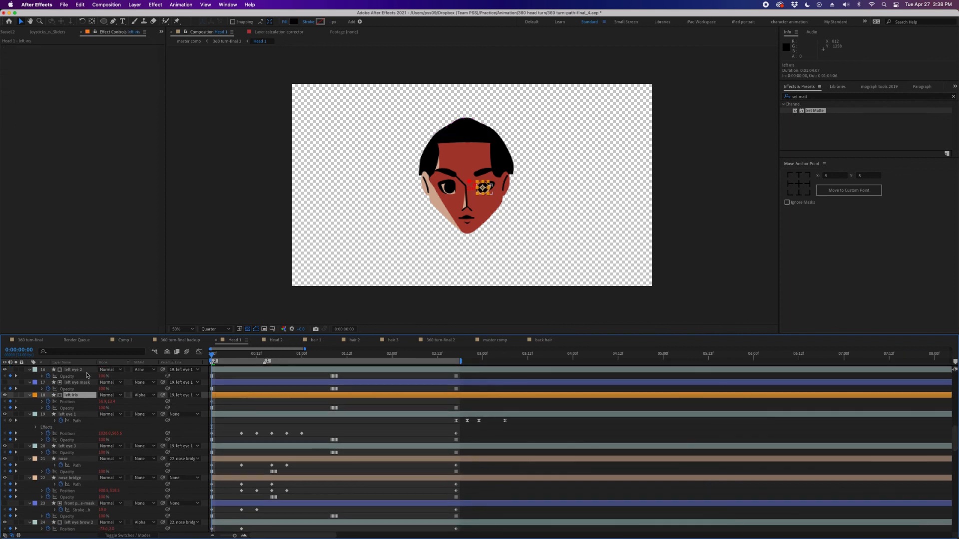
pyautogui.click(241, 371)
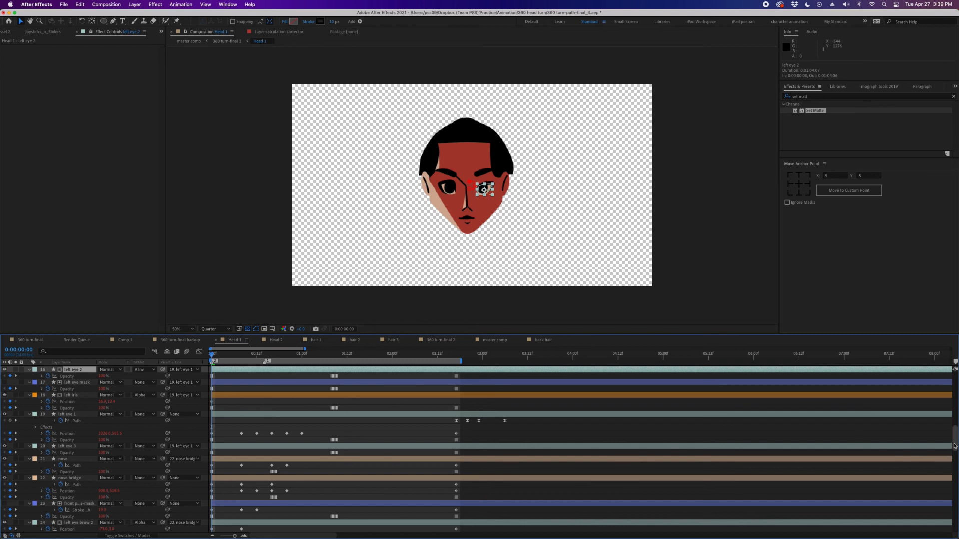
# Deselect all layers in Head 1 and collapse their revealed keyframe properties to show a compact layer list
pyautogui.press('F2')
pyautogui.press('u')
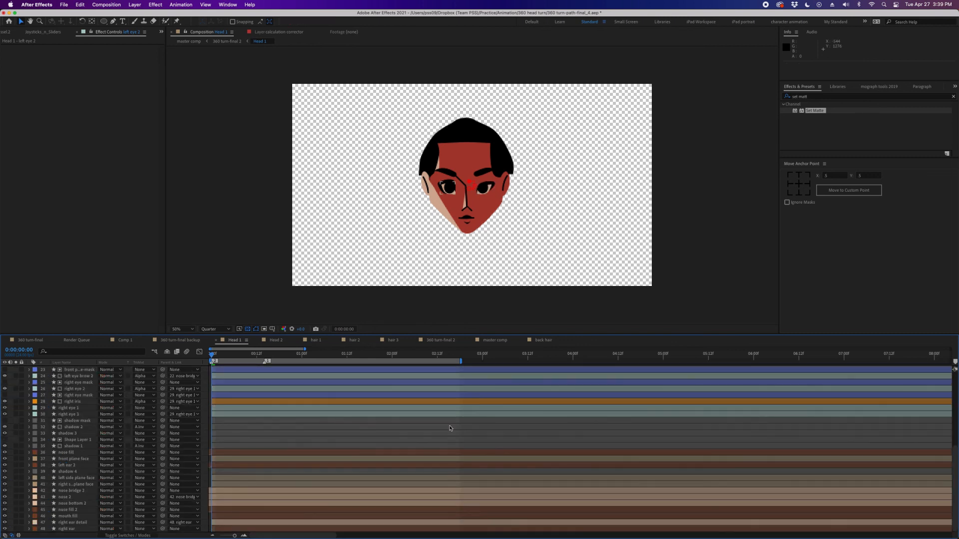
pyautogui.scroll(10, 944, 449)
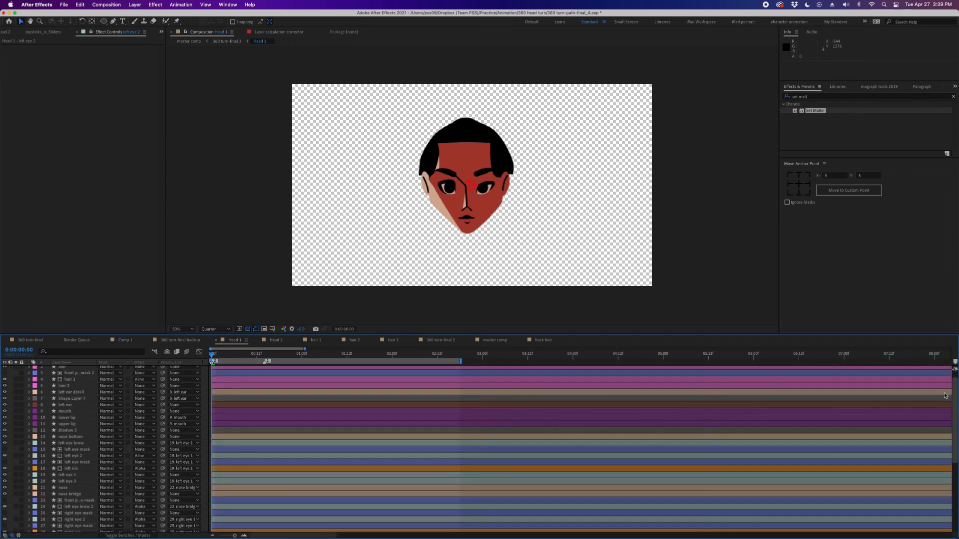
pyautogui.scroll(-5, 941, 382)
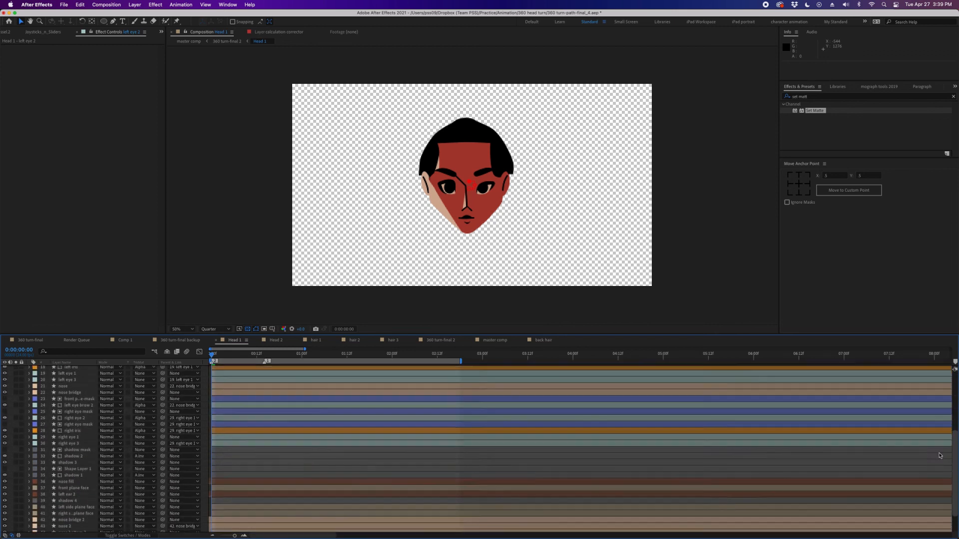
# Check the left eye layers, and select the left iris and right iris layers to see their parts of the face
pyautogui.click(233, 402)
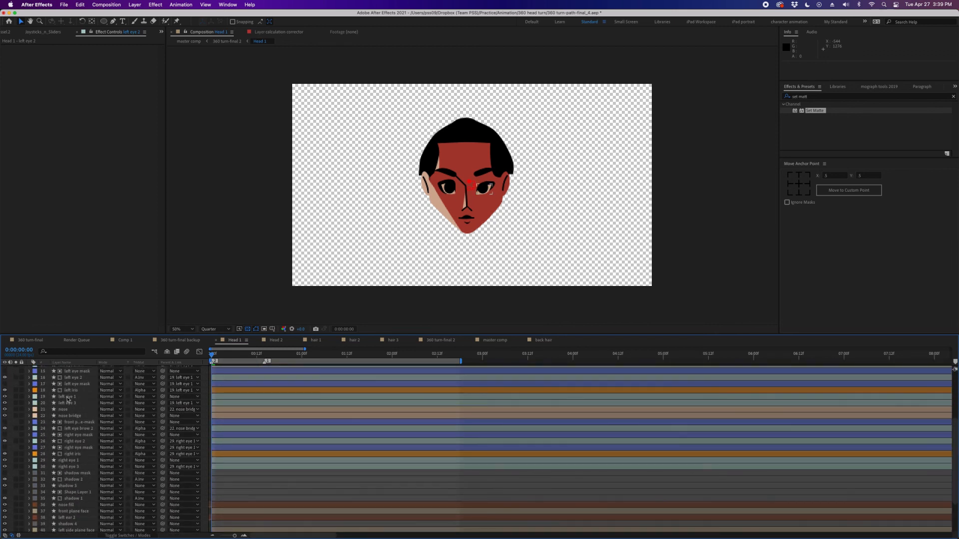
pyautogui.click(256, 398)
pyautogui.click(238, 396)
pyautogui.click(483, 187)
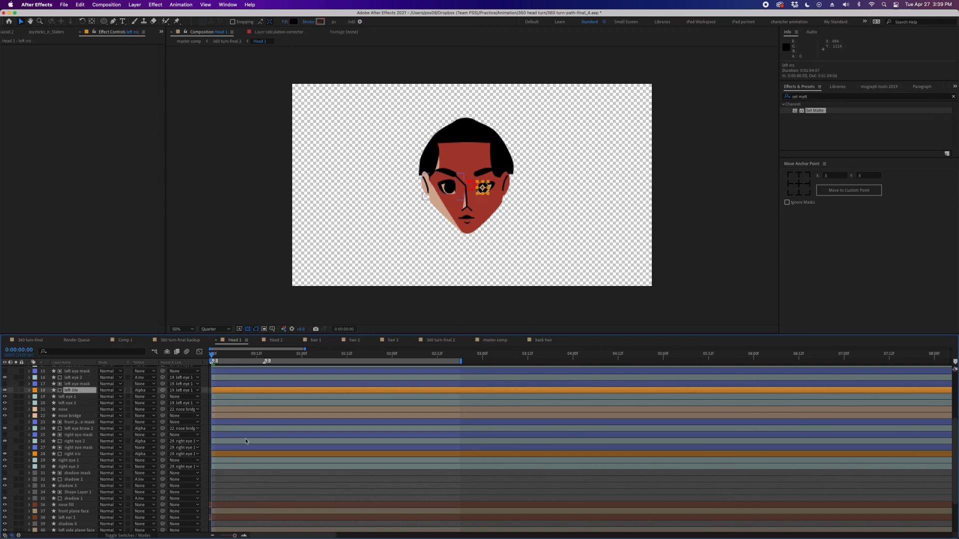
pyautogui.click(239, 456)
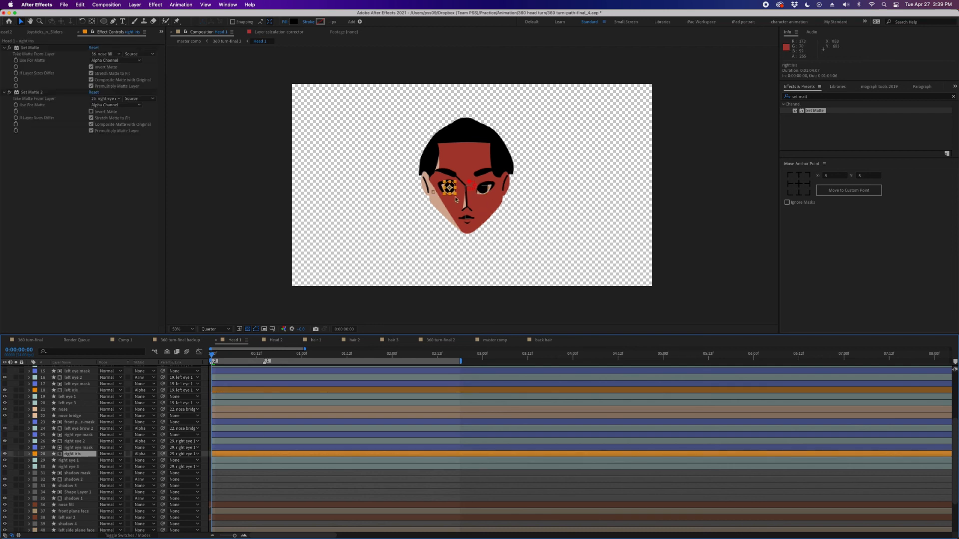
# Select the shadow 3, shadow 1 and nose fill layers one by one, and view the remaining face plane layers
pyautogui.click(256, 474)
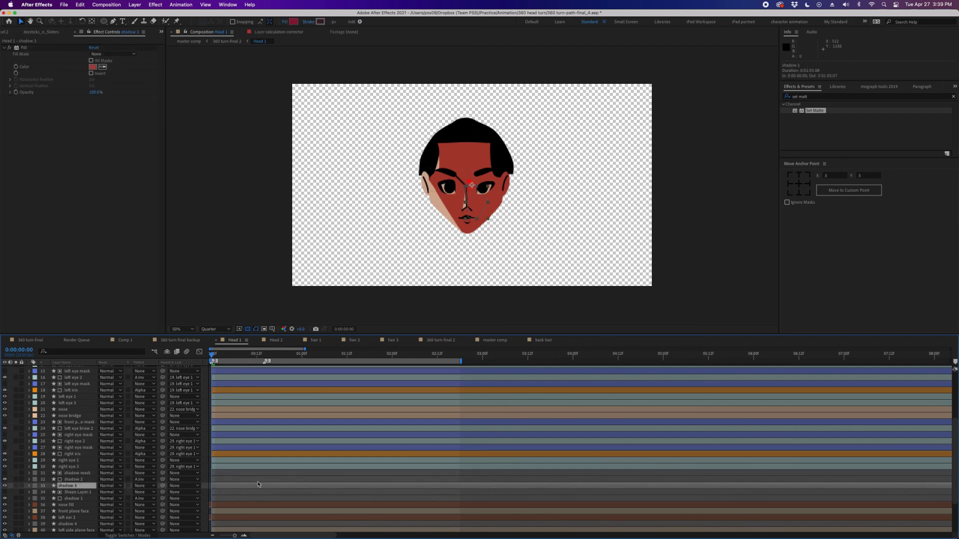
pyautogui.click(260, 475)
pyautogui.click(248, 499)
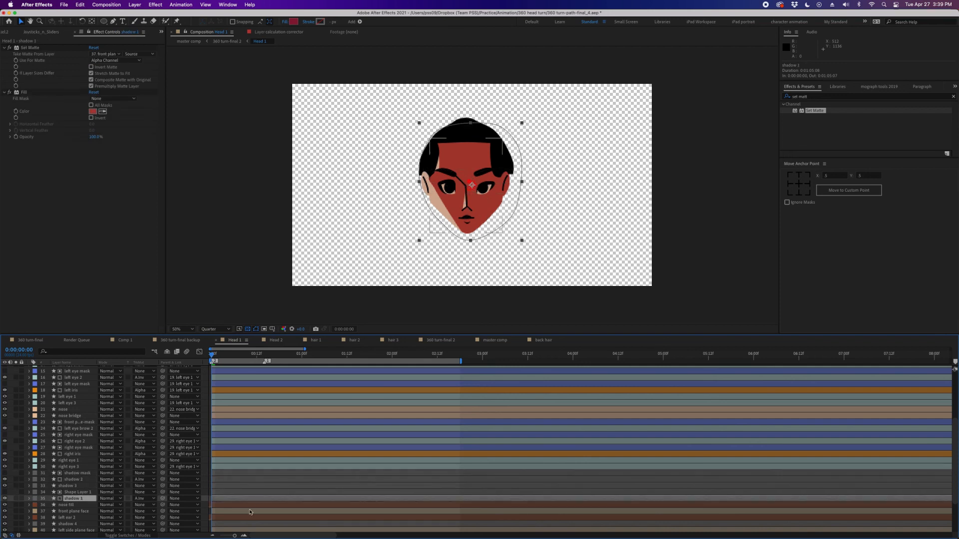
pyautogui.click(248, 507)
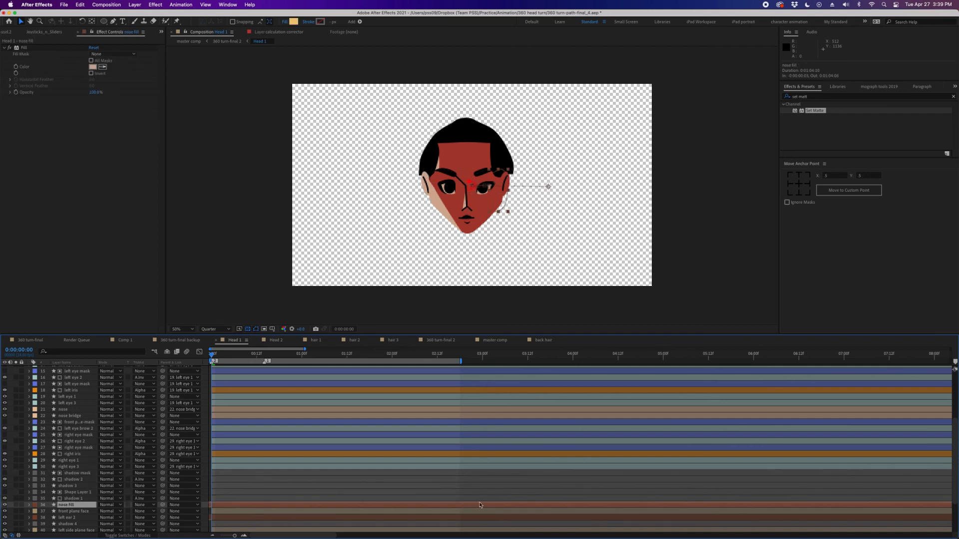
pyautogui.scroll(-3, 957, 467)
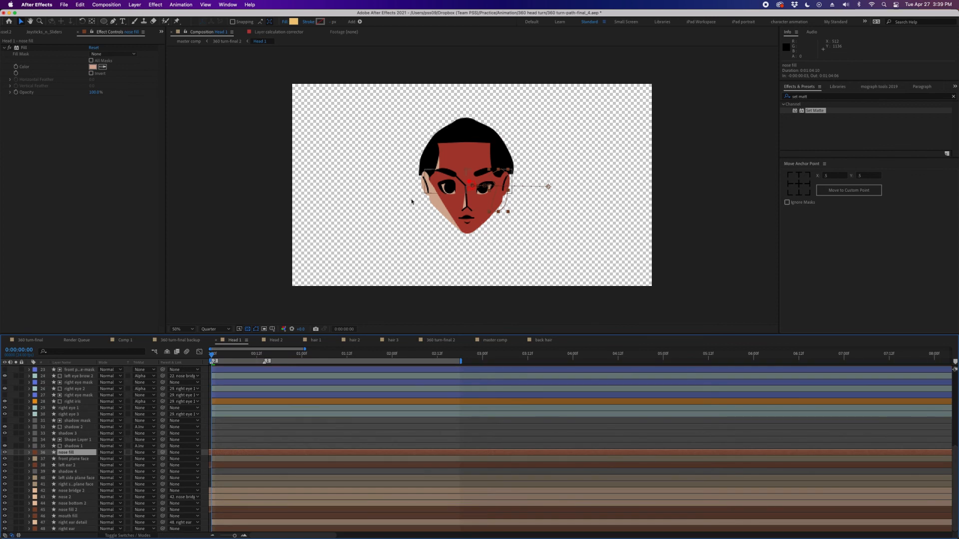
# Return from Head 1 to the master comp and show the whole composition at 50% zoom
pyautogui.click(228, 42)
pyautogui.click(189, 41)
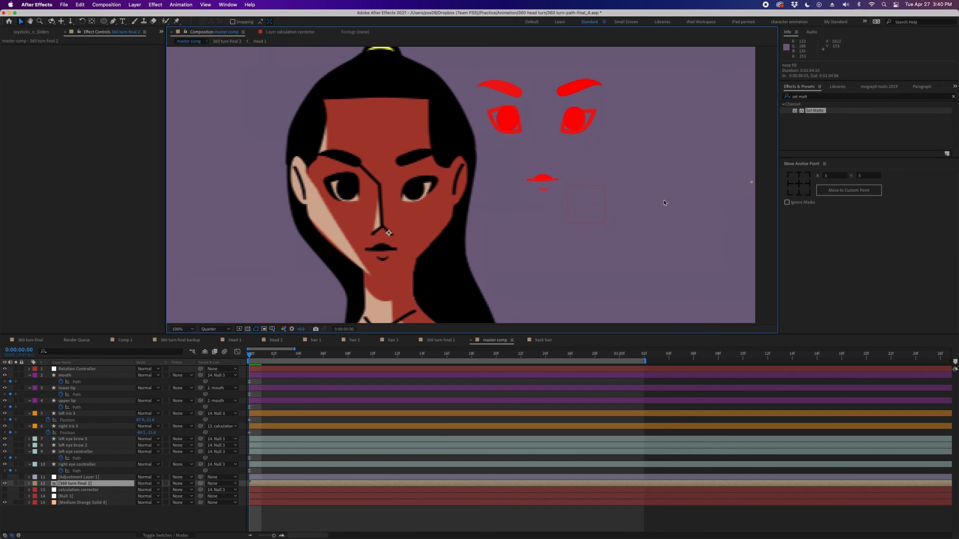
pyautogui.press(',')
pyautogui.press(',')
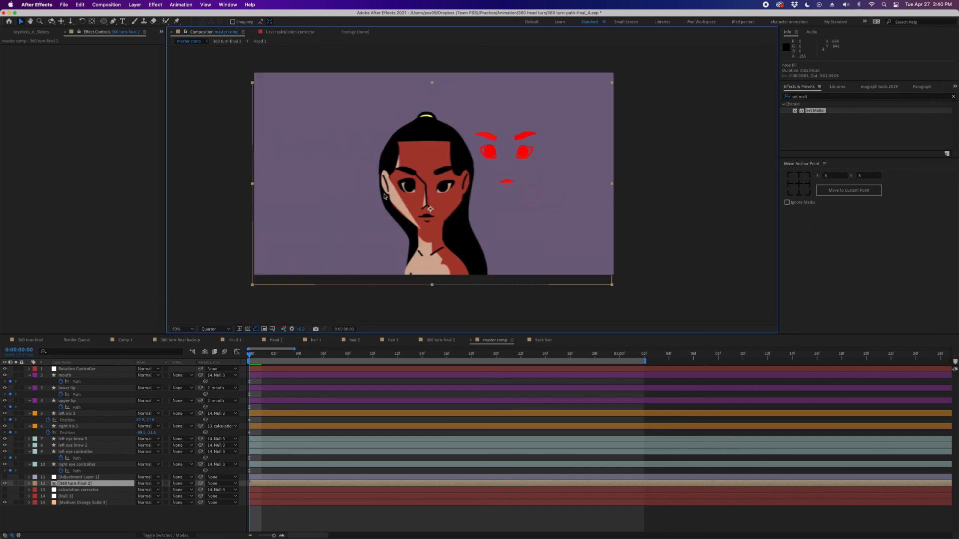